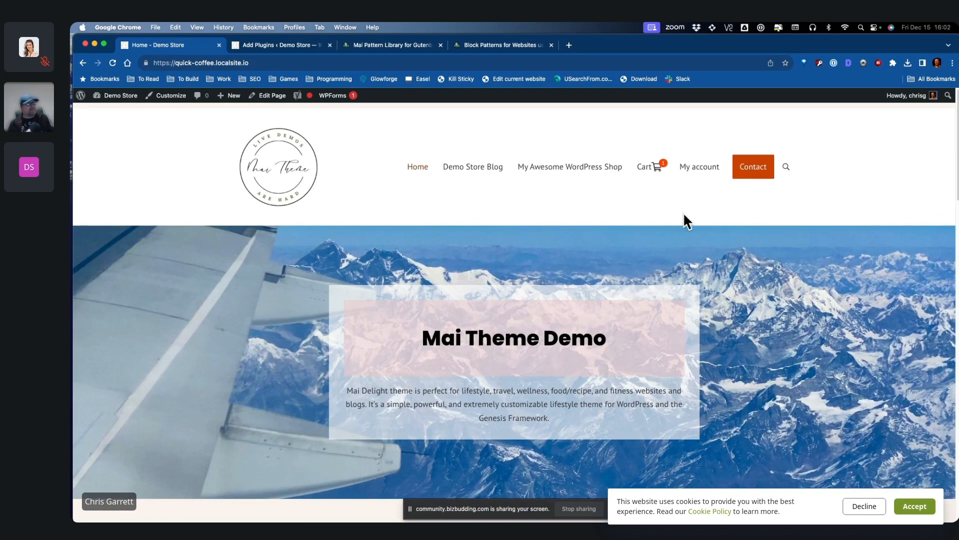
Step: Scroll through the store home page, then view the Demo Store Blog page
scroll(738, 234, down, 2)
scroll(805, 244, down, 7)
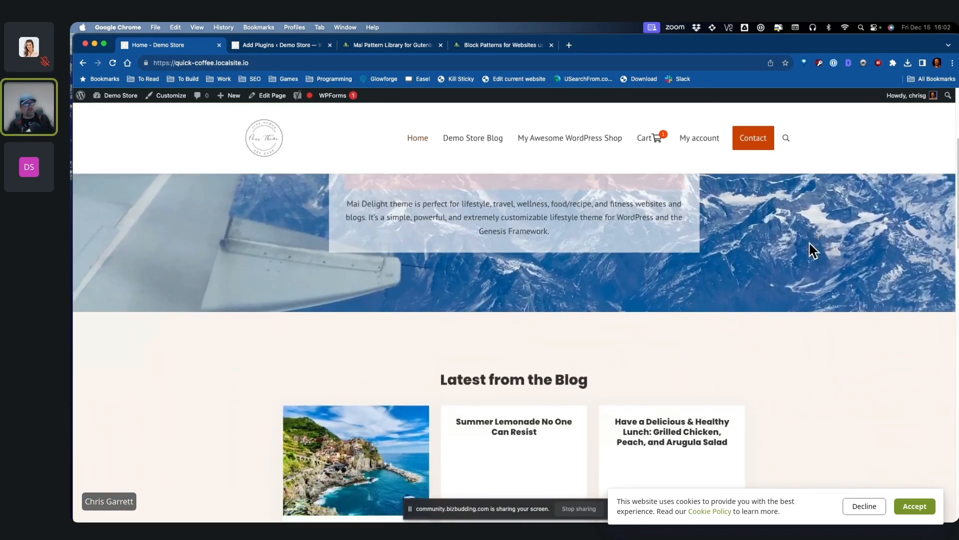
scroll(838, 252, down, 8)
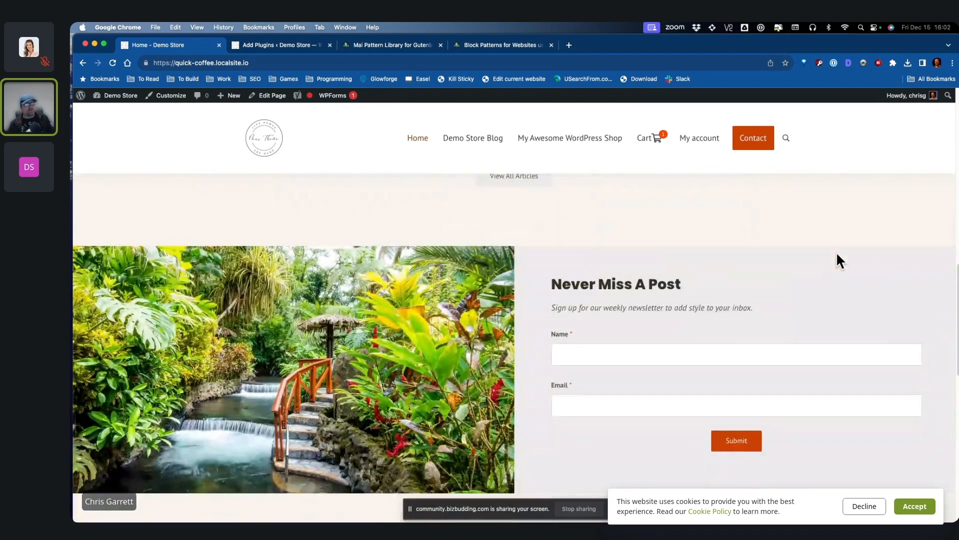
scroll(837, 253, down, 4)
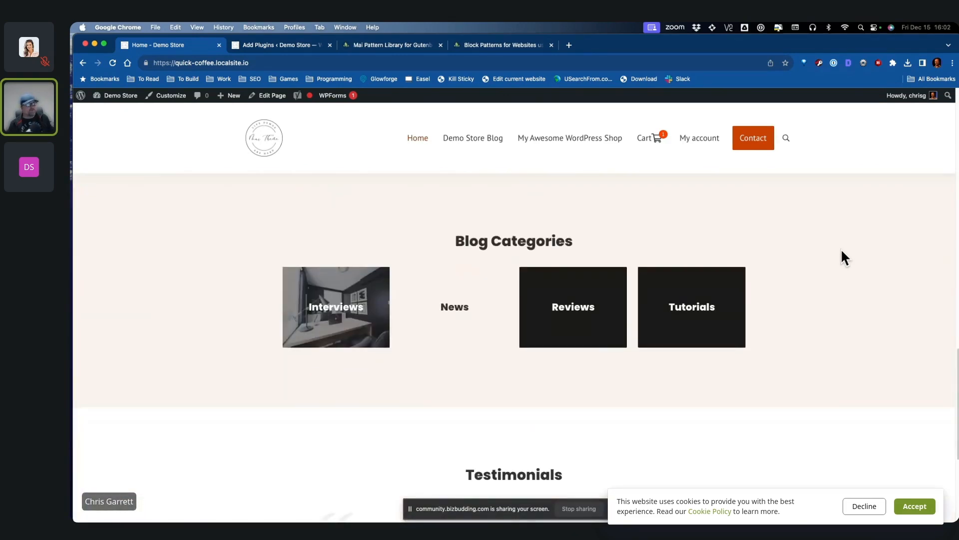
scroll(834, 244, down, 6)
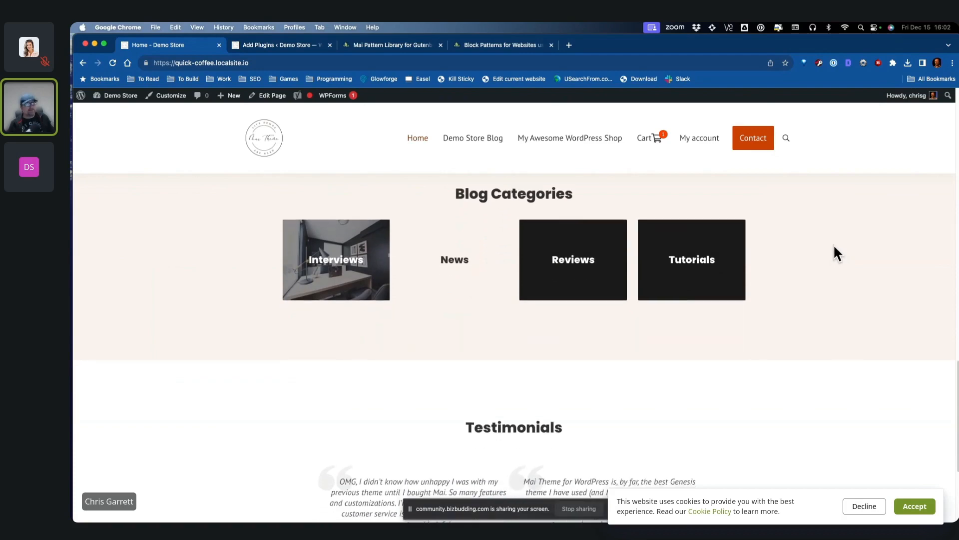
scroll(831, 244, up, 15)
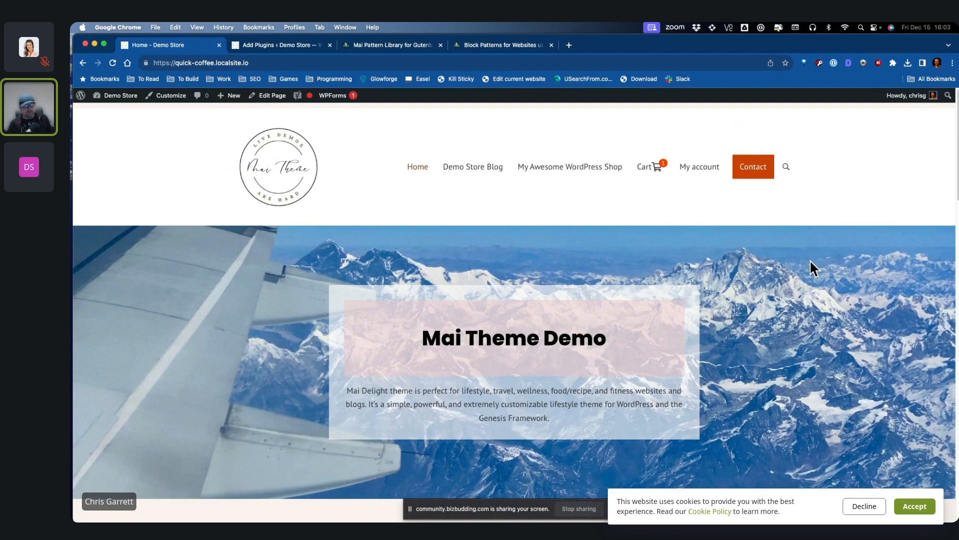
scroll(814, 271, down, 1)
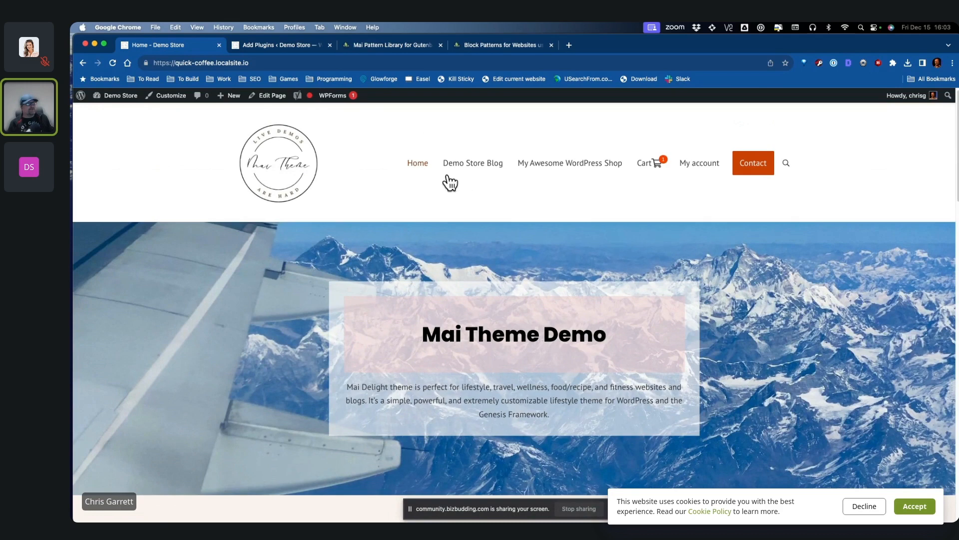
click(473, 163)
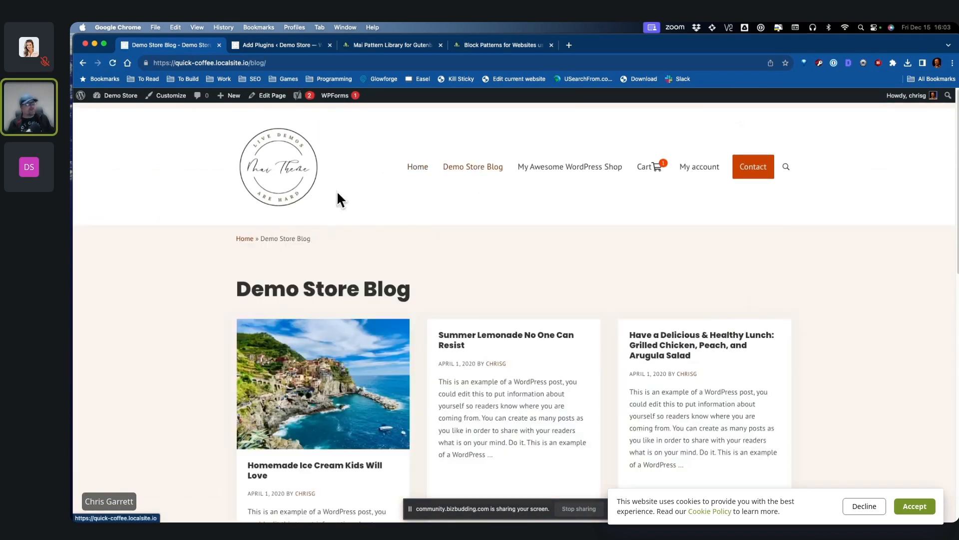
scroll(324, 170, down, 3)
scroll(841, 272, up, 3)
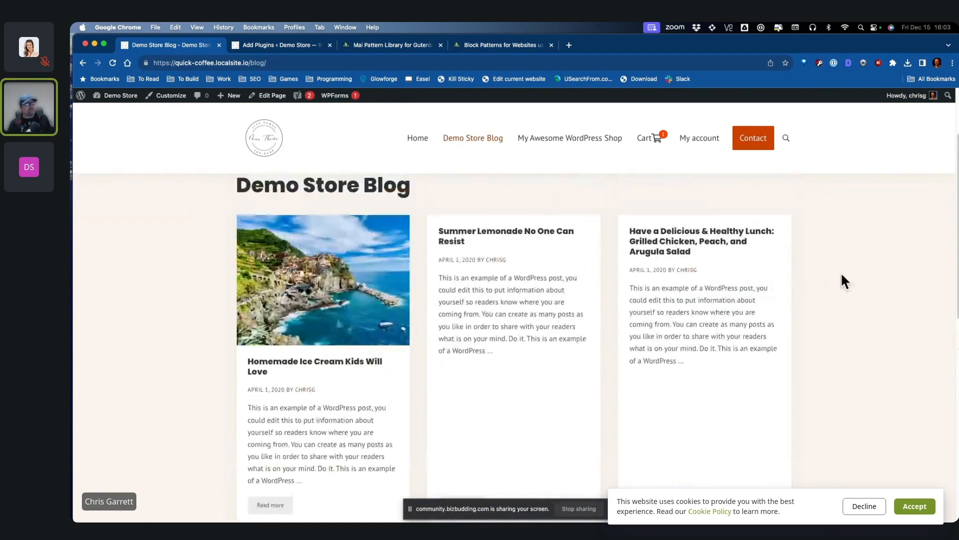
Step: Go to the shop, open the Ebook product, and view the cart with it at £0.00
click(570, 166)
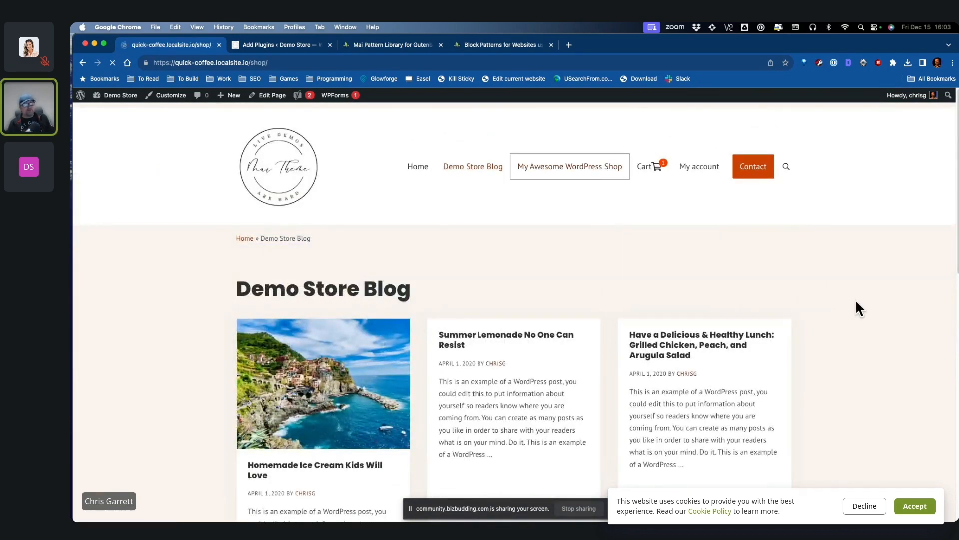
scroll(310, 335, down, 2)
scroll(343, 329, up, 1)
click(317, 335)
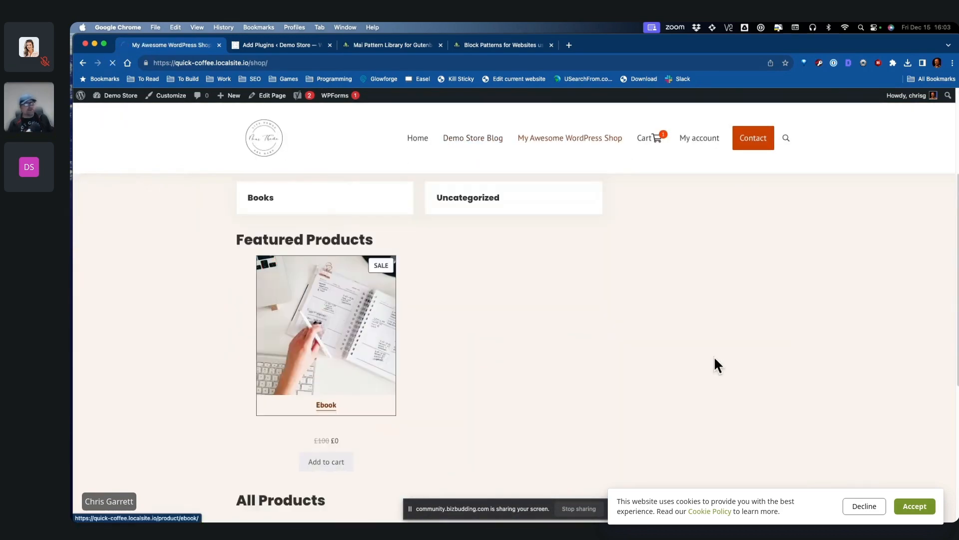
click(653, 168)
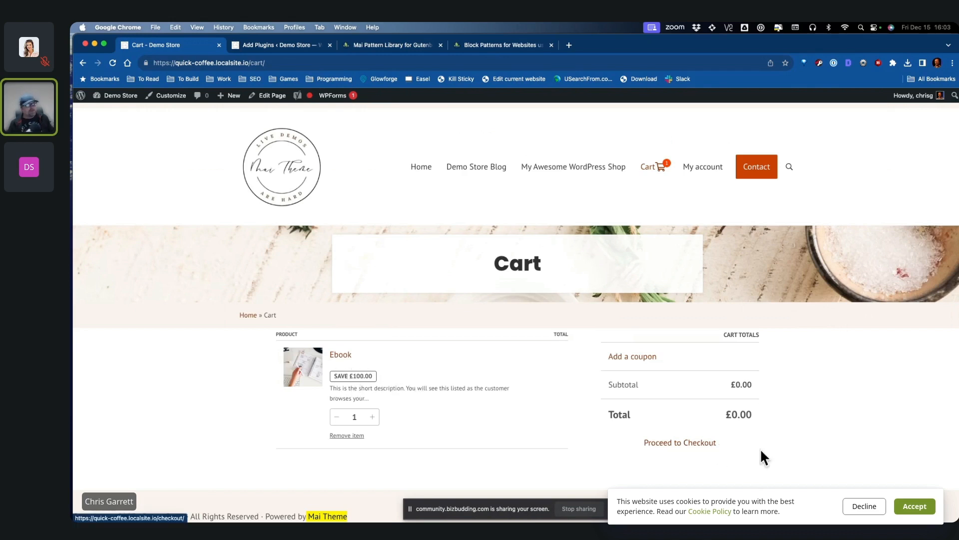
Step: Check out the free Ebook, opting in to exclusive emails, and place the order
click(708, 450)
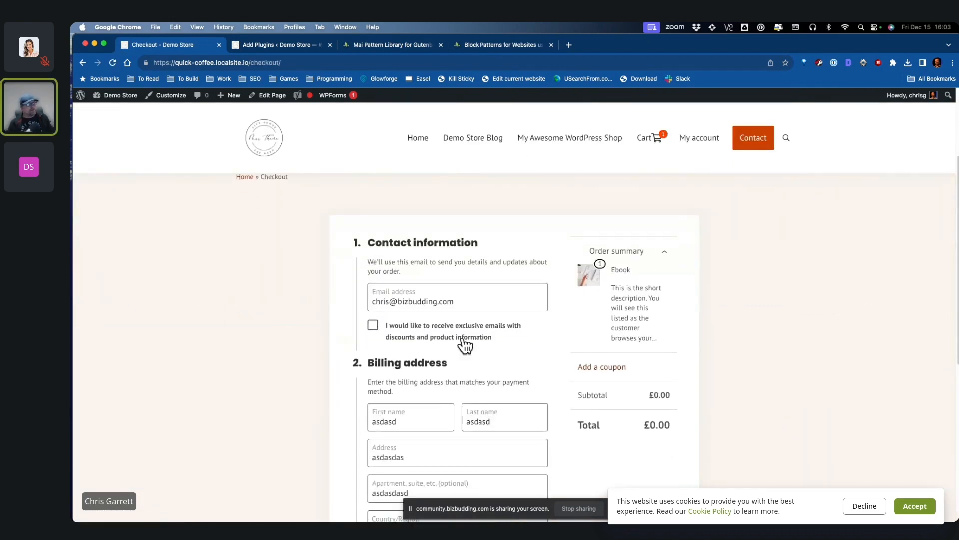
click(373, 325)
scroll(797, 435, down, 5)
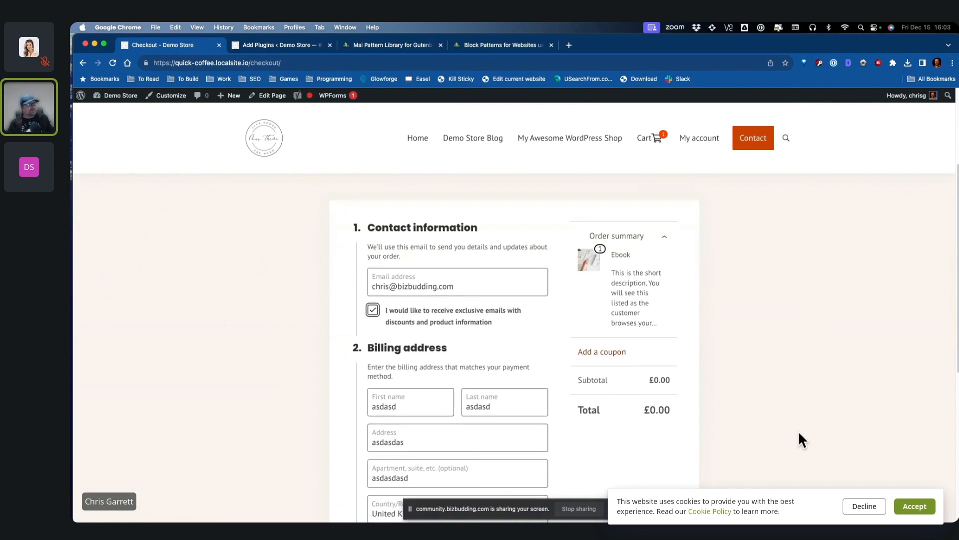
scroll(415, 283, down, 3)
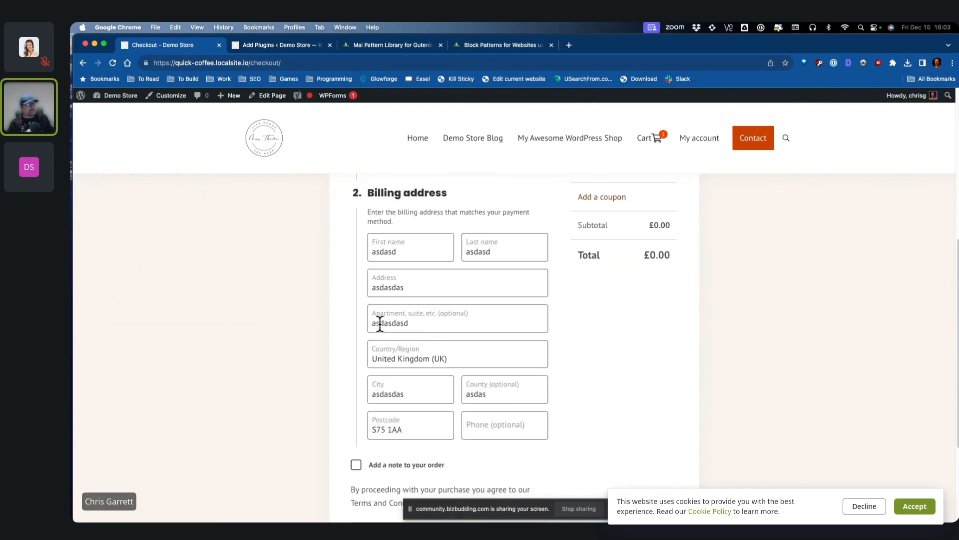
scroll(620, 415, up, 3)
scroll(632, 415, down, 5)
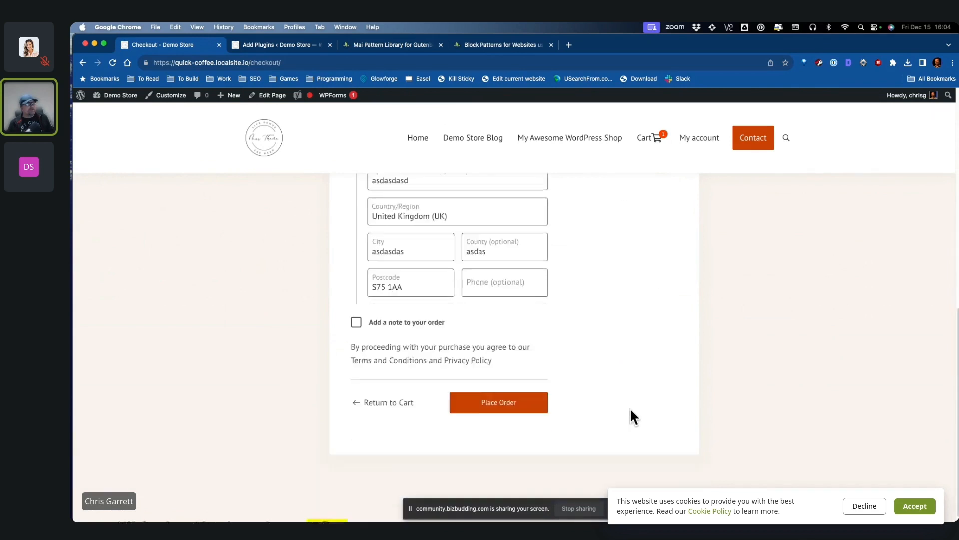
scroll(625, 350, up, 8)
scroll(809, 380, down, 4)
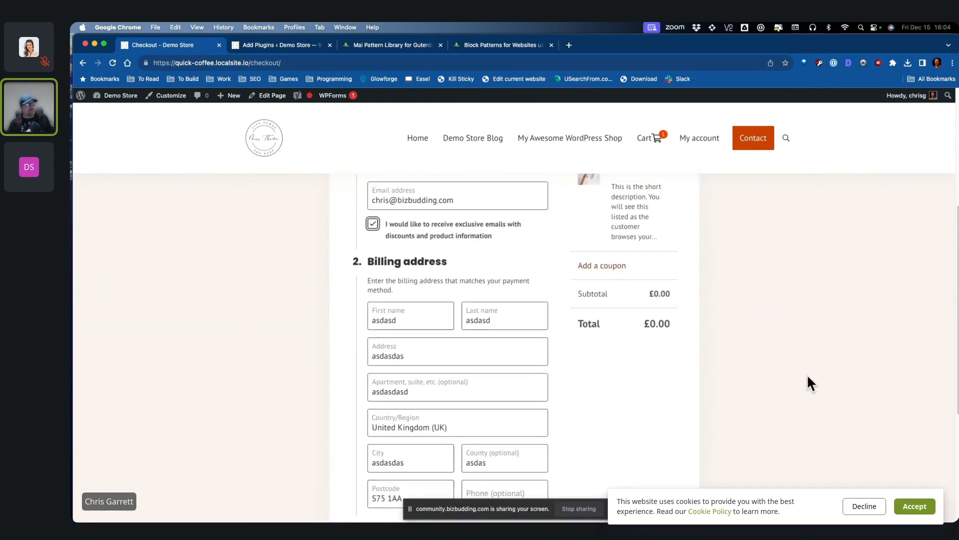
scroll(649, 304, down, 7)
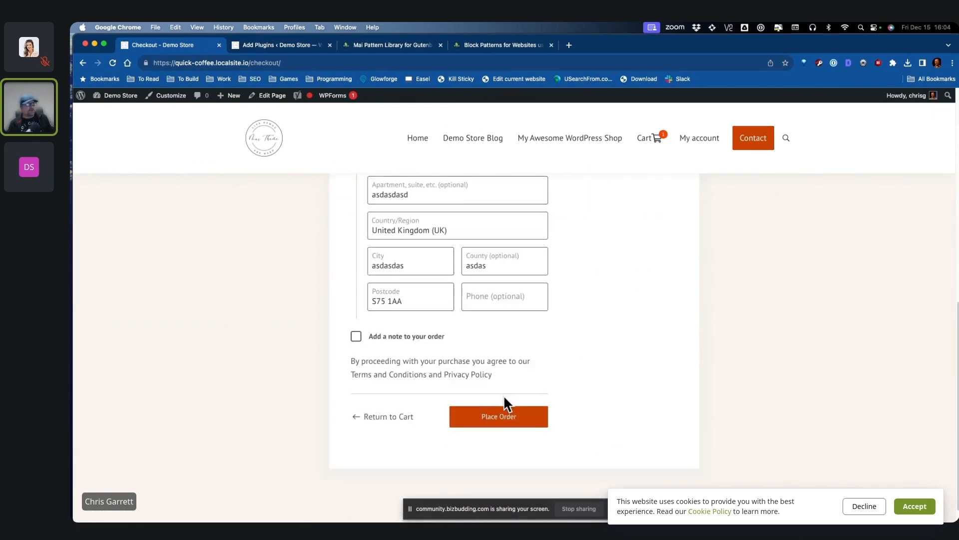
click(503, 412)
Step: Download the Ebook PDF from the order's Downloads section
scroll(707, 391, down, 5)
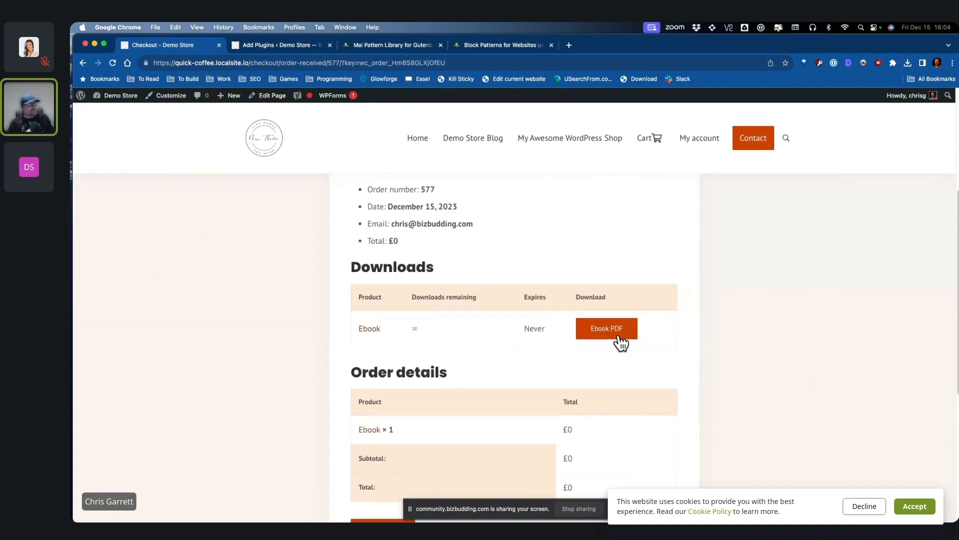
click(615, 330)
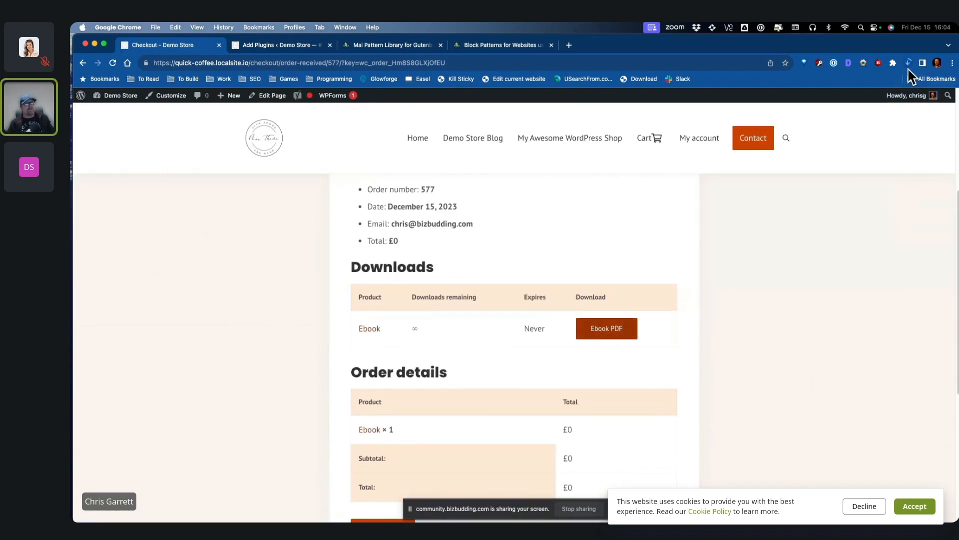
scroll(685, 381, up, 3)
click(607, 406)
Step: Read pages 1–2 of the downloaded WooCommerce store guide PDF, close it, and go to My account
click(843, 86)
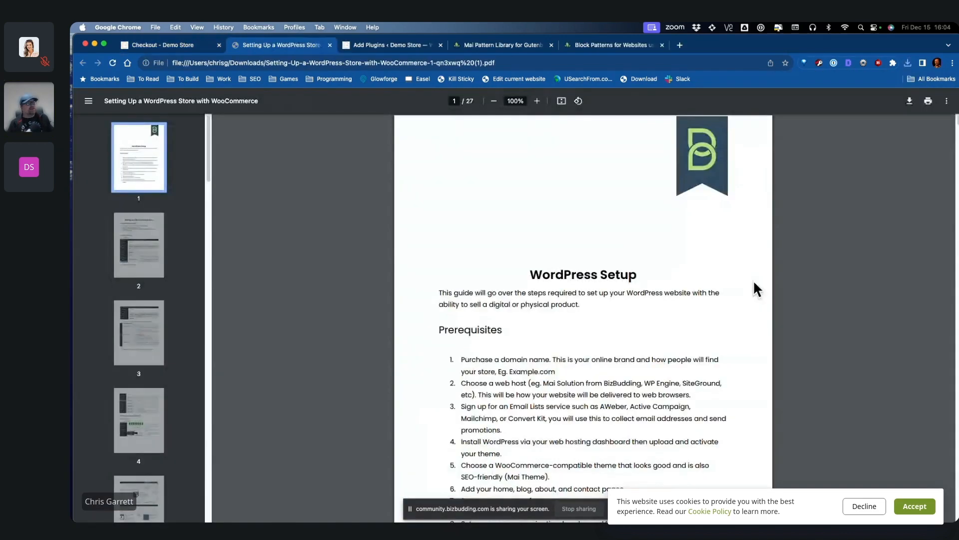
scroll(843, 284, down, 2)
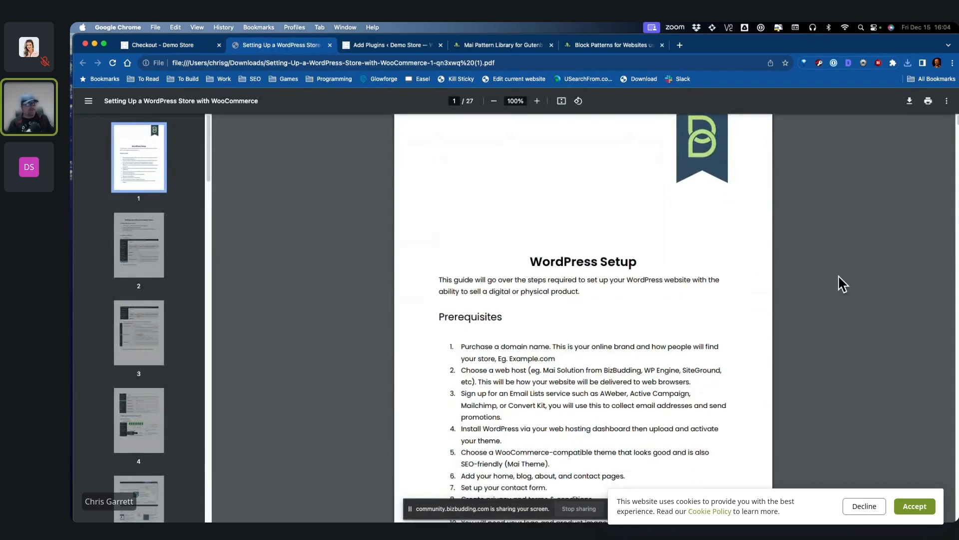
scroll(837, 284, down, 10)
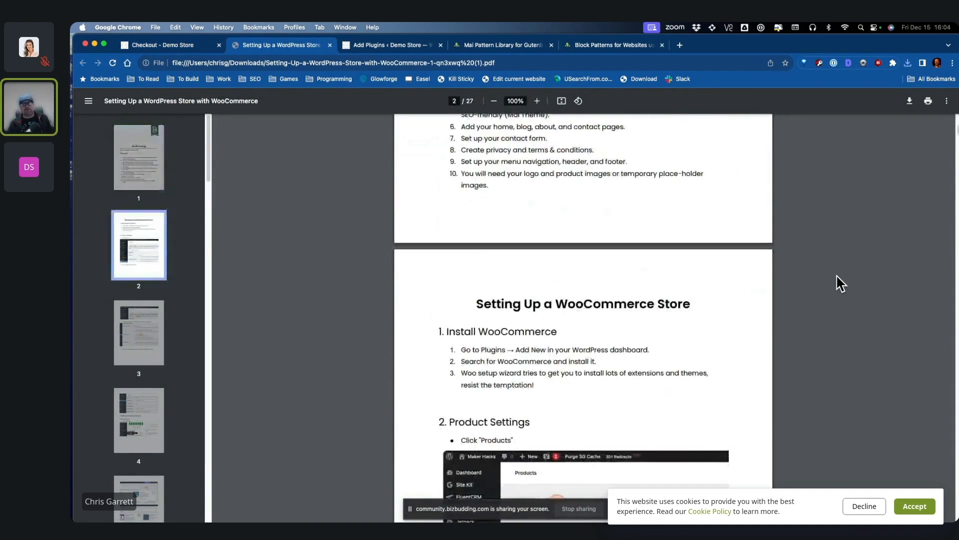
scroll(839, 281, down, 3)
scroll(835, 280, up, 15)
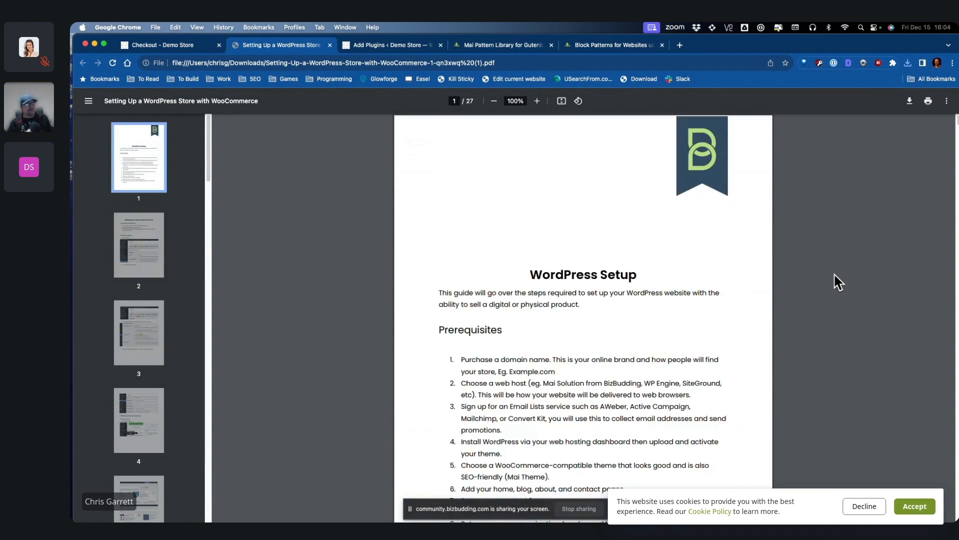
click(330, 45)
click(698, 137)
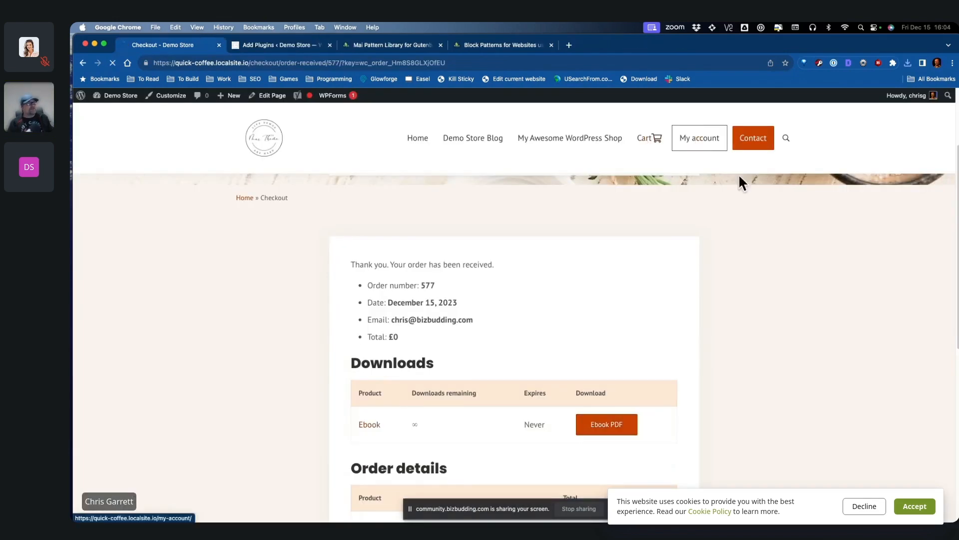
Step: View the account's downloads, then open the Contact Us page
scroll(819, 297, down, 3)
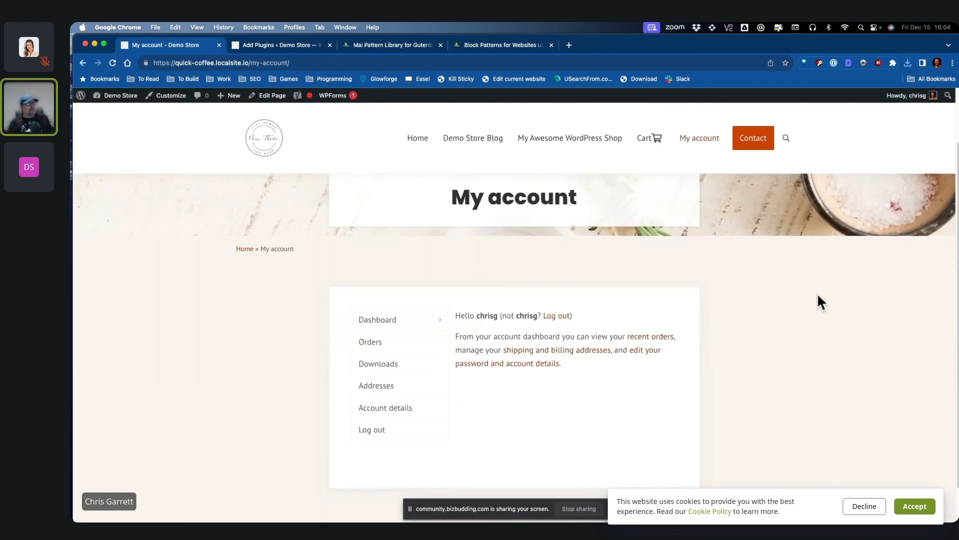
click(378, 352)
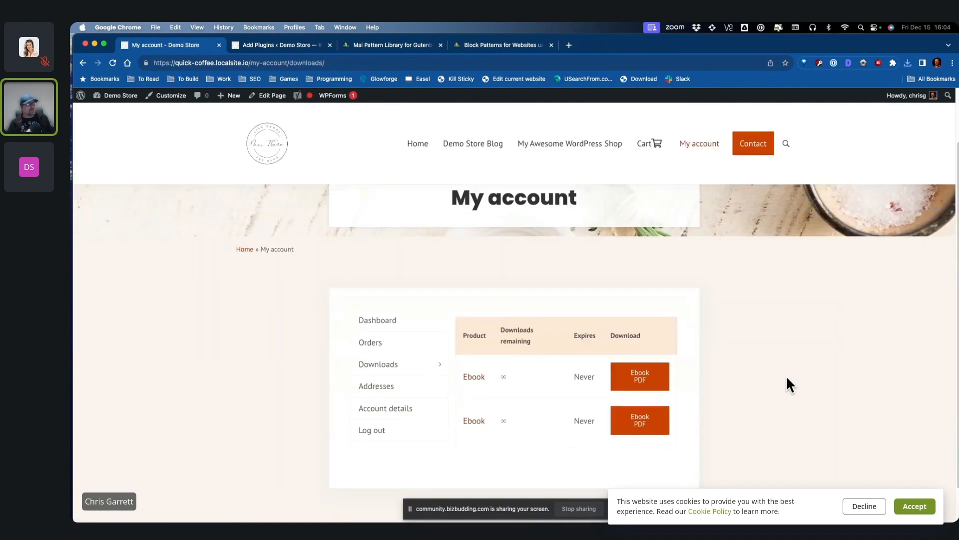
scroll(519, 396, up, 3)
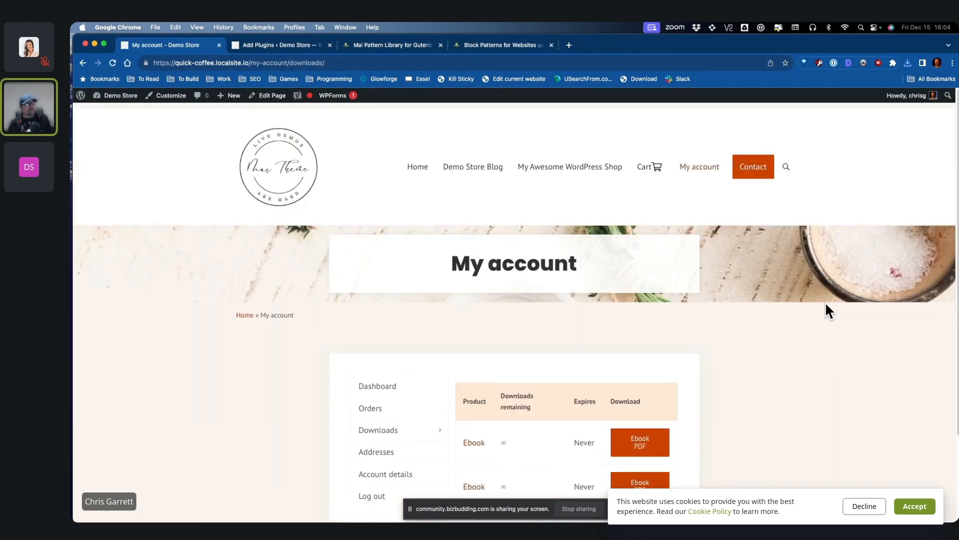
click(769, 175)
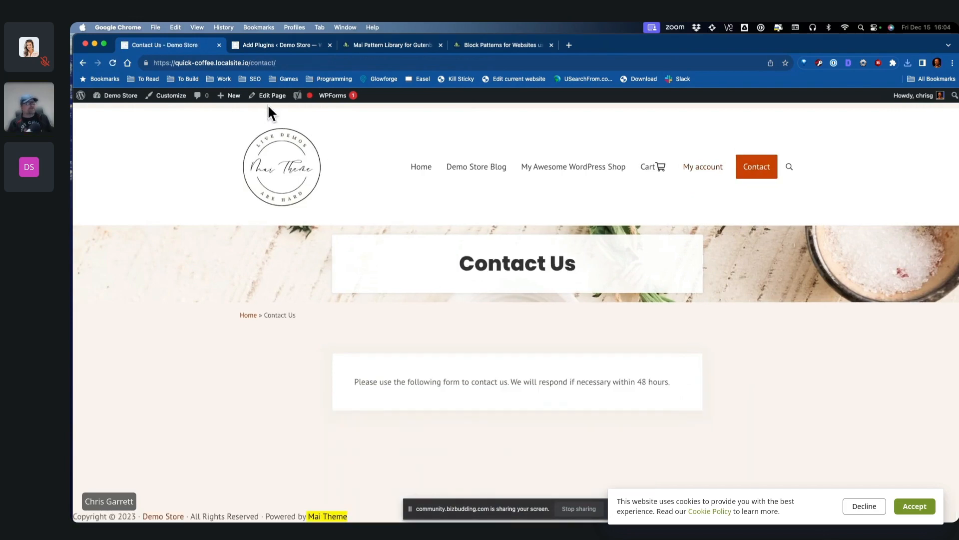
Step: Go to the Mai Theme Demo home page, scroll through its sections, and return to the top
click(419, 167)
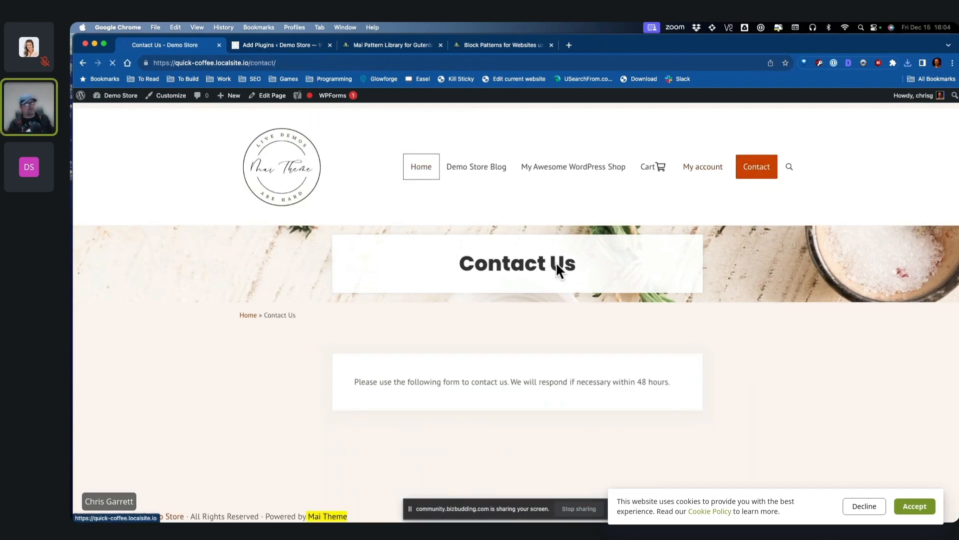
scroll(784, 308, down, 8)
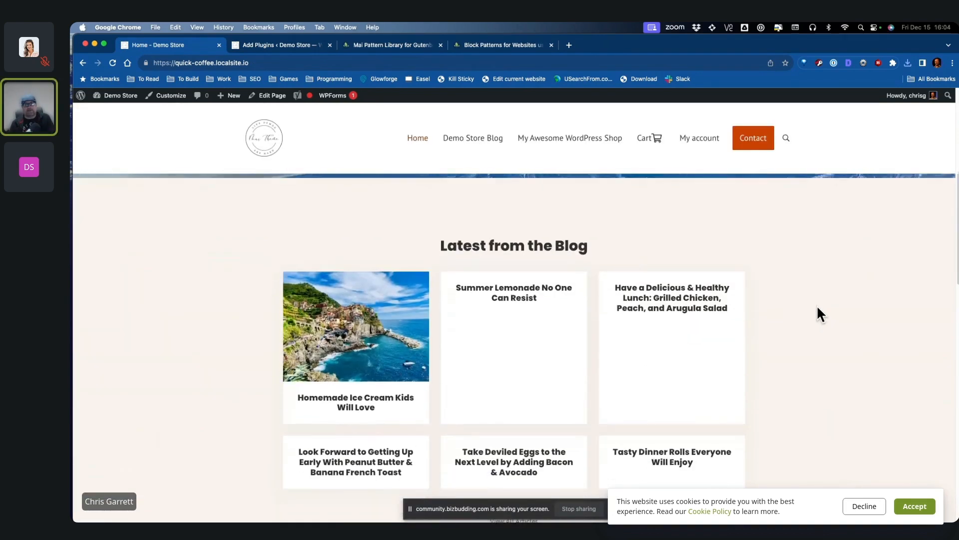
scroll(849, 313, down, 5)
scroll(868, 327, down, 2)
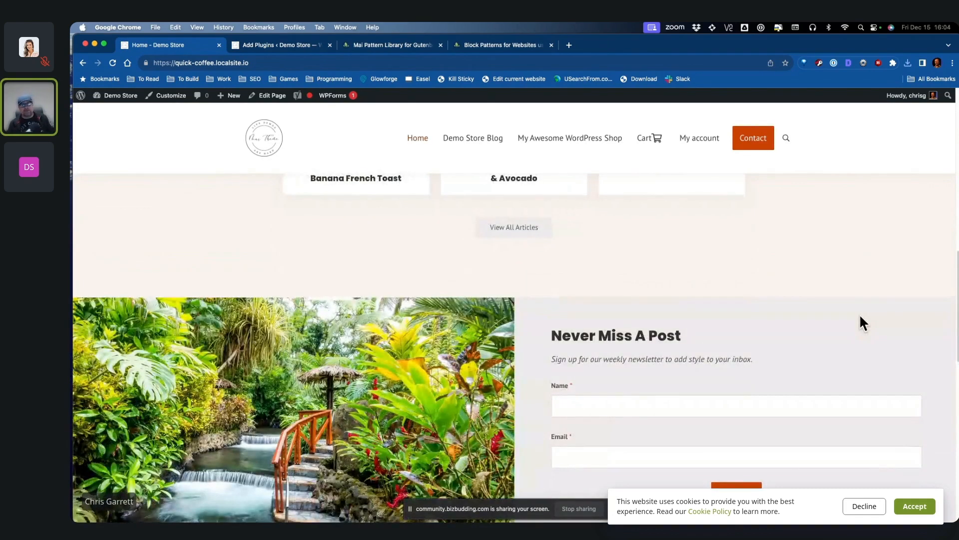
scroll(850, 308, down, 5)
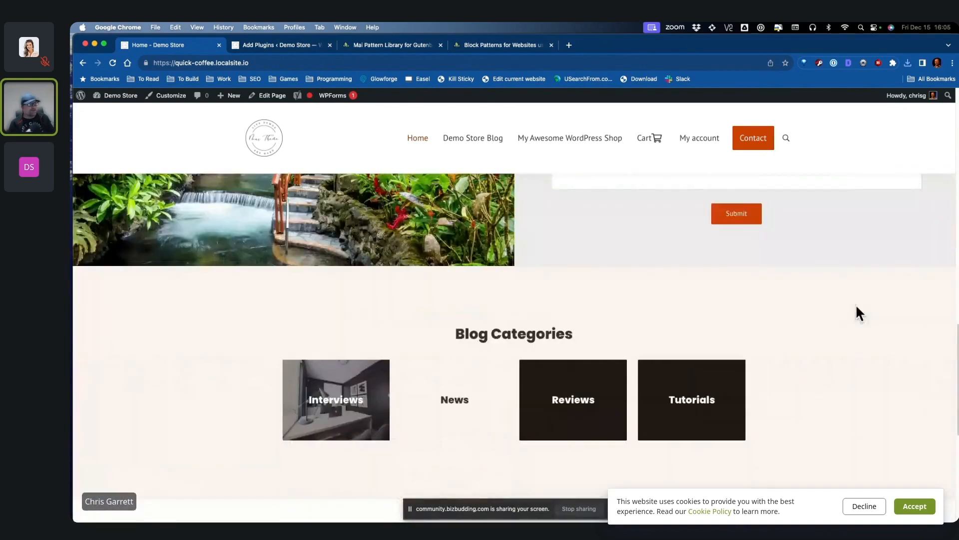
scroll(855, 304, down, 5)
scroll(823, 303, up, 5)
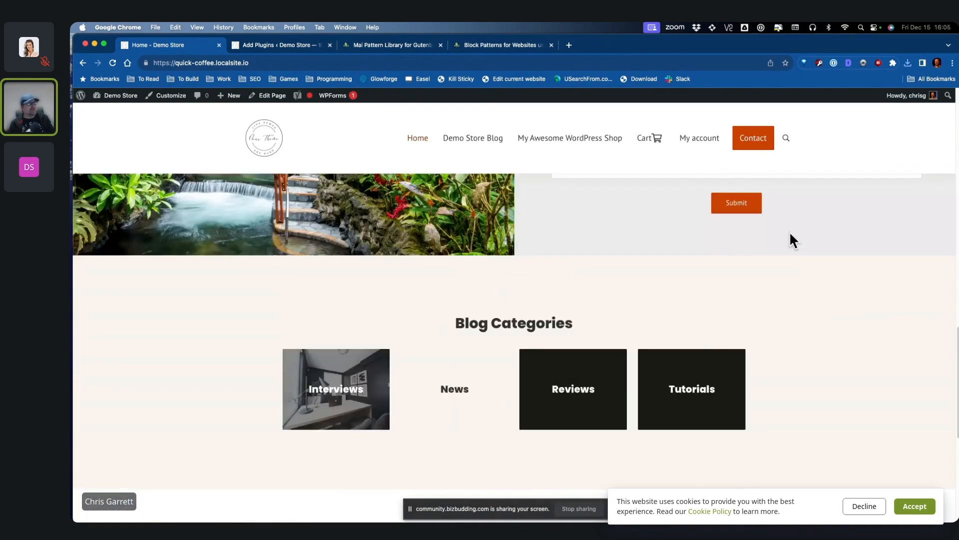
scroll(794, 234, up, 10)
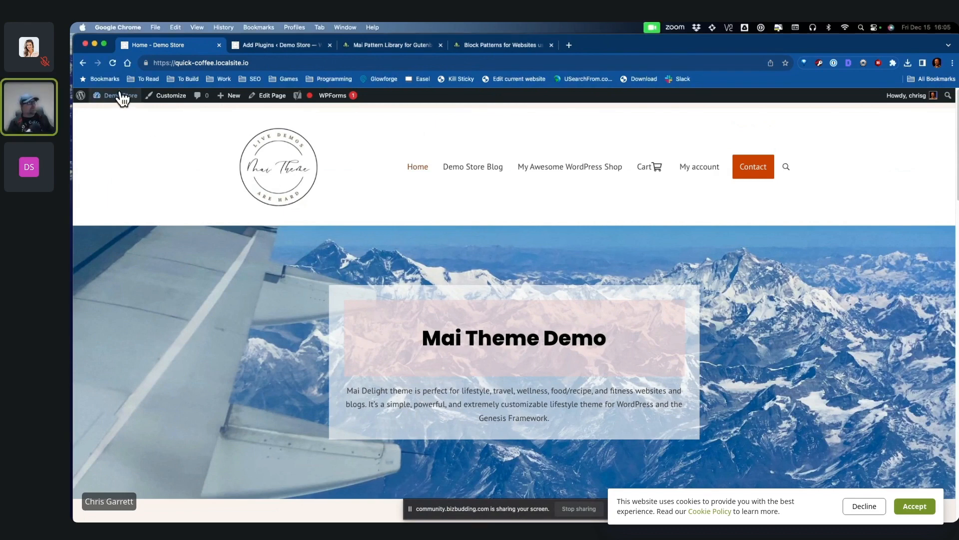
Step: Load store.local/sales-page and scroll through the Sales Page
mouse_move(120, 96)
click(317, 66)
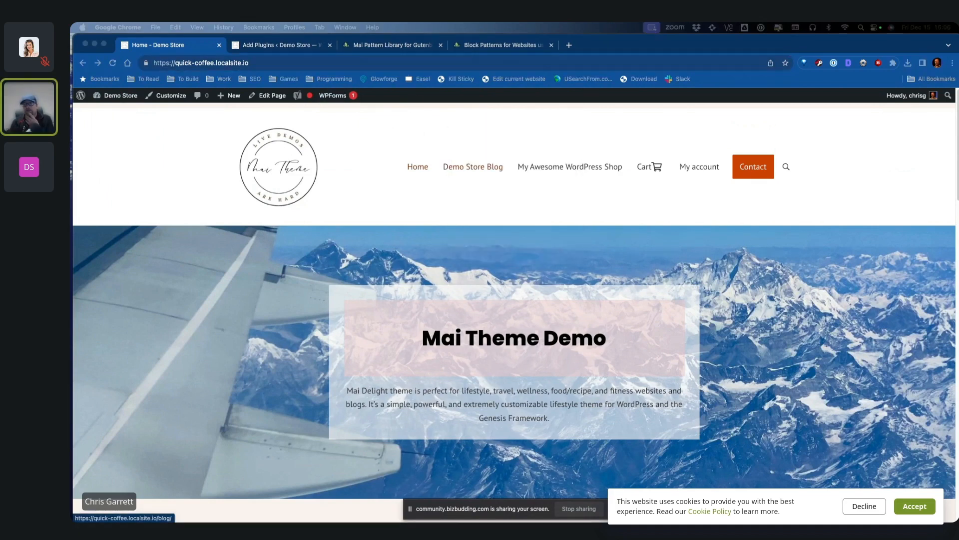
click(333, 61)
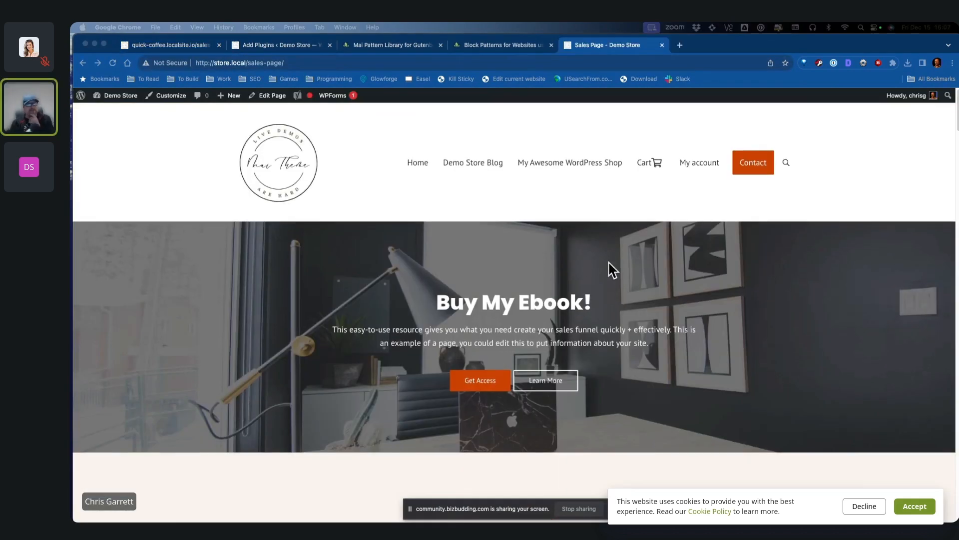
scroll(725, 279, down, 3)
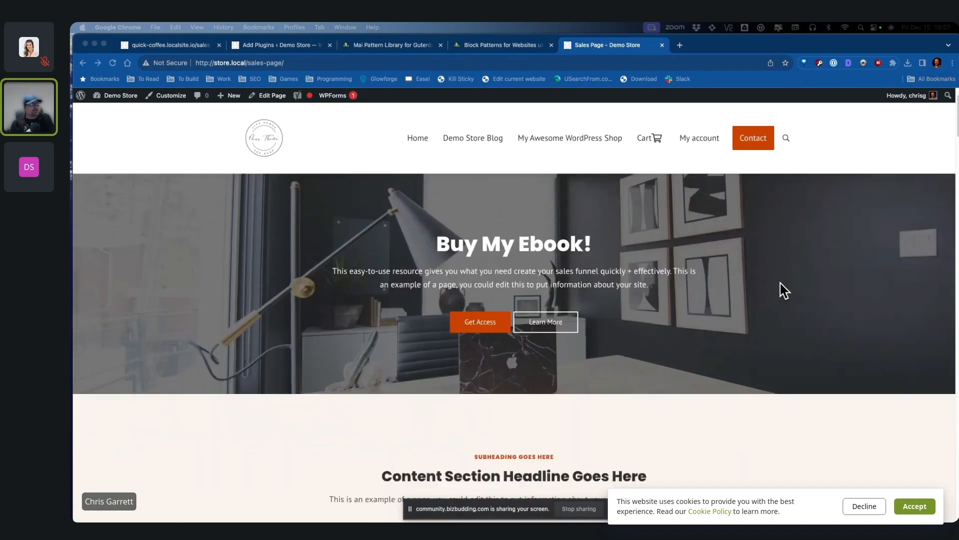
scroll(782, 290, down, 10)
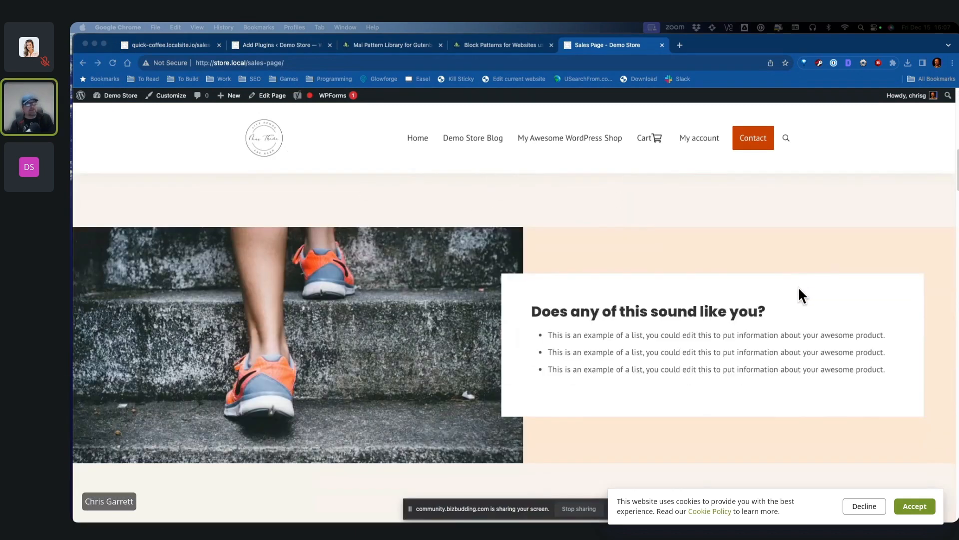
scroll(798, 290, down, 15)
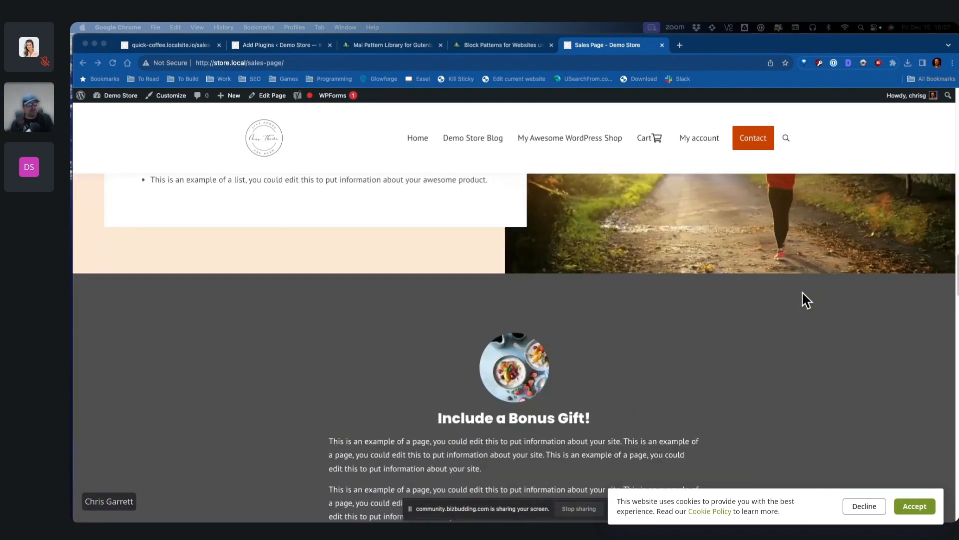
scroll(804, 300, down, 15)
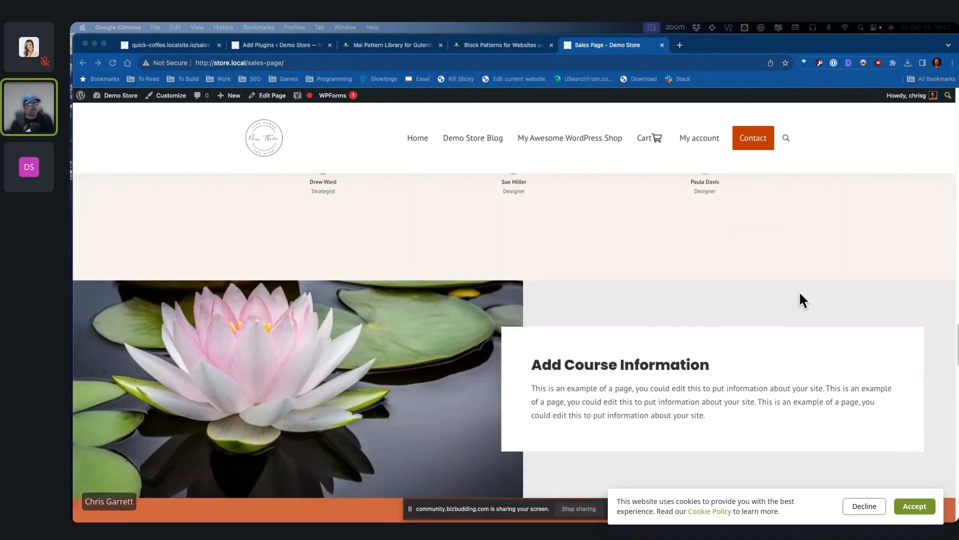
scroll(799, 299, down, 15)
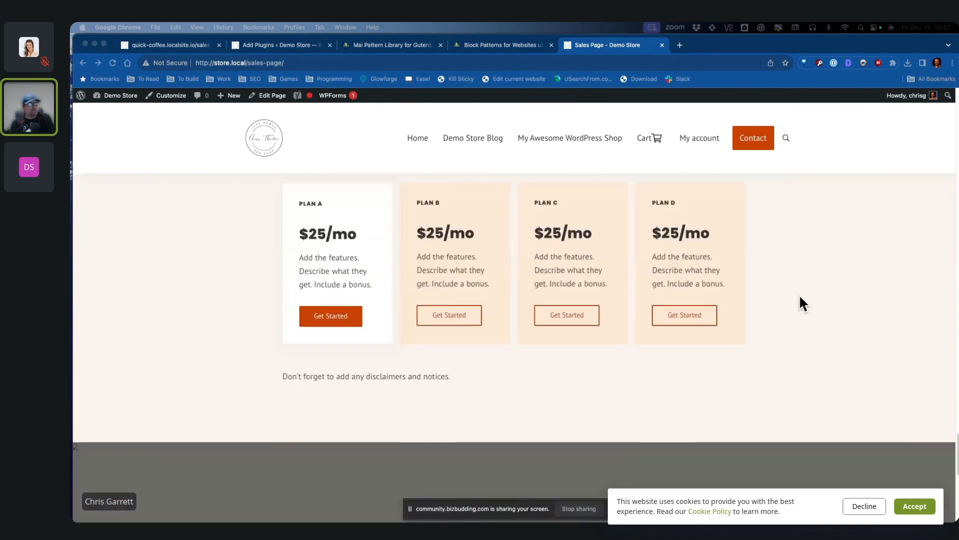
scroll(799, 294, up, 20)
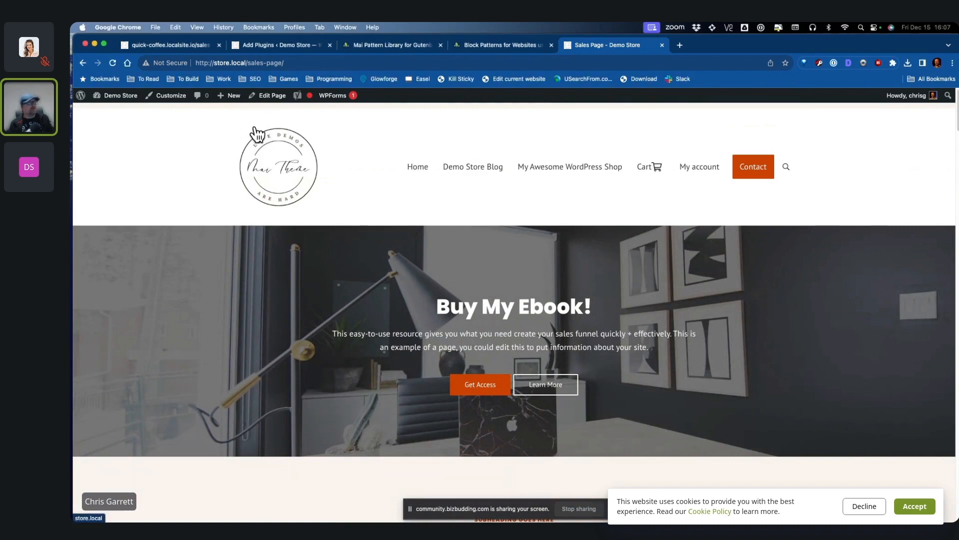
Step: Edit the Sales Page and replace the hero cover with the desk-room image
click(267, 95)
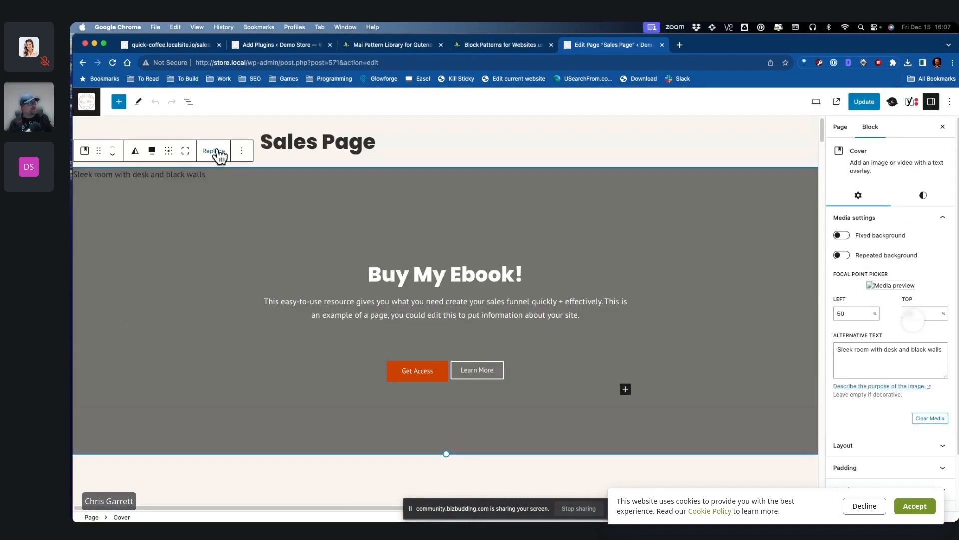
click(213, 151)
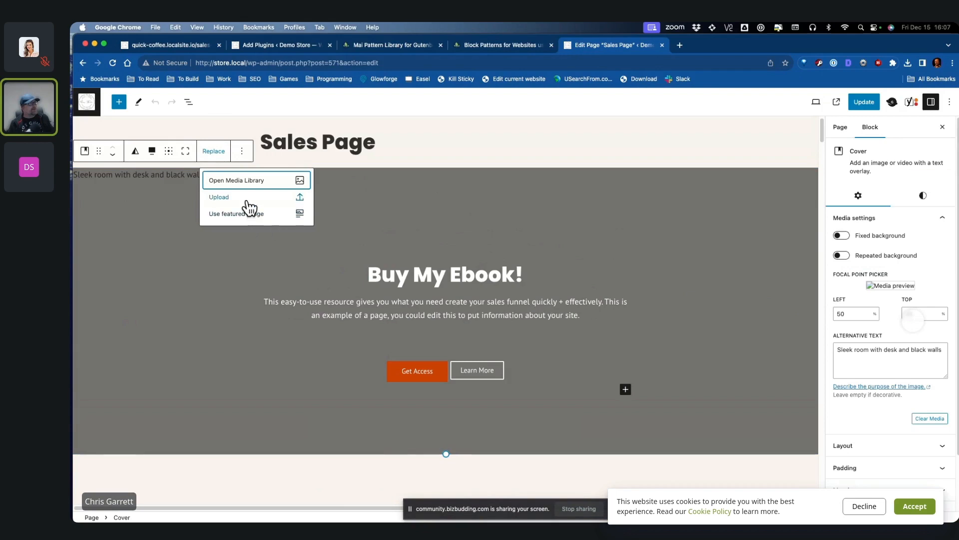
click(252, 180)
click(269, 279)
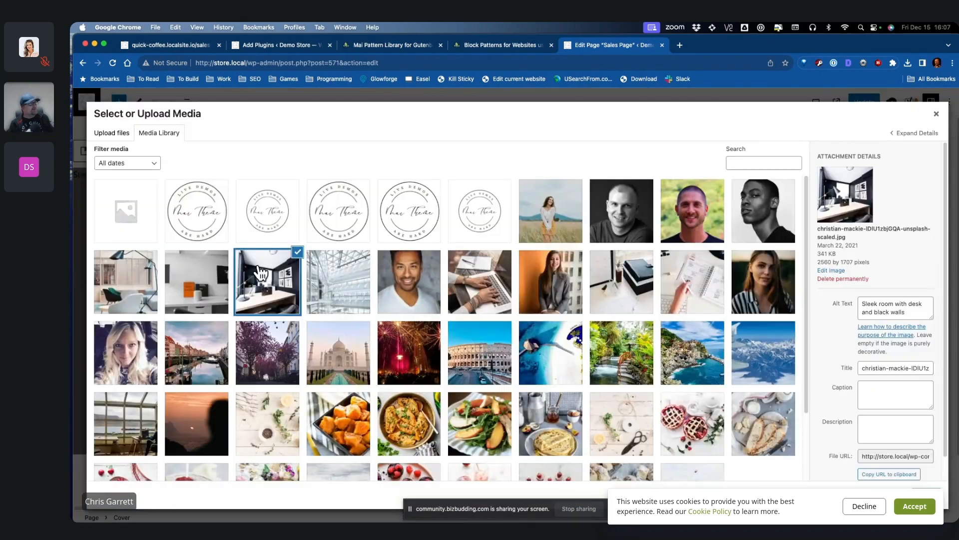
click(925, 496)
Step: Check the Get Access button link and Content Section Headline, then close the editor
scroll(419, 310, down, 1)
click(419, 306)
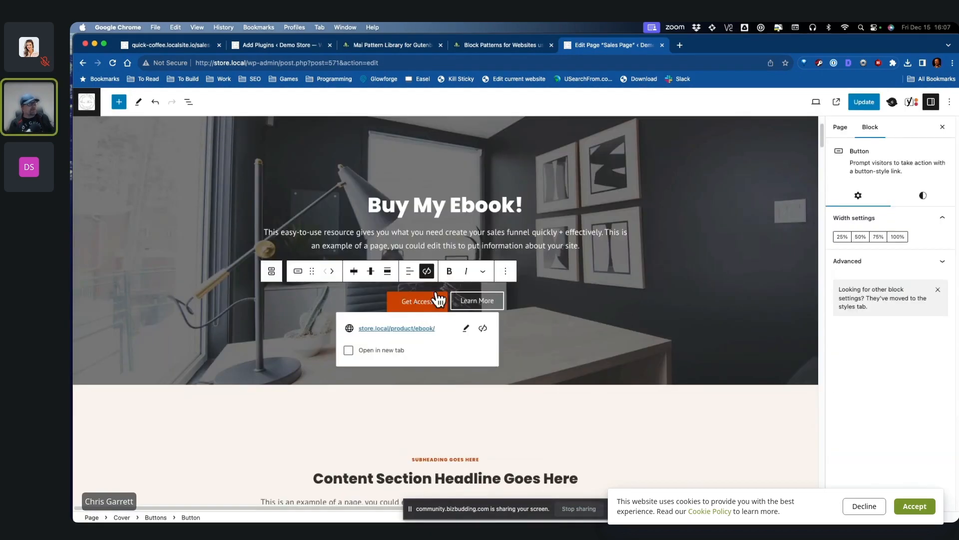
scroll(440, 365, down, 2)
click(477, 393)
click(484, 403)
scroll(682, 398, down, 3)
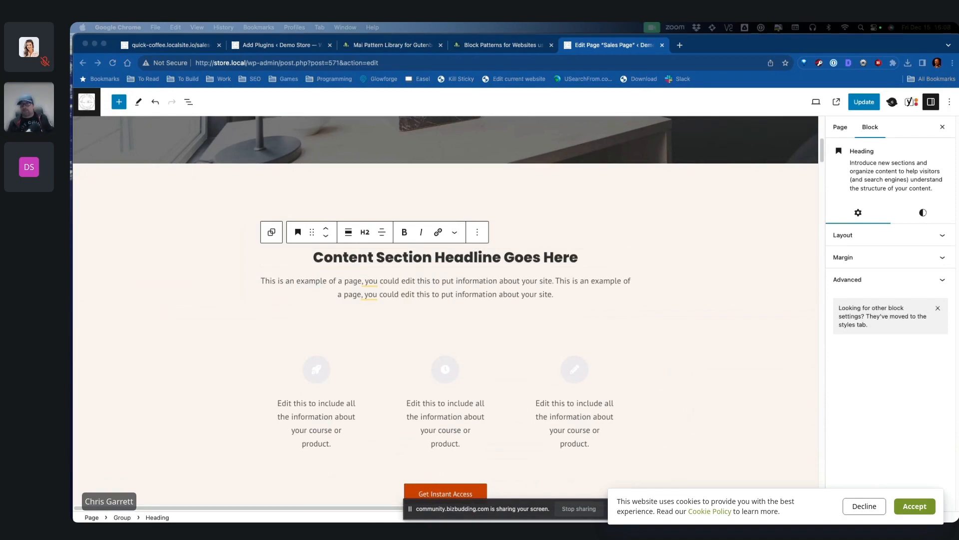
click(662, 45)
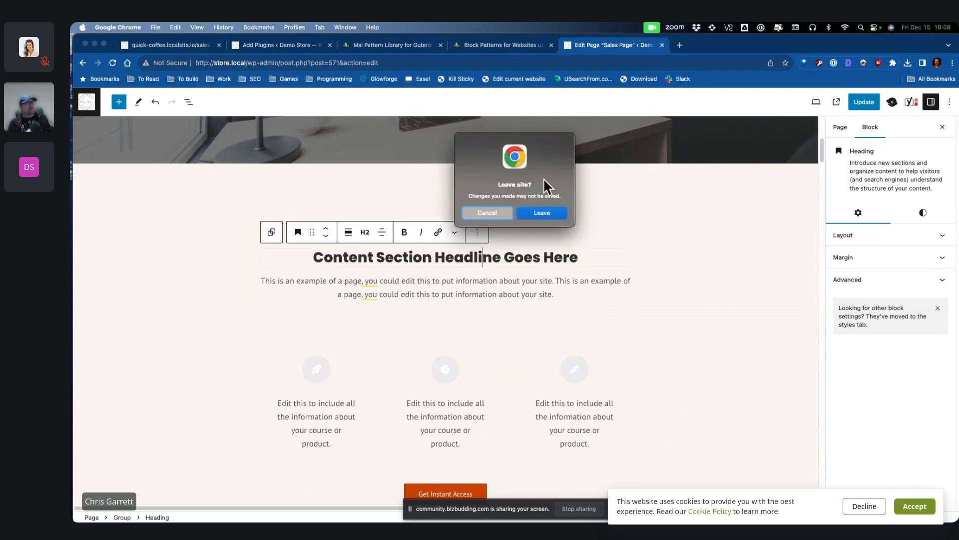
Step: Leave without saving, log in to new.local with the admin username and password, and dismiss the Welcome panel
click(542, 208)
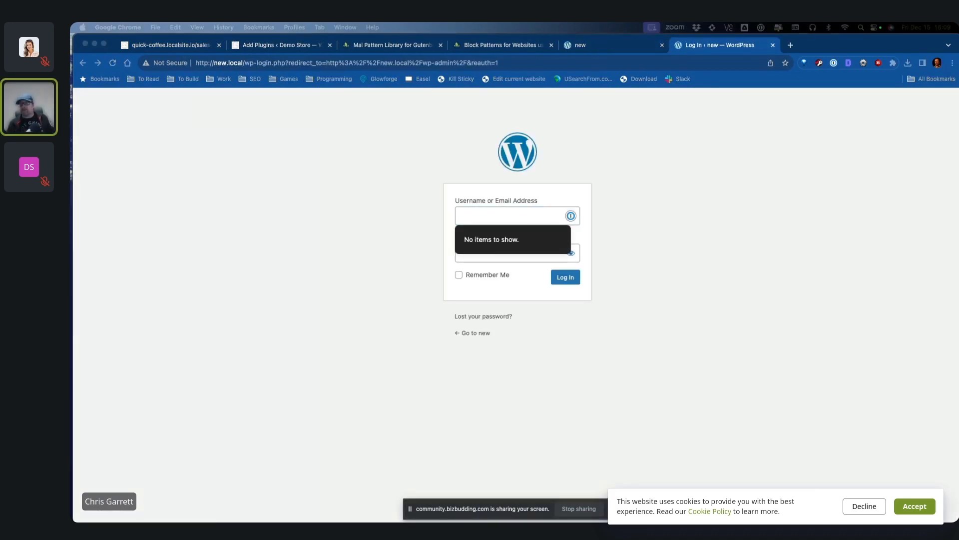
click(520, 214)
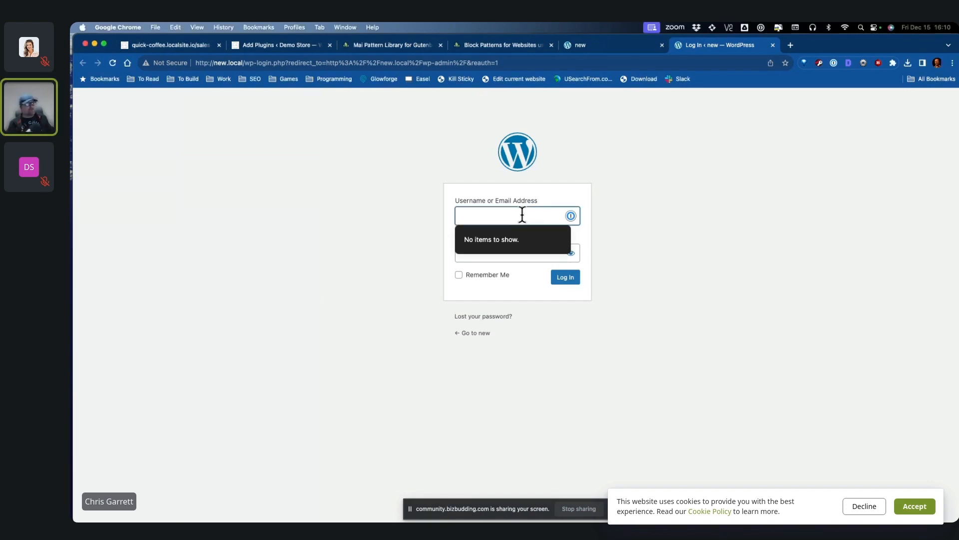
text(chrisg)
key(Tab)
text(********)
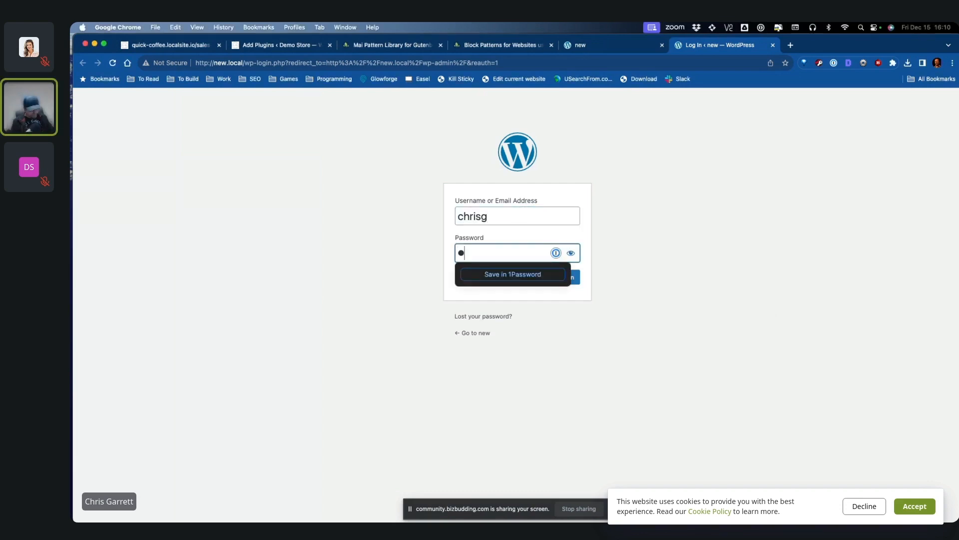
key(Return)
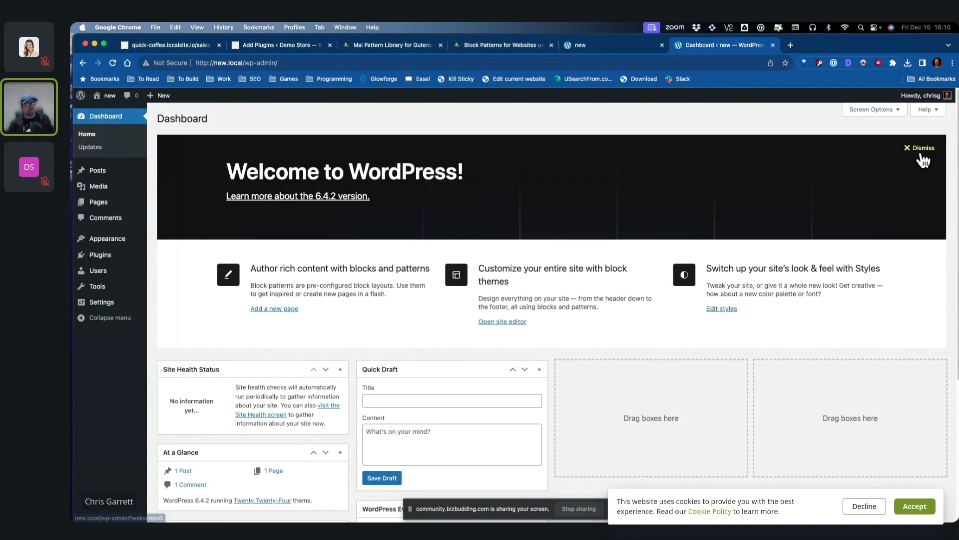
click(921, 149)
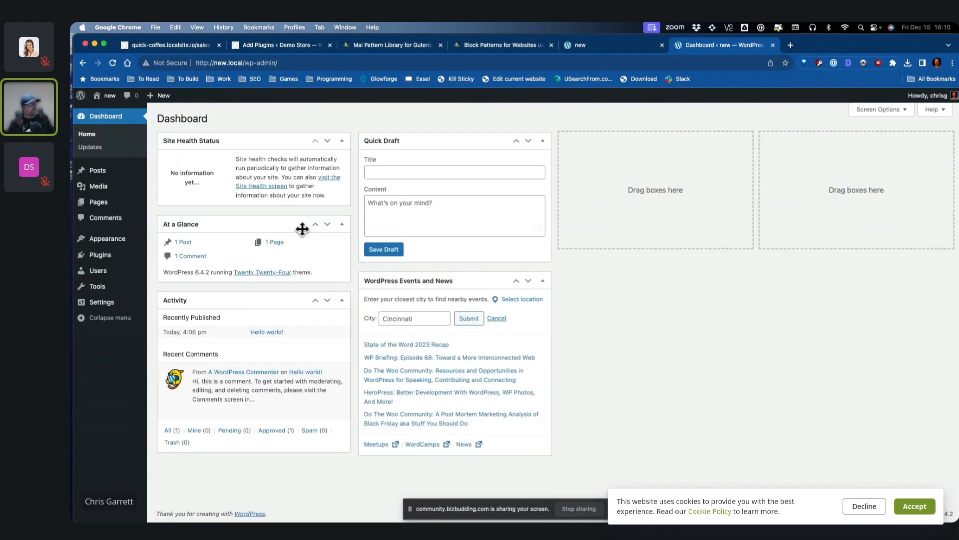
Step: Upload genesis-3.3.5.zip as a new theme, install it, and activate Genesis
click(107, 245)
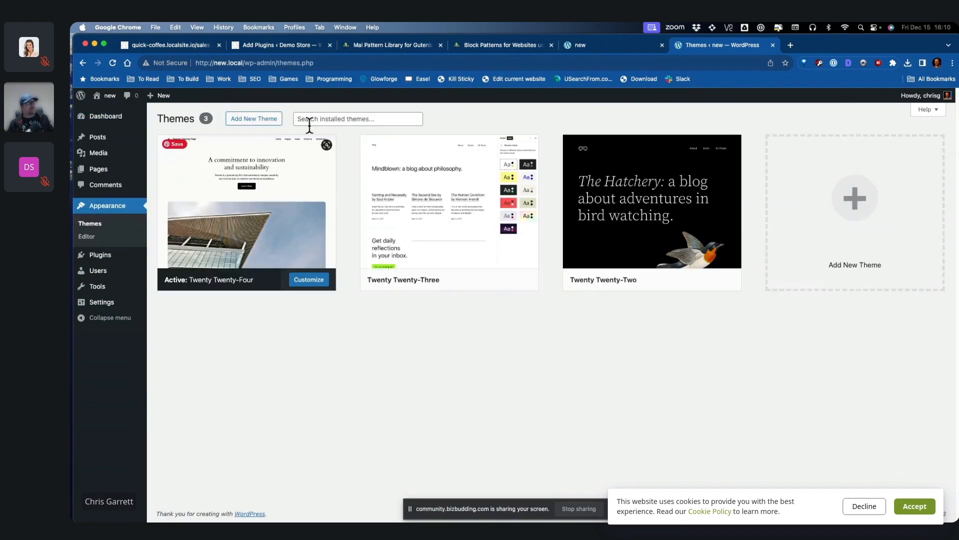
click(256, 120)
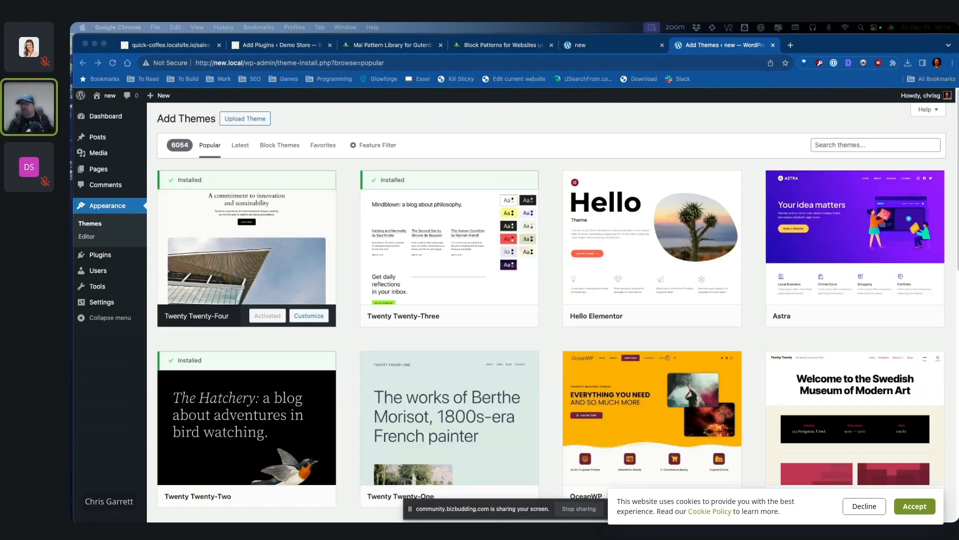
drag(479, 117, 348, 113)
click(245, 118)
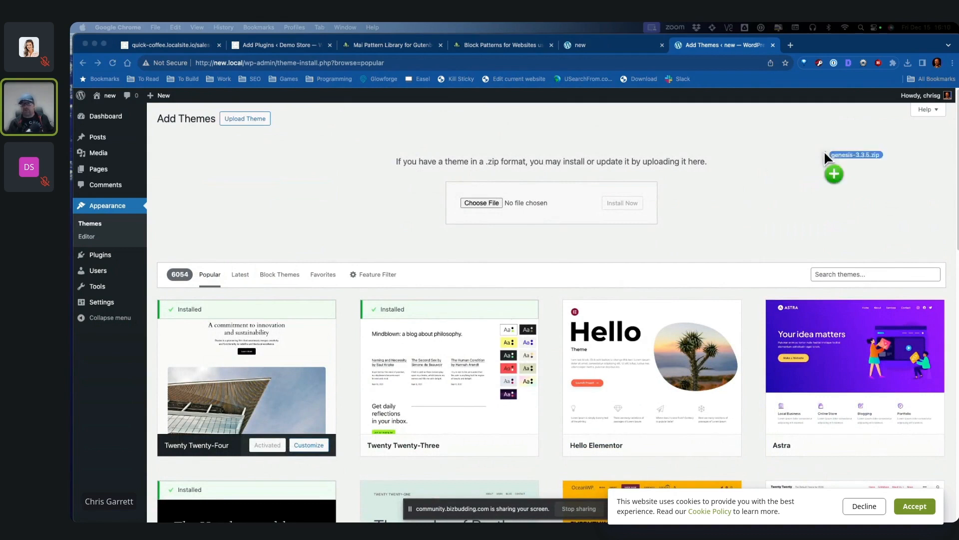
drag(826, 154, 475, 199)
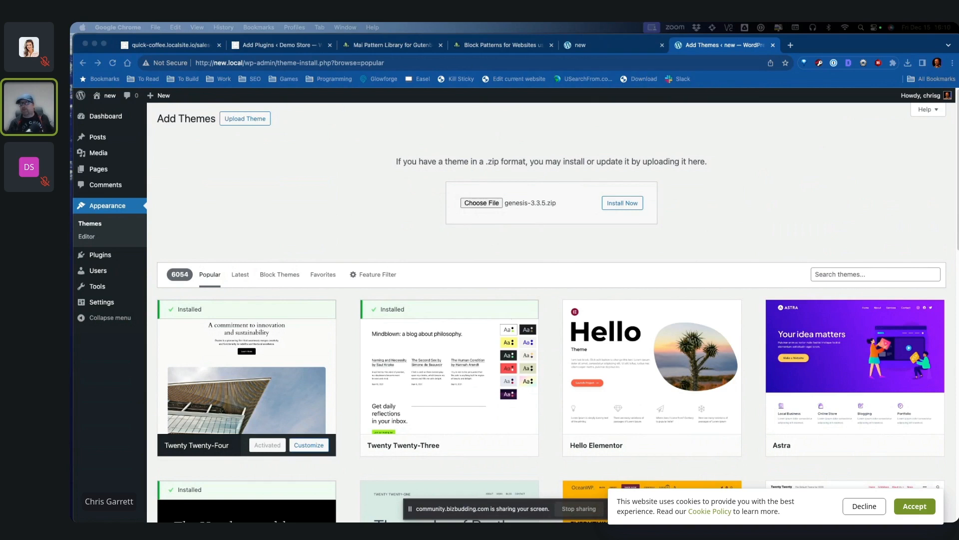
click(622, 203)
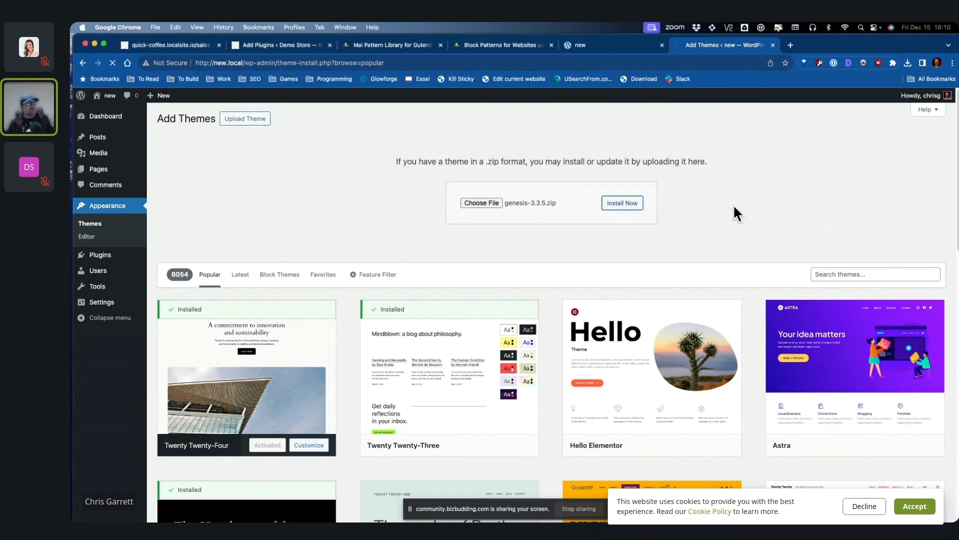
click(208, 183)
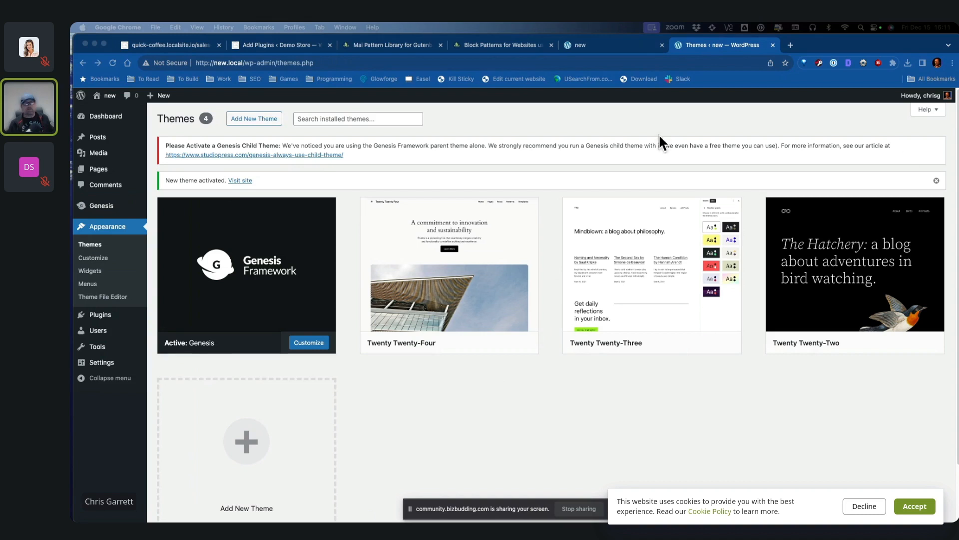
click(252, 124)
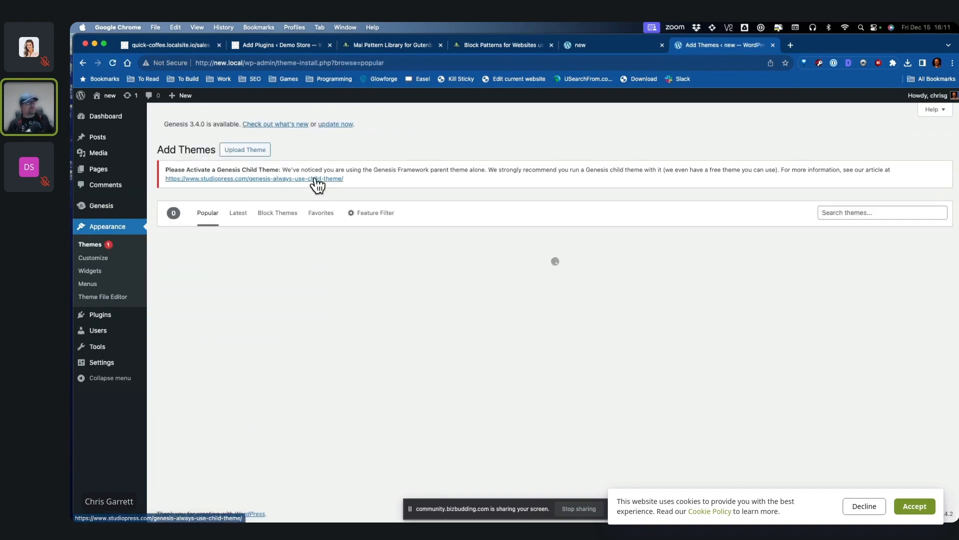
Step: Upload mai-delight-2.1.1.zip, install it, and activate the Mai Delight child theme
click(260, 151)
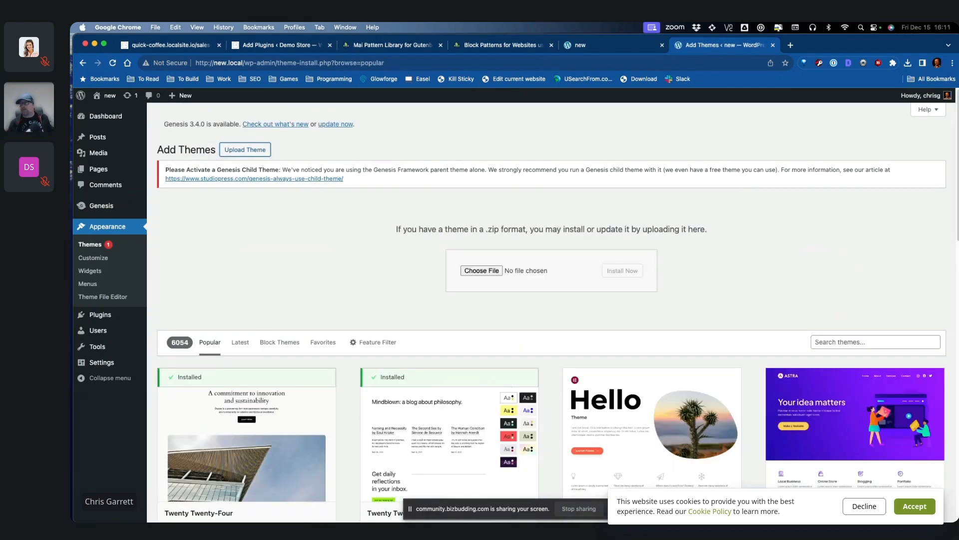
drag(613, 234, 480, 271)
click(622, 270)
click(208, 294)
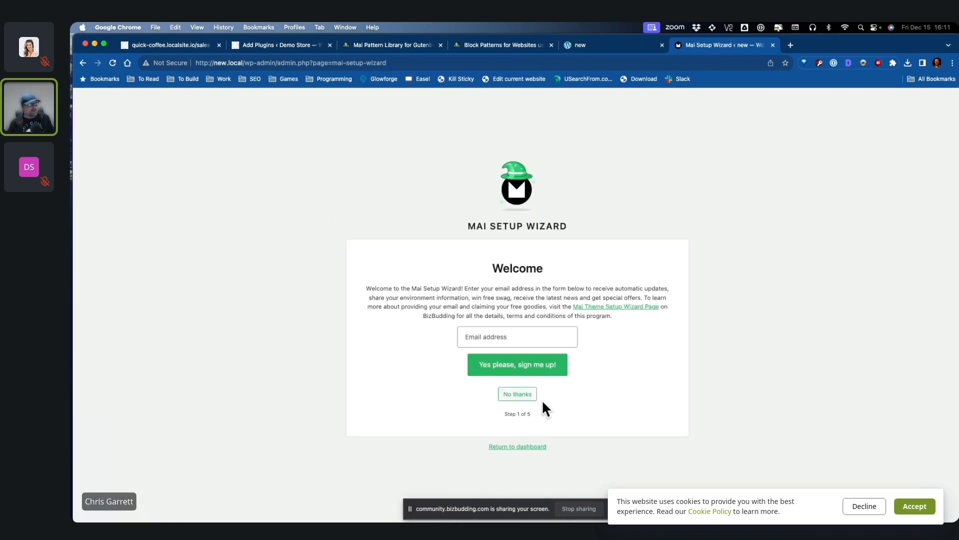
Step: Skip email sign-up, choose the Recipes style, install Mai Icons, and import all demo content
click(522, 398)
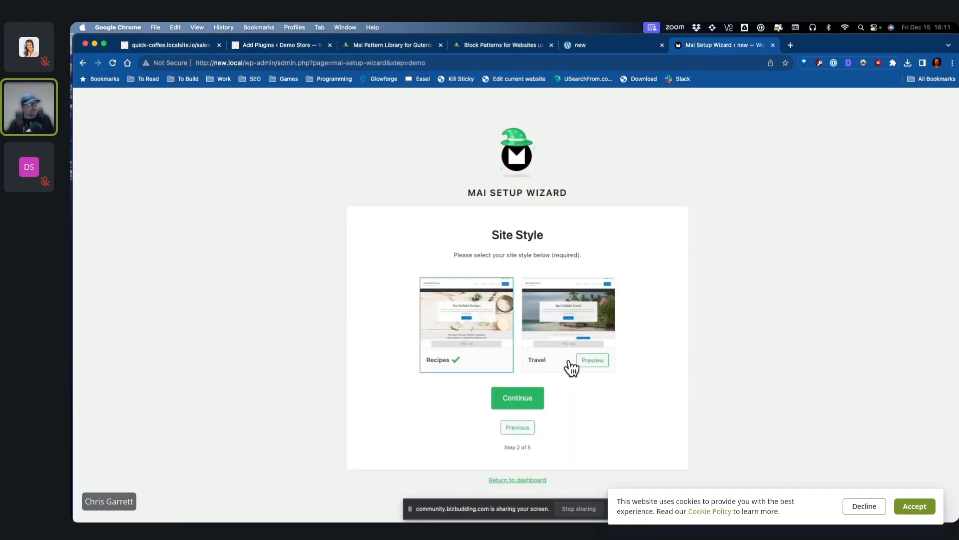
click(571, 364)
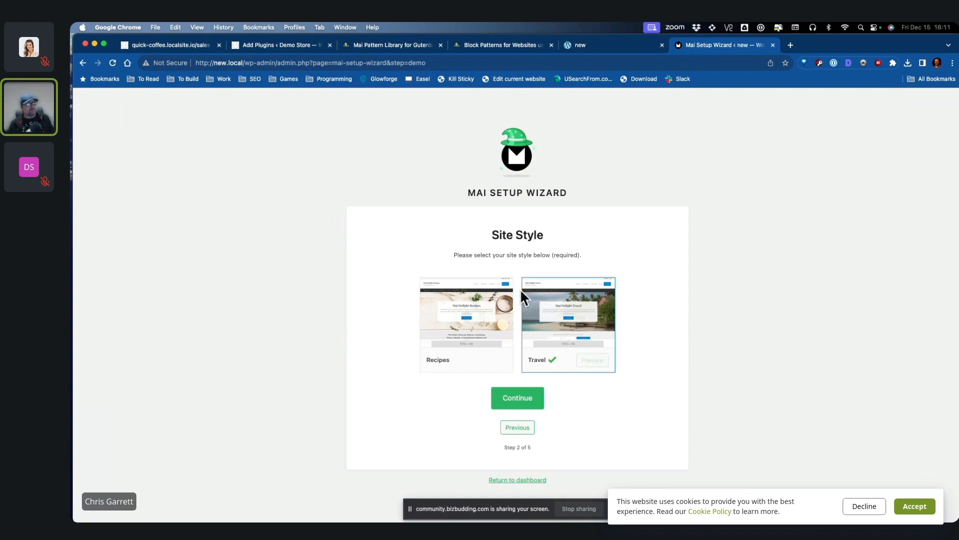
click(492, 326)
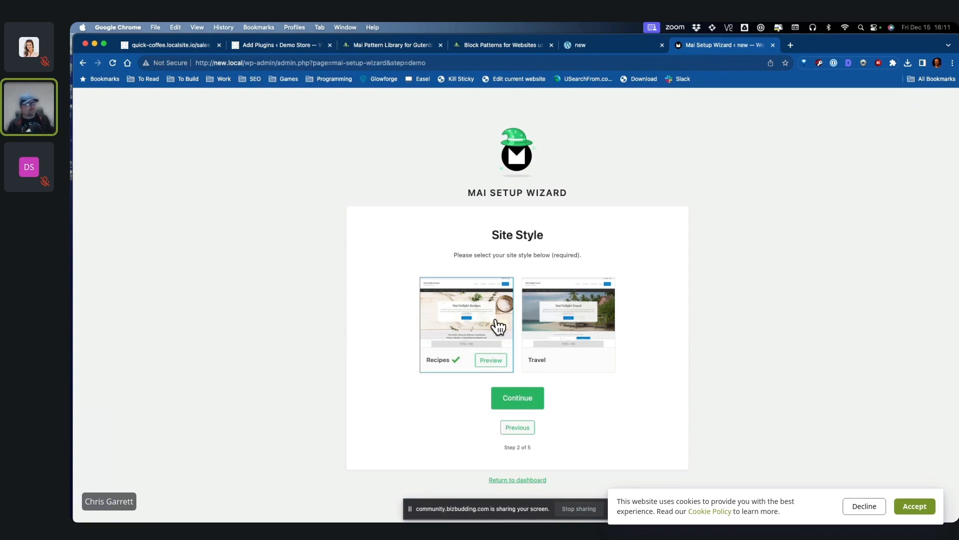
click(558, 320)
click(481, 317)
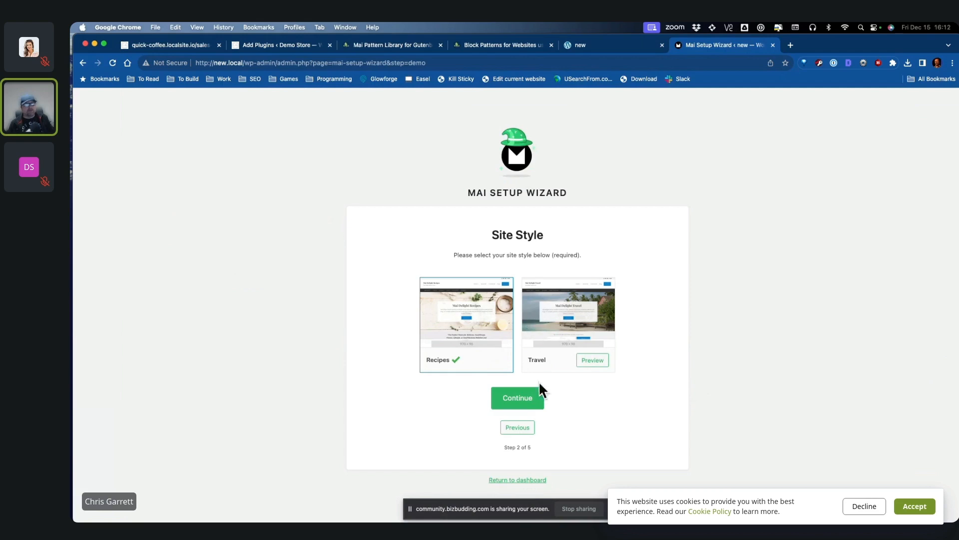
click(528, 401)
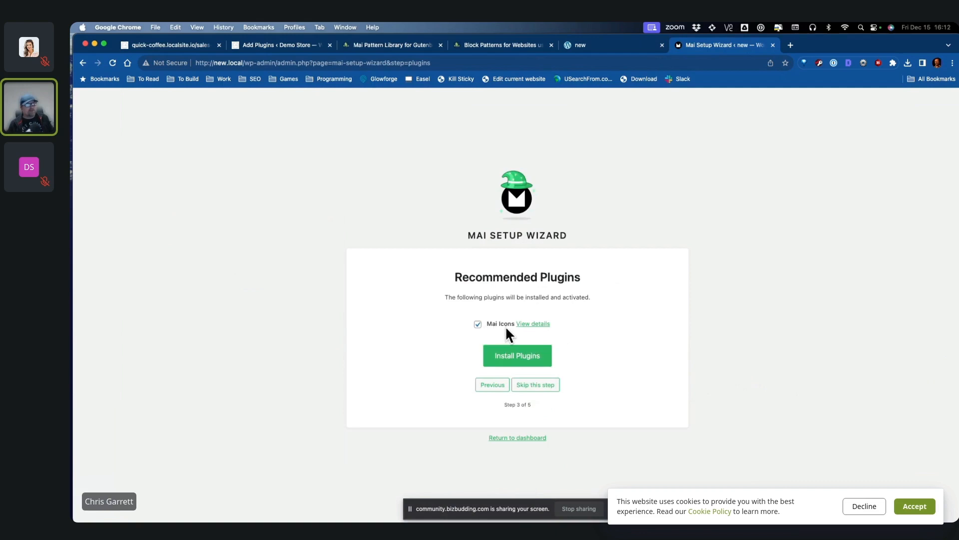
click(525, 363)
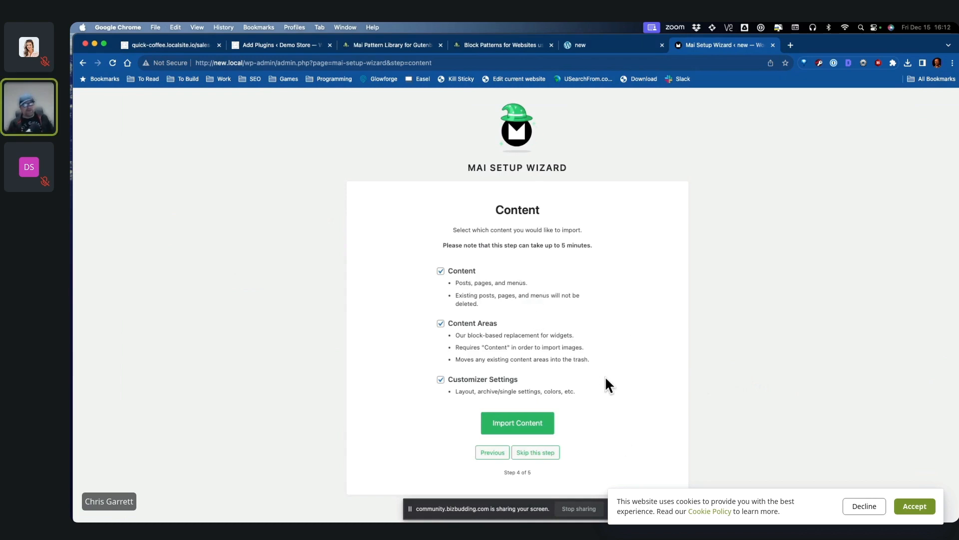
click(539, 425)
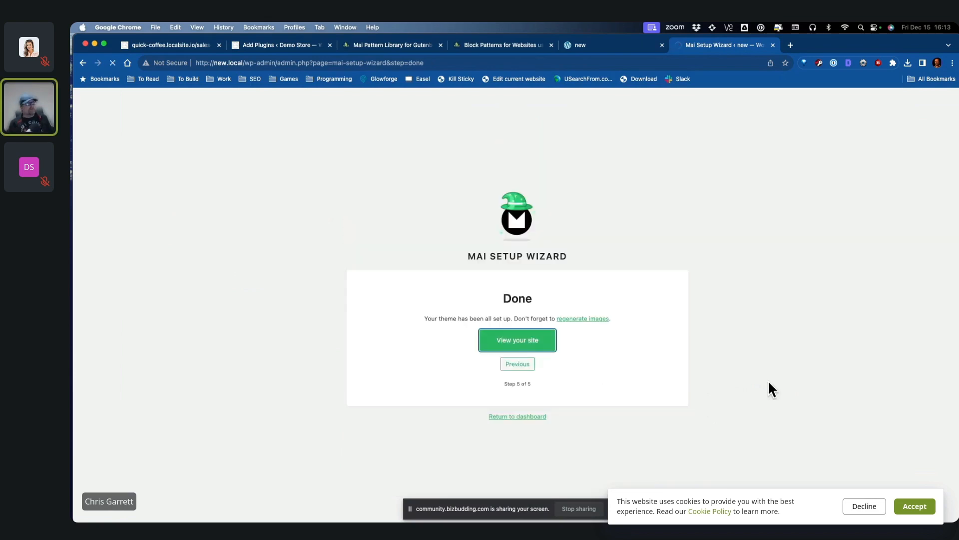
Step: Scroll the new Mai Delight Recipes homepage, then return to the admin Dashboard
scroll(783, 364, down, 15)
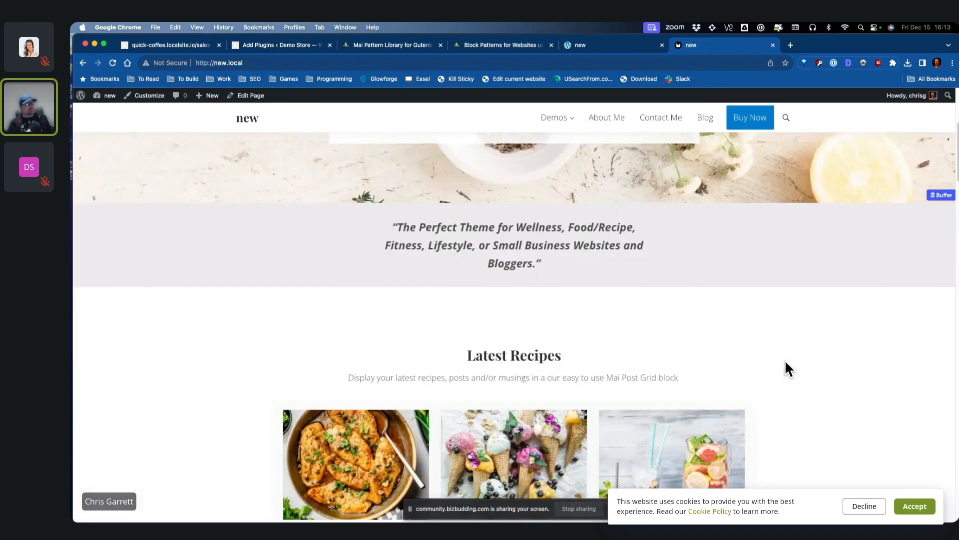
scroll(828, 380, up, 15)
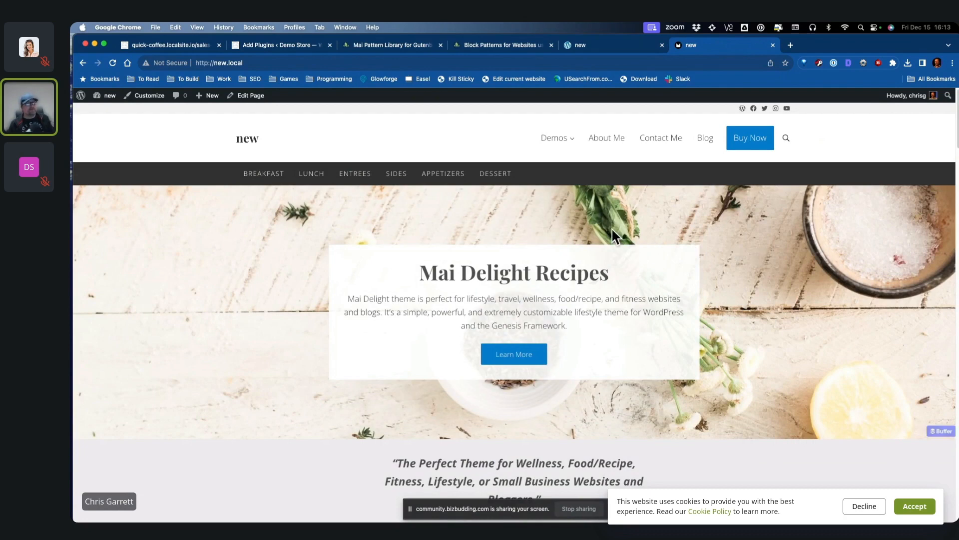
click(108, 112)
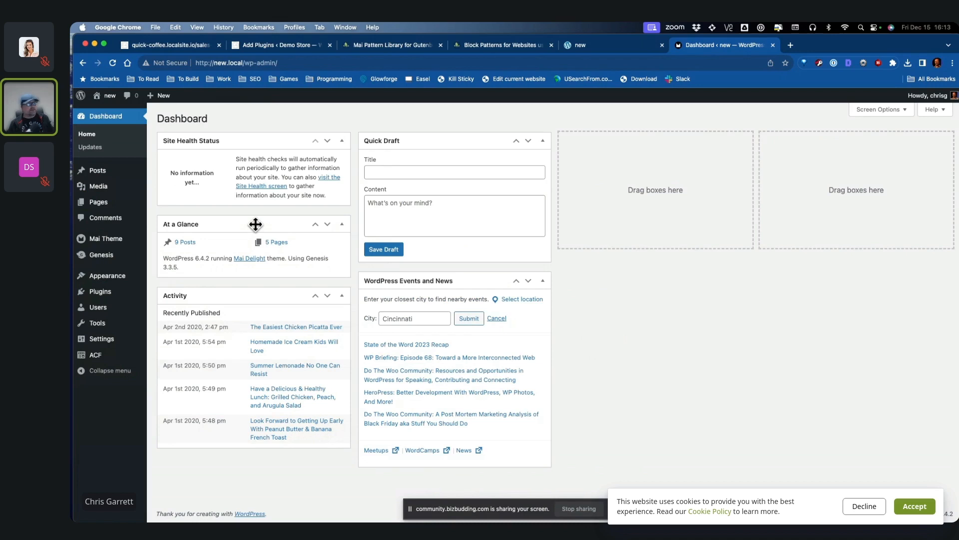
Step: Change the site title to 'Store Demo' in General Settings
click(125, 341)
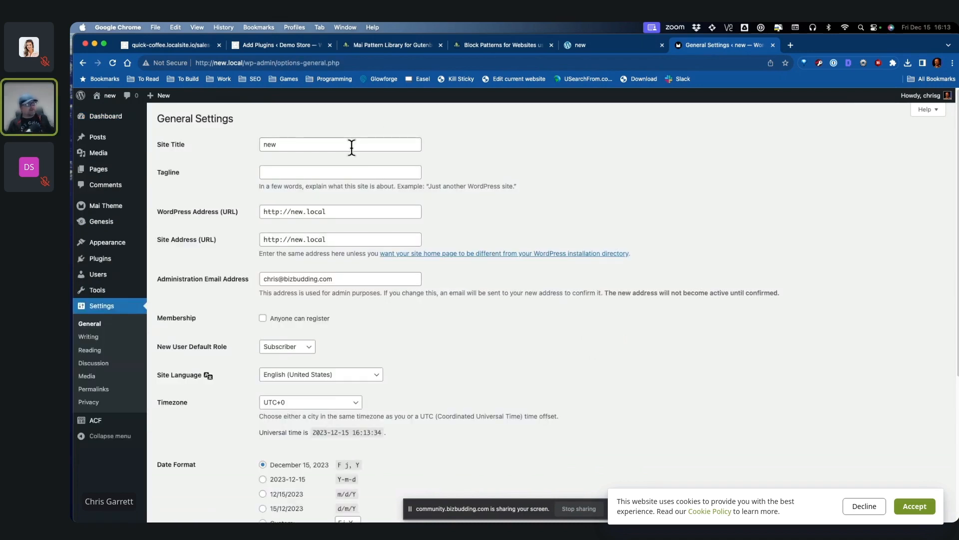
double_click(269, 144)
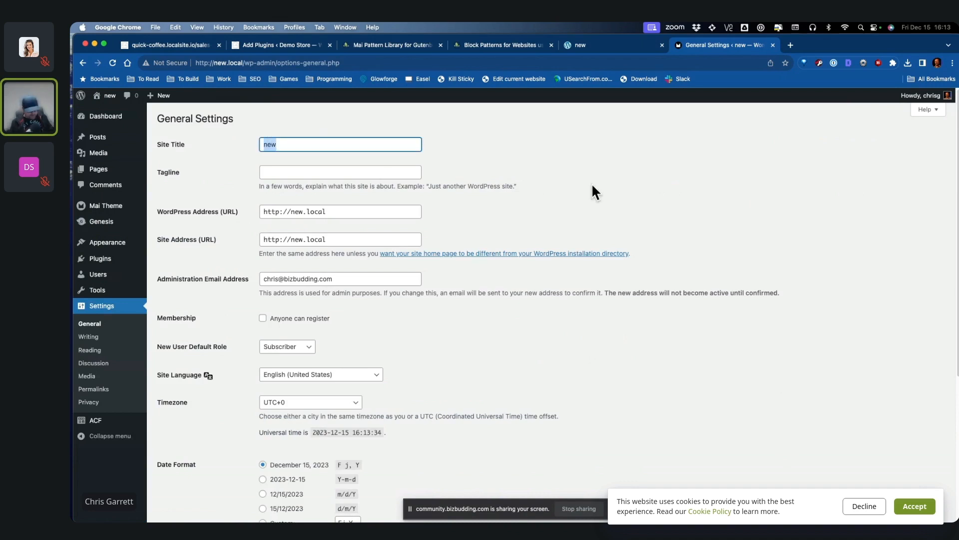
text(Store Demo)
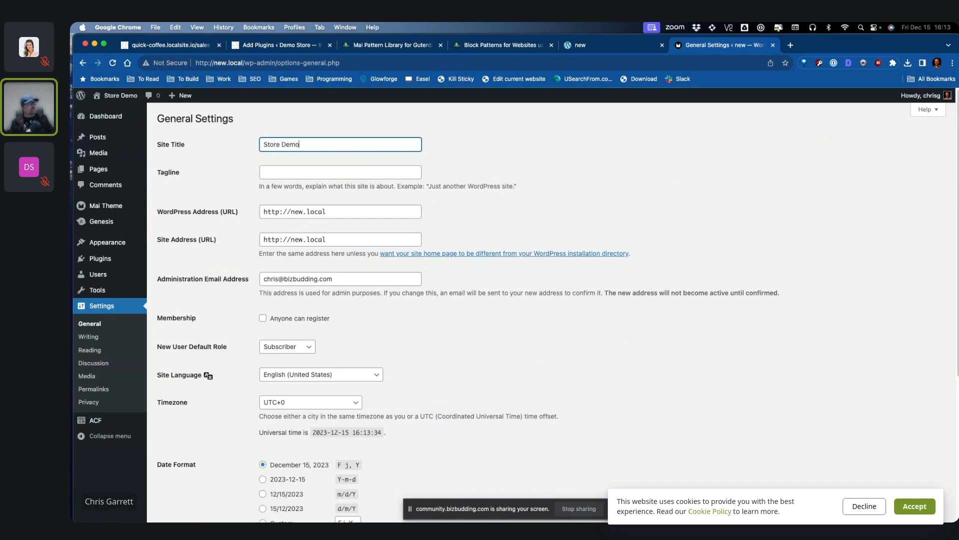
key(Tab)
Step: Keep UTC+0 as the timezone and save the general settings
scroll(737, 282, down, 3)
scroll(737, 282, down, 1)
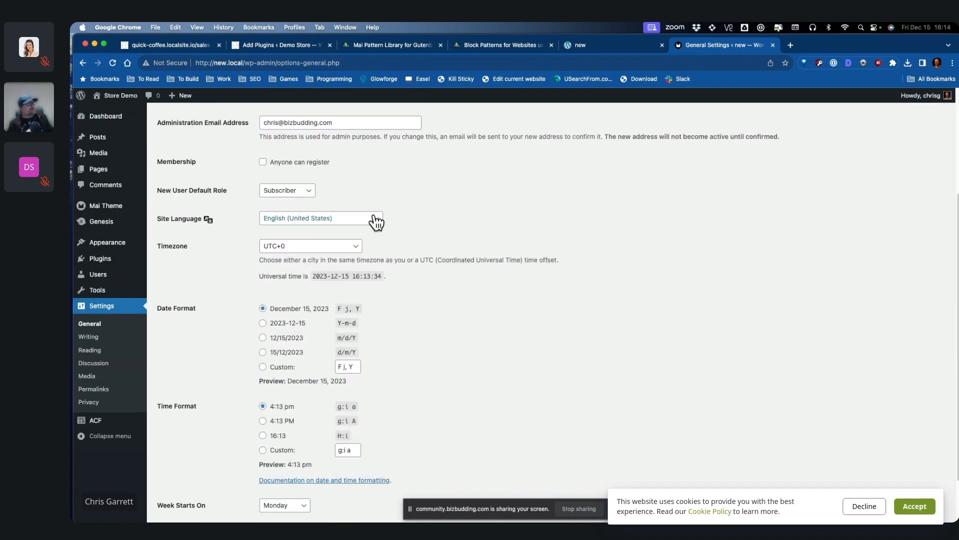
click(262, 247)
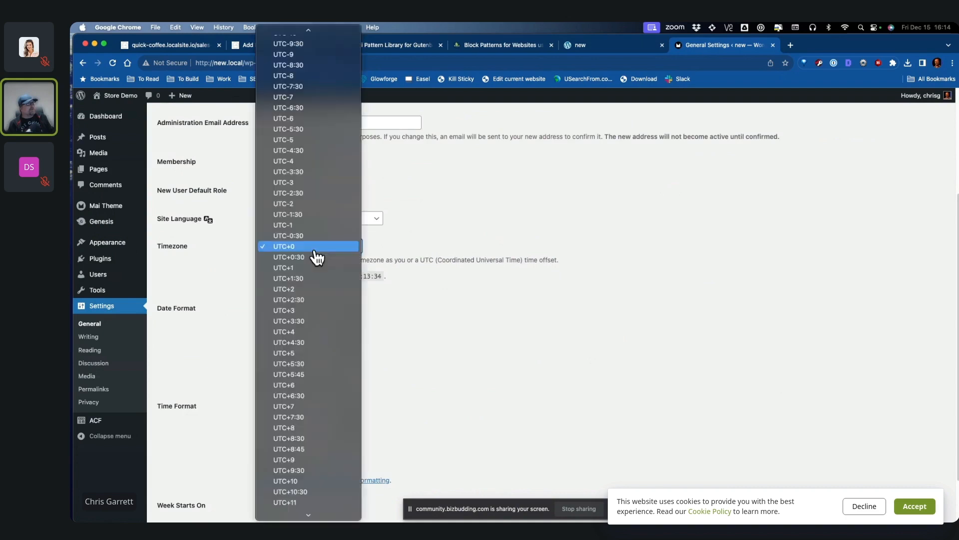
click(703, 342)
click(698, 340)
scroll(699, 340, down, 2)
click(184, 473)
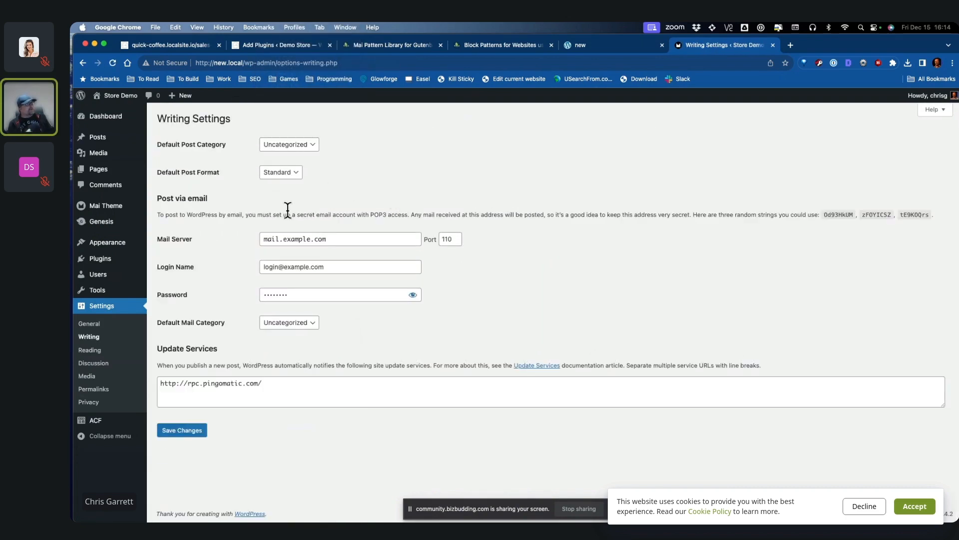
Step: Leave Uncategorized as the default post category in Writing Settings
click(306, 145)
click(380, 145)
click(310, 149)
click(398, 155)
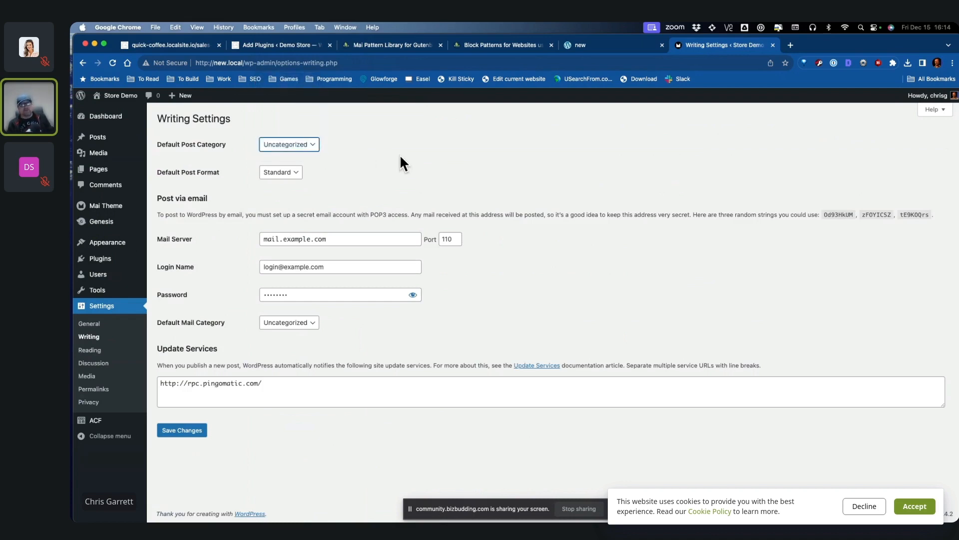
click(316, 143)
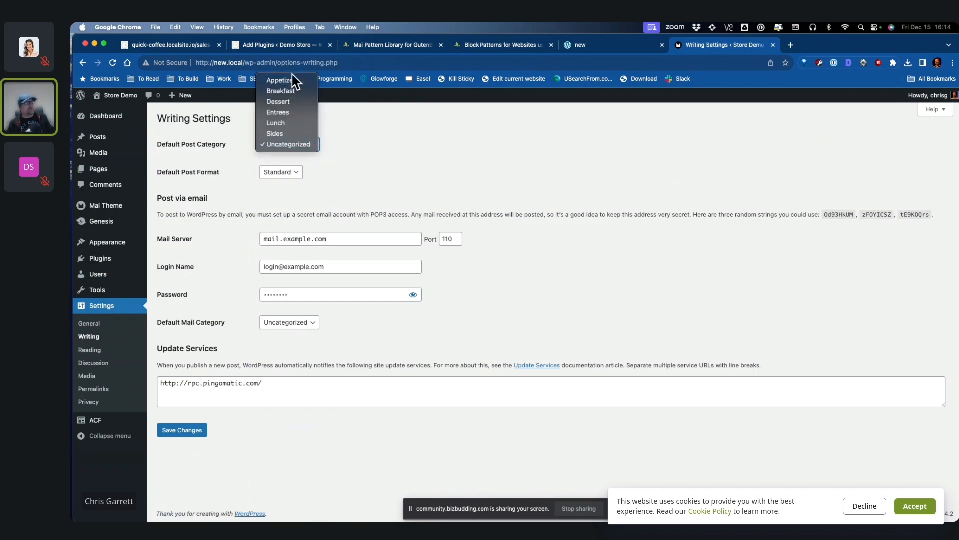
click(391, 166)
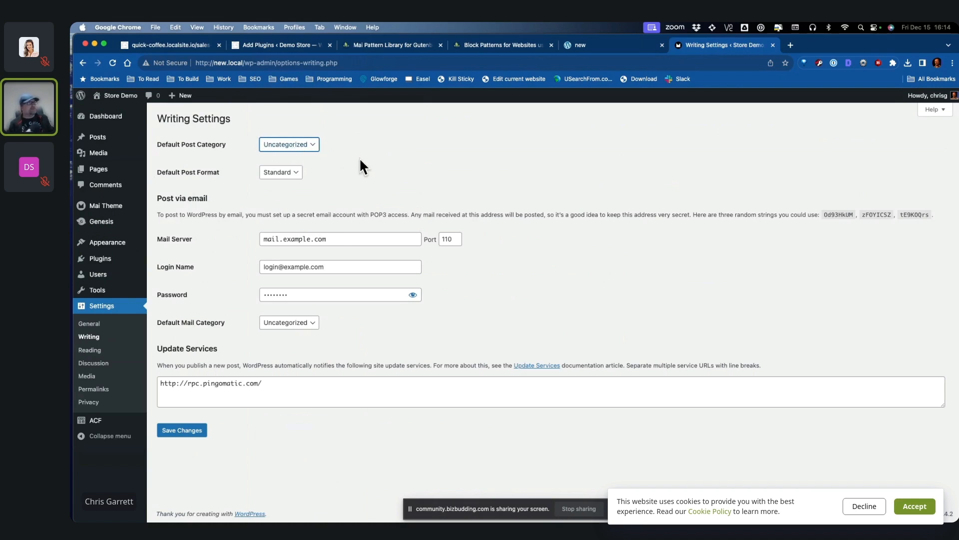
click(90, 349)
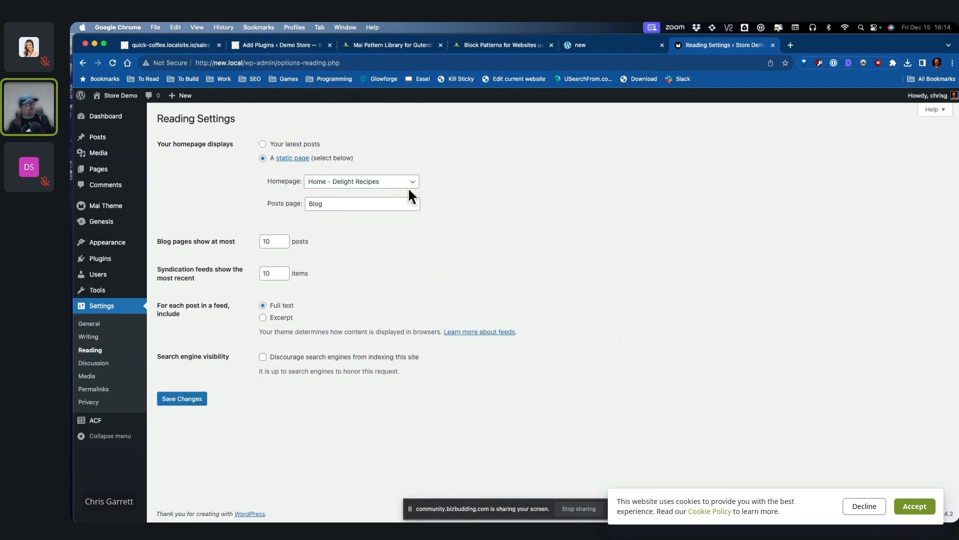
Step: Confirm 'Home – Delight Recipes' as the homepage and Blog as the posts page
click(405, 183)
click(370, 207)
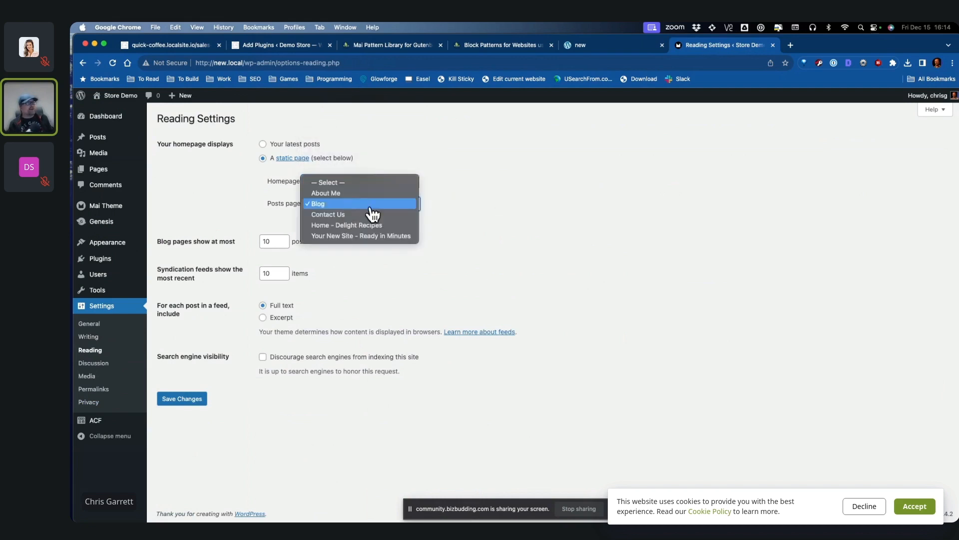
click(496, 212)
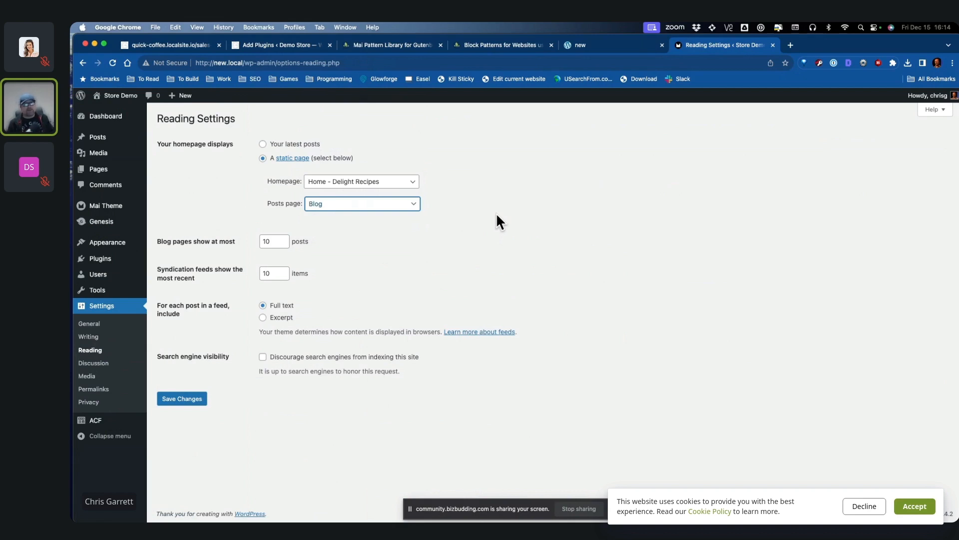
click(496, 214)
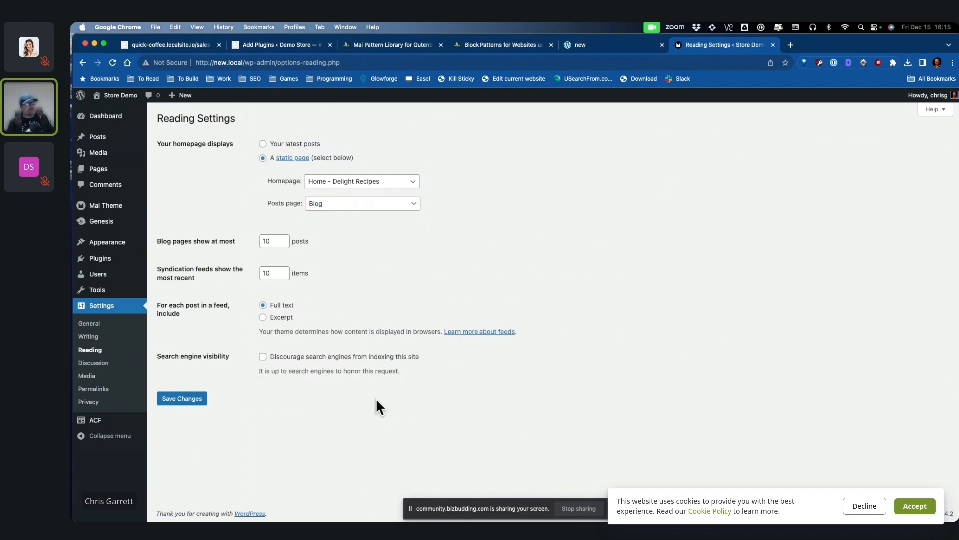
click(94, 363)
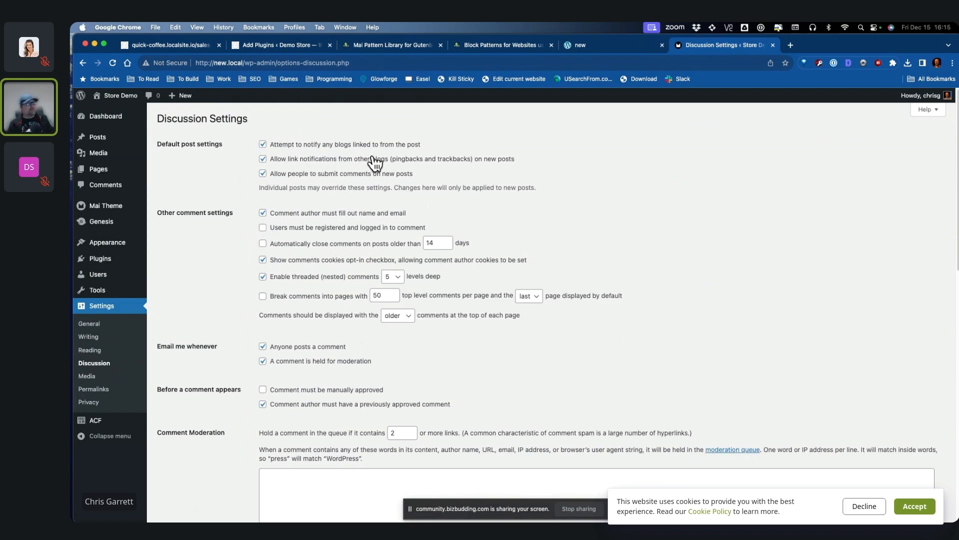
Step: Require registered, logged-in commenters and auto-close comments on posts older than 14 days
click(322, 246)
click(376, 229)
drag(444, 243, 371, 242)
Step: Save the permalink structure as Post name (/%postname%/)
click(531, 242)
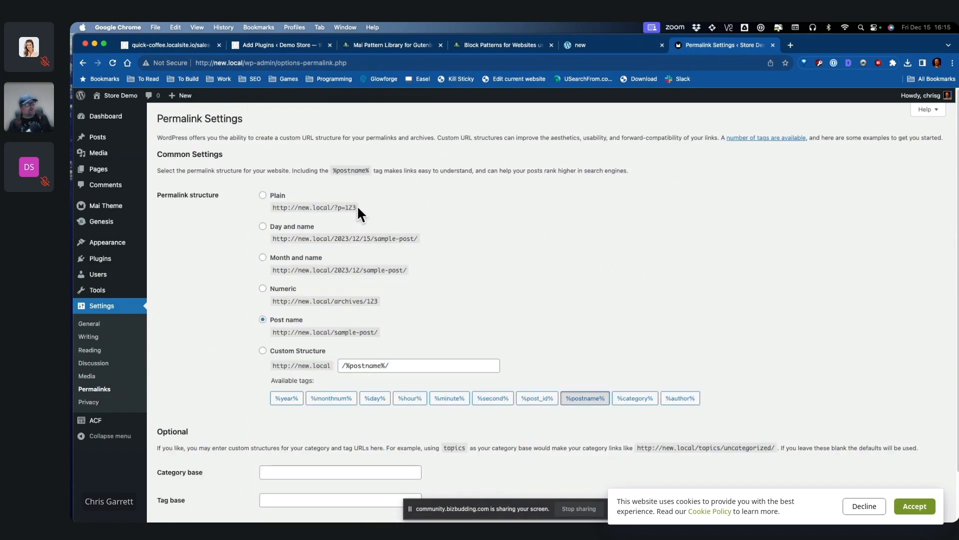
drag(355, 207, 342, 208)
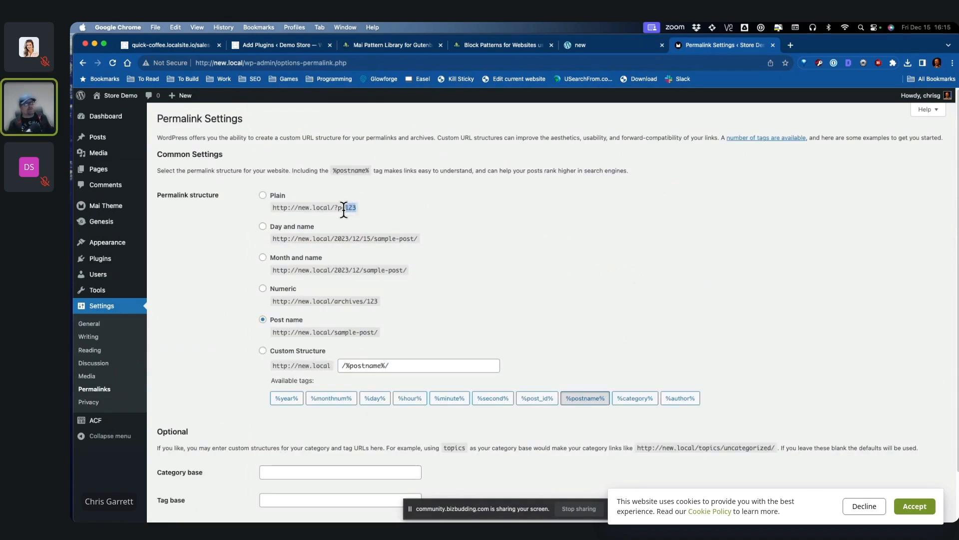
click(389, 210)
scroll(431, 275, down, 2)
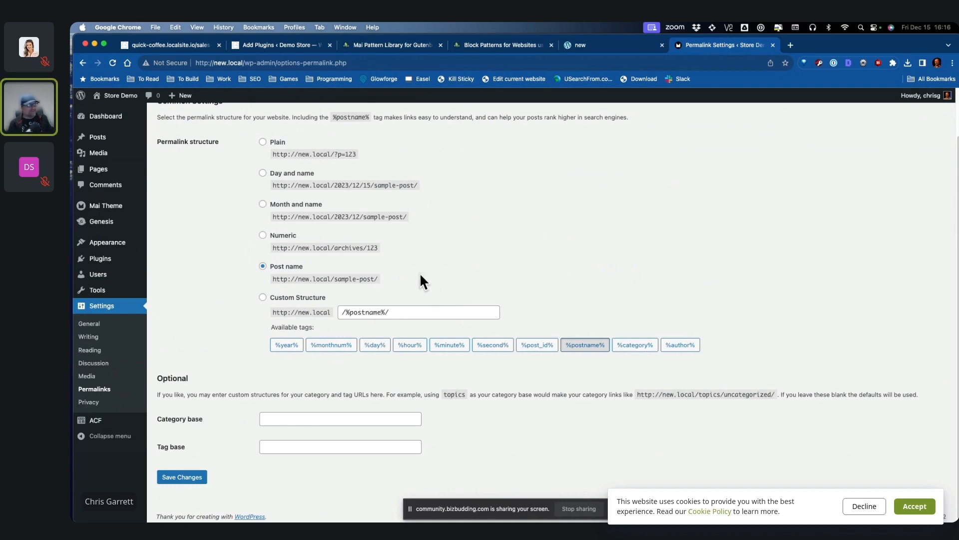
click(361, 313)
double_click(360, 315)
click(475, 287)
click(182, 476)
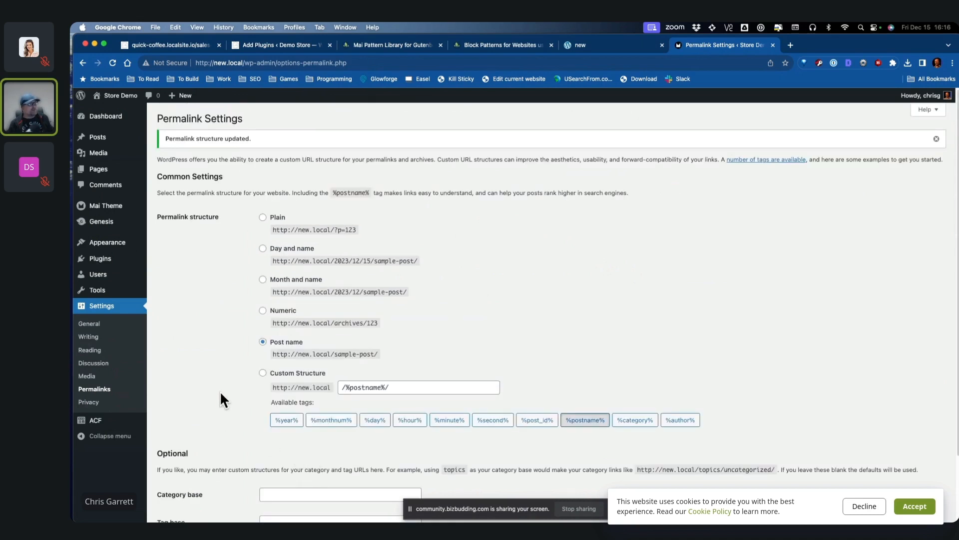
click(172, 165)
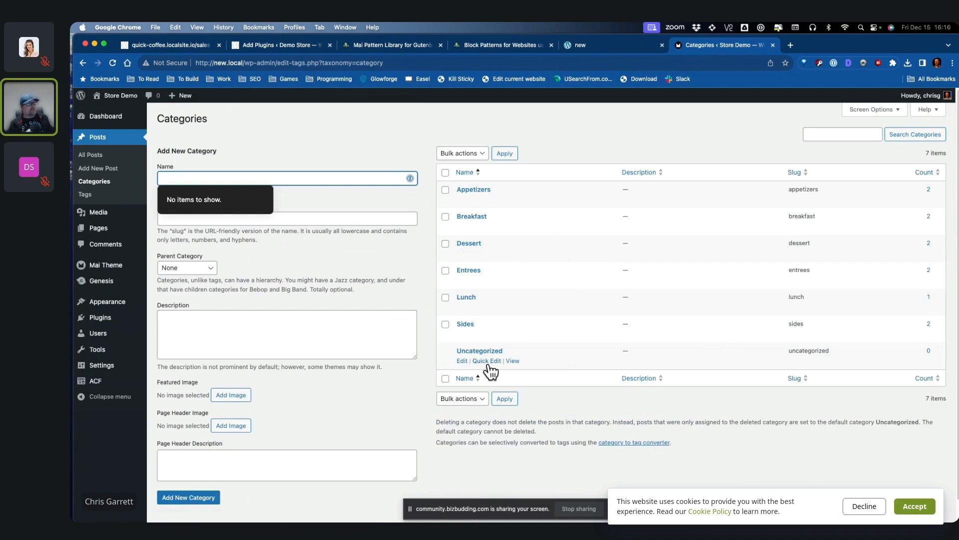
Step: Quick-edit Uncategorized to name 'News' with slug 'news' and update the category
click(488, 362)
double_click(532, 370)
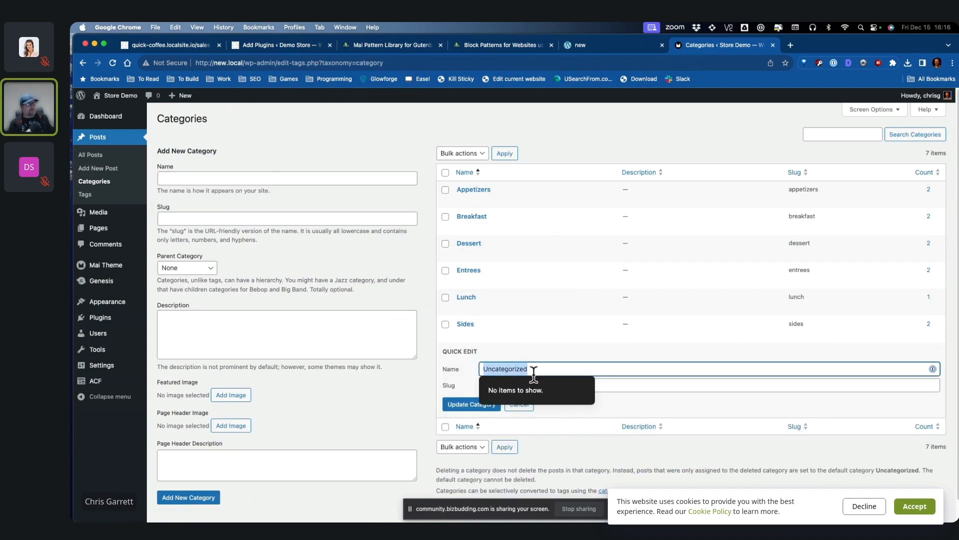
text(News)
key(Tab)
text(news)
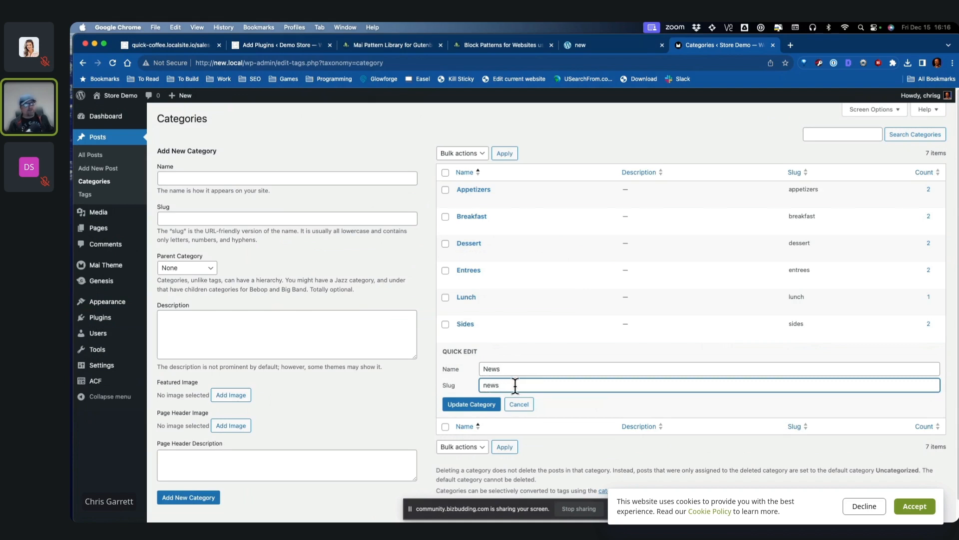
key(shift+Tab)
click(534, 369)
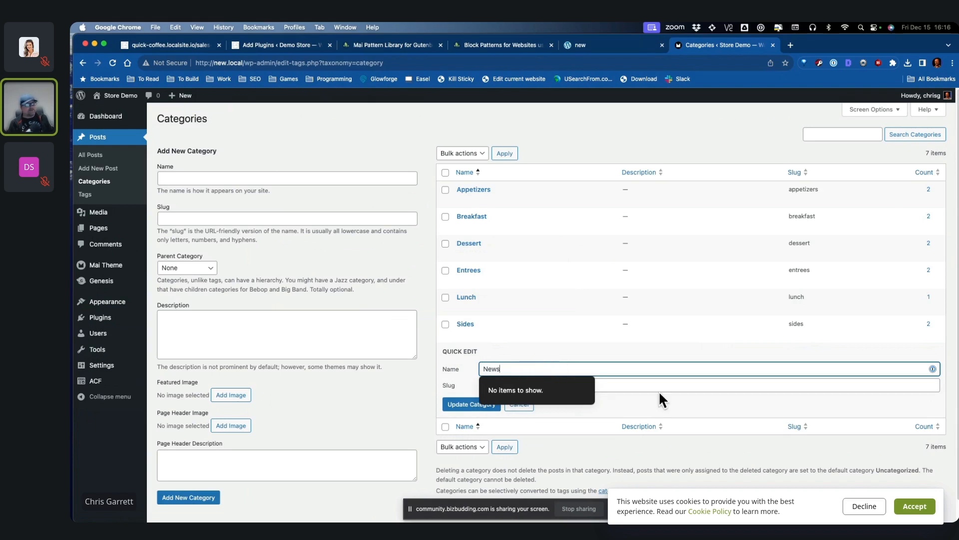
click(465, 404)
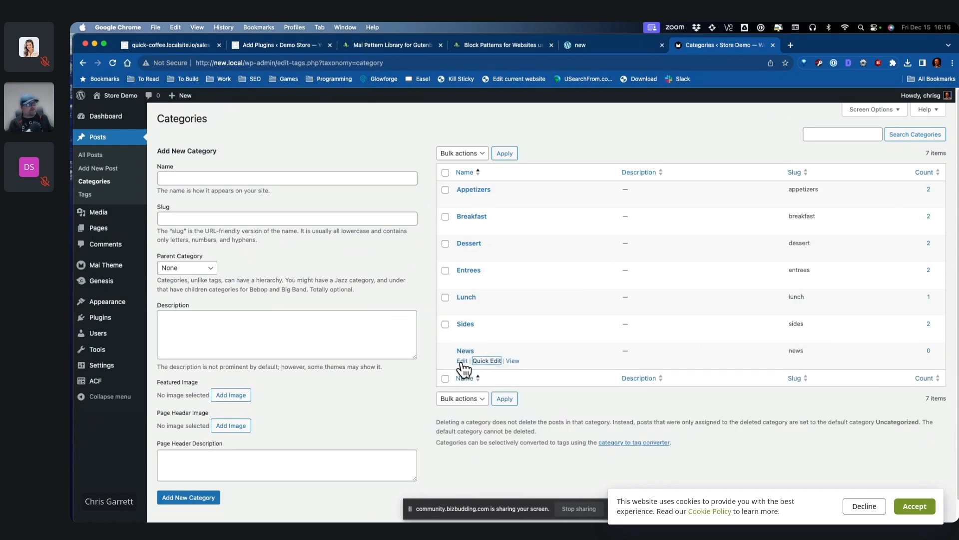
click(462, 361)
Step: Preview the News category archive page to check its current heading
click(469, 271)
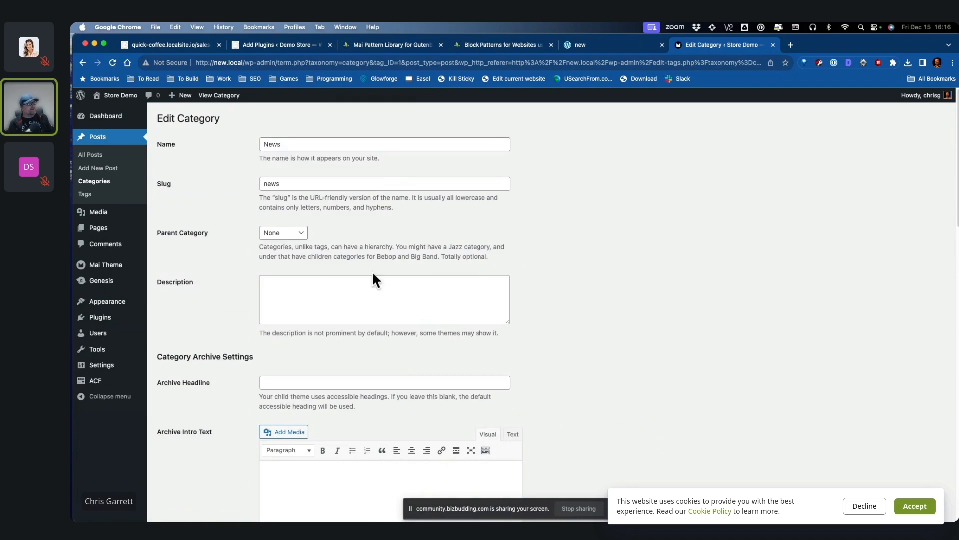
scroll(533, 298, down, 2)
click(485, 272)
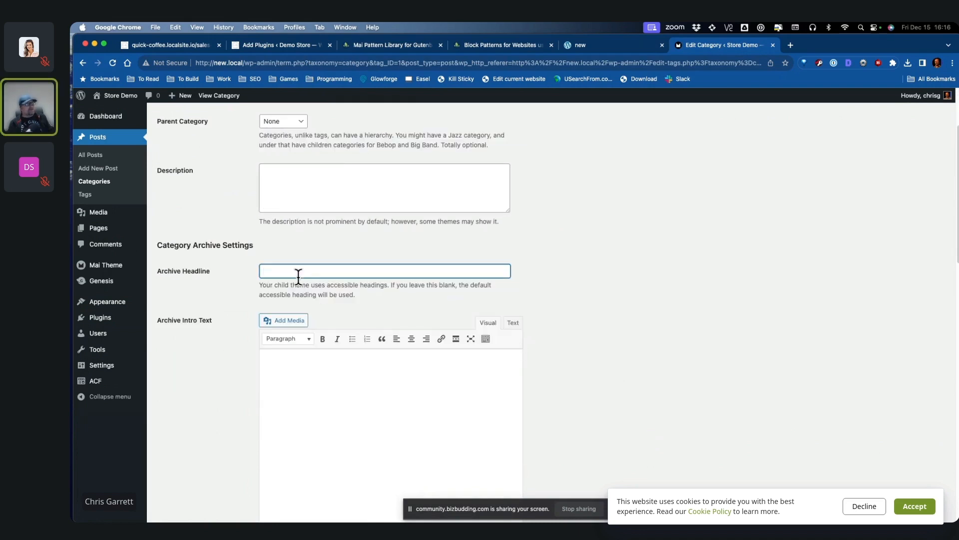
scroll(583, 290, up, 3)
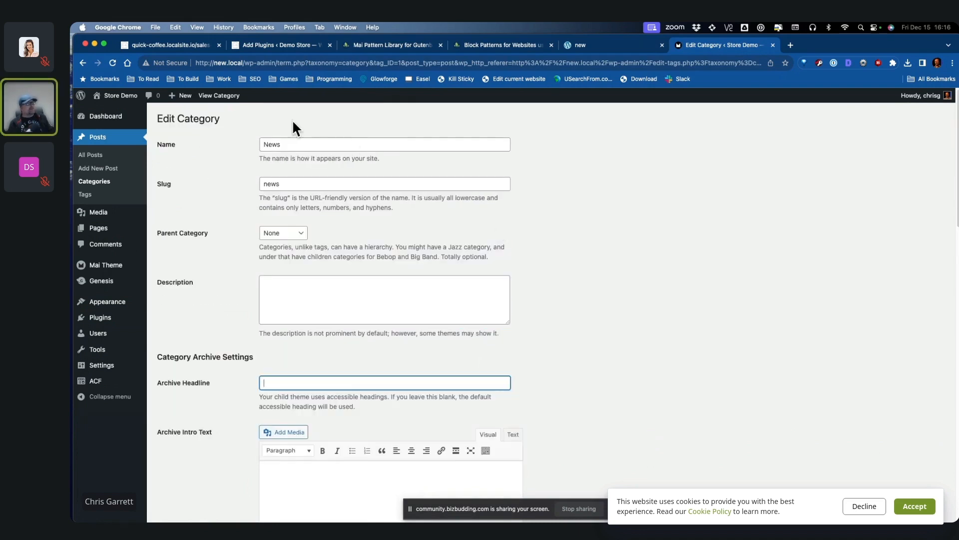
super+click(219, 95)
click(804, 46)
double_click(506, 320)
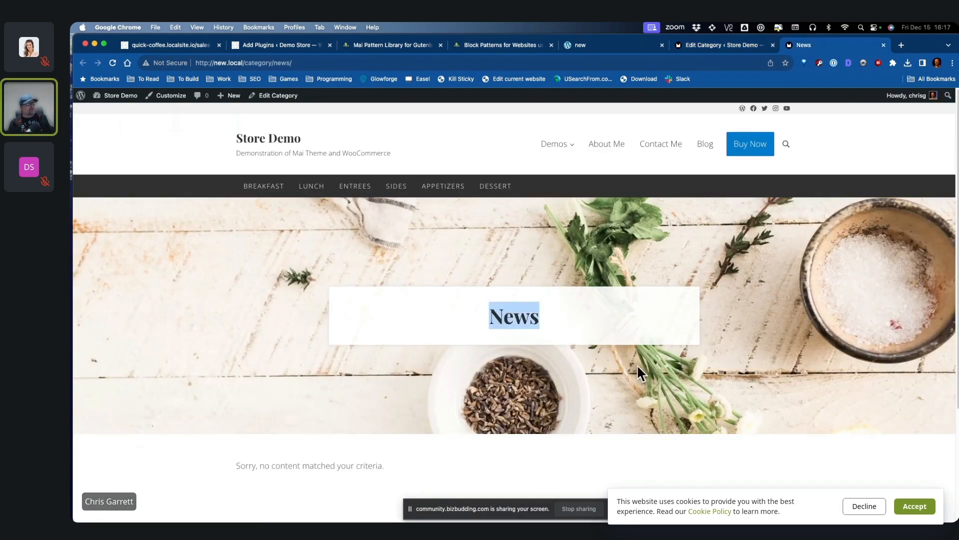
key(ctrl+shift+Tab)
Step: Set the Archive Headline to 'News and Events from Around the Community', update, and reload the archive
click(287, 383)
text(News and Events fr)
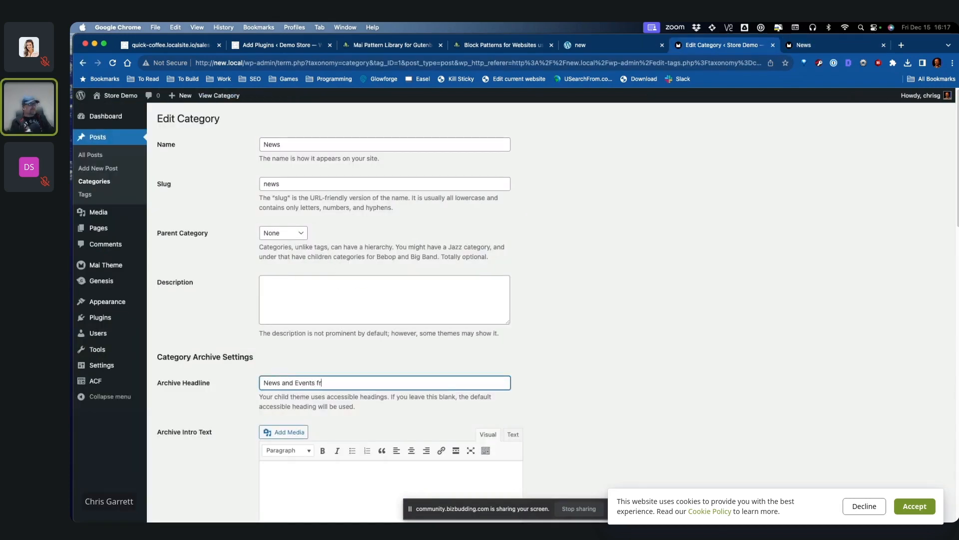
text(om Around the Community)
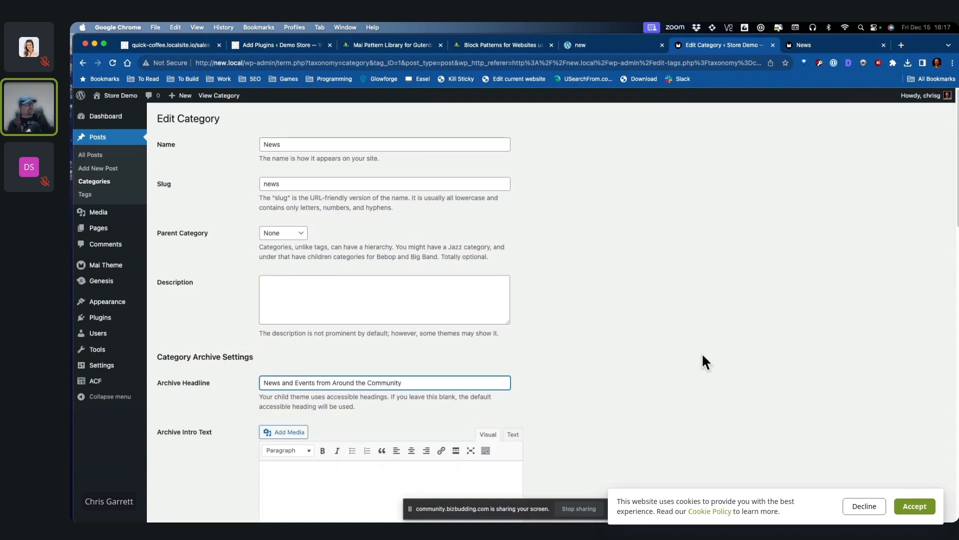
scroll(682, 360, down, 15)
click(167, 486)
click(831, 47)
key(super+r)
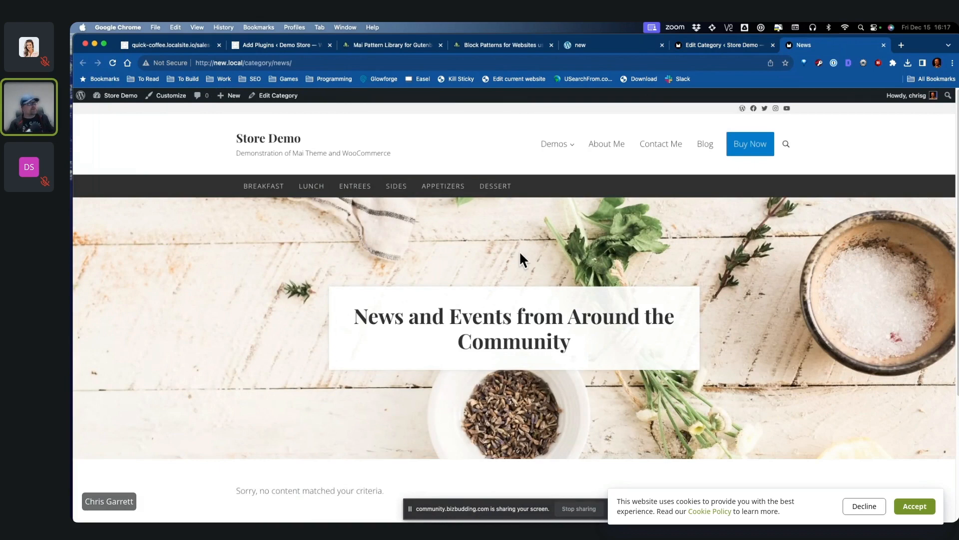
Step: Upload mai-theme-pro-1.2.1.zip through Add New Plugin's upload option
mouse_move(111, 98)
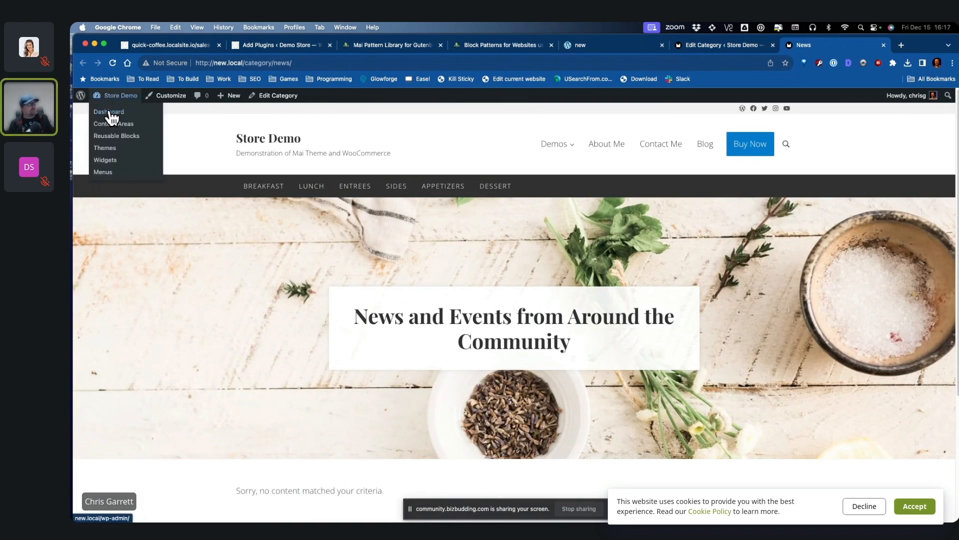
click(112, 114)
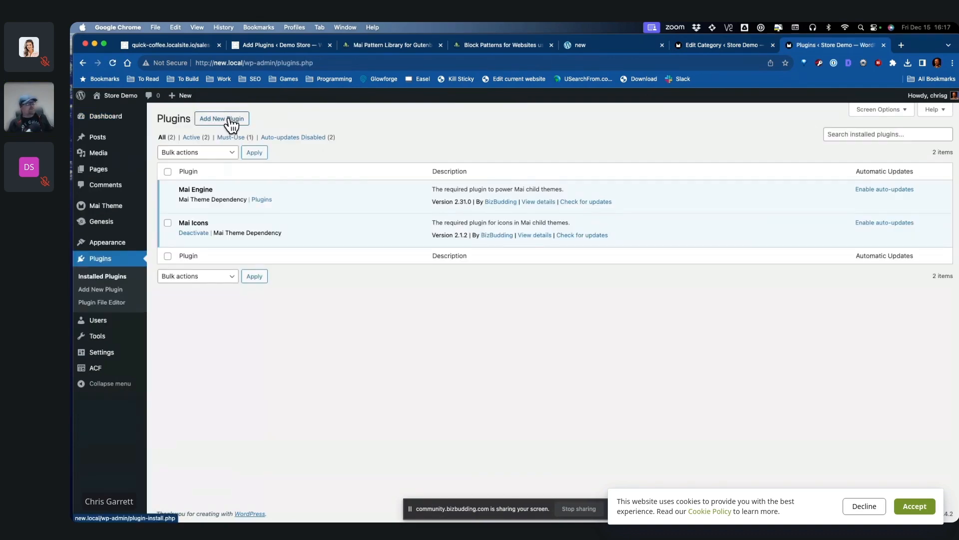
click(232, 120)
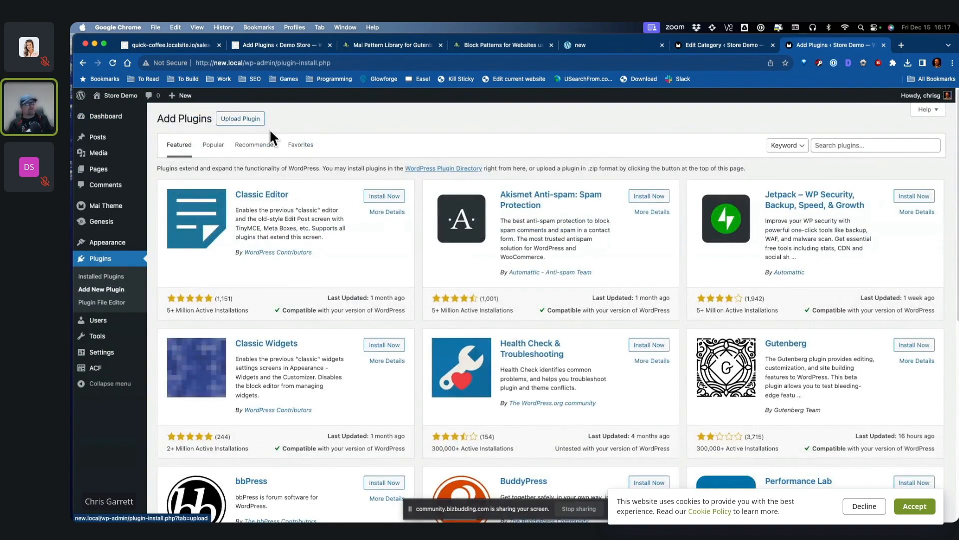
click(238, 120)
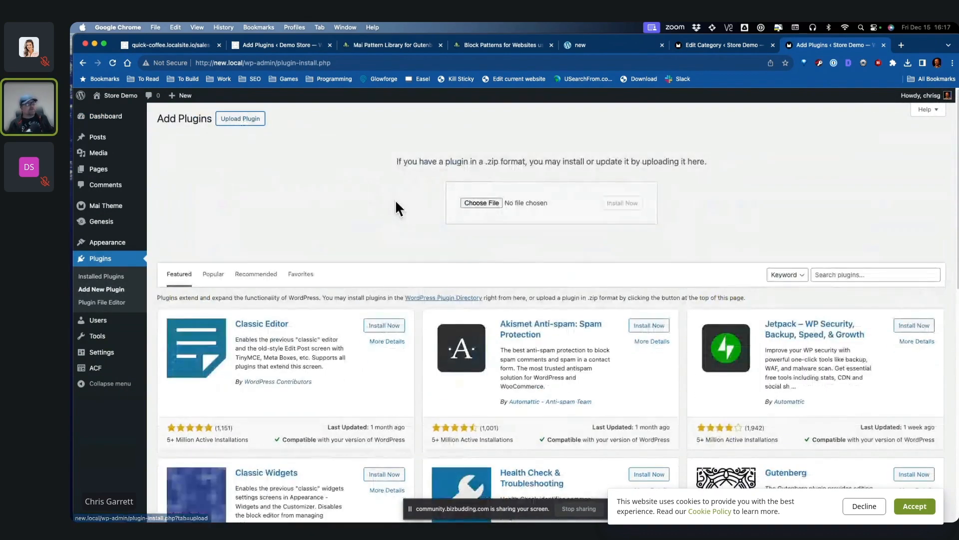
click(479, 203)
key(Escape)
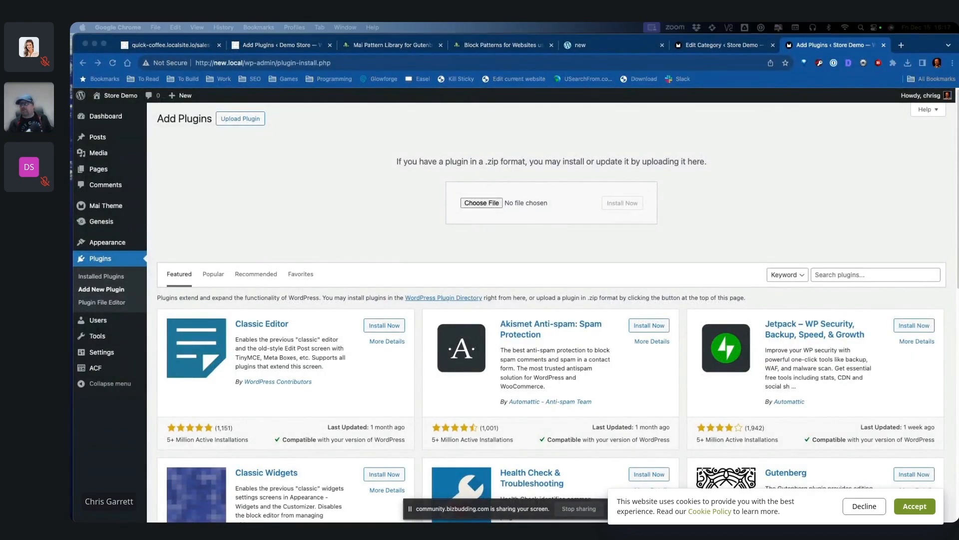
drag(796, 171, 483, 201)
Step: Install and activate the Mai Theme Pro plugin, then start its update to 1.2.3
click(622, 203)
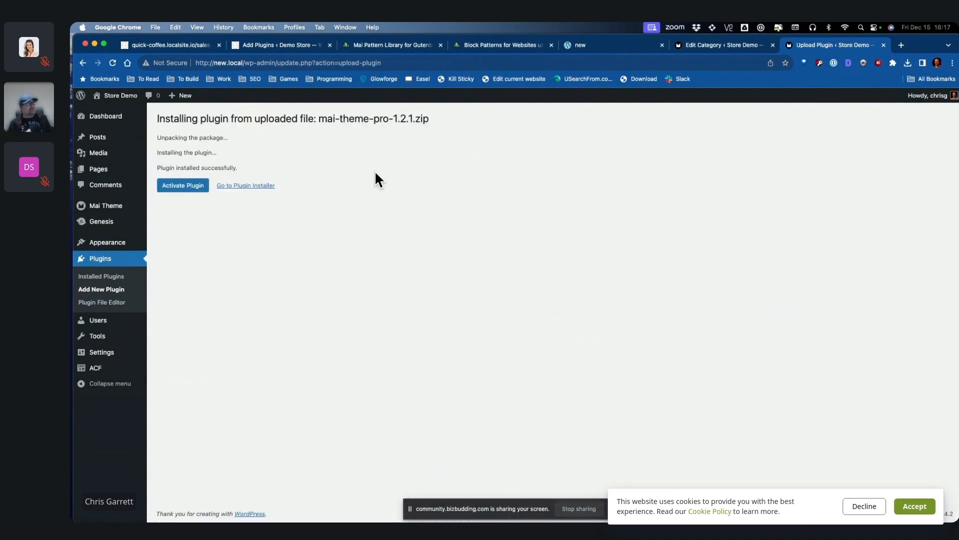
click(201, 186)
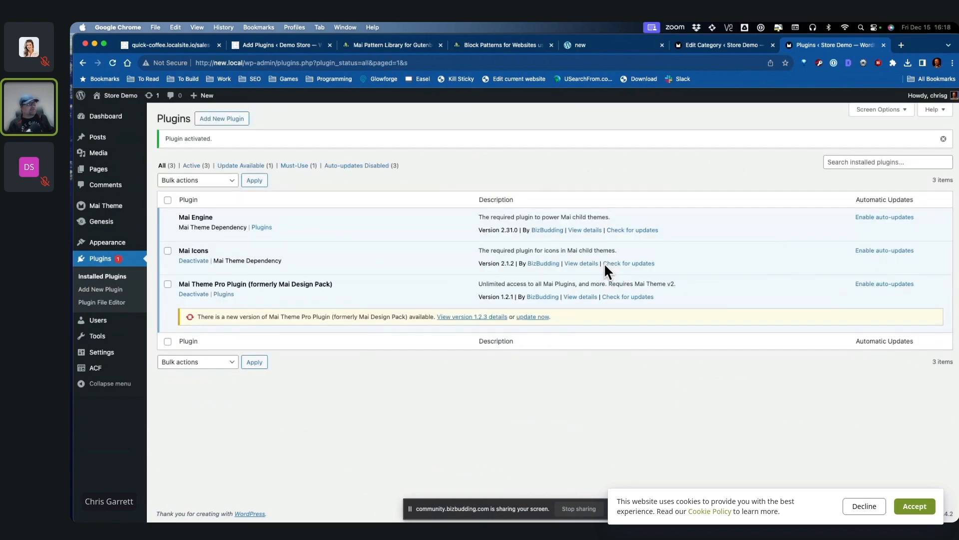
click(526, 318)
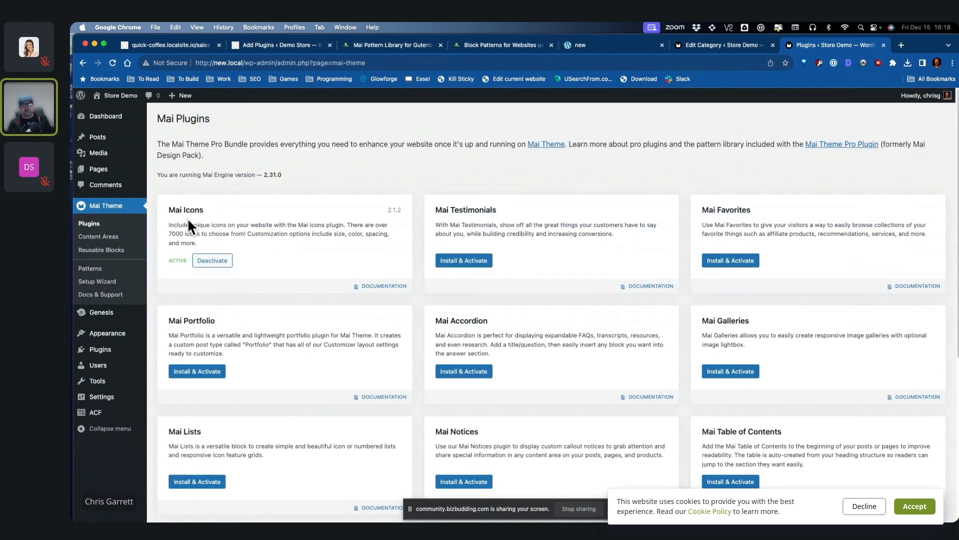
Step: Activate Mai Favorites, Testimonials, Portfolio, Accordion, Galleries, Table of Contents and Notices
click(725, 263)
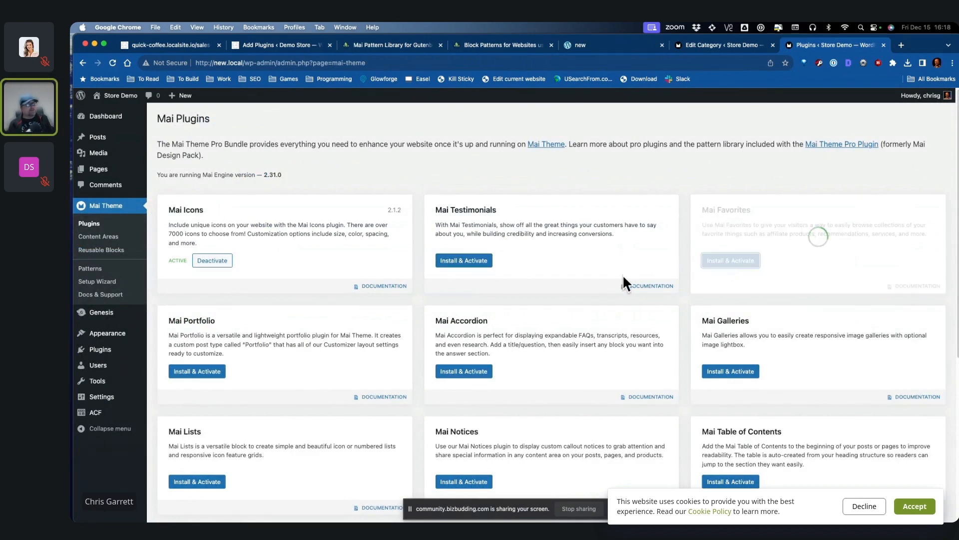
click(460, 262)
click(197, 371)
scroll(472, 308, down, 3)
click(464, 297)
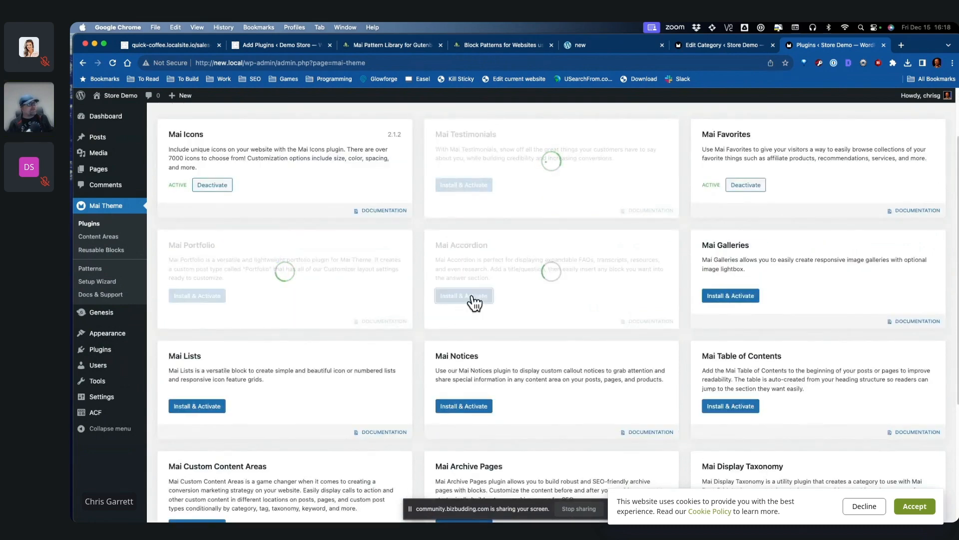
click(729, 297)
click(730, 406)
click(463, 407)
scroll(464, 407, down, 5)
Step: Activate Mai Lists, Custom Content Areas, Archive Pages, Display Taxonomy and Config Generator
click(211, 273)
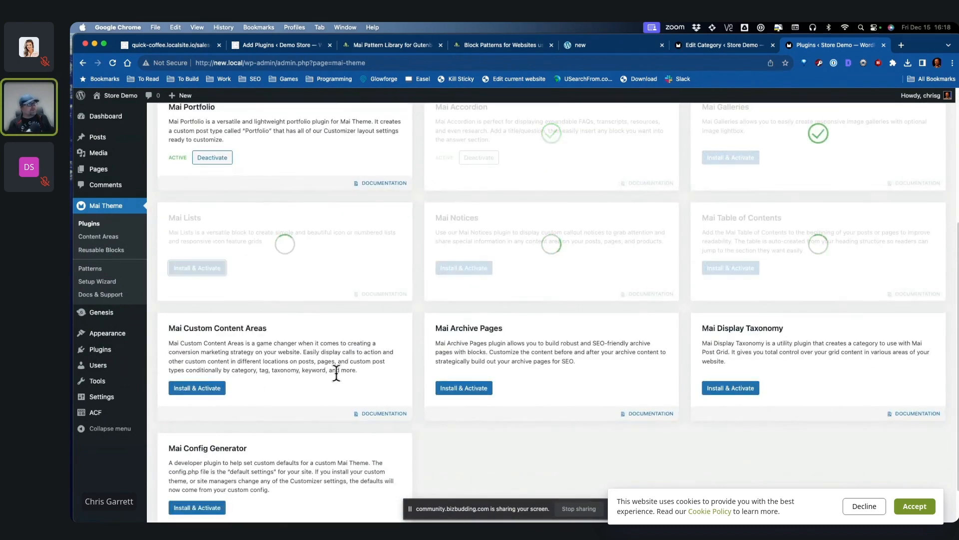
scroll(338, 363, down, 2)
click(214, 346)
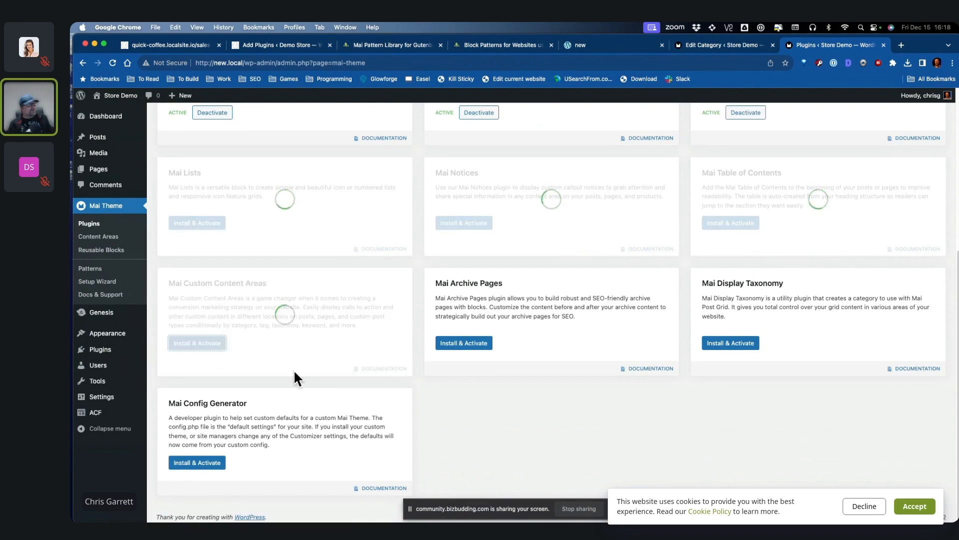
click(465, 344)
click(749, 345)
click(212, 463)
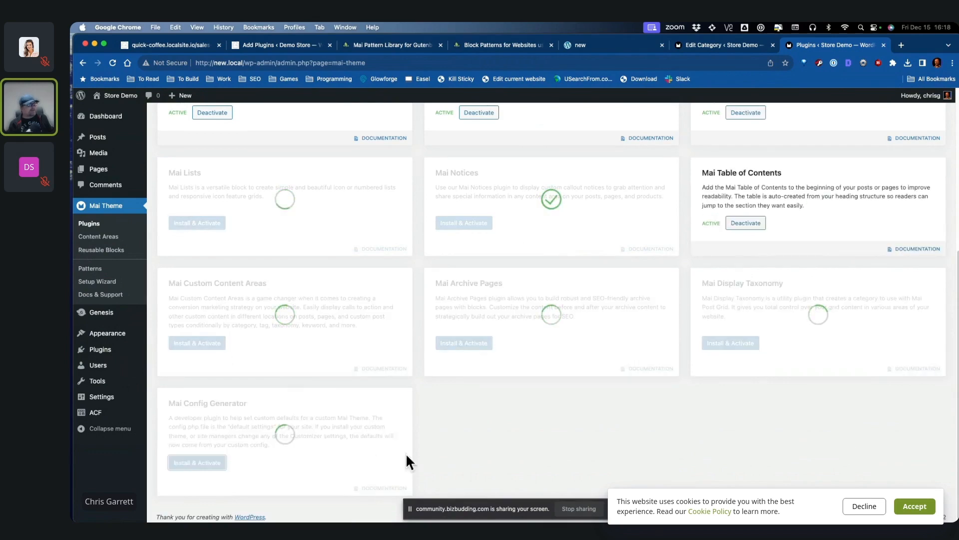
scroll(677, 450, up, 6)
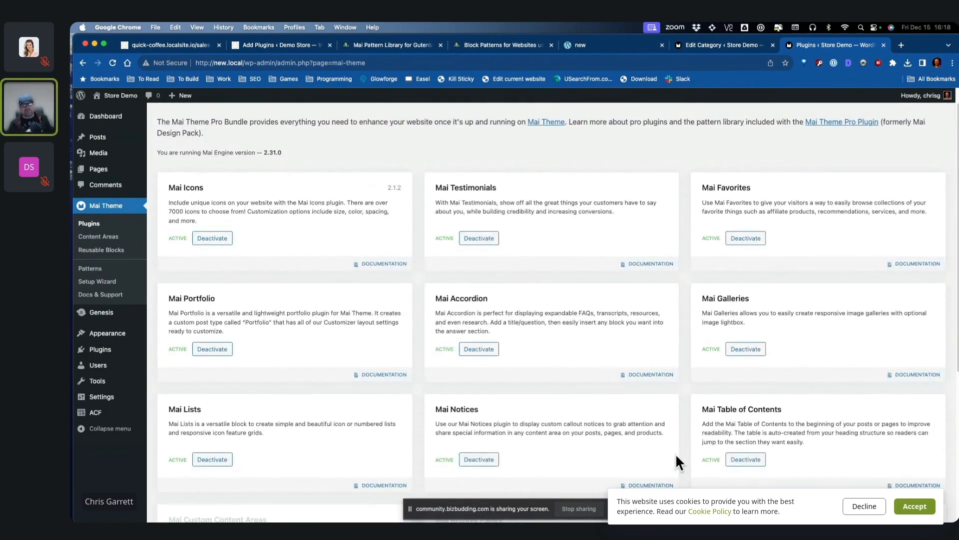
scroll(688, 423, down, 2)
scroll(684, 420, down, 3)
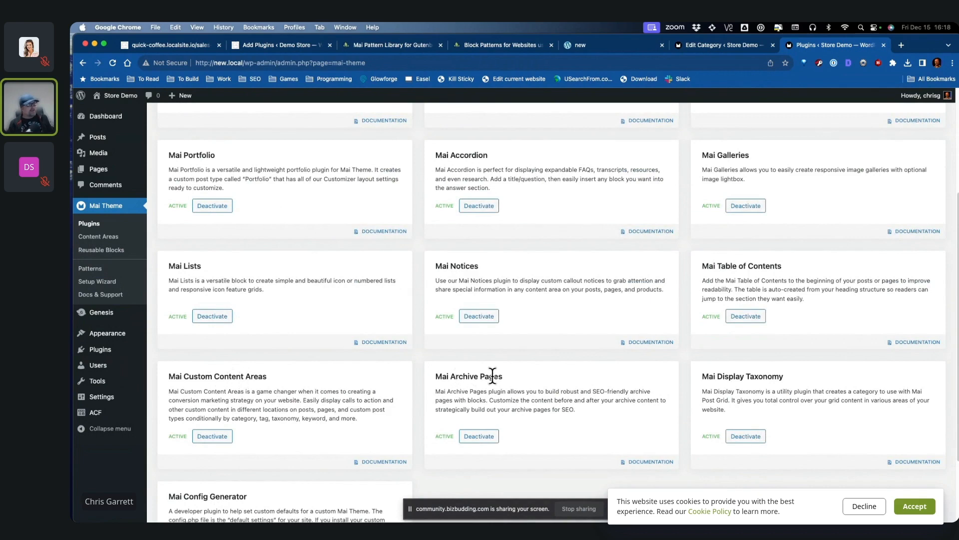
Step: Open the Breakfast archive's before-content editor, then leave it without saving
click(118, 102)
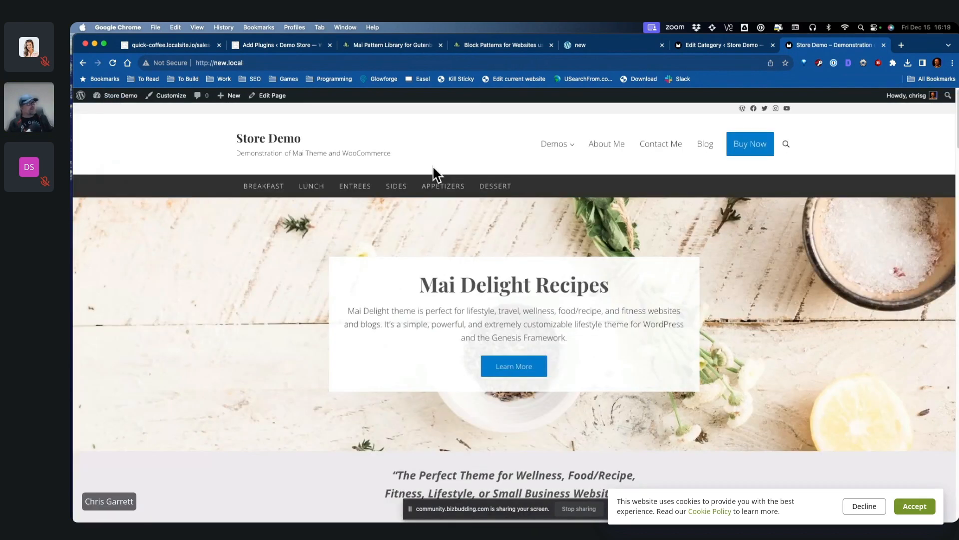
click(263, 193)
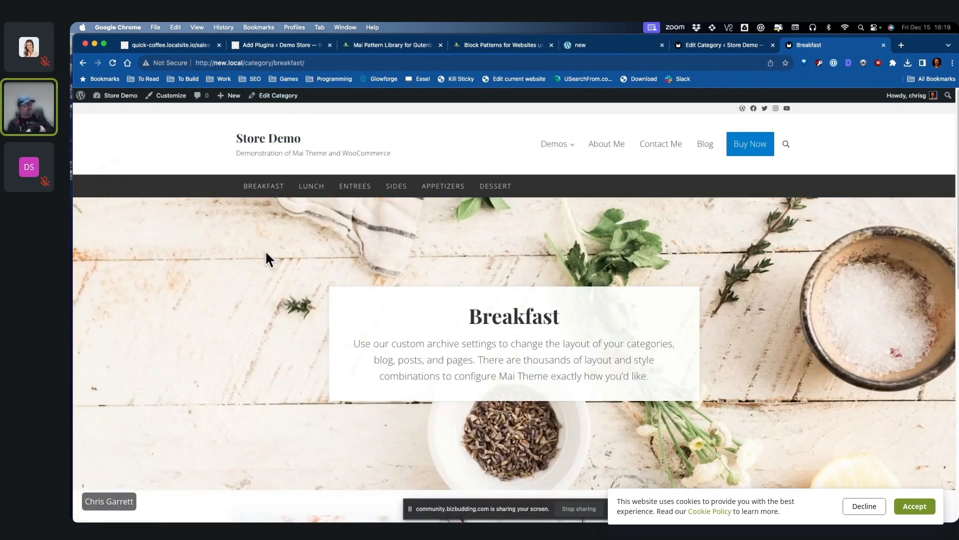
mouse_move(305, 96)
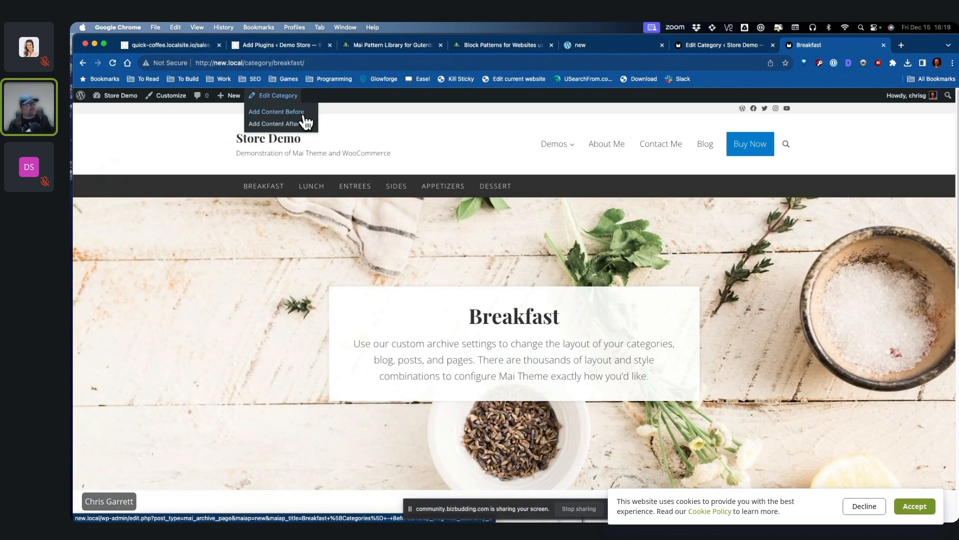
click(305, 116)
click(578, 199)
click(353, 197)
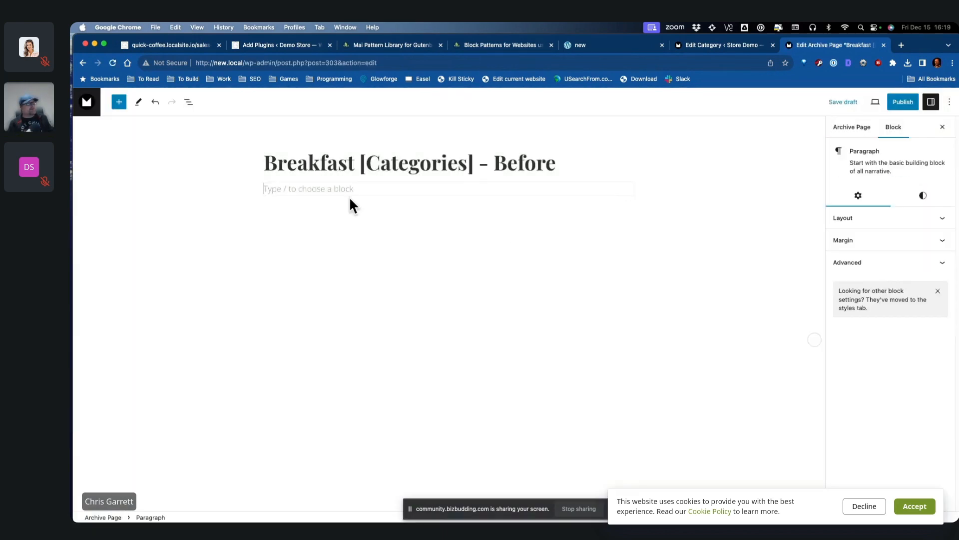
click(87, 104)
click(544, 210)
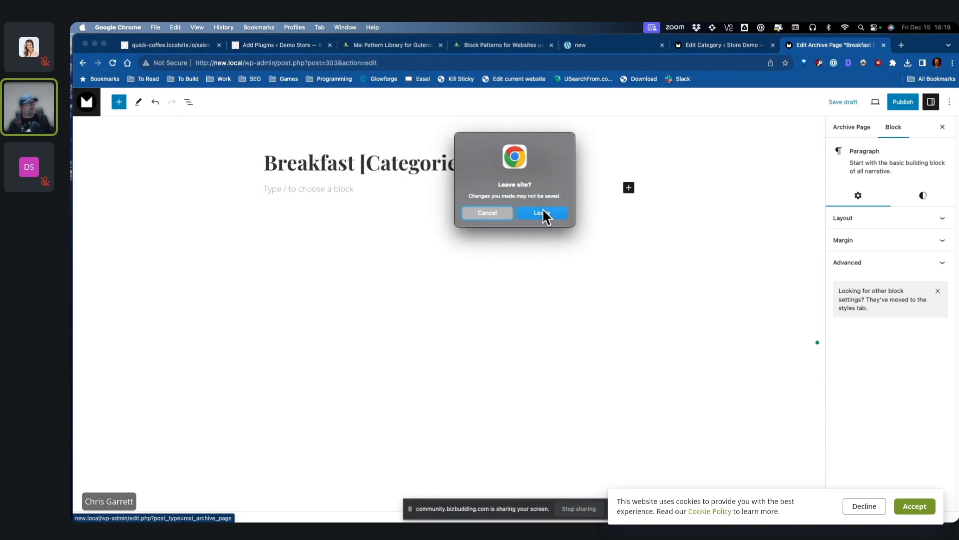
Step: Delete the Breakfast category's Archive Intro Text and view the updated archive page
click(257, 200)
click(282, 98)
scroll(666, 316, down, 9)
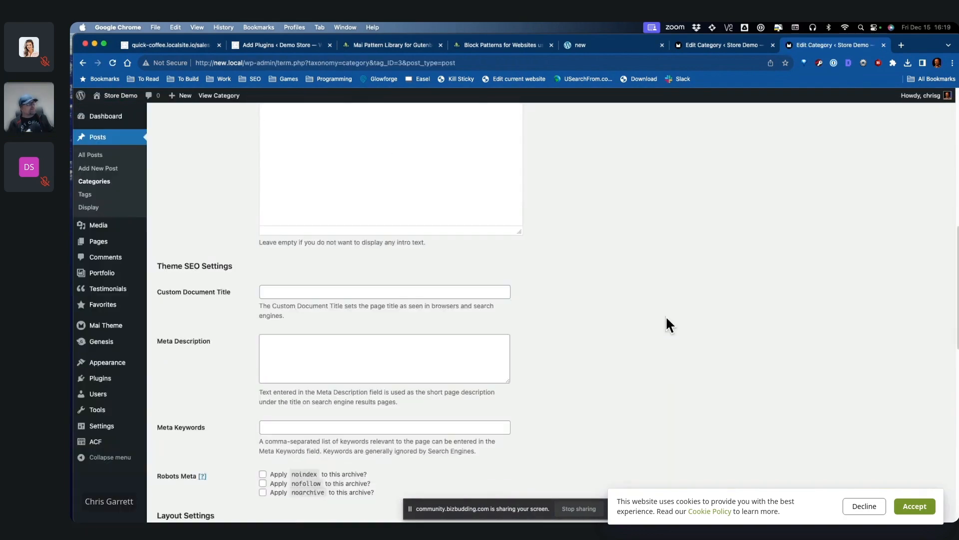
scroll(667, 315, up, 3)
drag(419, 222, 243, 198)
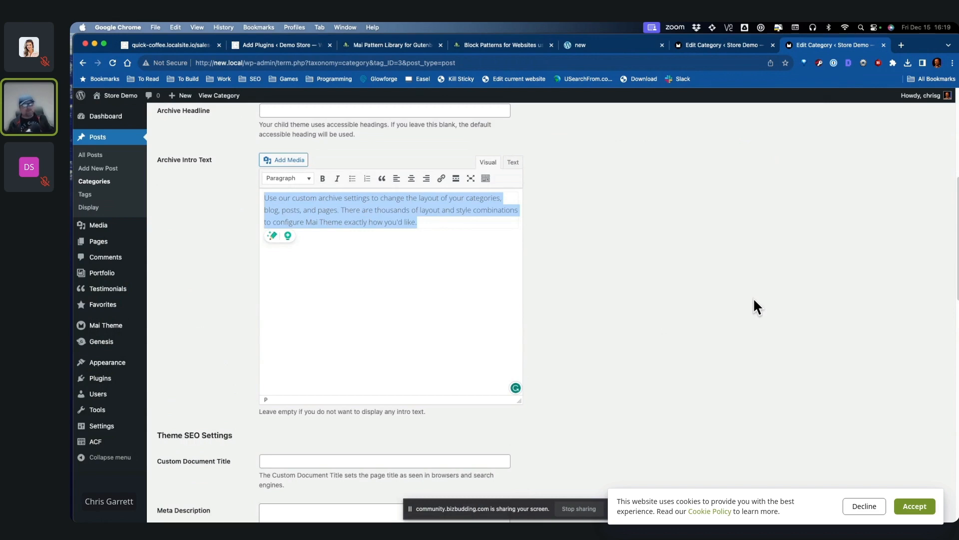
key(BackSpace)
scroll(759, 298, down, 8)
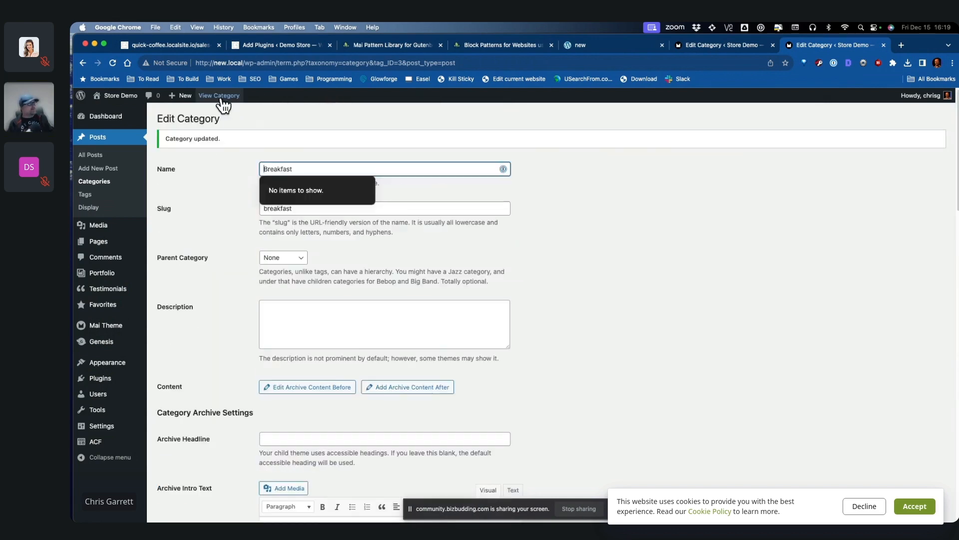
click(219, 95)
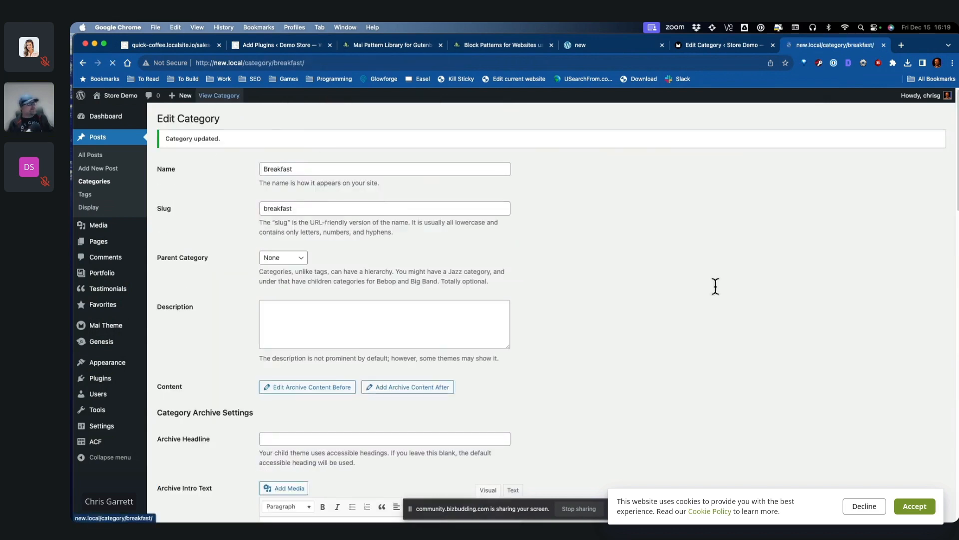
Step: Open the Breakfast archive's Content Before page in the editor
mouse_move(273, 96)
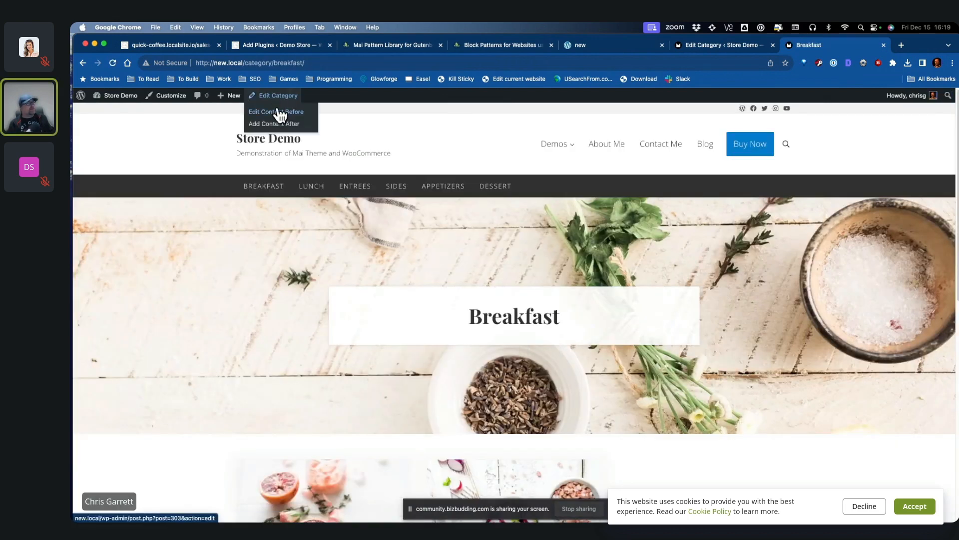
click(279, 117)
click(344, 196)
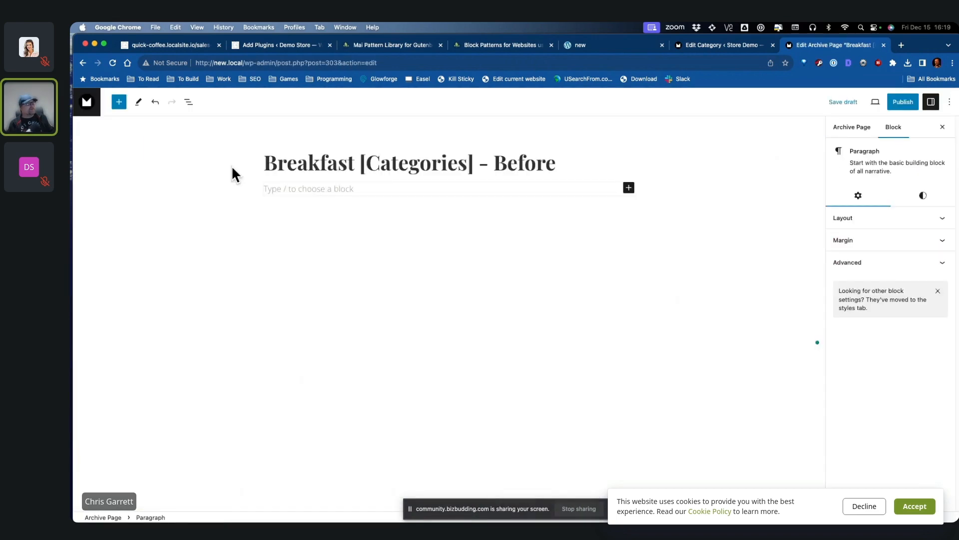
Step: Browse the Mai Heroes and Mai Post Grid patterns and insert the first Mai Post Grid pattern
click(119, 102)
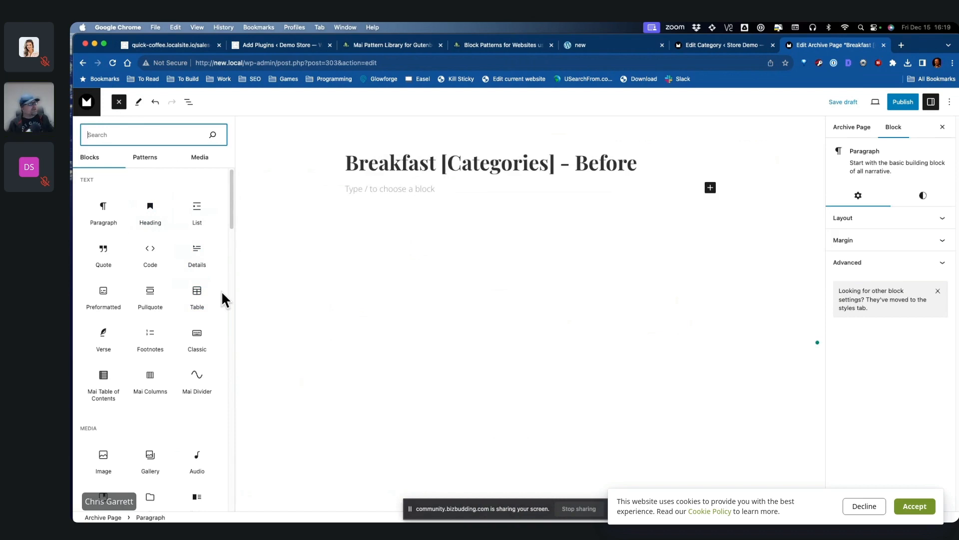
click(145, 157)
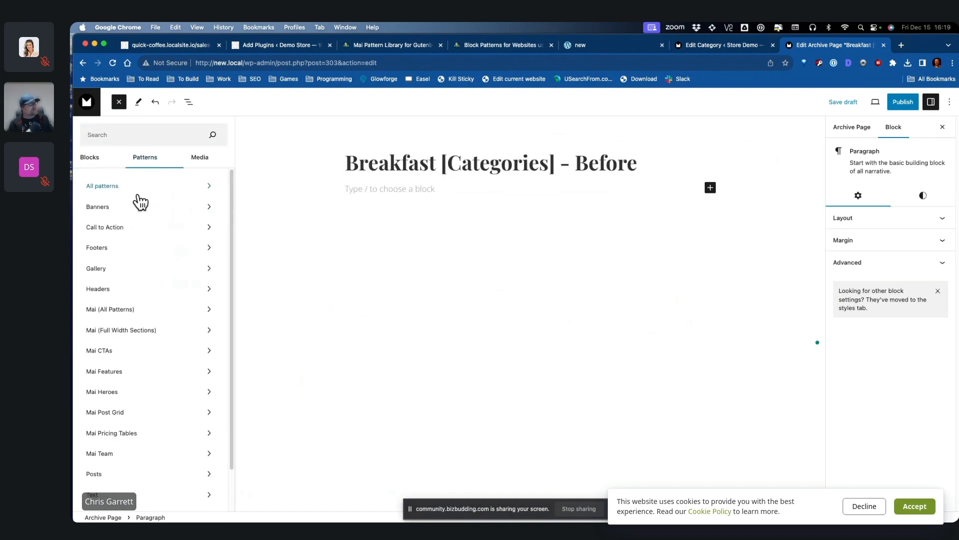
scroll(140, 282, down, 2)
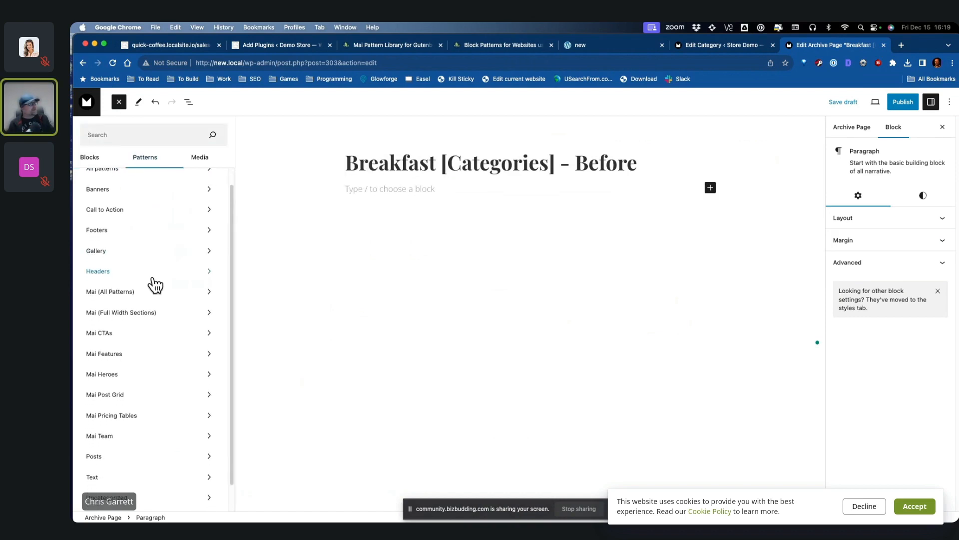
click(142, 349)
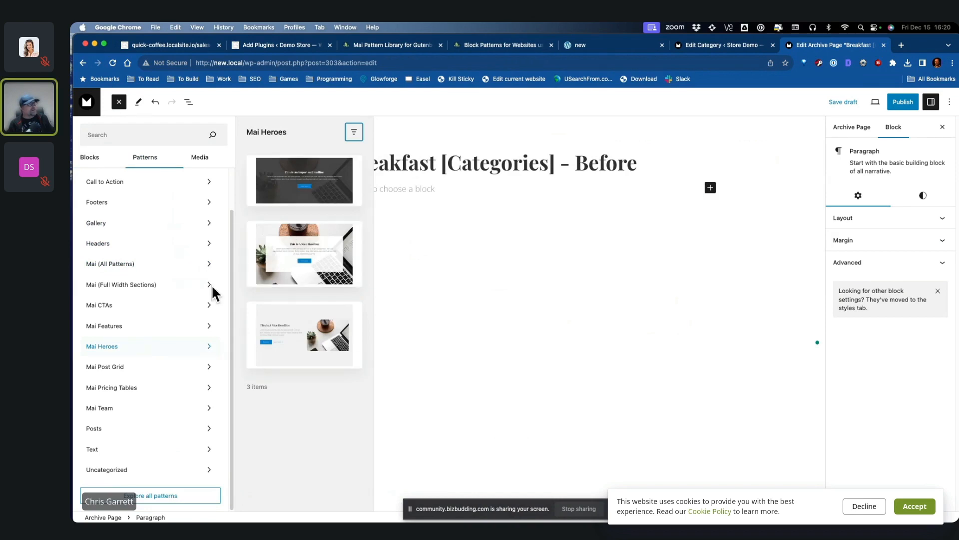
click(153, 369)
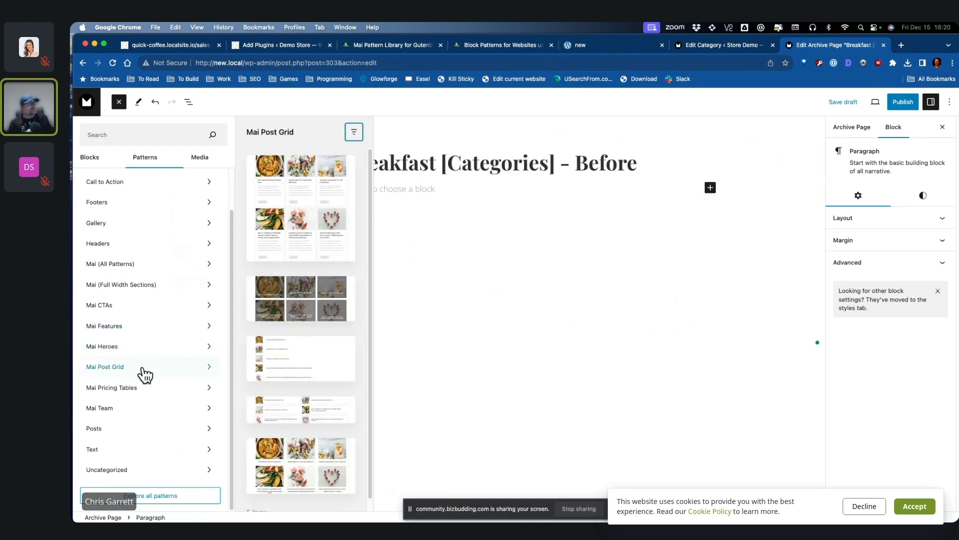
click(301, 208)
Step: Add an H2 heading 'Featured Articles' above the post grid
click(559, 162)
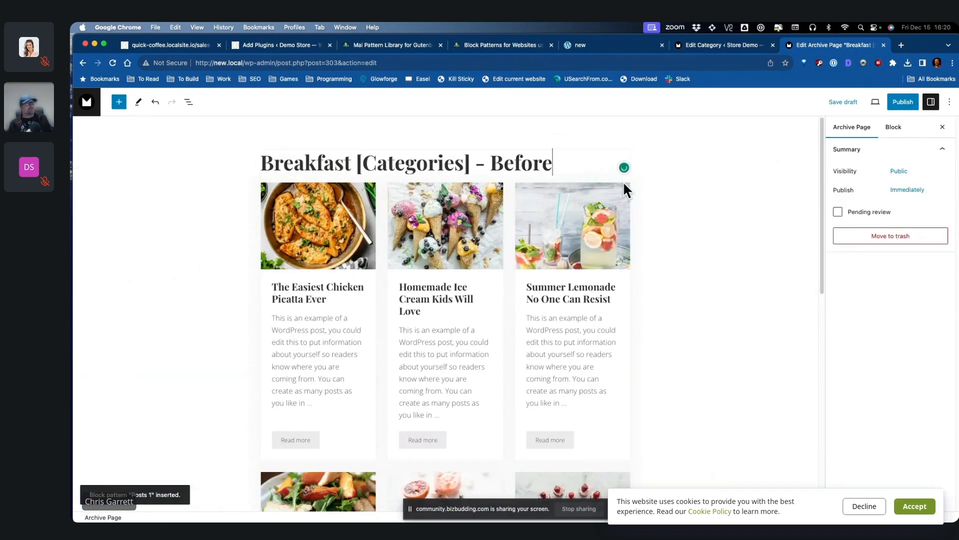
key(Return)
text(## )
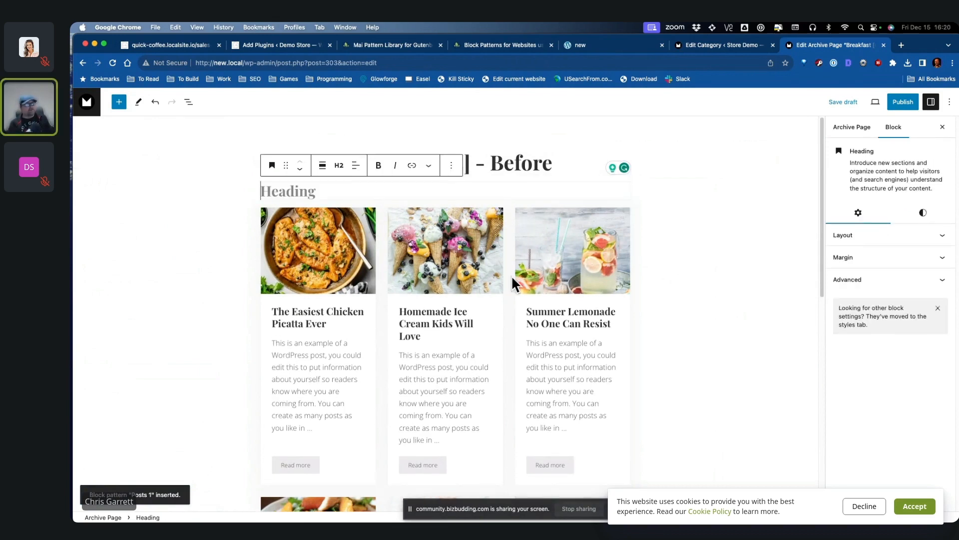
text(Featured Articles)
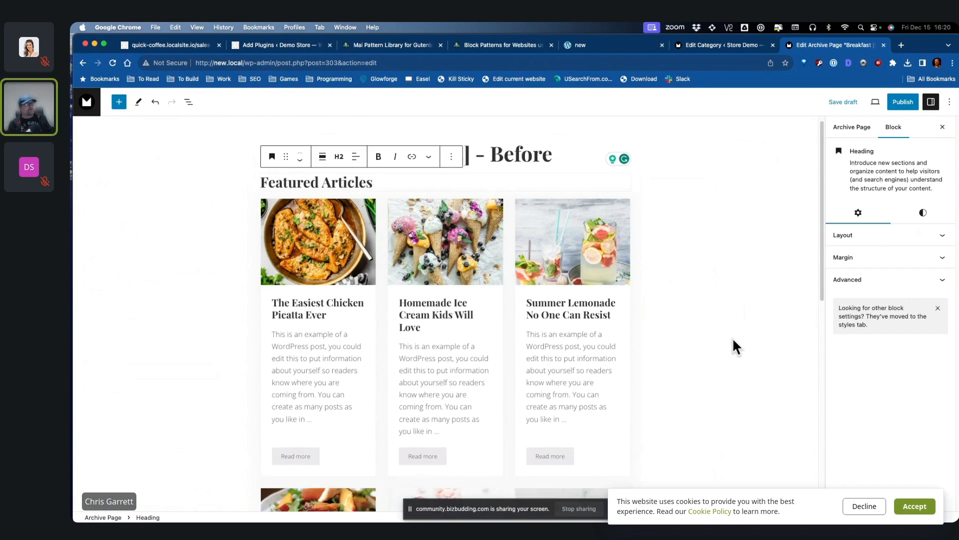
Step: Add a 'Most Recent' heading below the grid, publish, and return to the editor
scroll(634, 359, down, 10)
click(398, 363)
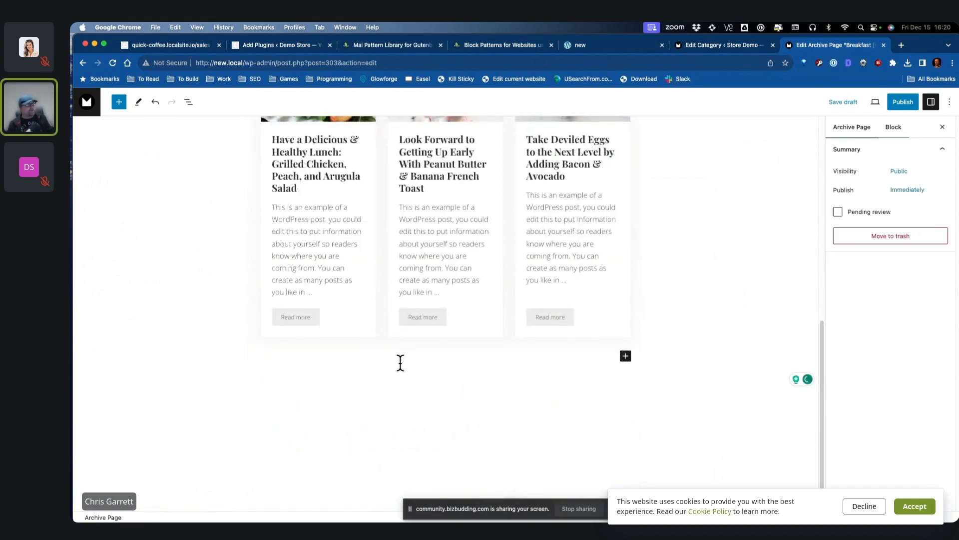
click(625, 356)
click(700, 423)
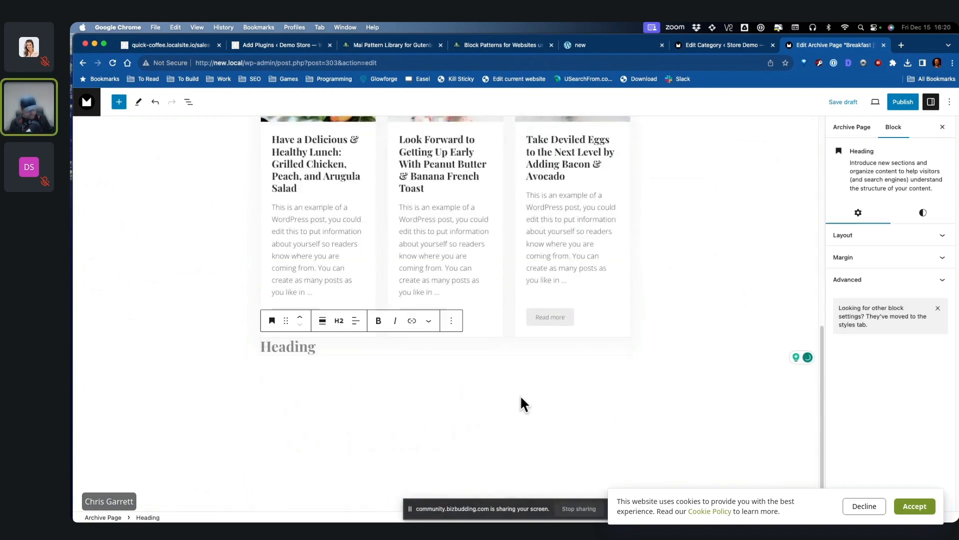
text(Most Recen)
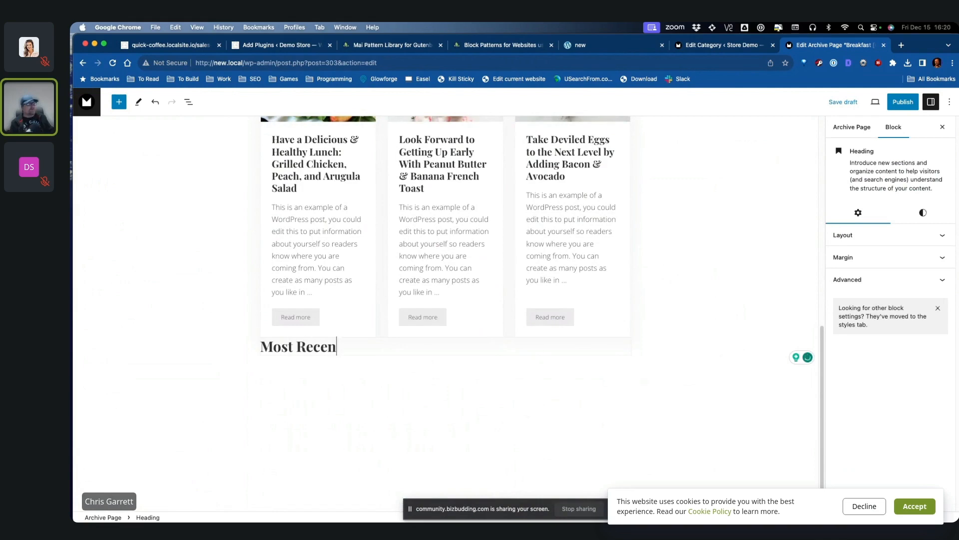
text(t)
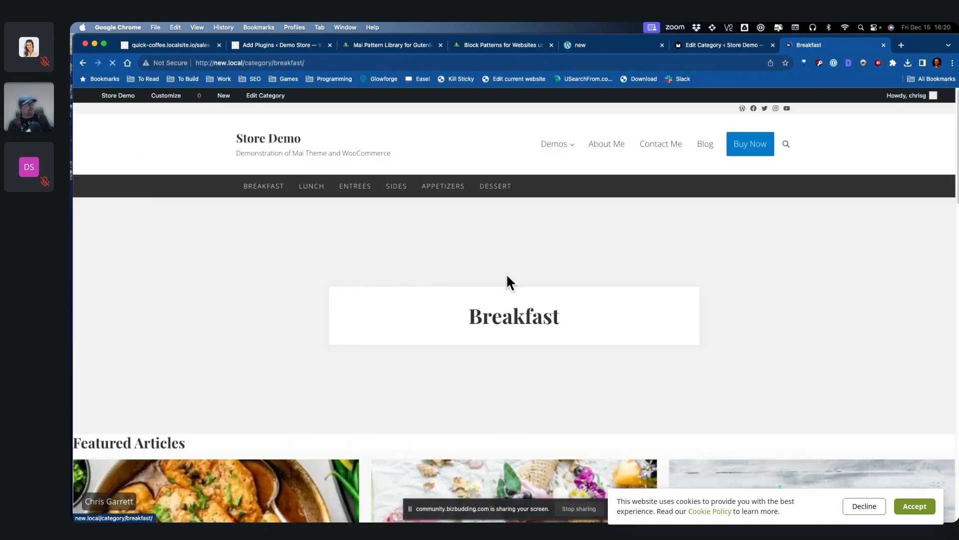
scroll(805, 283, down, 5)
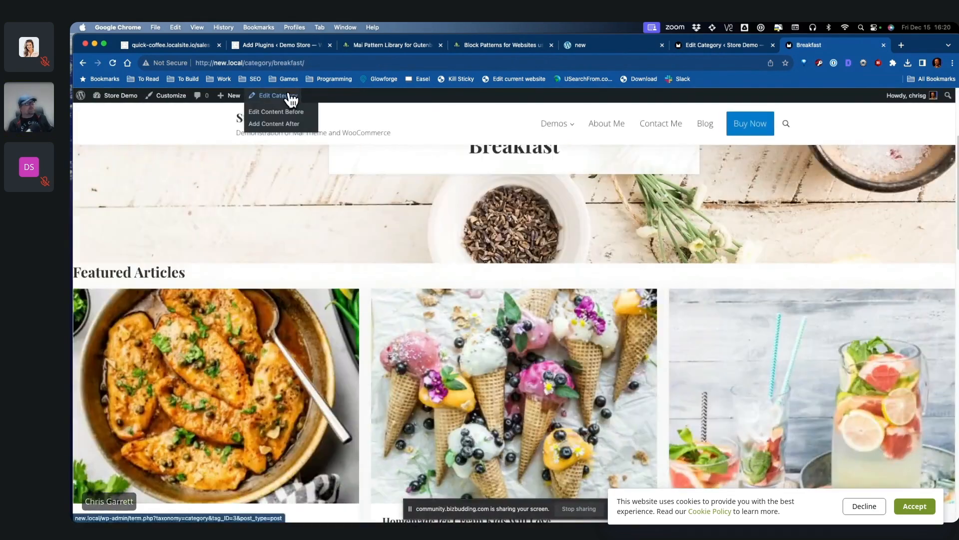
click(286, 95)
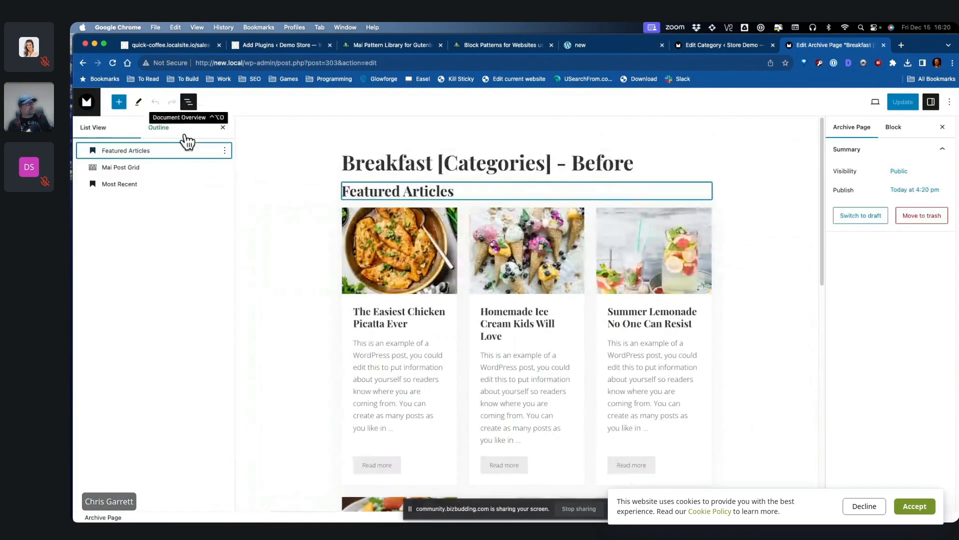
Step: Set the Mai Post Grid to 3 entries using only the Posts post type
click(172, 167)
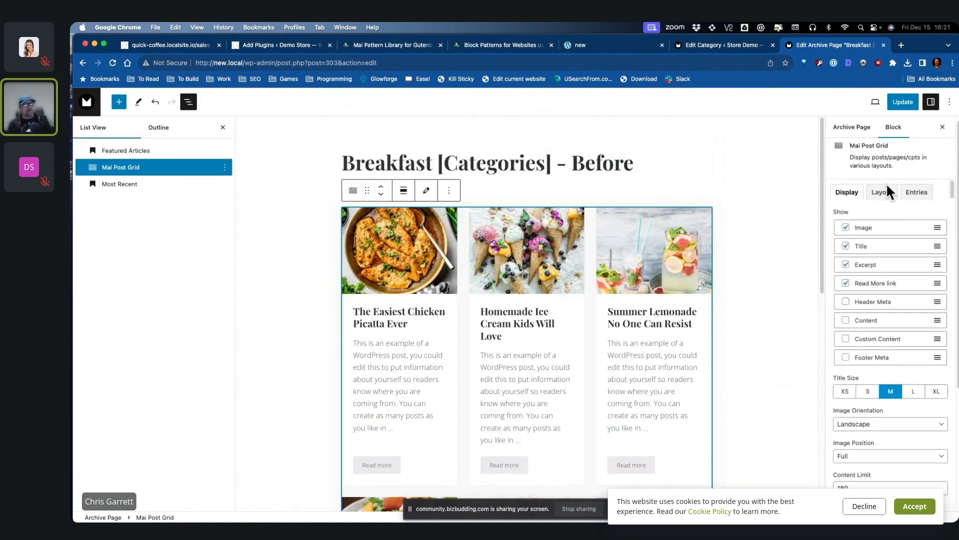
click(917, 197)
click(834, 287)
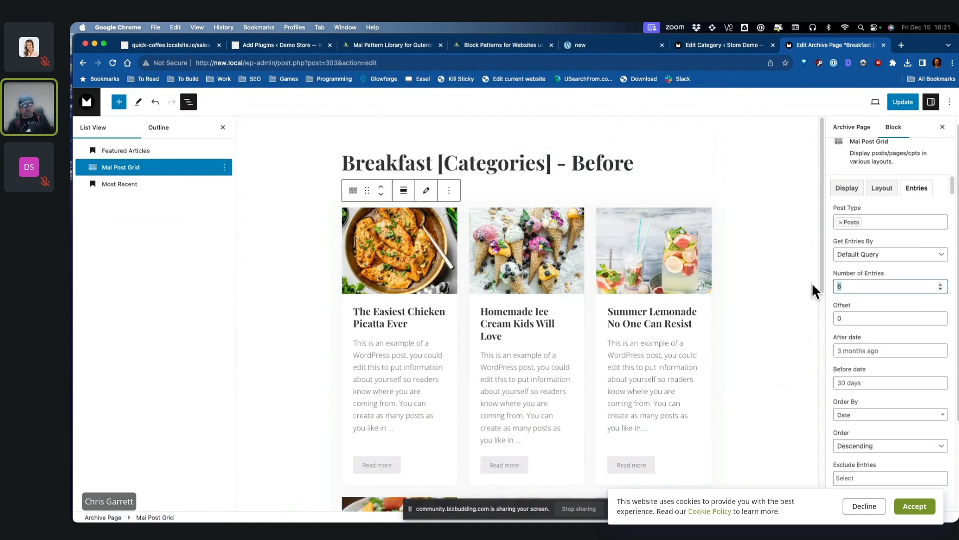
text(3)
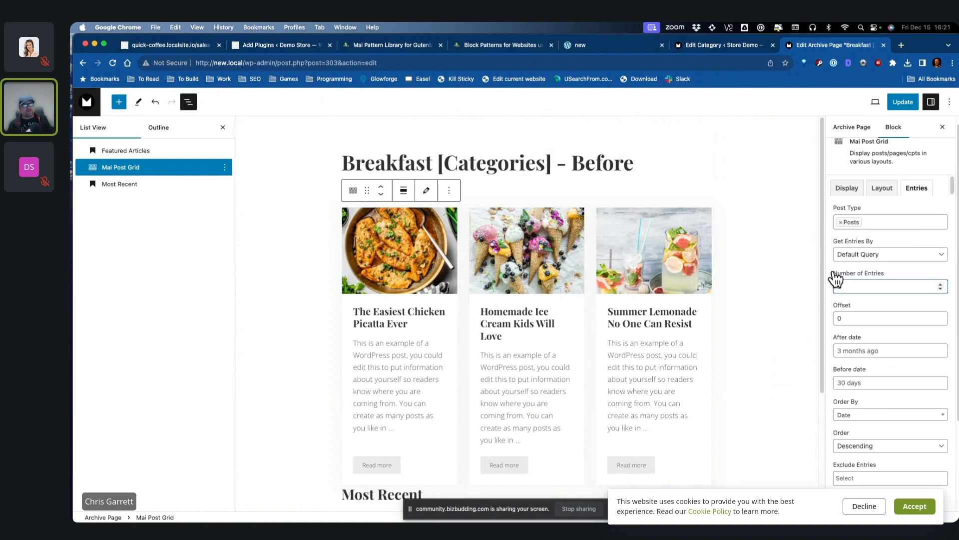
click(841, 222)
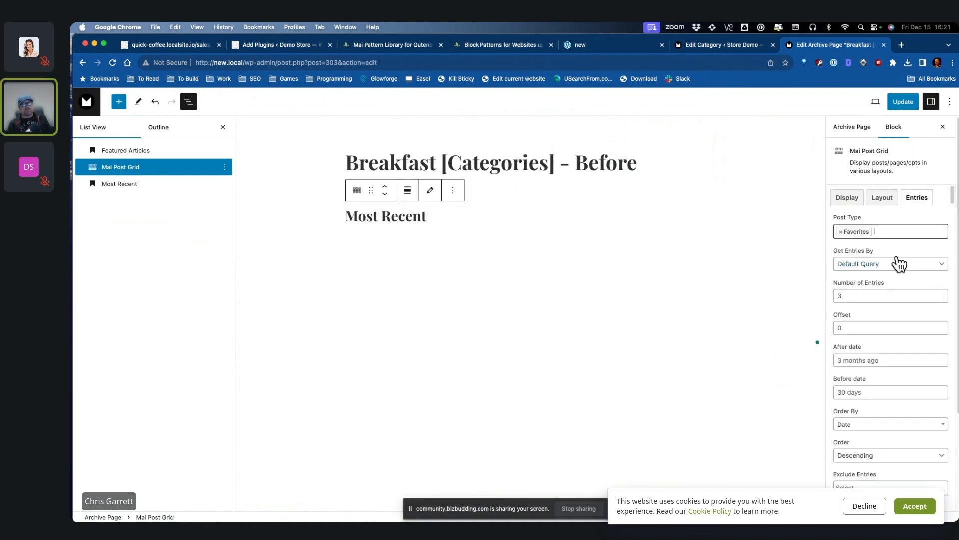
click(841, 232)
click(882, 288)
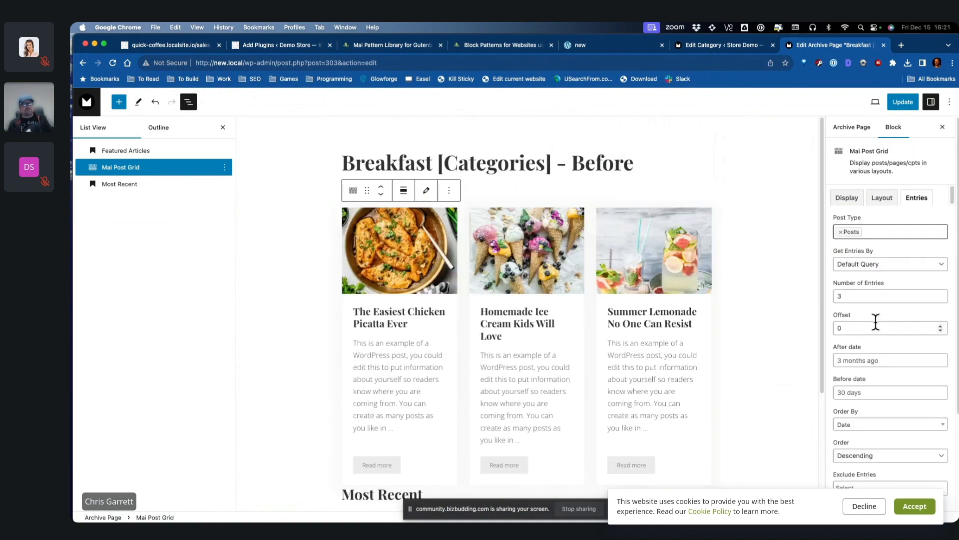
Step: Hand-pick the salad, Homemade Ice Cream and banana French toast posts, save, and view the archive
click(899, 265)
click(896, 241)
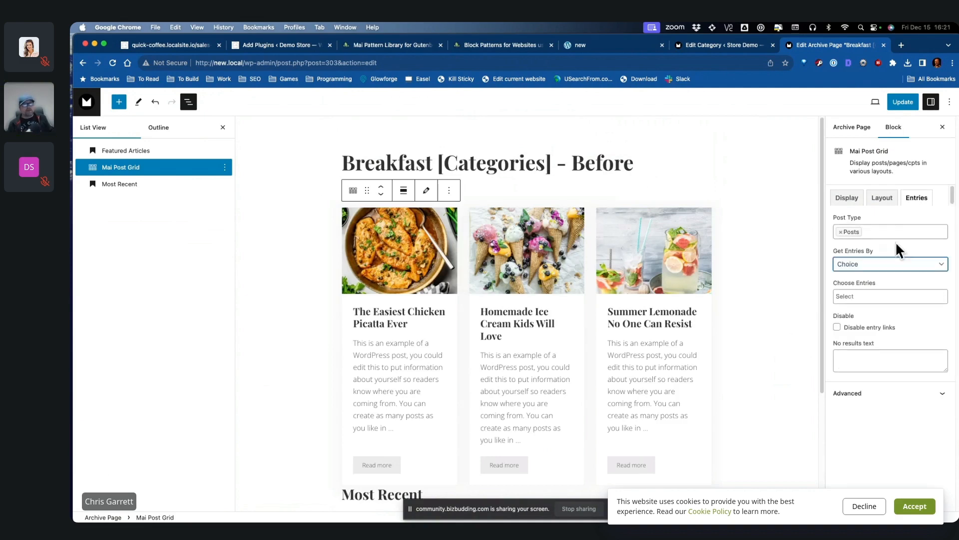
click(868, 296)
click(878, 313)
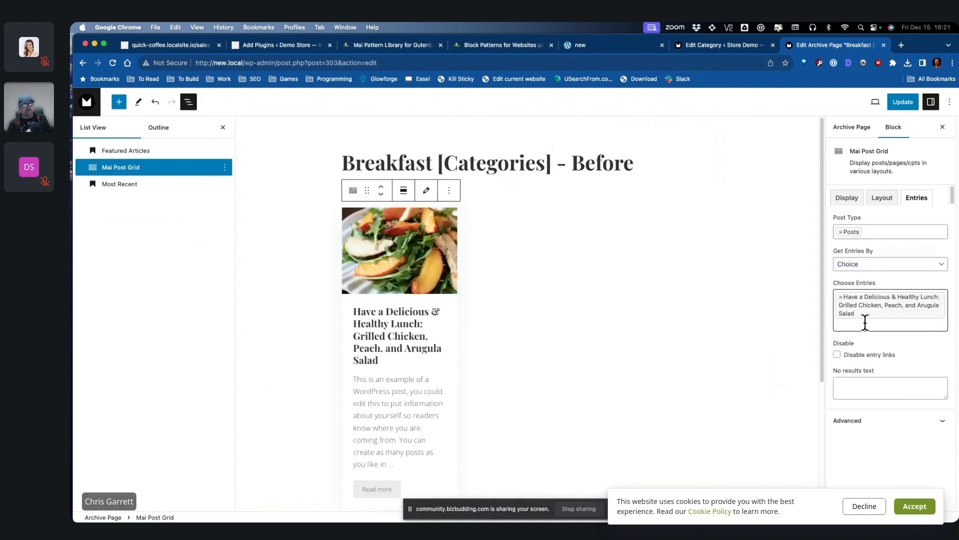
click(865, 324)
click(877, 368)
click(875, 344)
click(881, 413)
scroll(756, 319, down, 1)
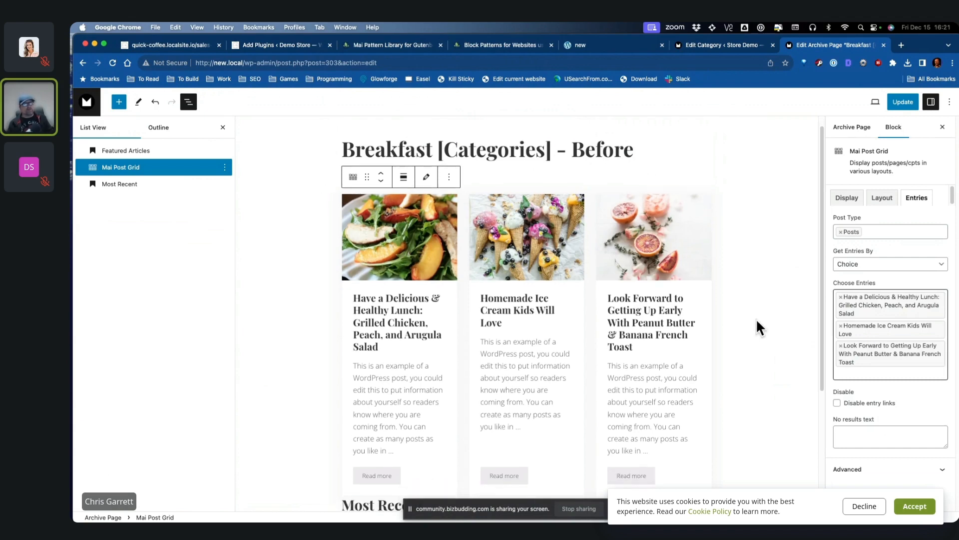
key(super+s)
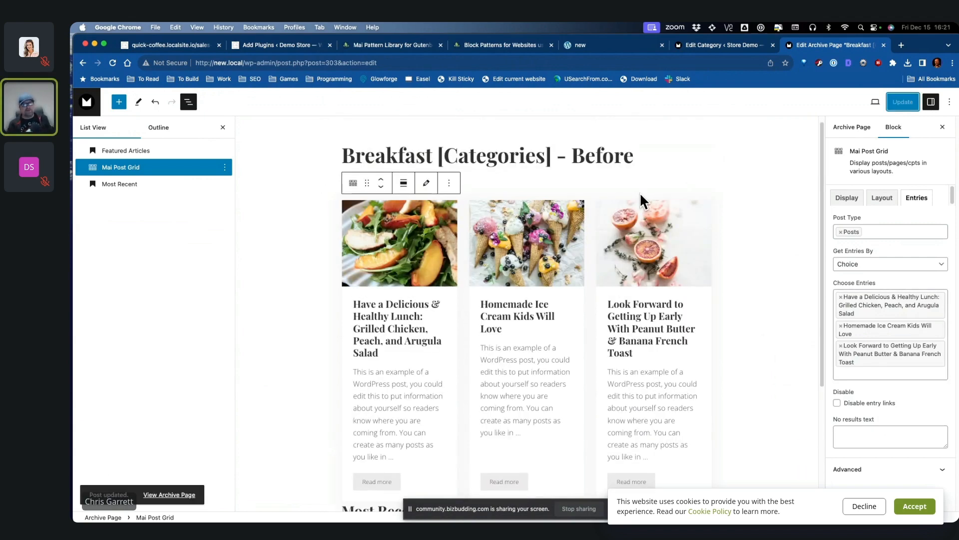
click(165, 495)
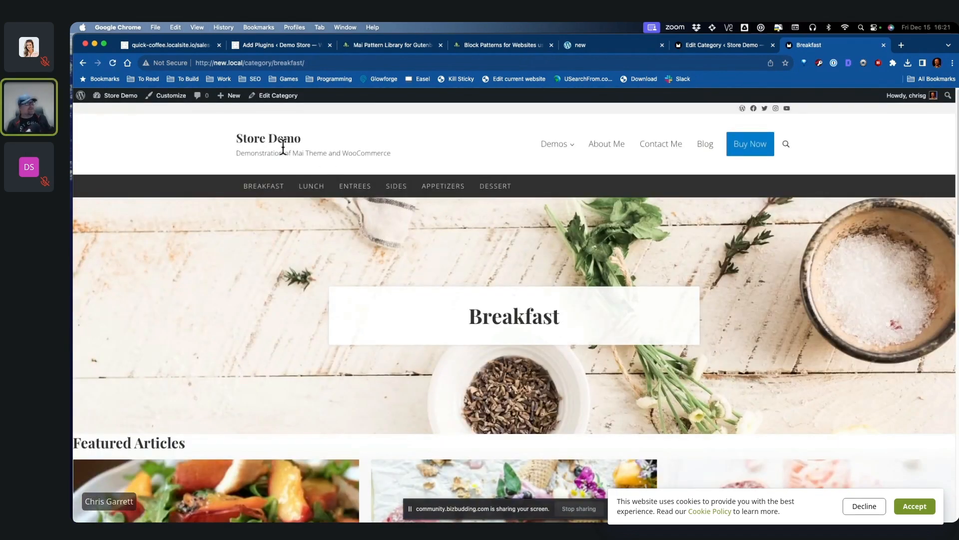
Step: Insert a basic stacked Group block below the title using /group
mouse_move(248, 98)
click(286, 104)
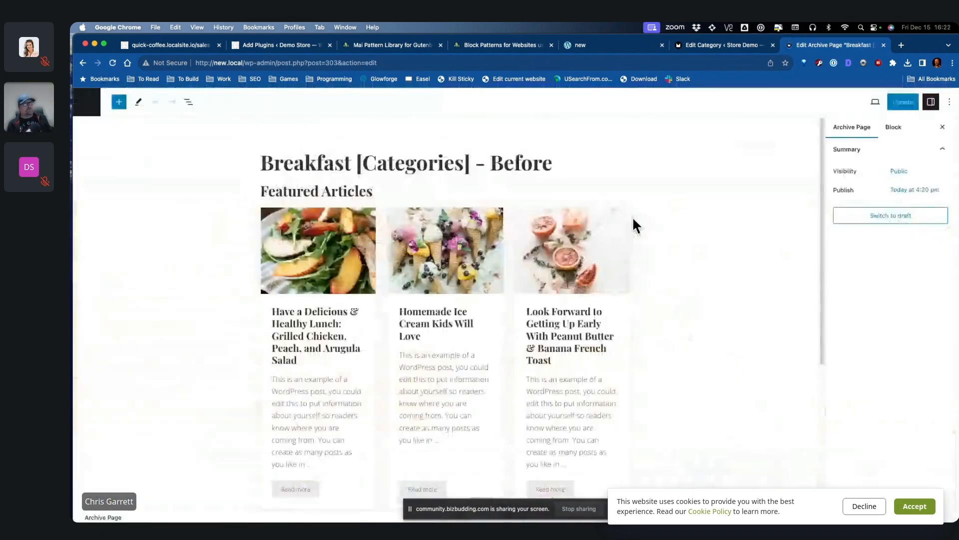
scroll(682, 288, down, 3)
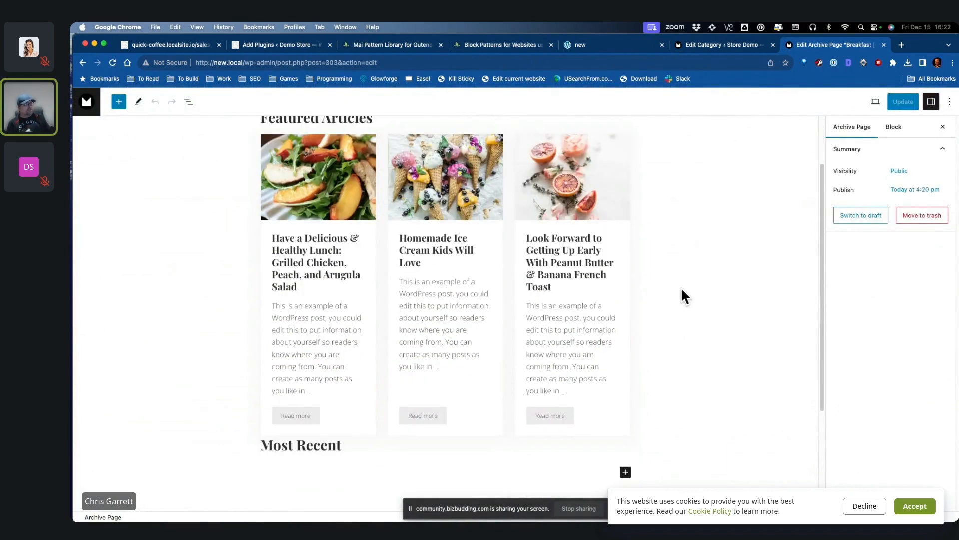
key(Return)
text(/)
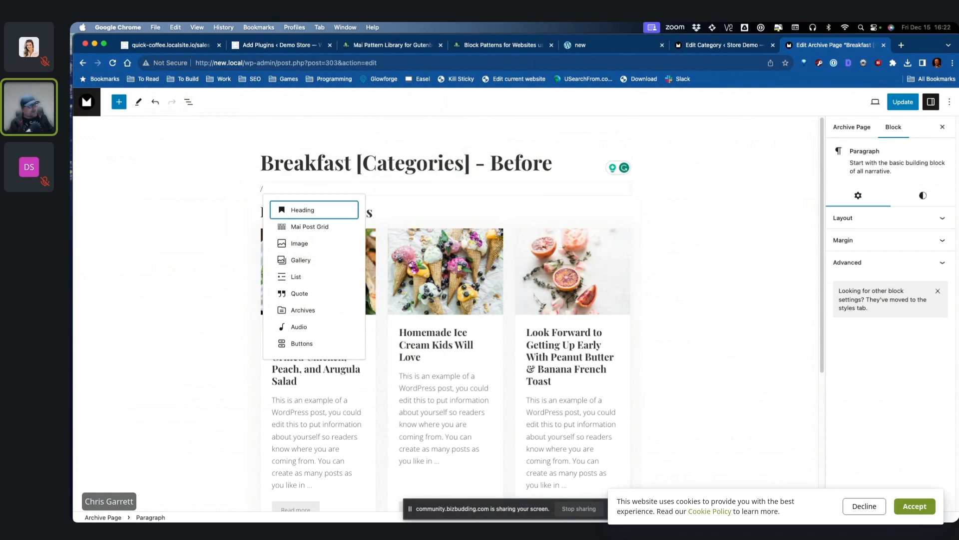
text(g)
key(Return)
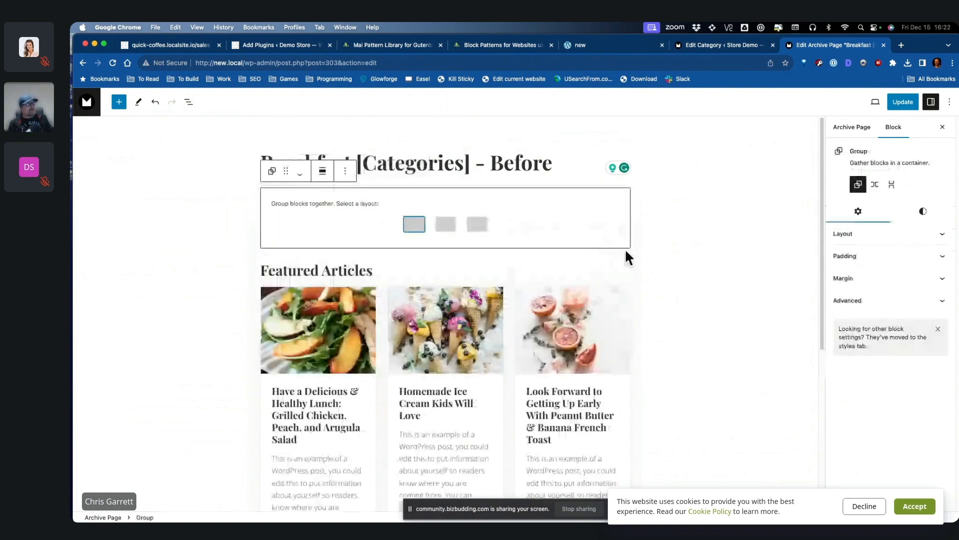
click(409, 226)
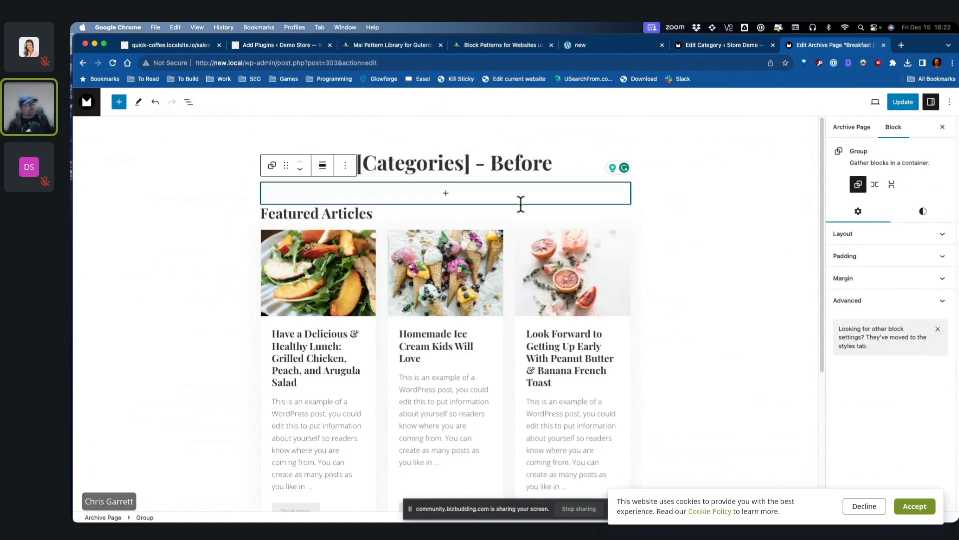
click(874, 235)
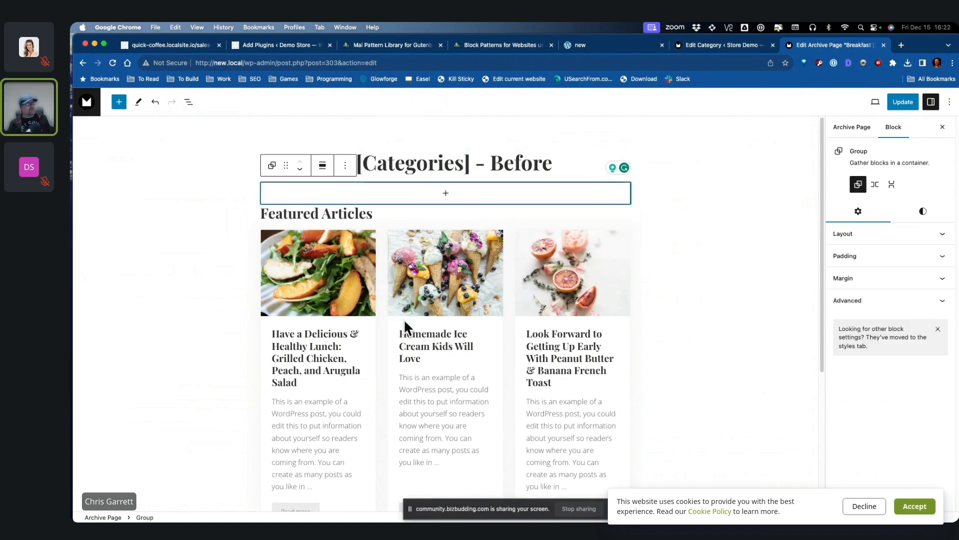
Step: In List View, move Featured Articles, the Mai Post Grid and Most Recent into the Group
click(188, 101)
drag(148, 169, 145, 153)
click(81, 151)
drag(136, 184, 140, 163)
drag(140, 201, 140, 163)
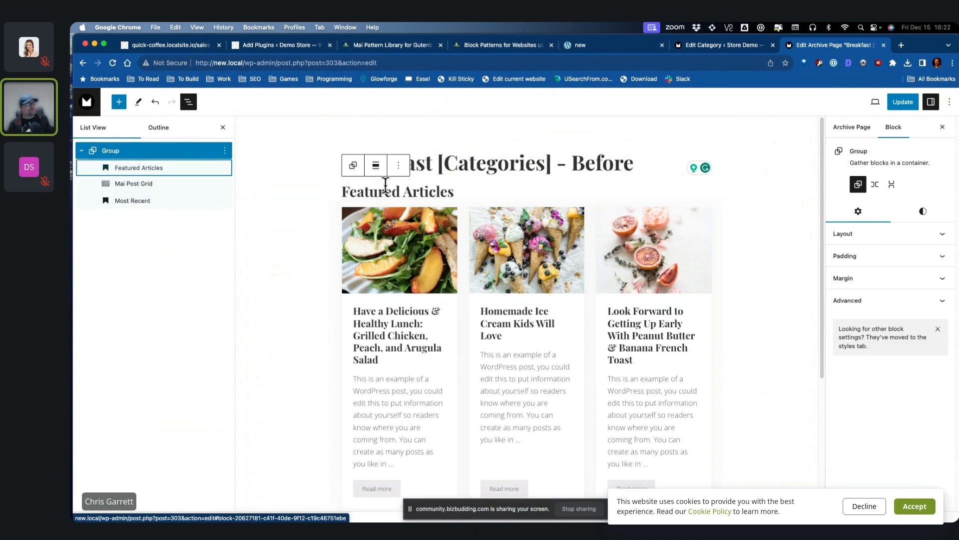
Step: Set the Group's content max width to L with center alignment
click(376, 165)
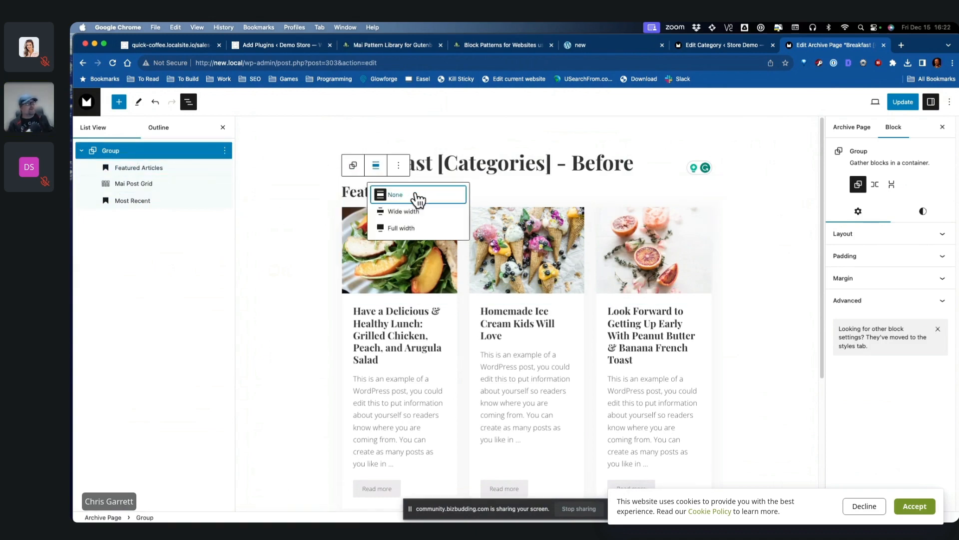
click(418, 198)
click(845, 234)
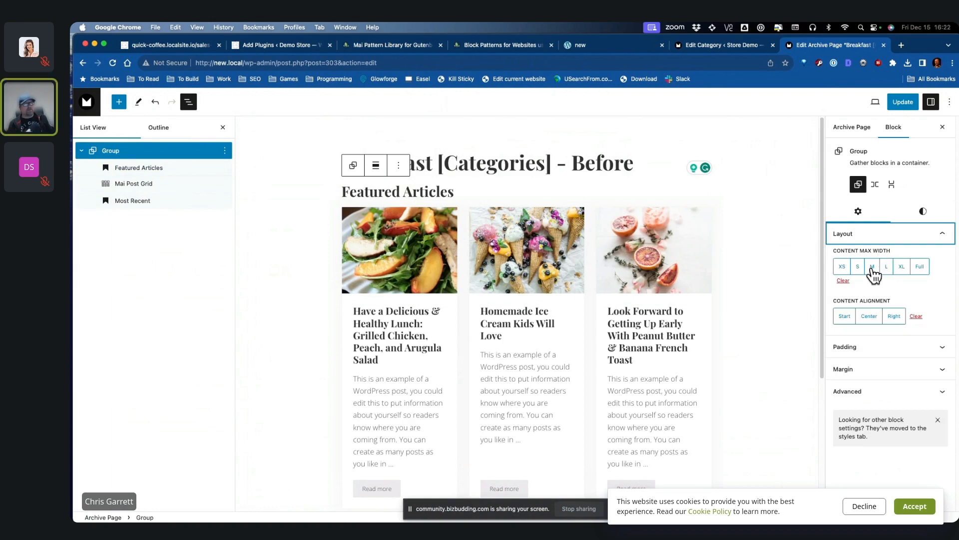
click(872, 266)
click(857, 269)
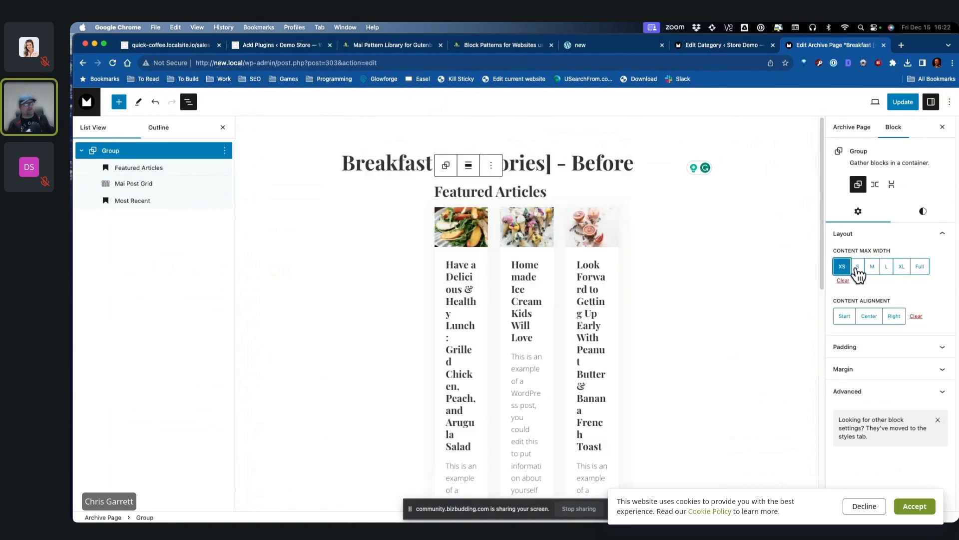
click(873, 270)
click(885, 272)
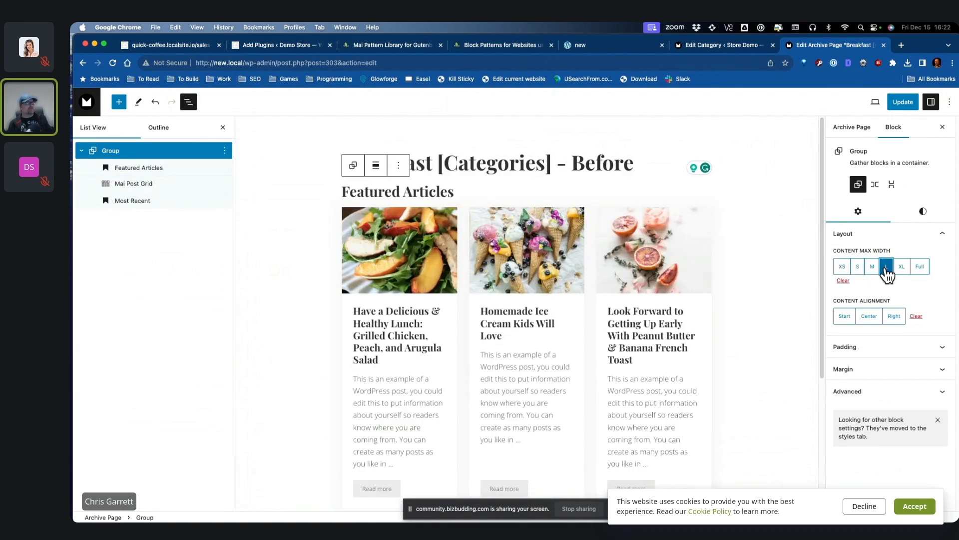
click(869, 316)
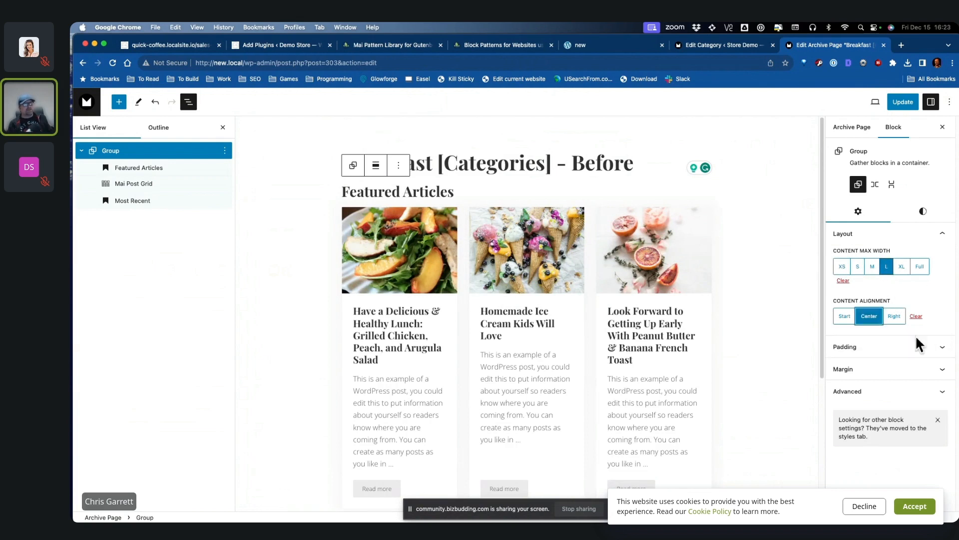
Step: Move the Most Recent heading out below the Group and give the Group bottom margin M
click(919, 346)
scroll(936, 342, up, 3)
click(155, 200)
drag(155, 200, 93, 229)
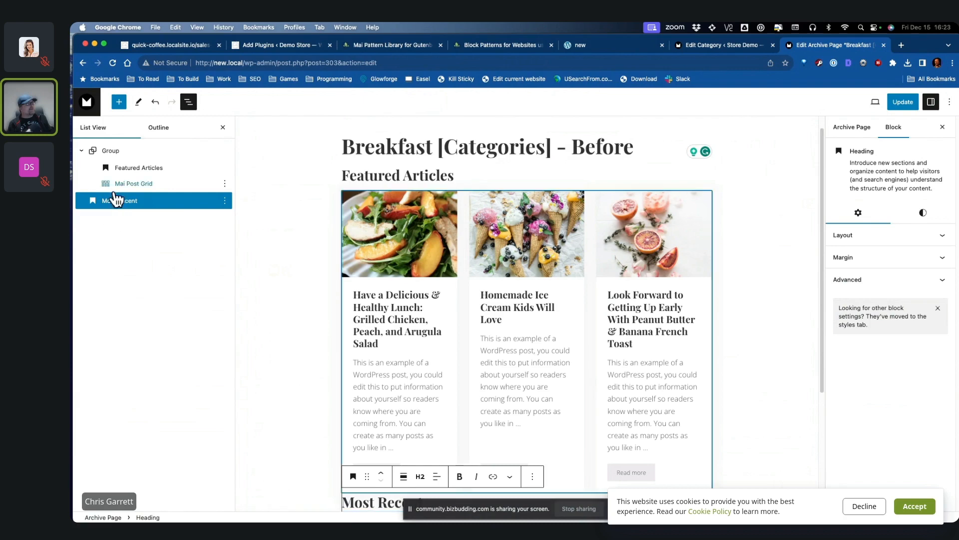
click(110, 151)
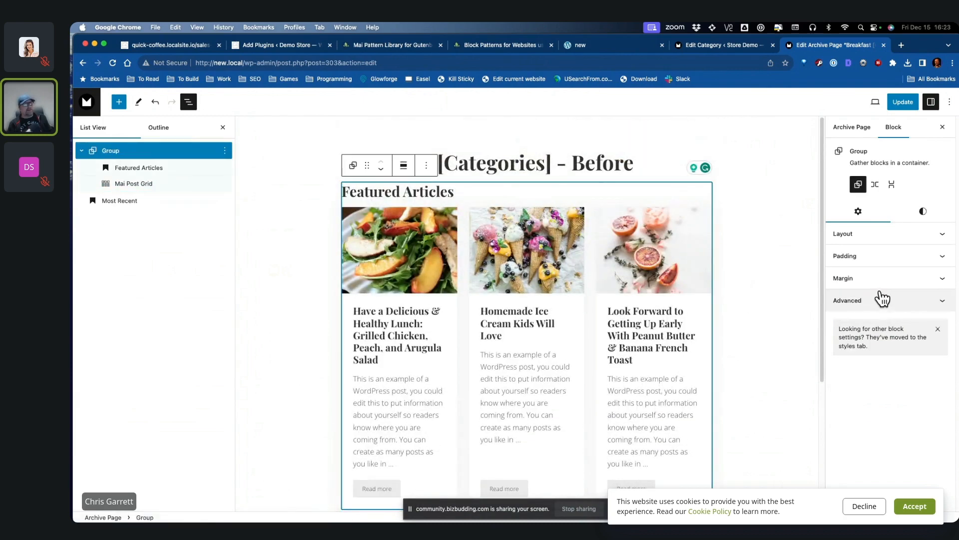
click(844, 278)
click(889, 345)
click(847, 406)
Step: Save the archive page and review the live Breakfast page
scroll(703, 343, down, 4)
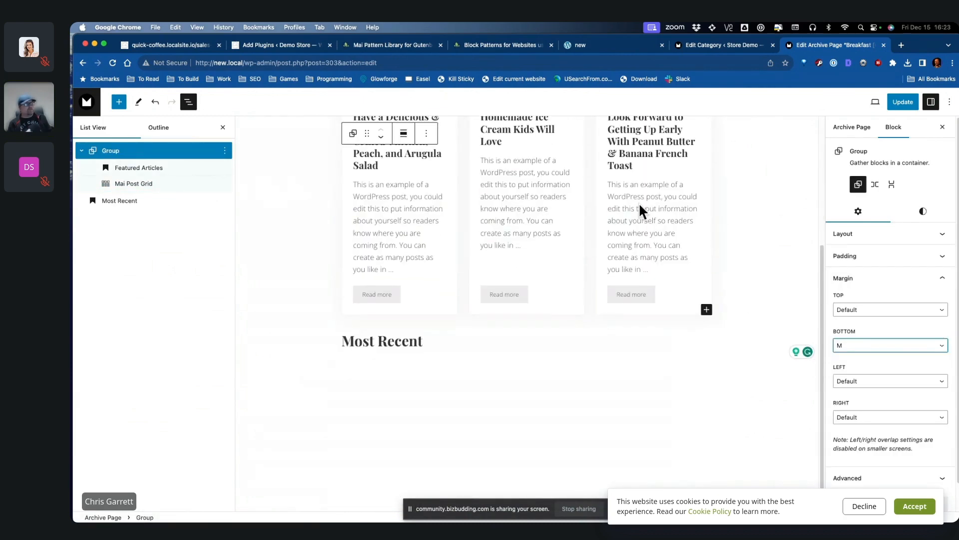
click(908, 104)
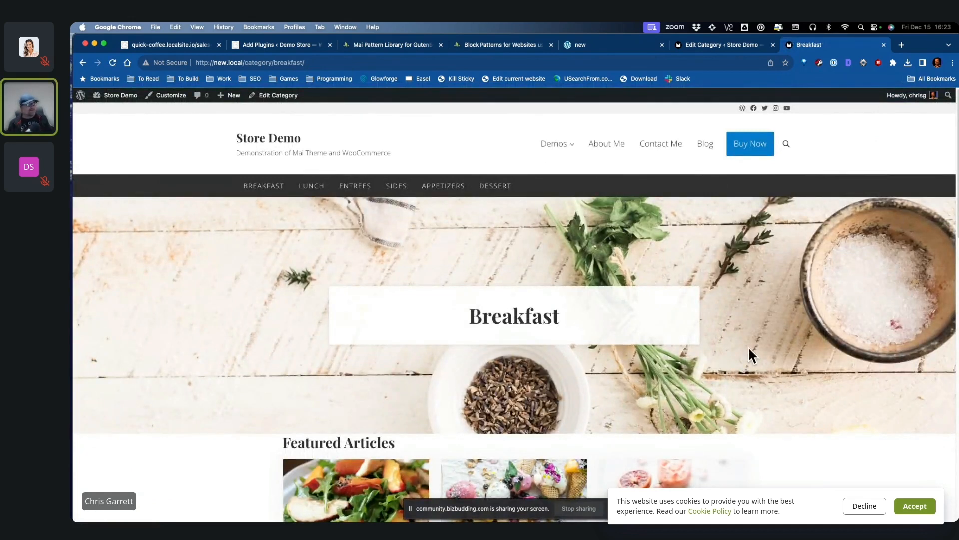
scroll(749, 350, down, 4)
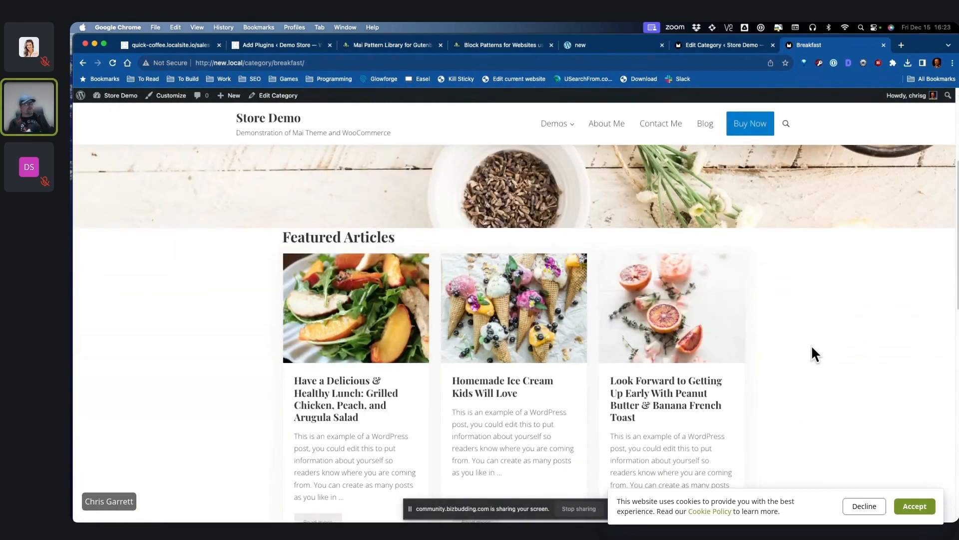
scroll(811, 344, up, 4)
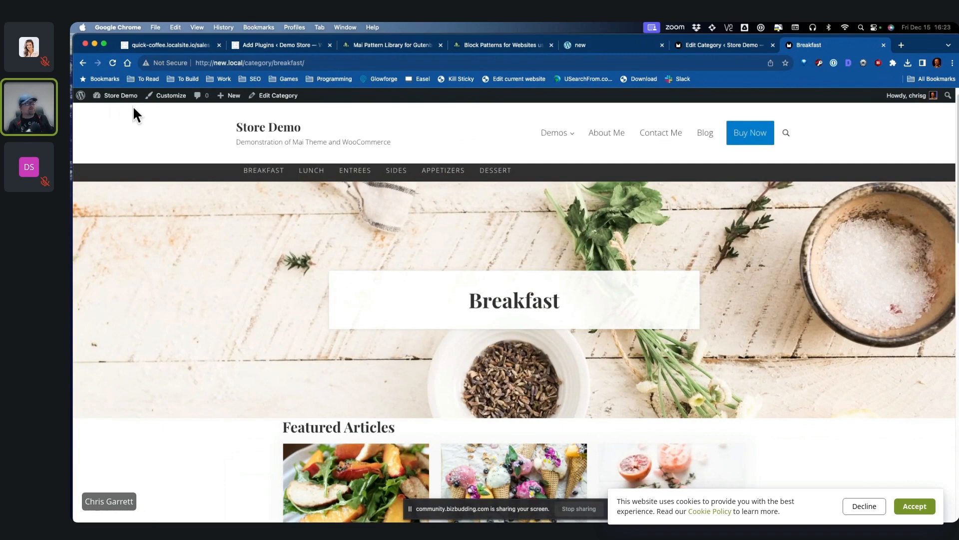
Step: In Customizer Theme Settings > Colors, add an orange Custom Color 1
click(171, 97)
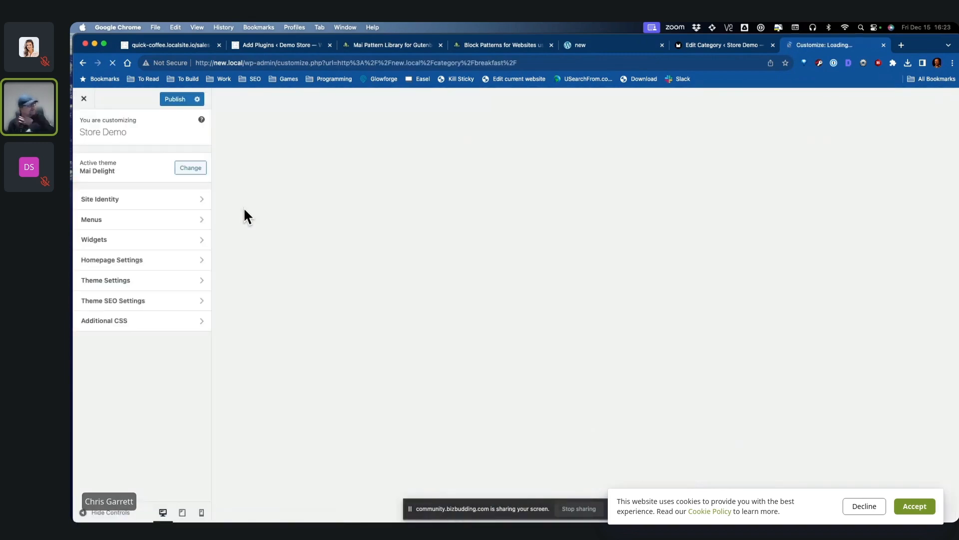
click(140, 260)
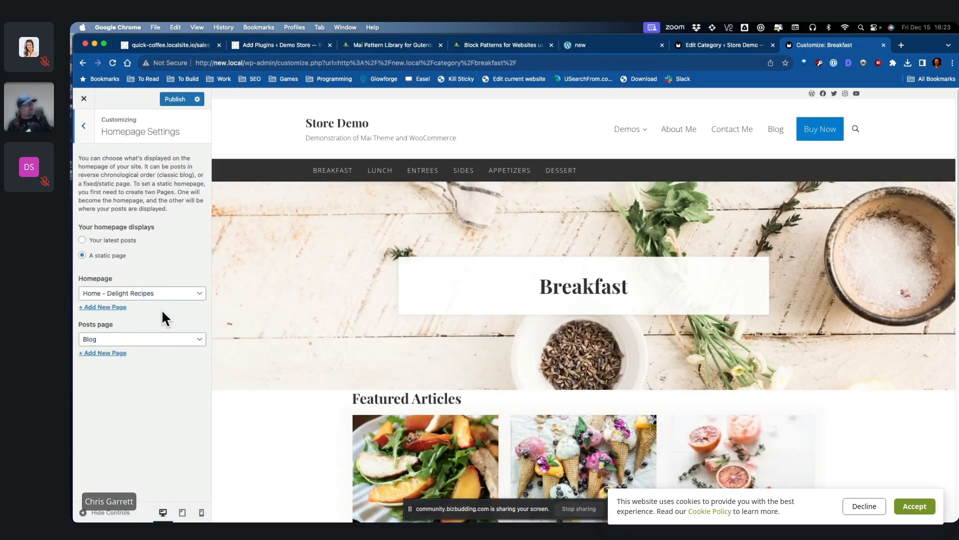
click(84, 126)
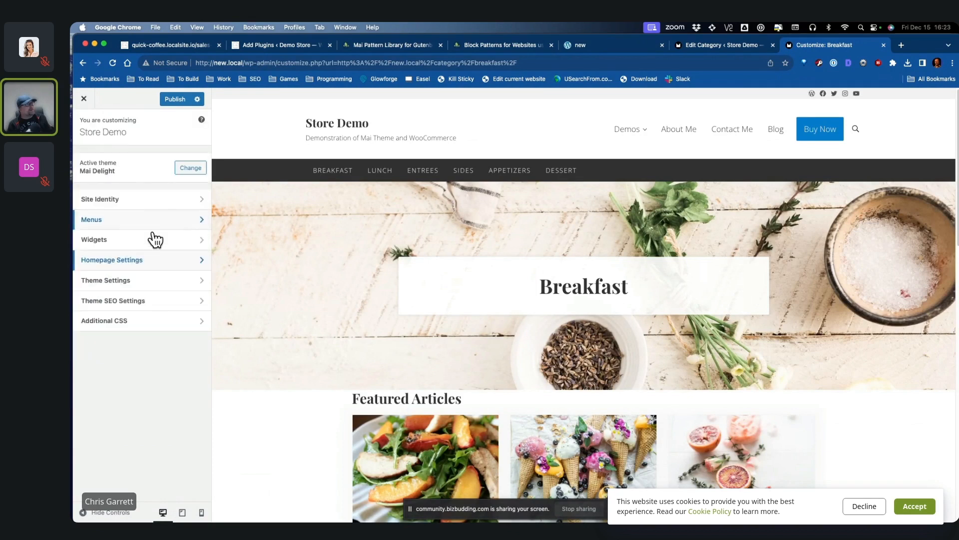
click(129, 281)
click(145, 198)
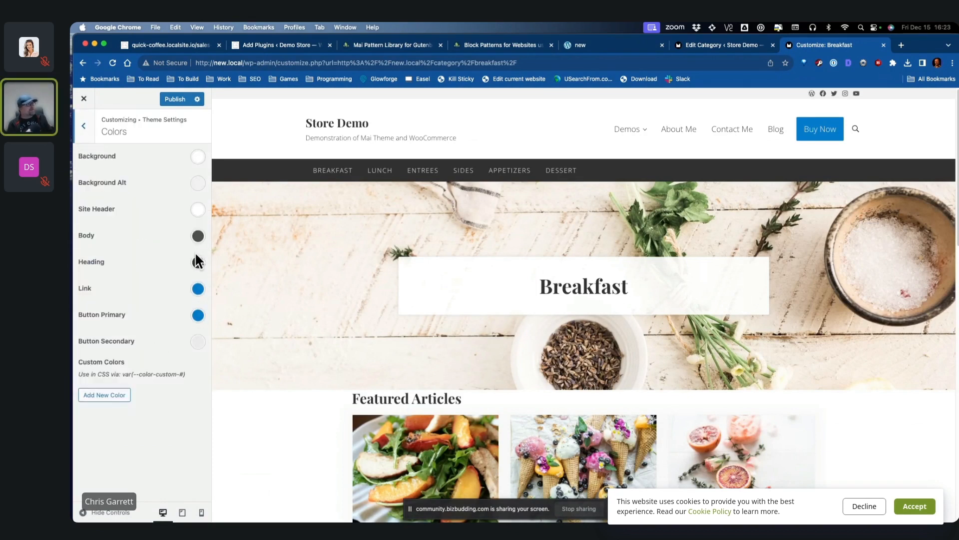
click(115, 395)
click(109, 405)
scroll(117, 417, down, 2)
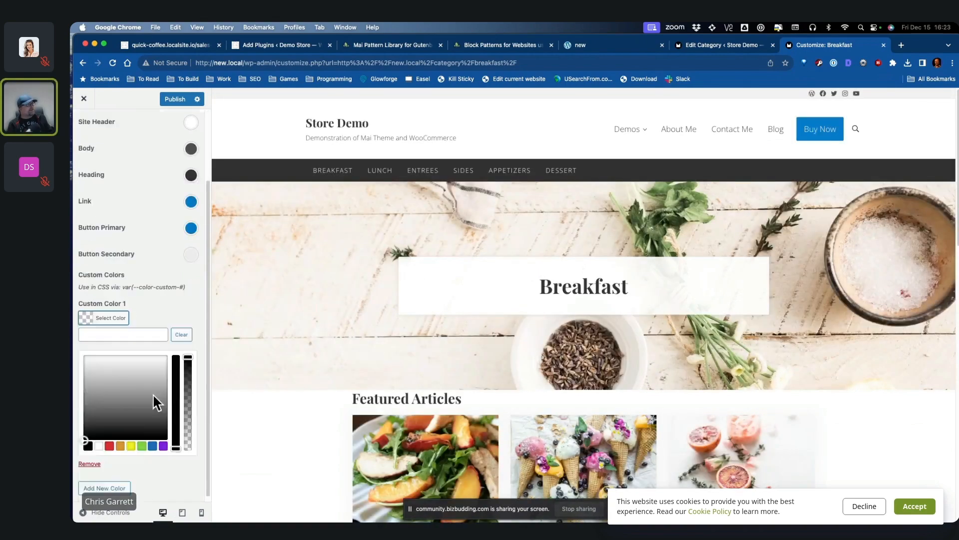
click(93, 360)
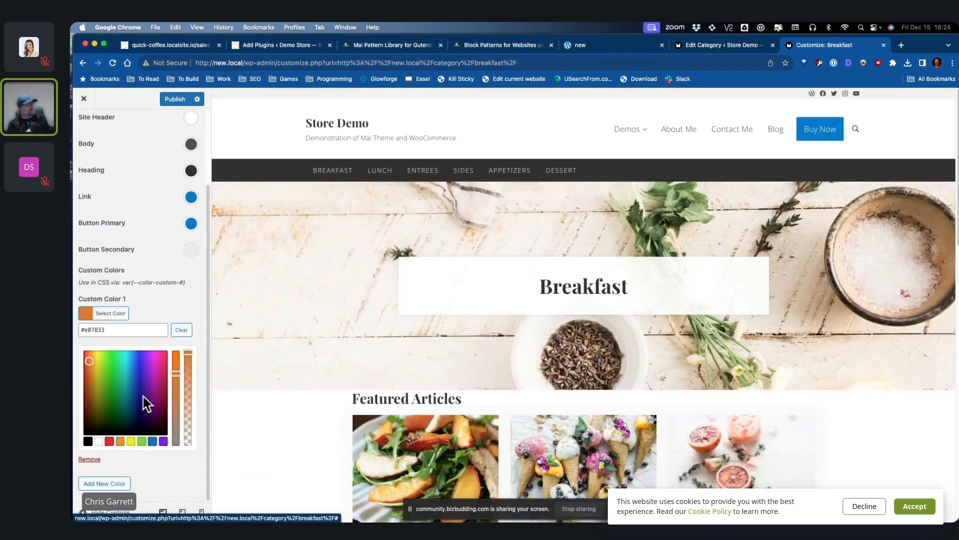
click(168, 464)
Step: Set Button Primary to orange #cc4a06 and Link to red #cc2306
click(194, 316)
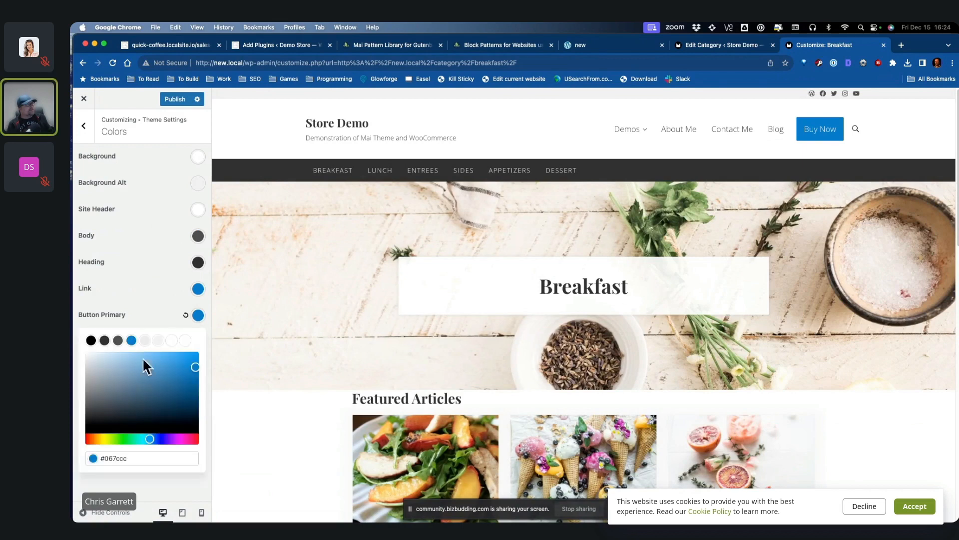
click(92, 438)
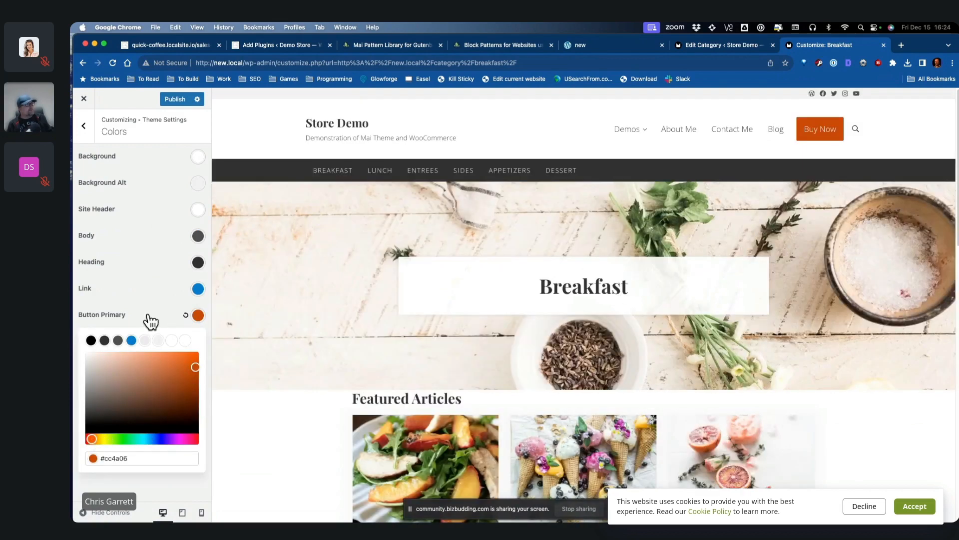
click(198, 290)
click(88, 412)
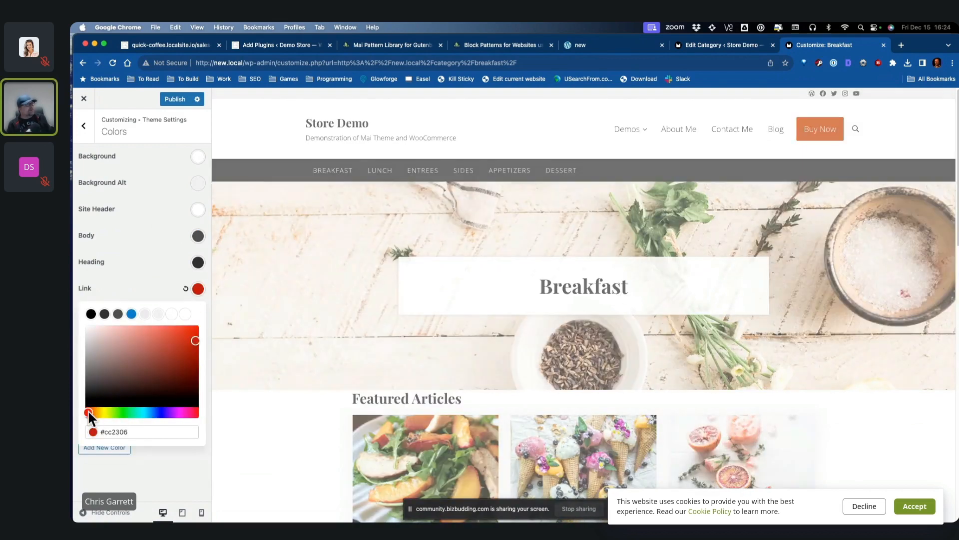
click(197, 210)
Step: Set Background Alt to pale peach #f9e0c9 and publish the colours
click(186, 207)
click(196, 183)
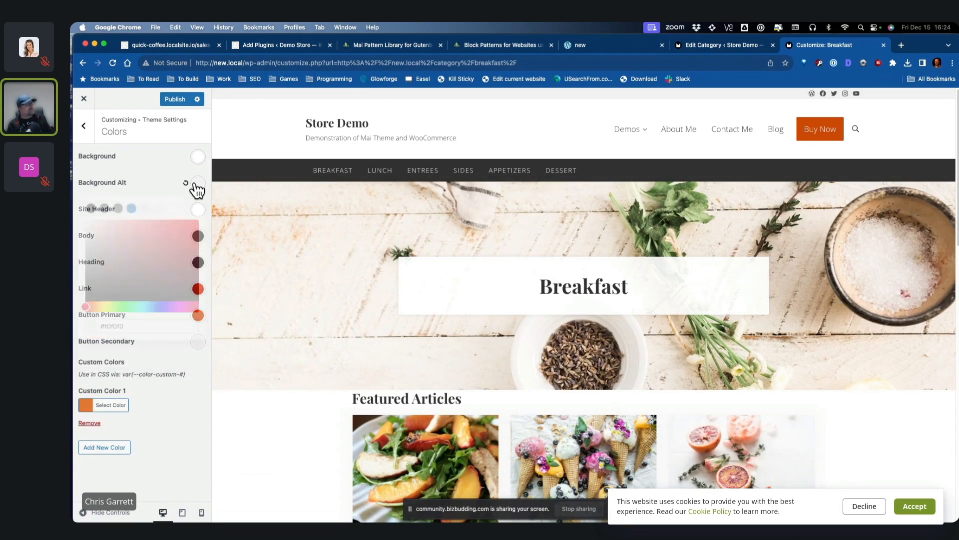
click(95, 307)
click(108, 222)
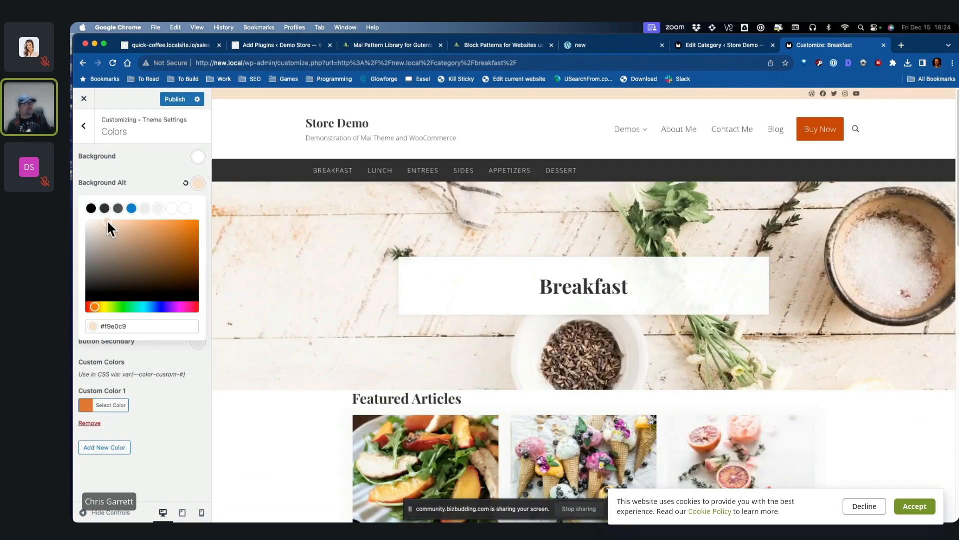
click(198, 157)
click(128, 160)
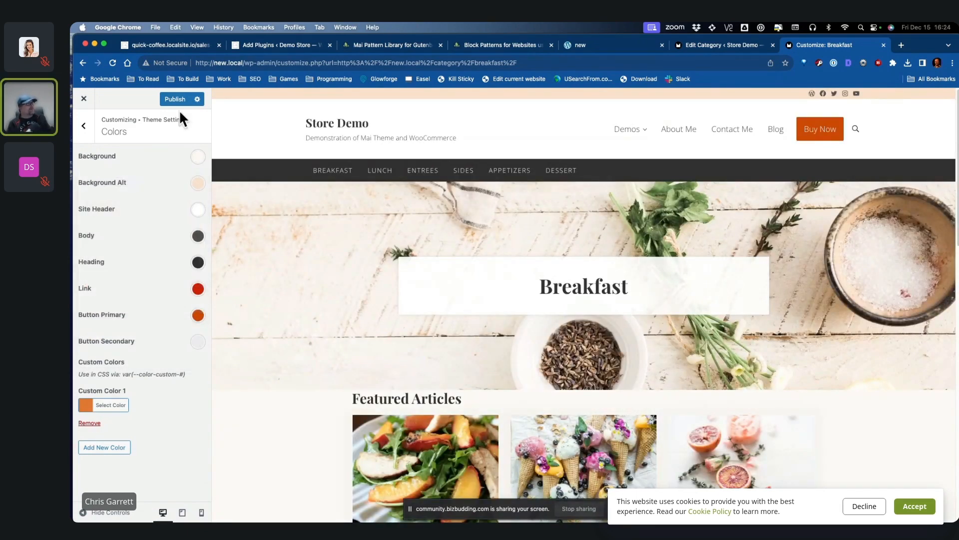
click(179, 99)
scroll(853, 347, down, 10)
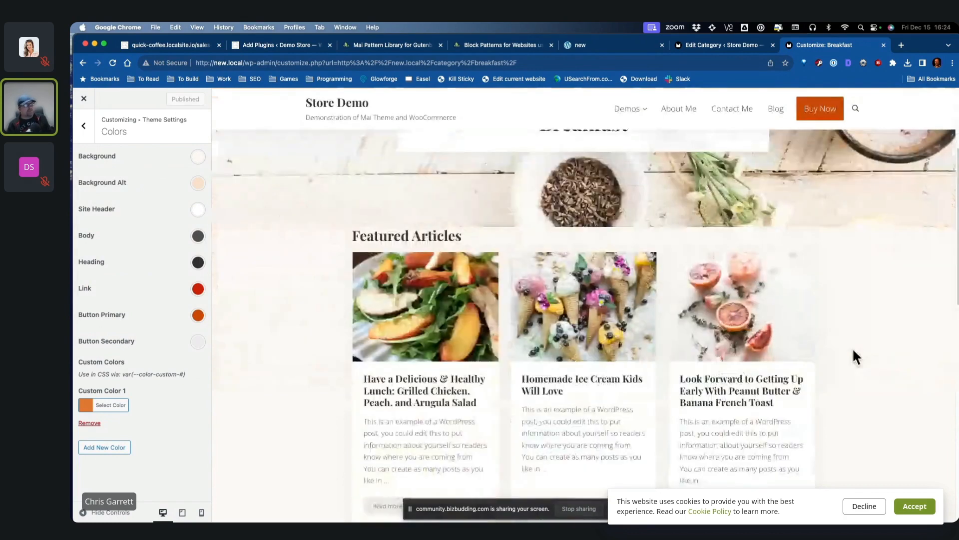
Step: Set the body font family to PT Sans in Typography settings
click(84, 126)
click(142, 226)
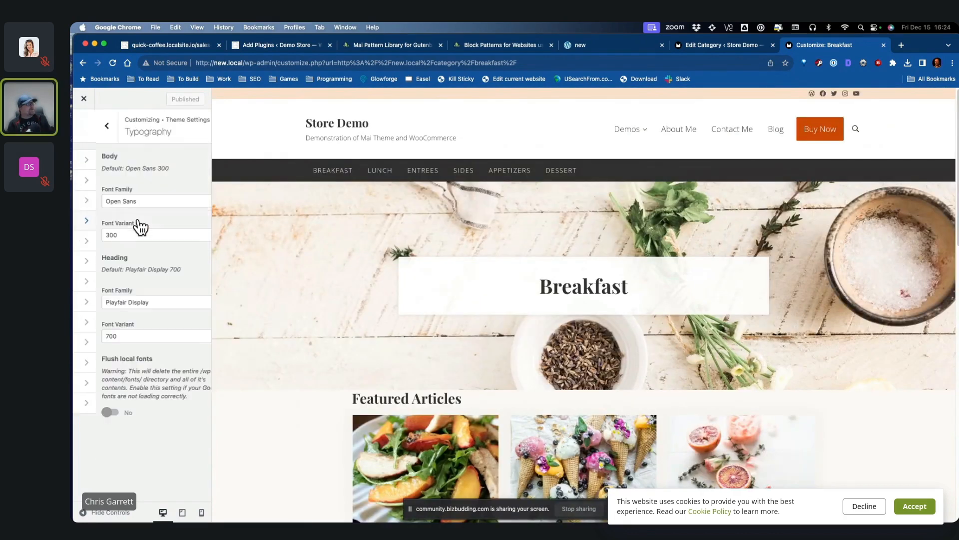
click(146, 202)
scroll(150, 250, down, 5)
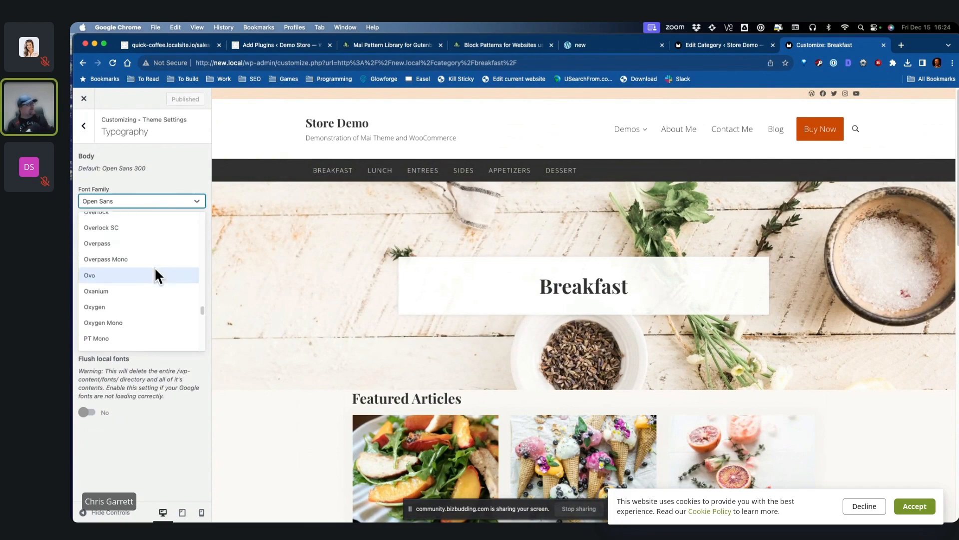
click(154, 272)
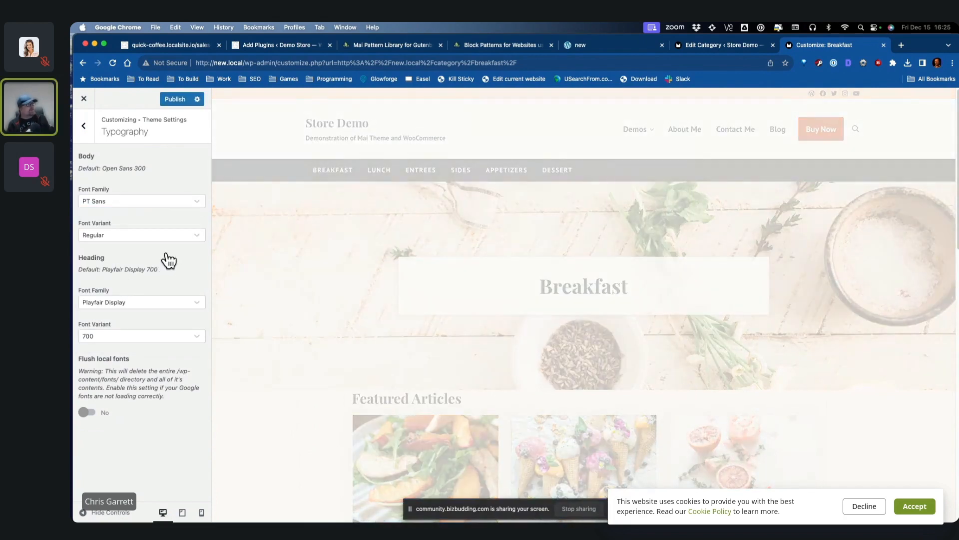
Step: Set headings to Poppins at weight 800 and publish the typography
click(137, 302)
scroll(143, 384, down, 4)
click(142, 395)
click(137, 336)
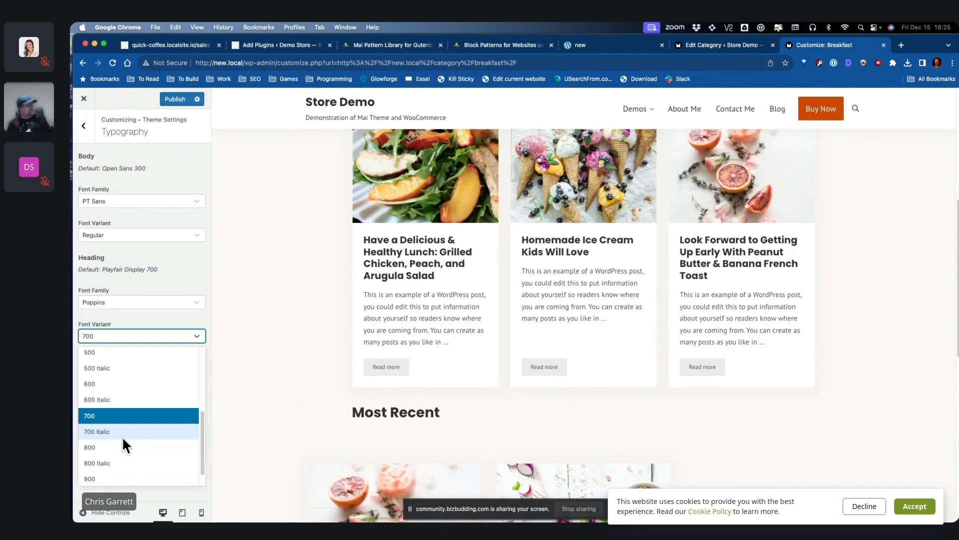
scroll(128, 389, up, 5)
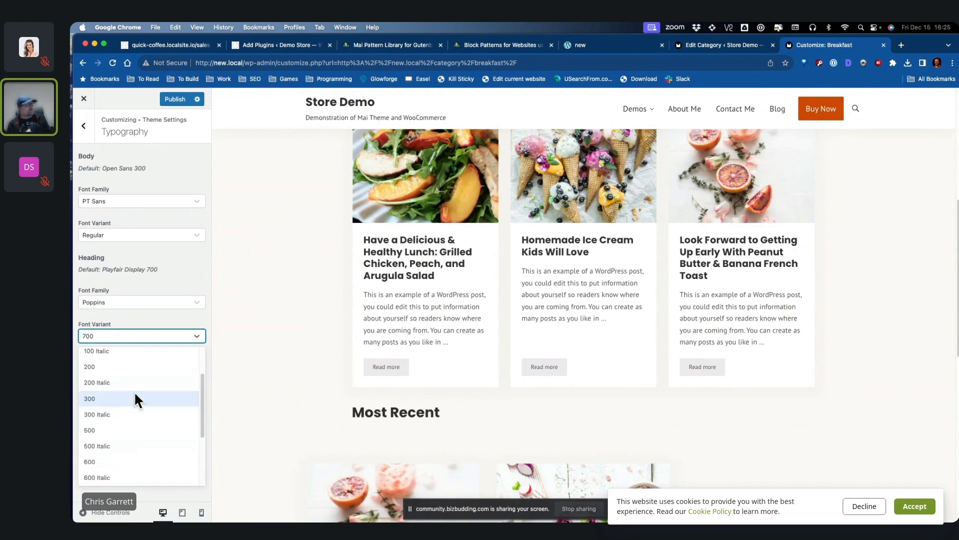
scroll(122, 397, down, 5)
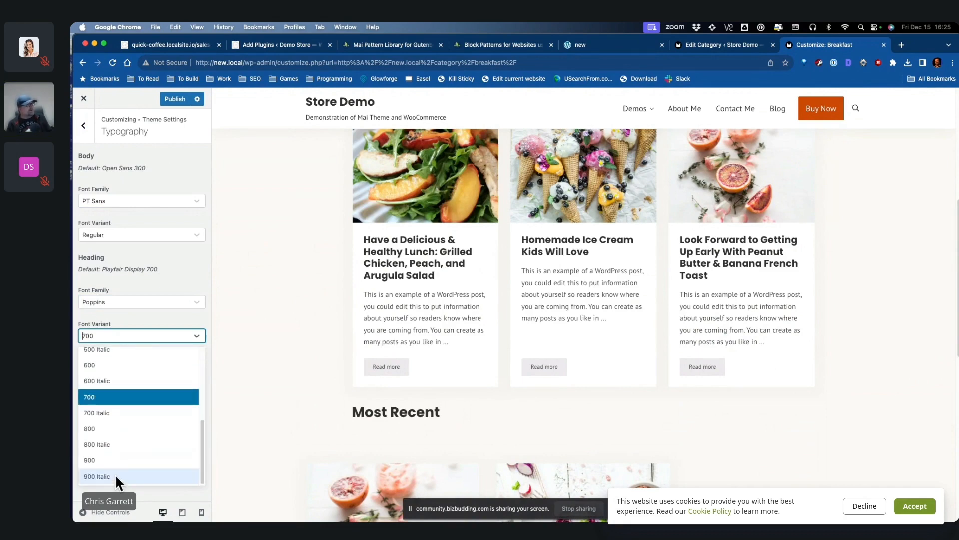
click(103, 427)
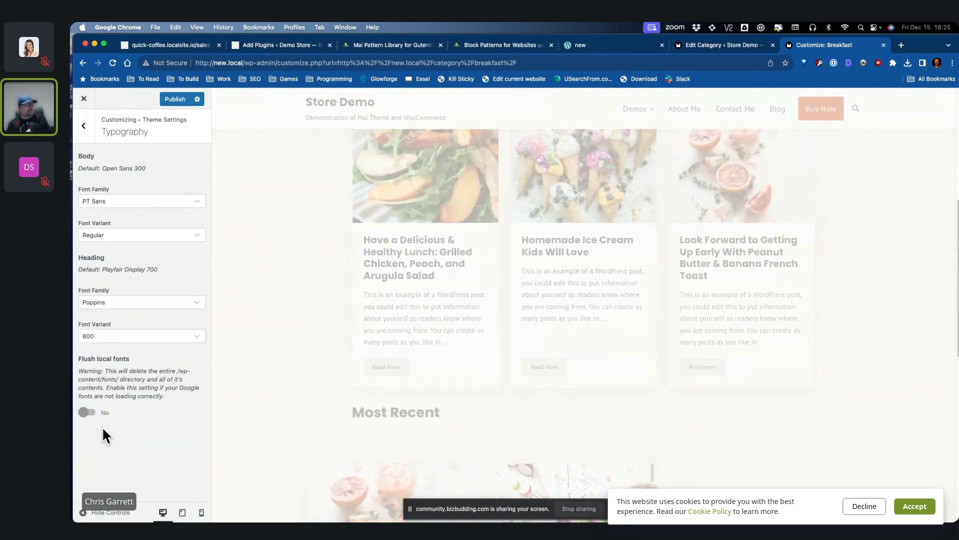
scroll(664, 397, up, 6)
click(175, 99)
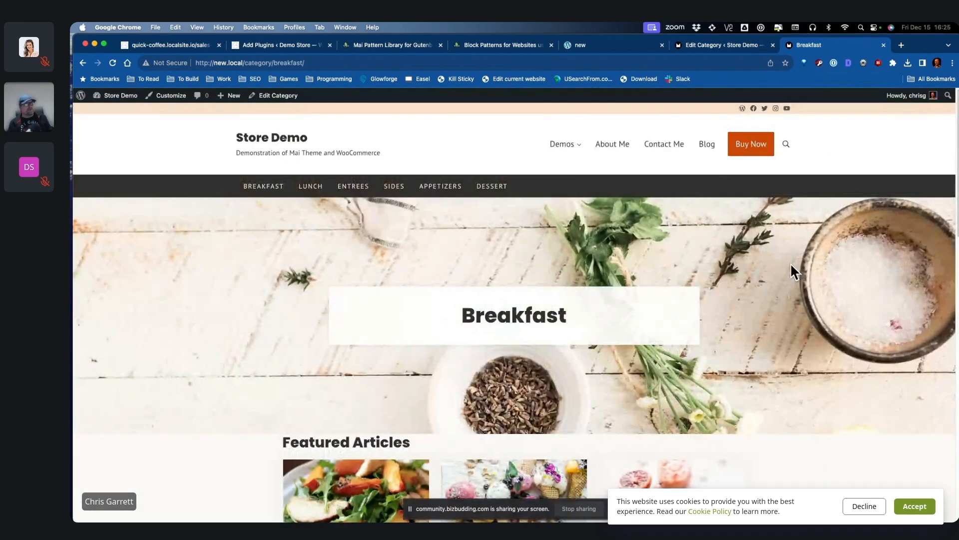
Step: Scroll through the live Breakfast page to check the new colours and Poppins headings
scroll(760, 254, down, 3)
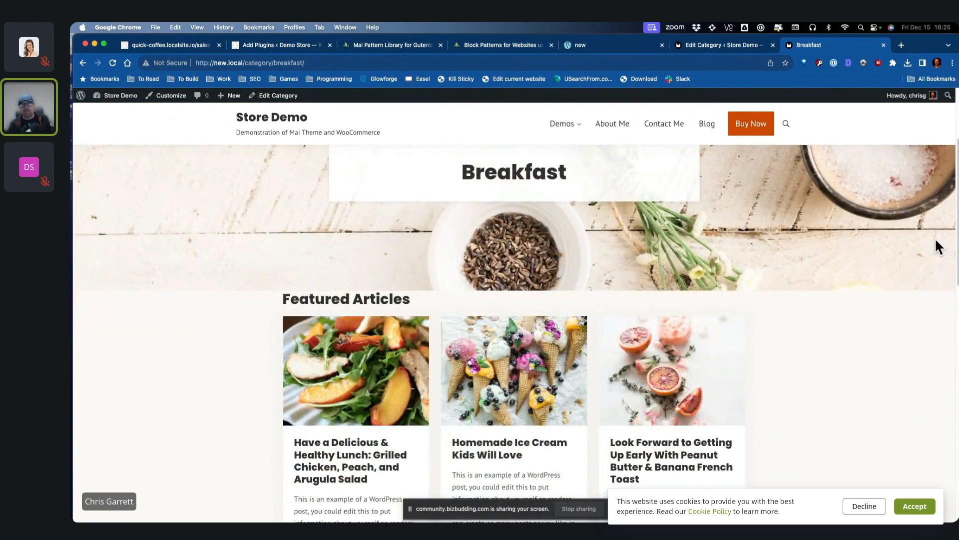
scroll(823, 287, up, 3)
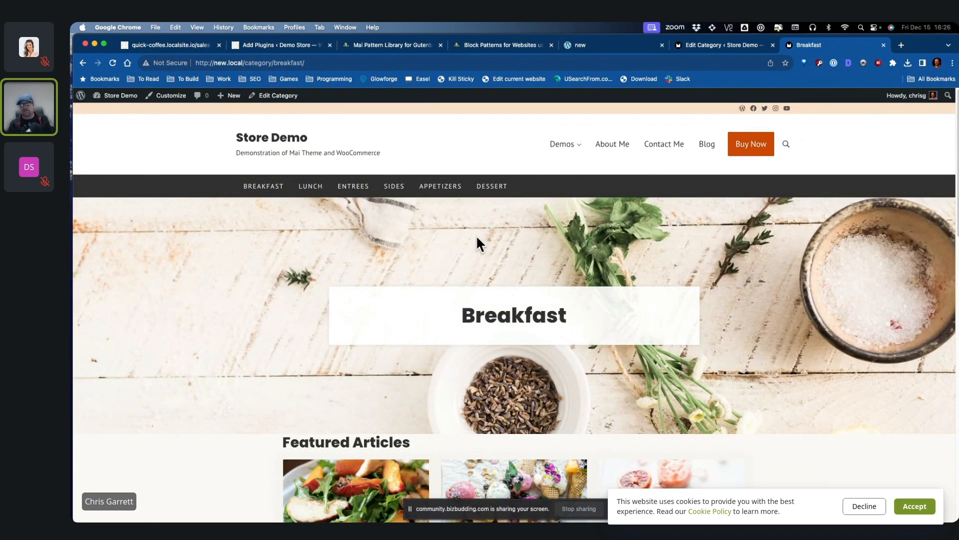
Step: Go to Plugins > Add New Plugin and search for 'google'
click(120, 112)
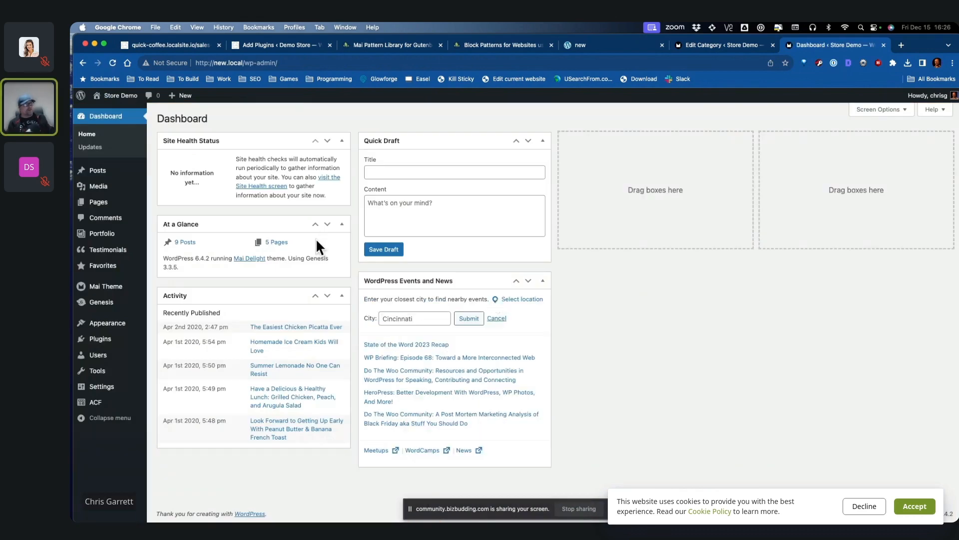
click(165, 342)
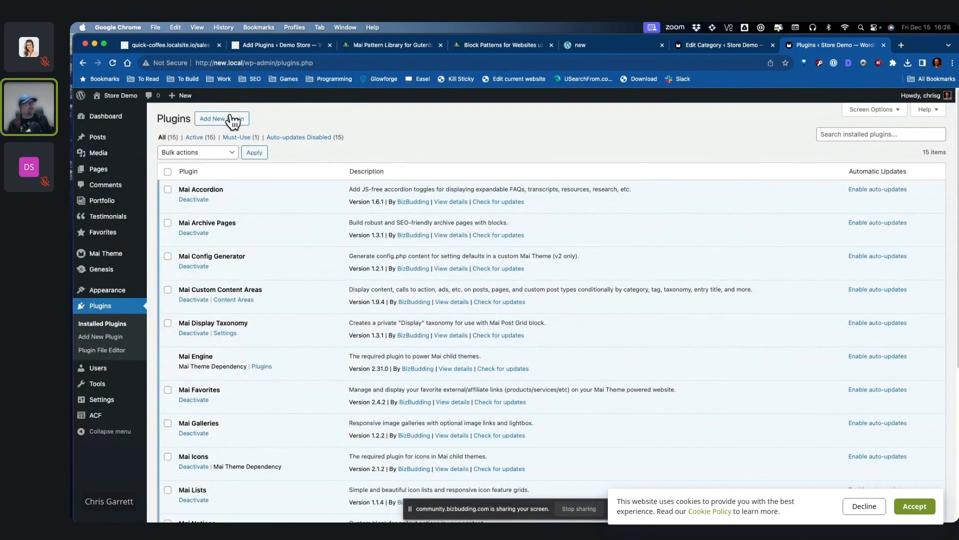
click(232, 120)
text(google site kit)
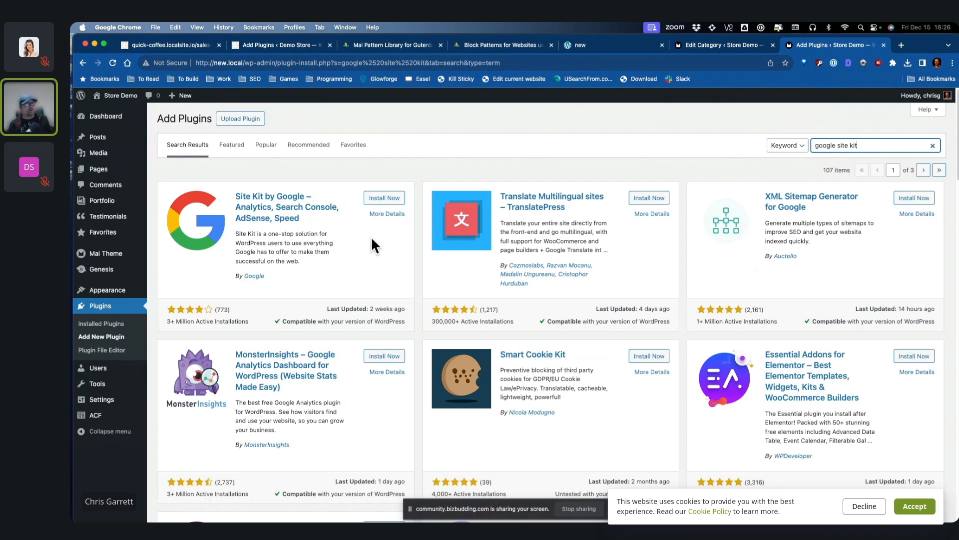
Step: Search for 'yoast', then install and activate Yoast SEO
drag(860, 146, 796, 151)
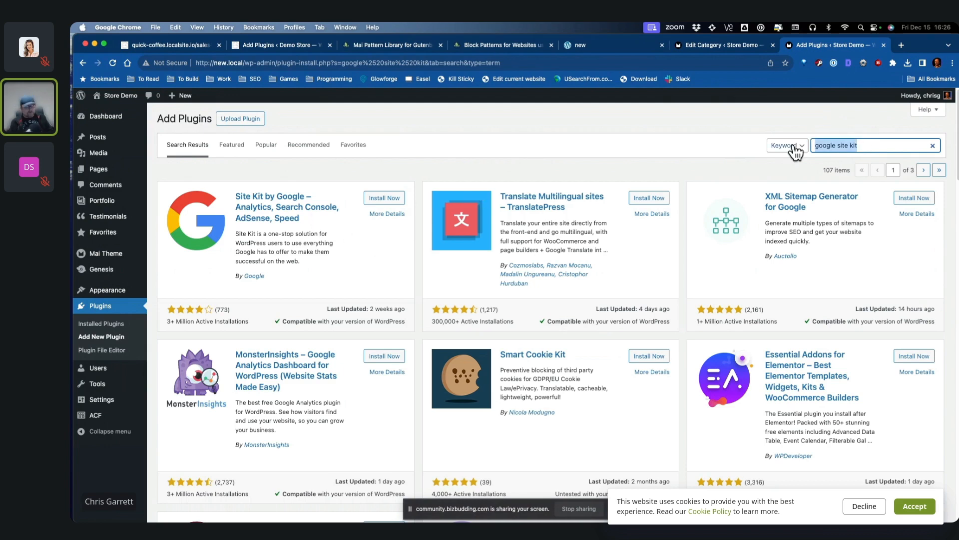
text(yoast)
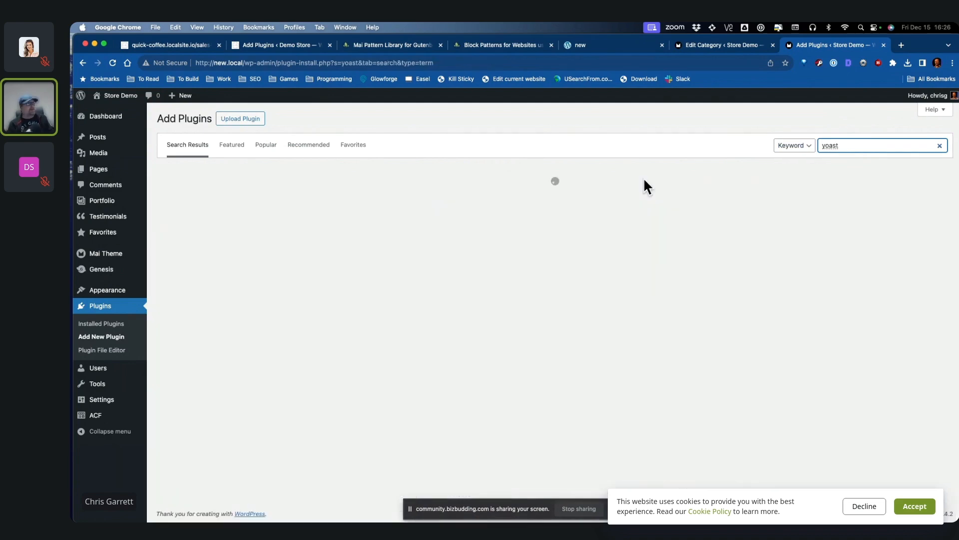
click(372, 199)
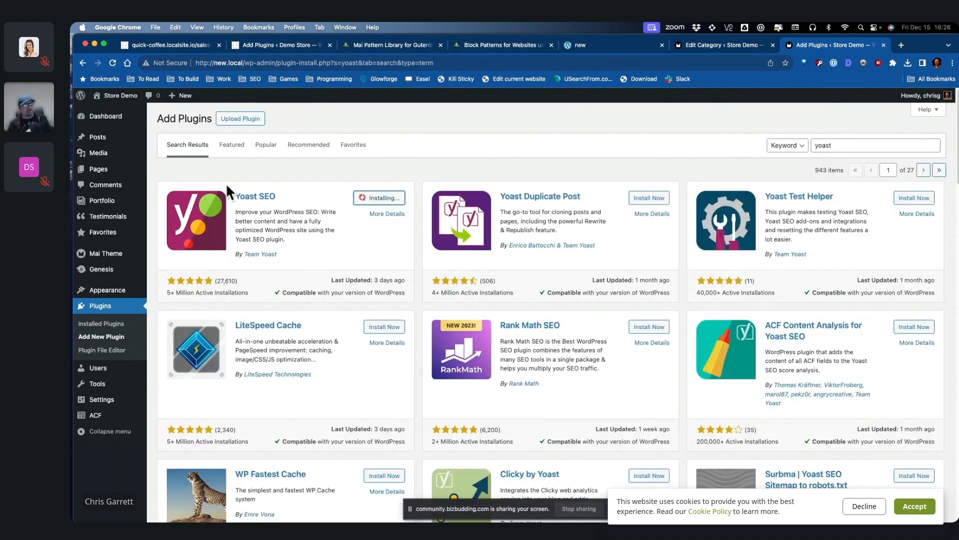
click(372, 199)
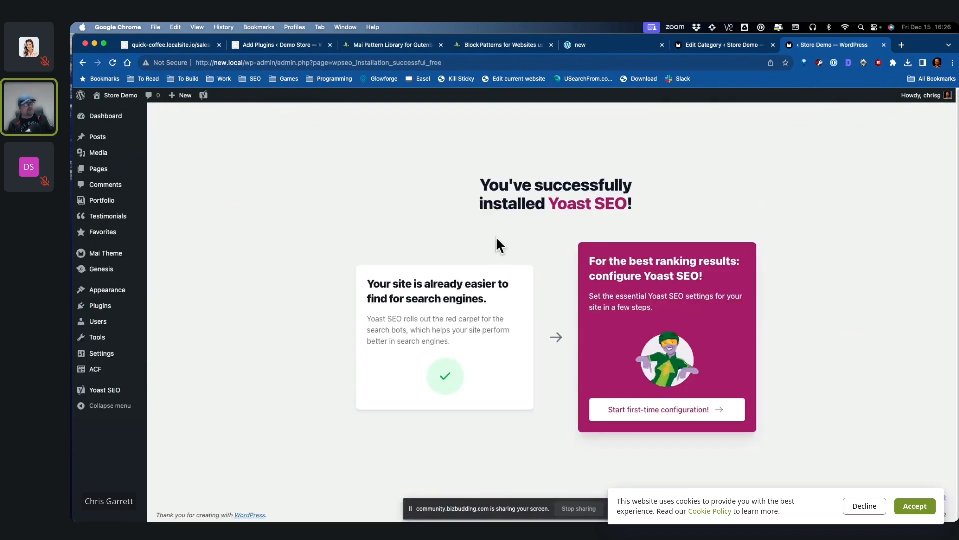
Step: Set Yoast site representation to Organization with a name and uploaded logo
click(704, 417)
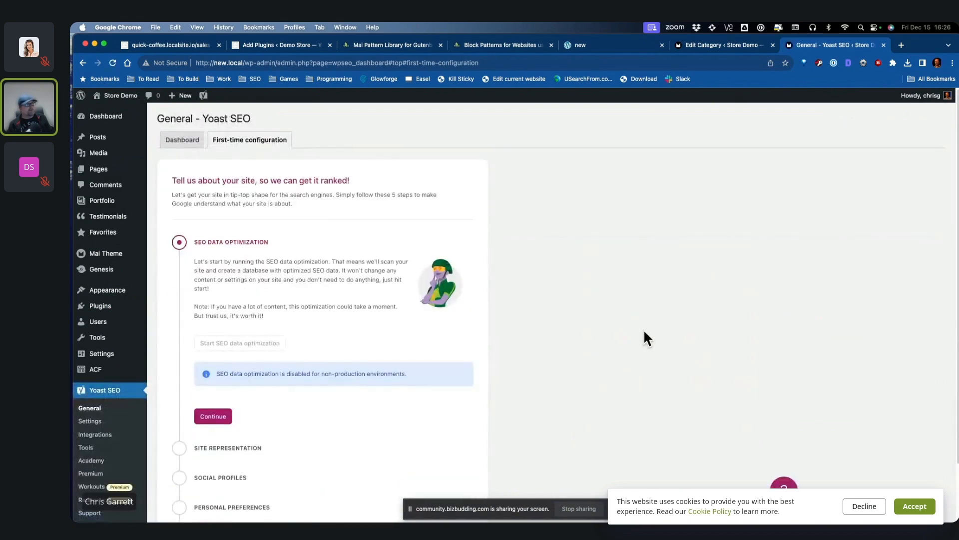
scroll(444, 313, down, 5)
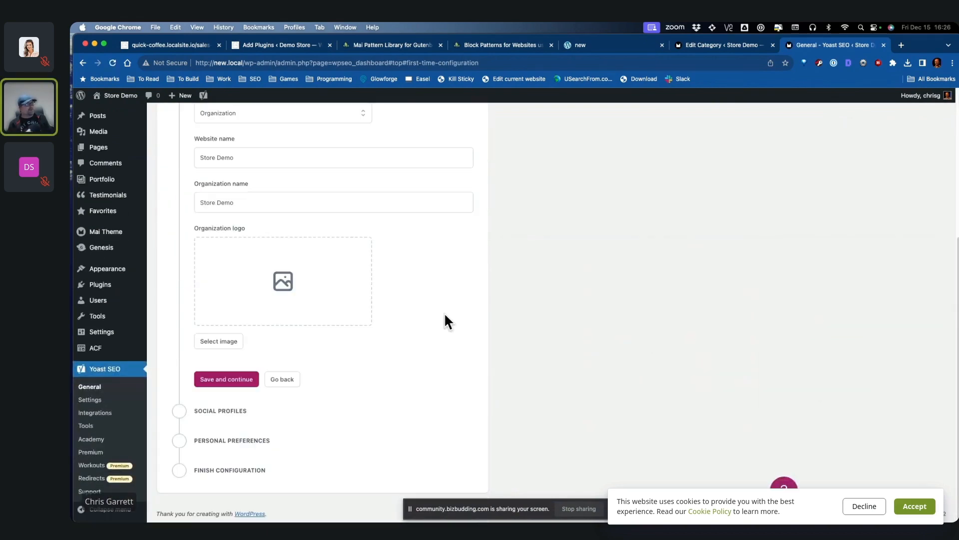
scroll(448, 313, up, 2)
click(281, 194)
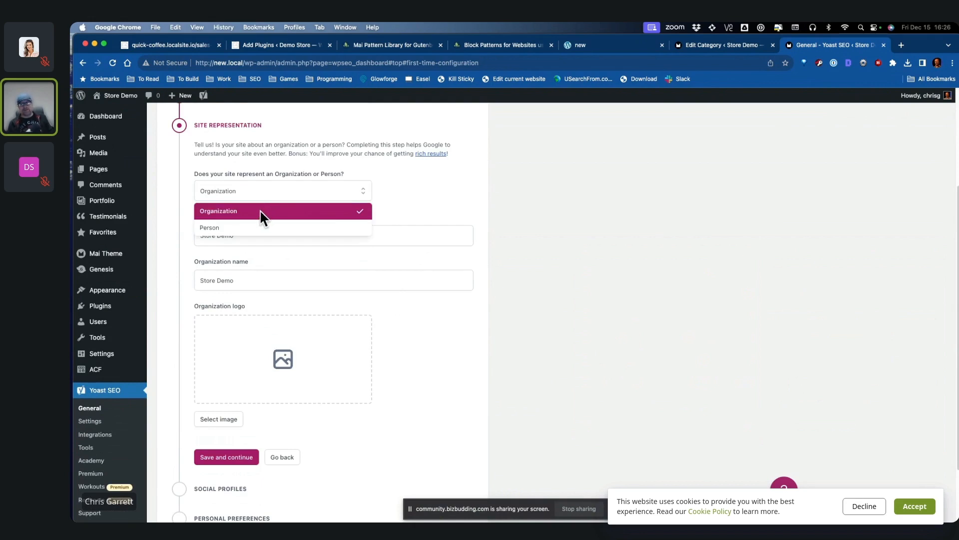
click(261, 212)
click(310, 280)
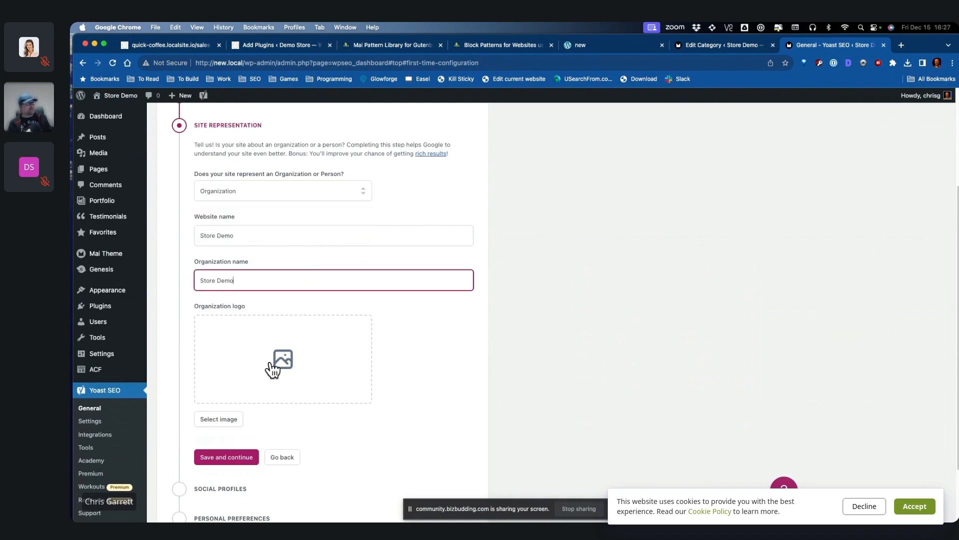
click(271, 359)
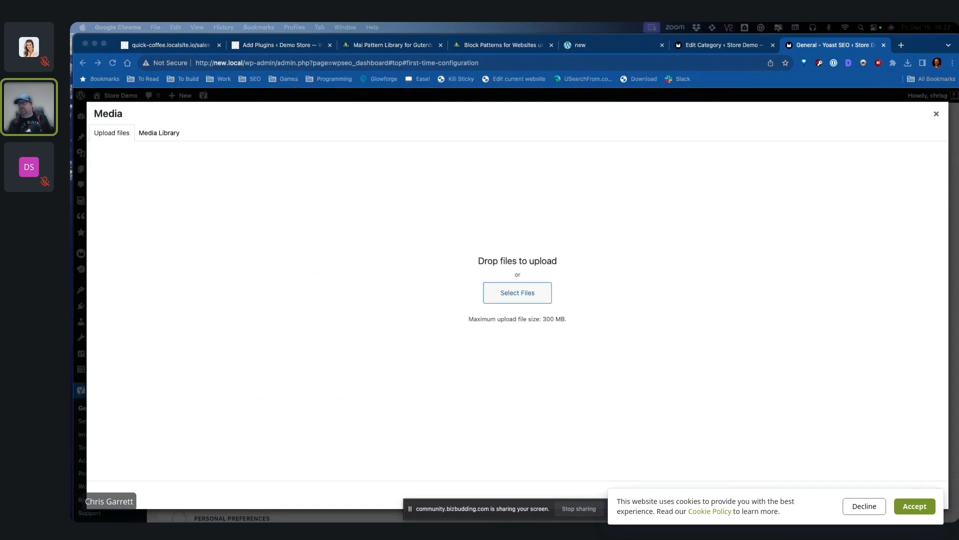
drag(400, 30, 401, 133)
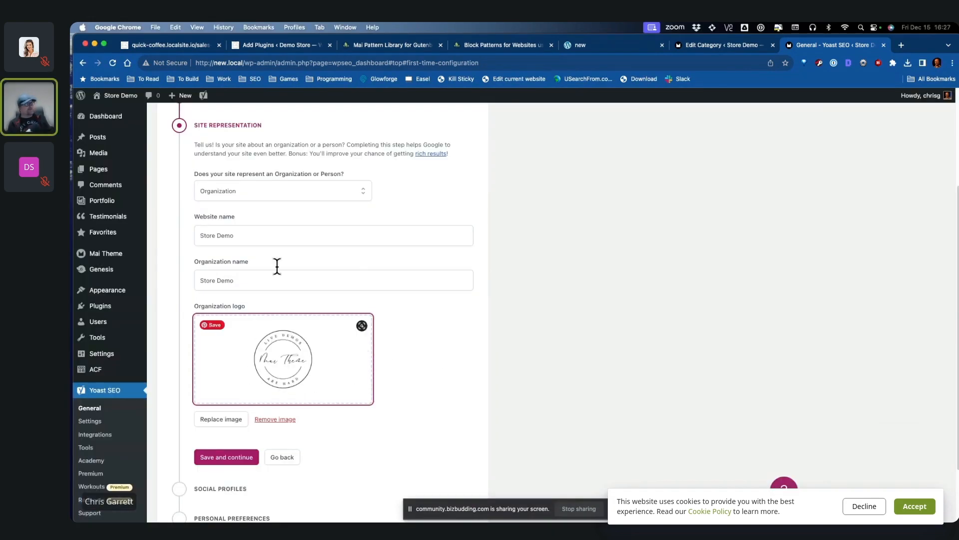
scroll(436, 345, down, 2)
click(246, 381)
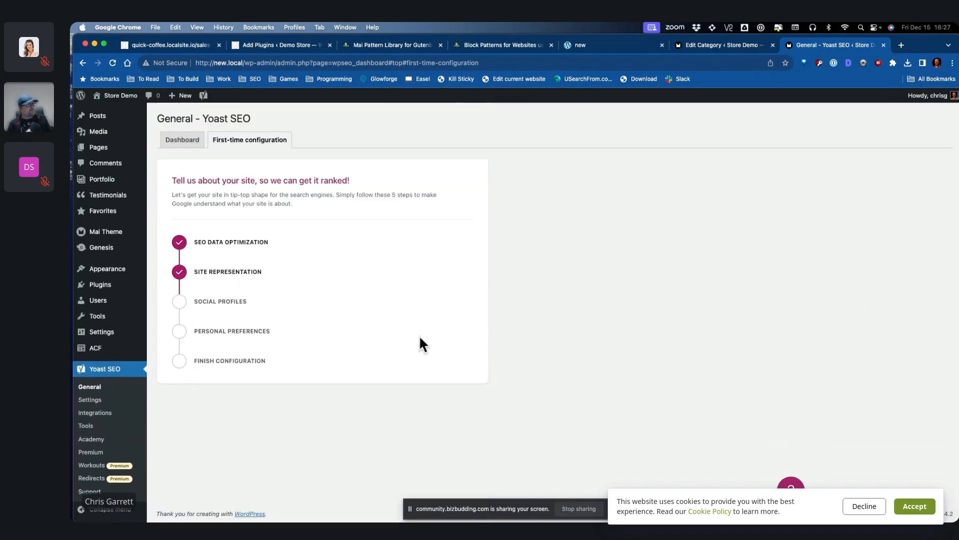
Step: Skip social profiles, save personal preferences, and open the Yoast SEO dashboard
scroll(383, 332, down, 2)
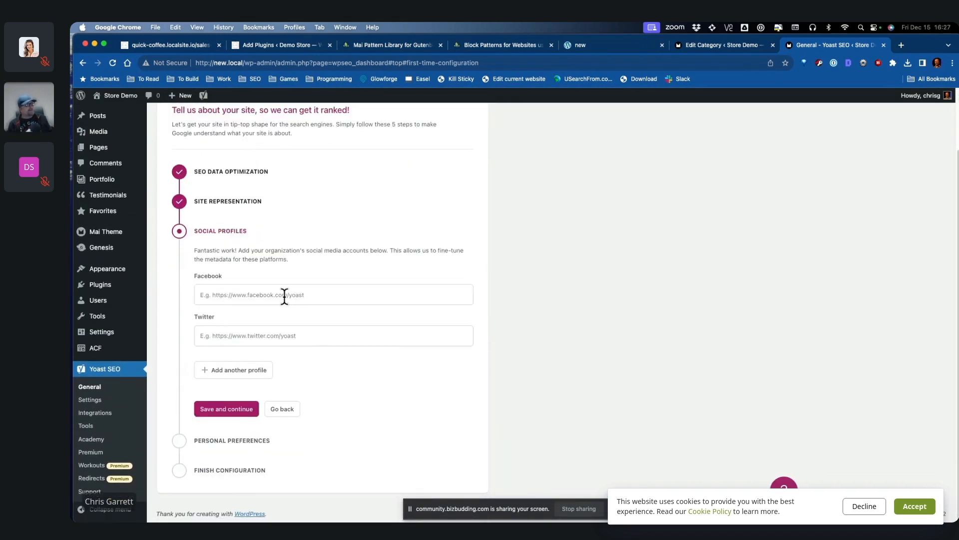
click(241, 414)
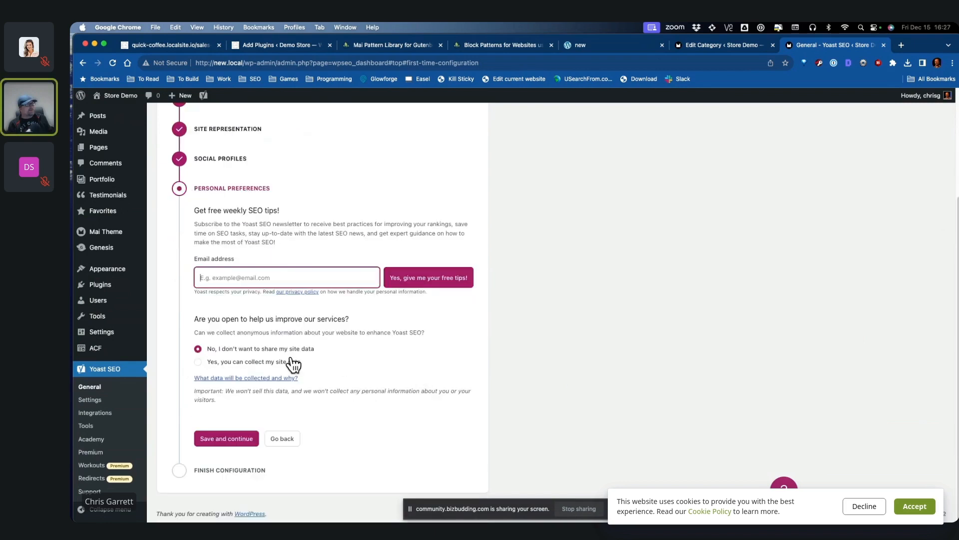
click(221, 440)
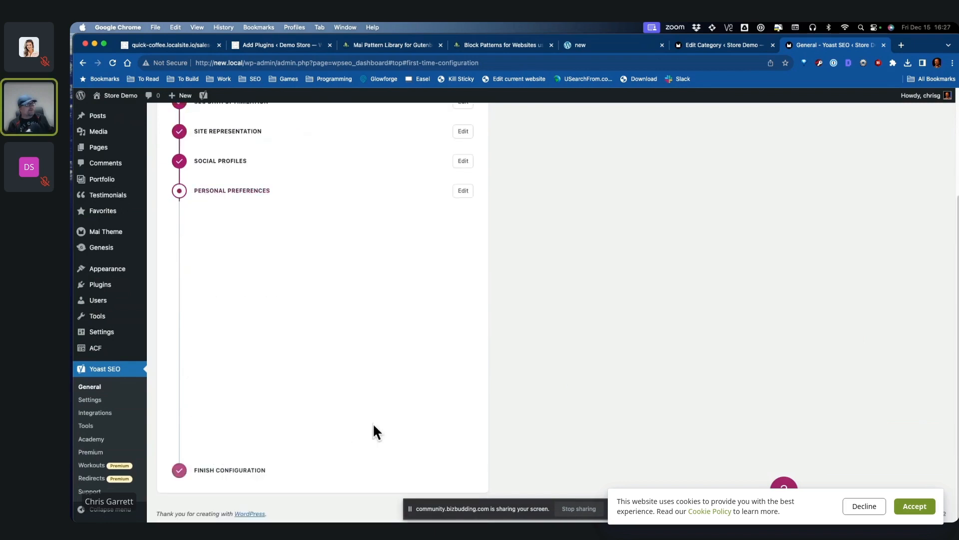
click(232, 459)
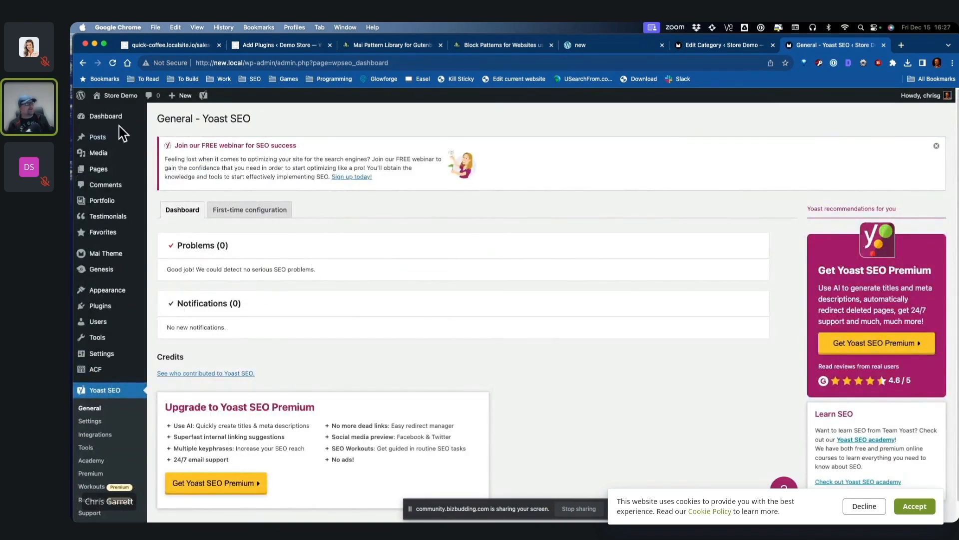
Step: Search the plugin directory for 'wpforms' and install the Contact Form by WPForms plugin
click(118, 122)
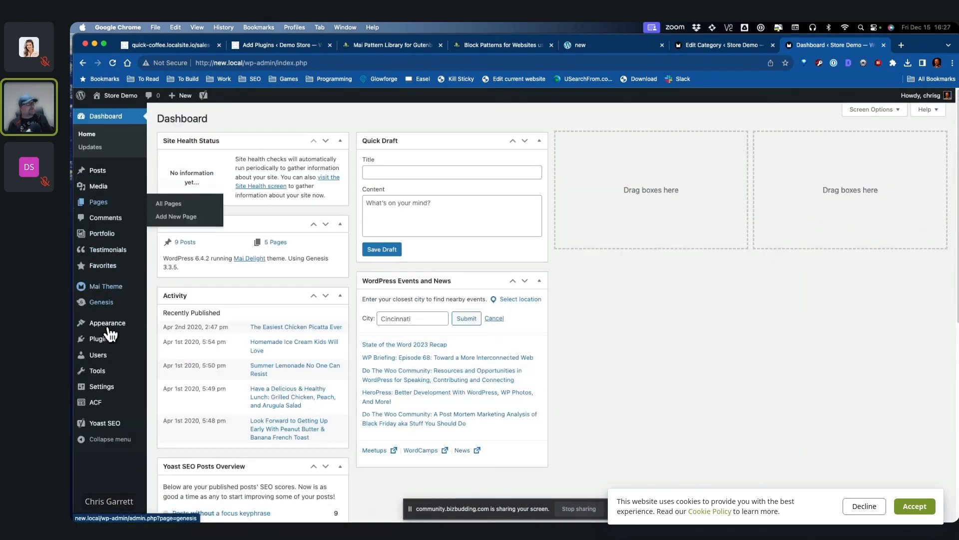
click(197, 354)
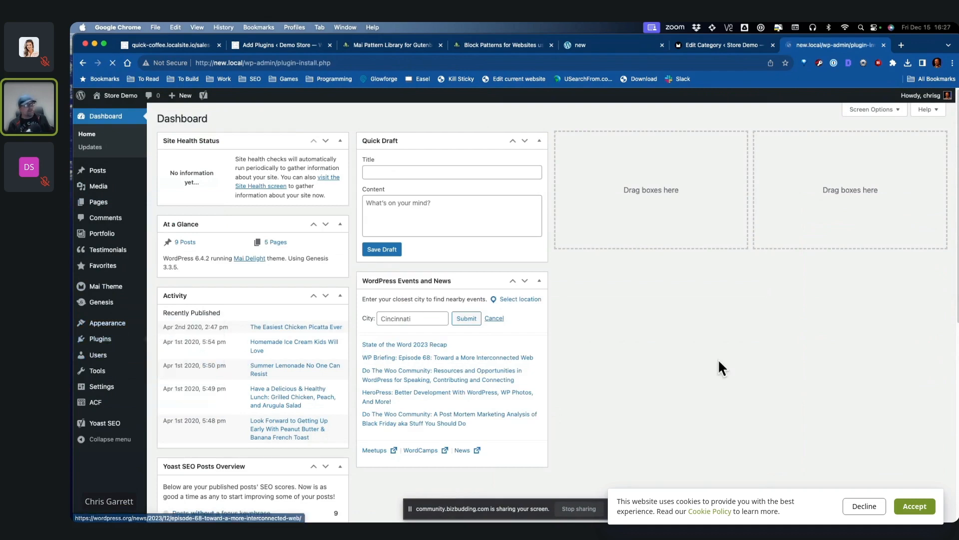
click(878, 145)
text(w)
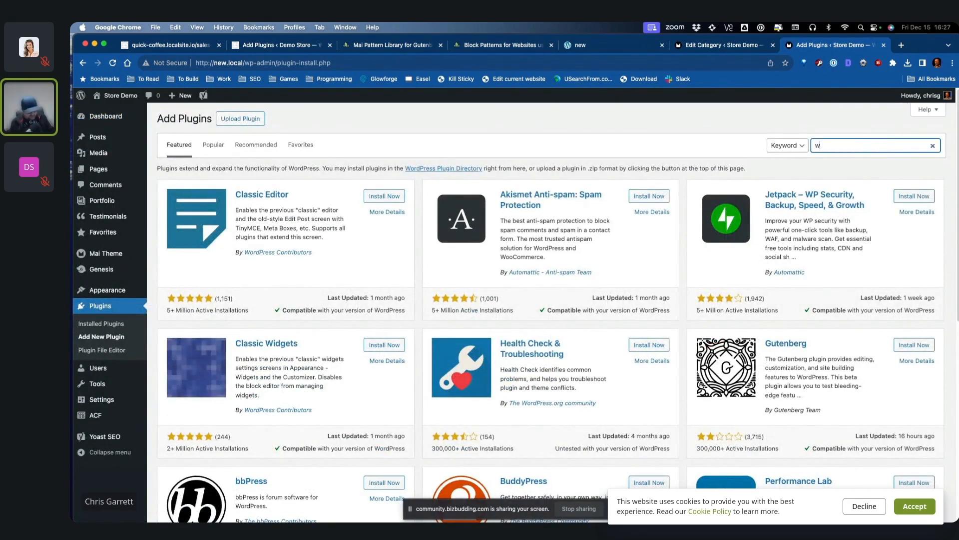
text(pforms)
click(384, 198)
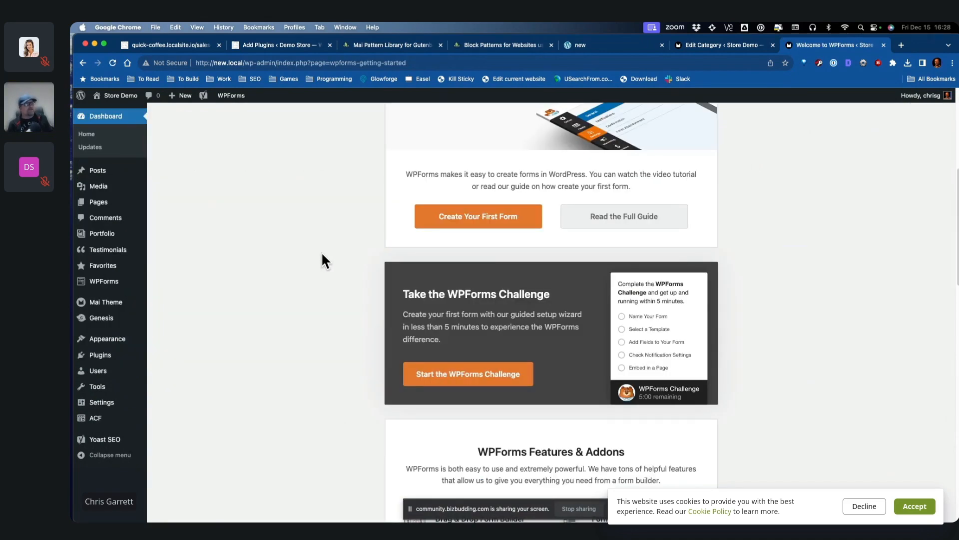
Step: Create a form from the Simple Contact Form template and choose the Contact Us page to embed it
click(502, 220)
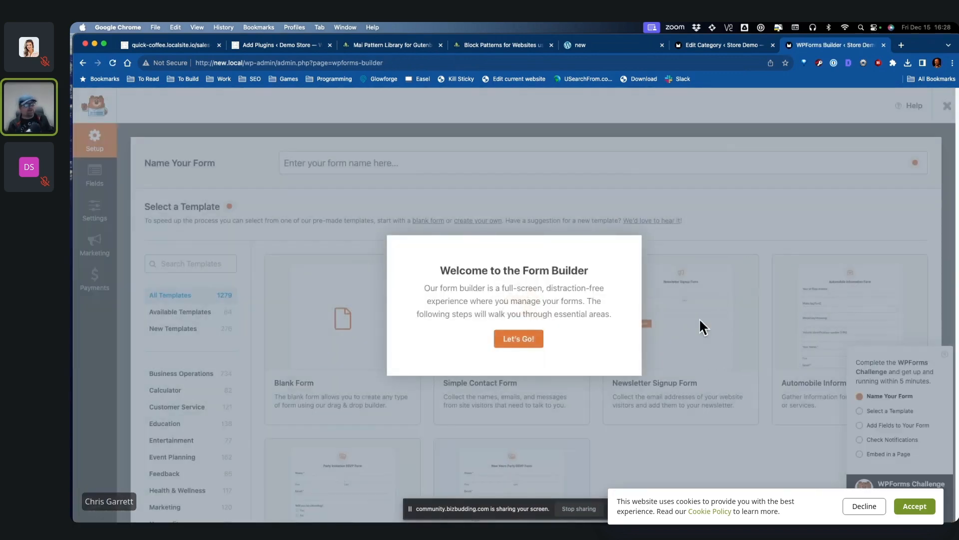
click(525, 343)
click(479, 409)
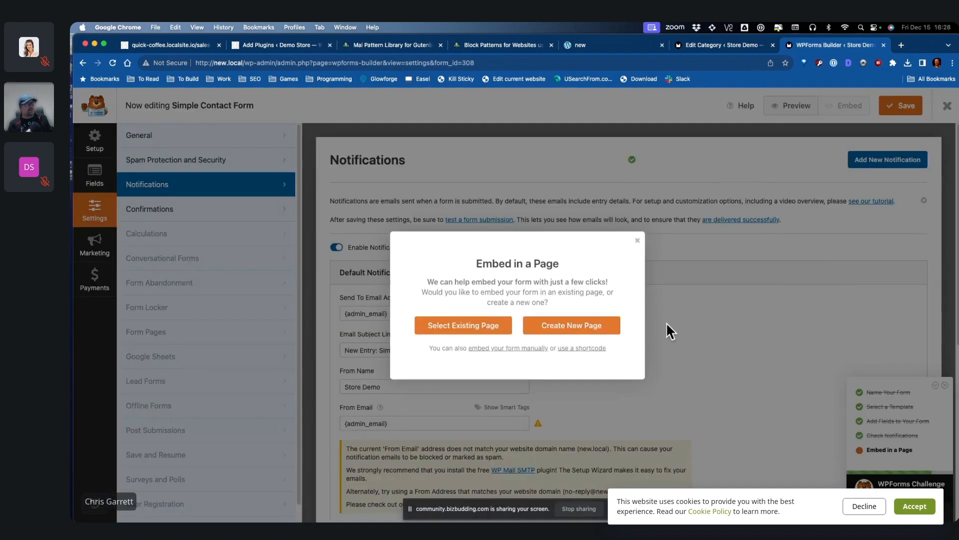
click(463, 325)
click(531, 320)
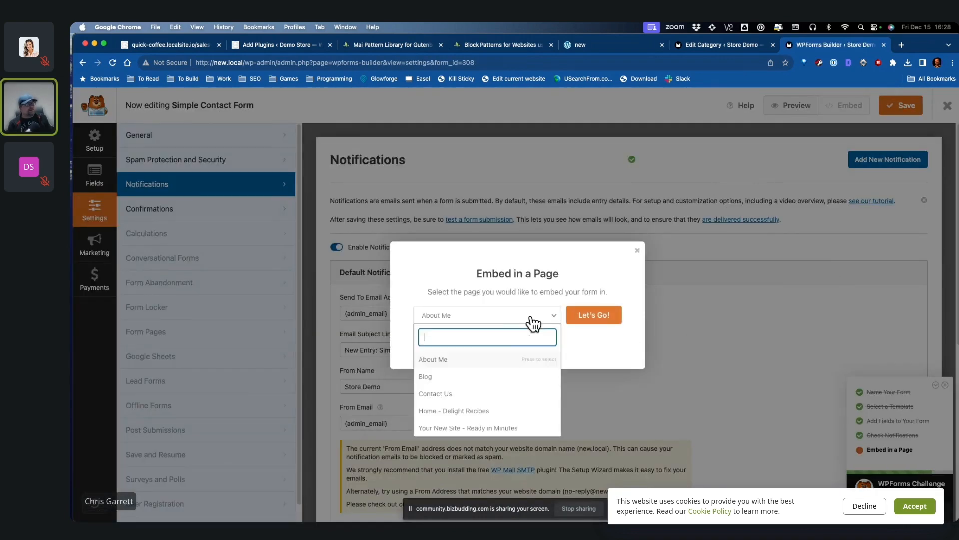
click(483, 397)
Step: Select Simple Contact Form in the Contact Us page's WPForms block and update the page
click(614, 322)
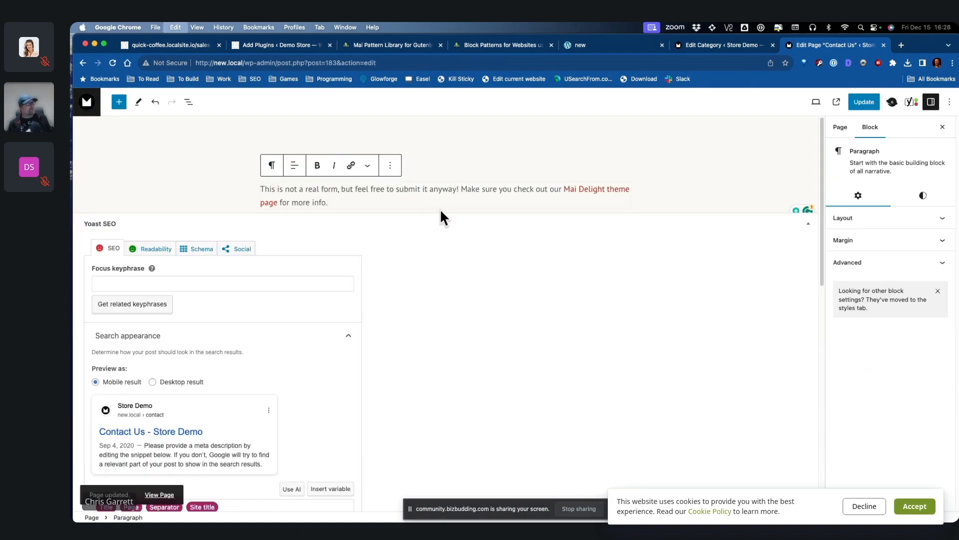
click(479, 265)
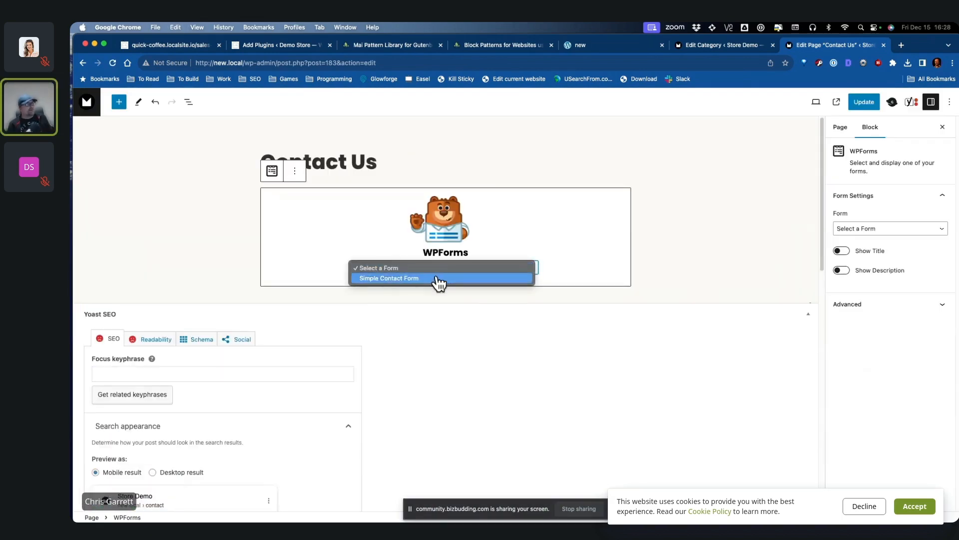
click(440, 276)
click(864, 101)
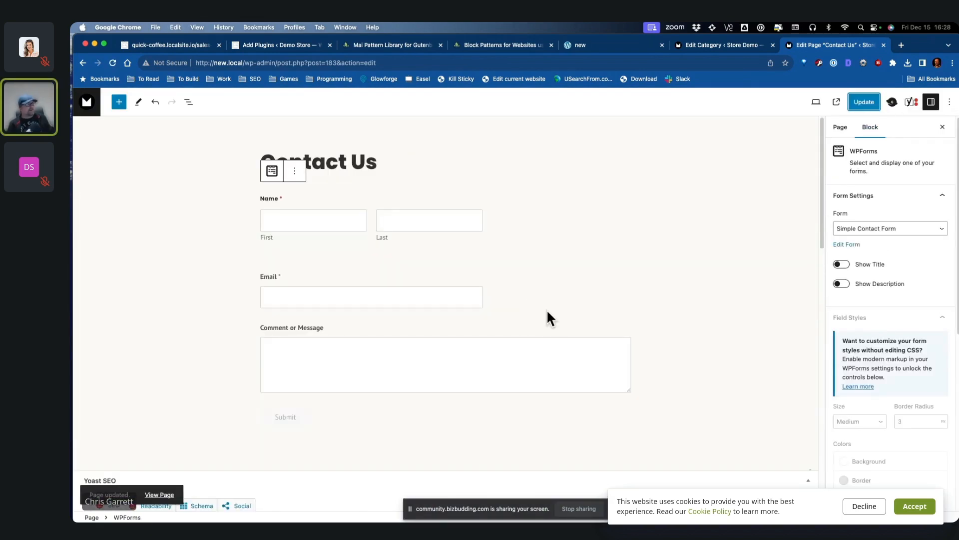
Step: Add an intro paragraph under the title promising a reply within 48 hours, update and view the page
click(405, 163)
key(Return)
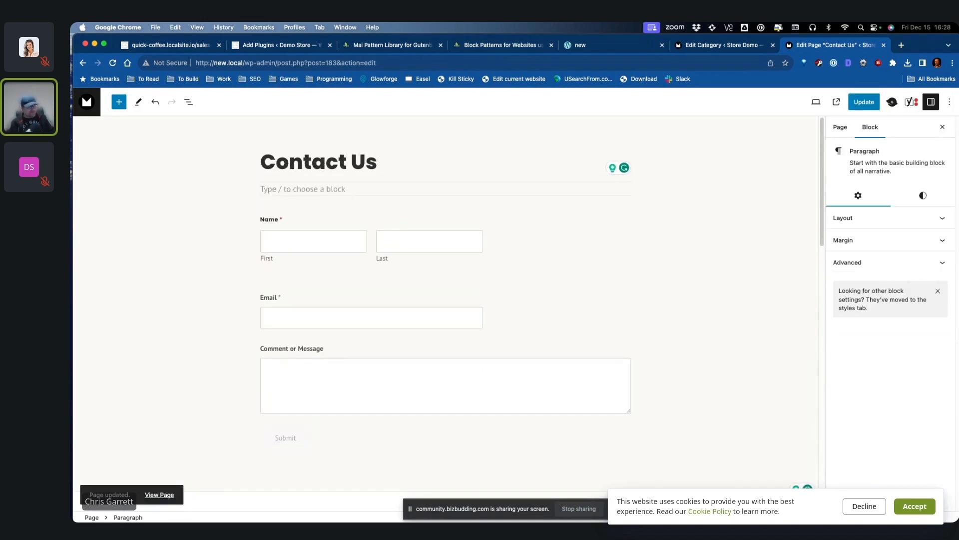
text(Feel f)
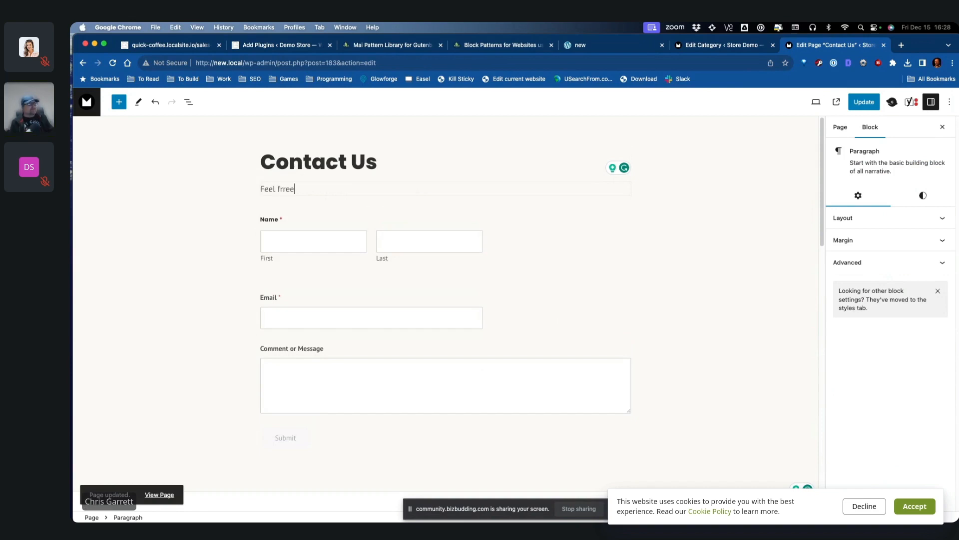
text(ree to conta)
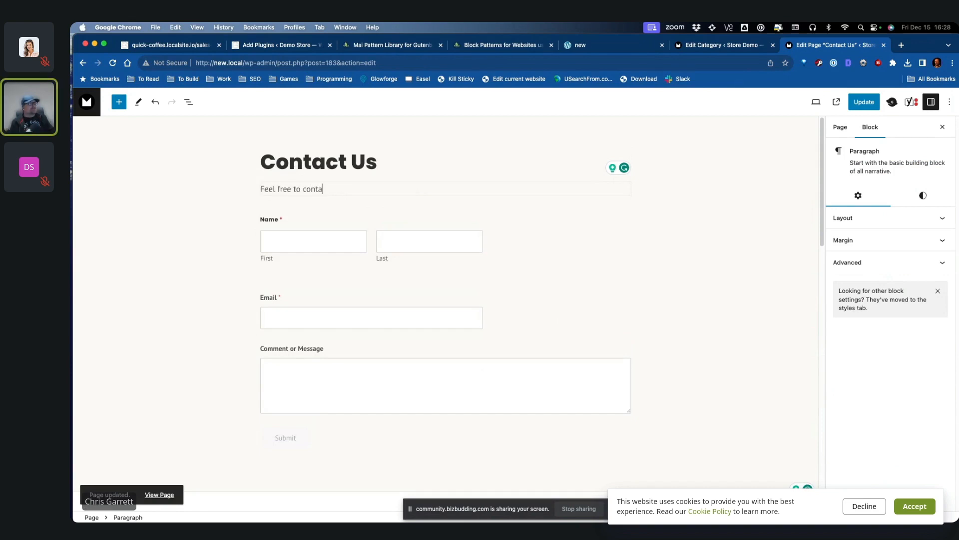
text(ct us at any time using the form below. If required we will respond within 4)
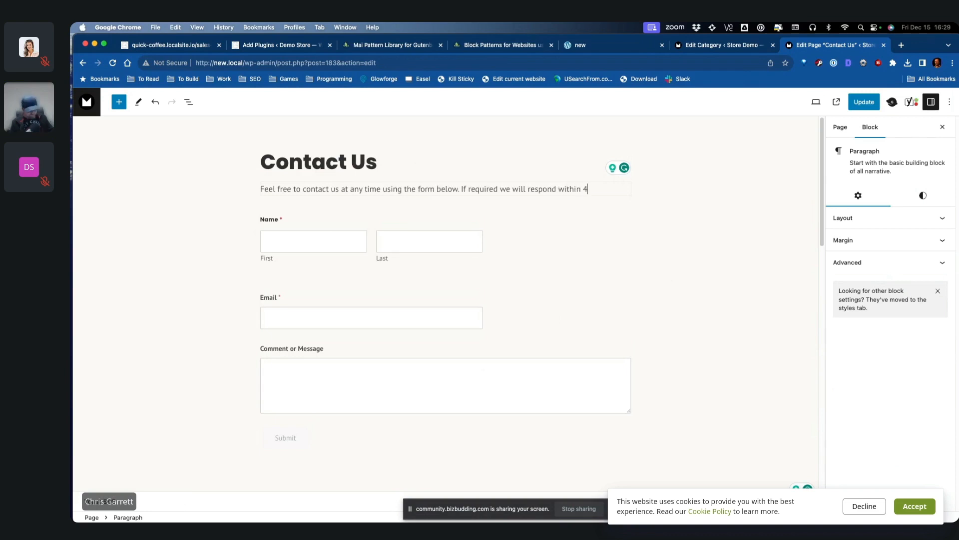
text(ours.)
click(864, 101)
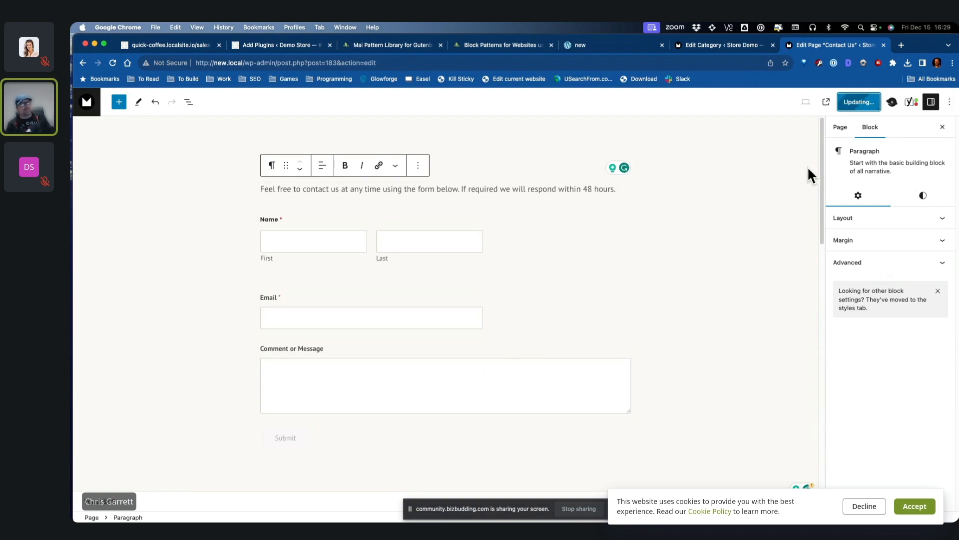
click(159, 506)
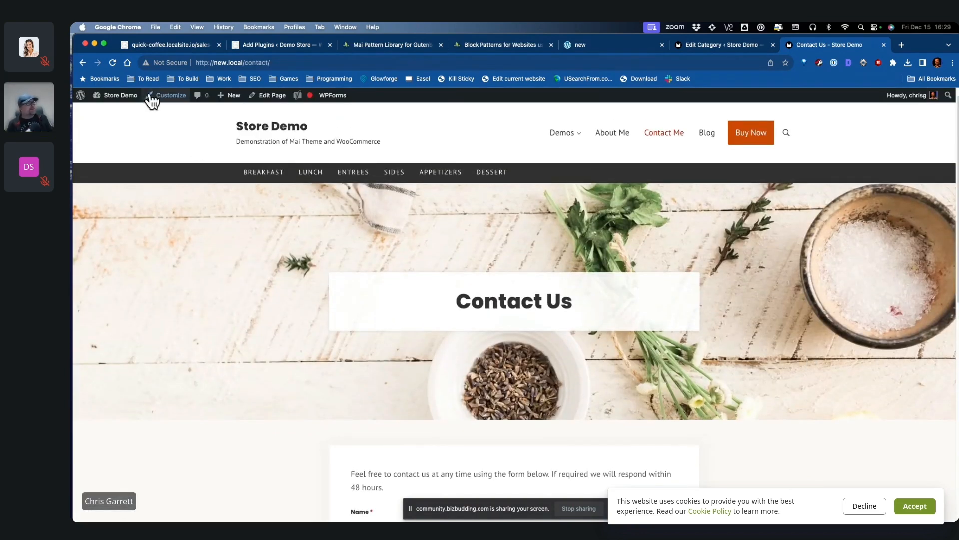
Step: In the Customizer's Page Header settings, reduce the header's bottom vertical spacing to 1vw
click(165, 105)
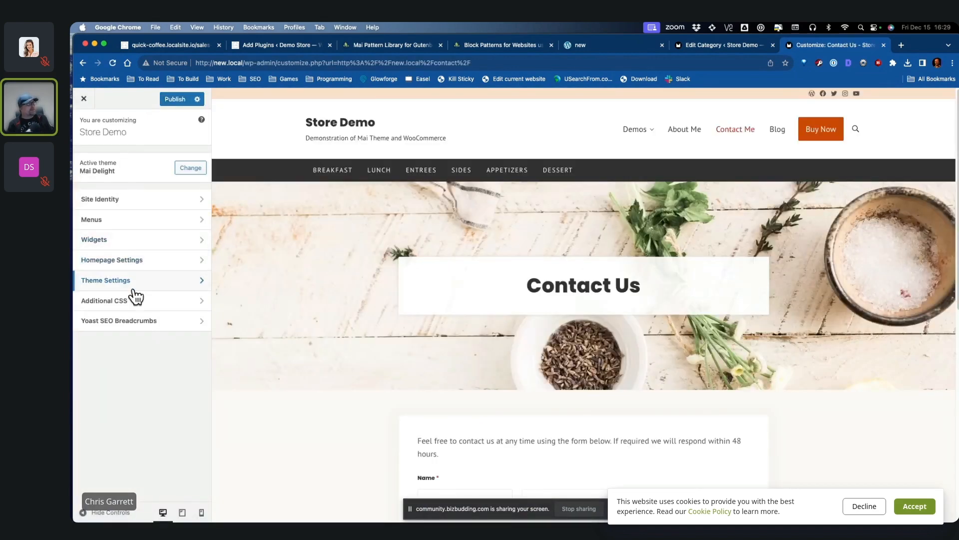
click(133, 286)
click(138, 258)
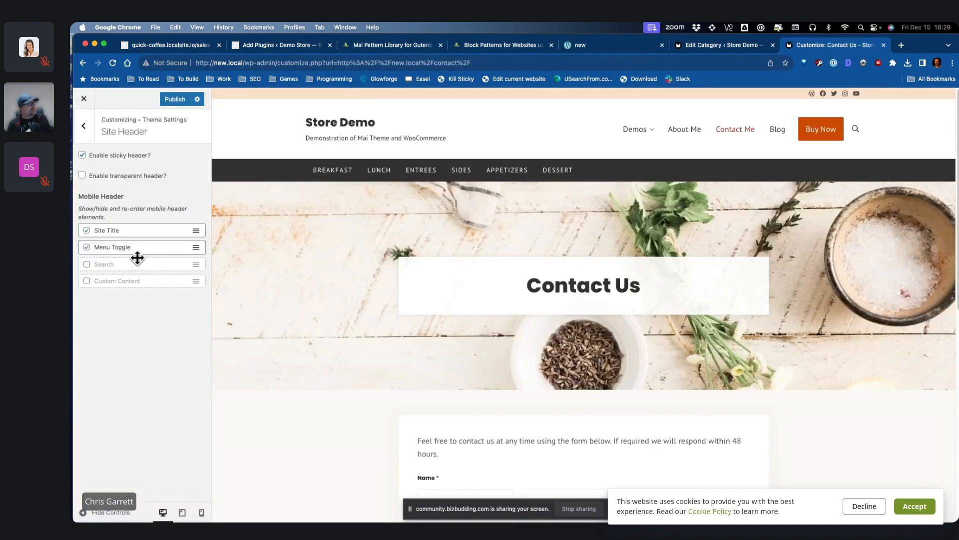
click(83, 125)
click(165, 276)
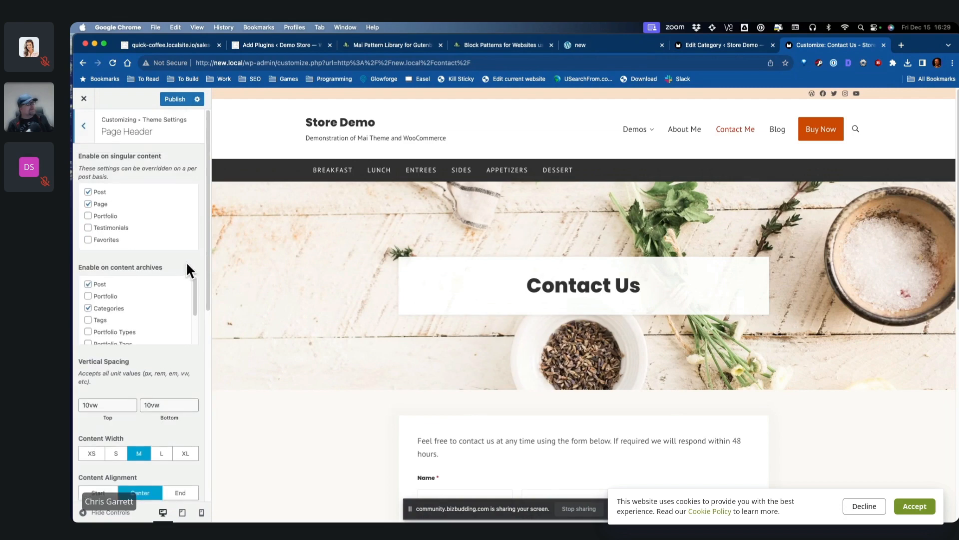
click(93, 405)
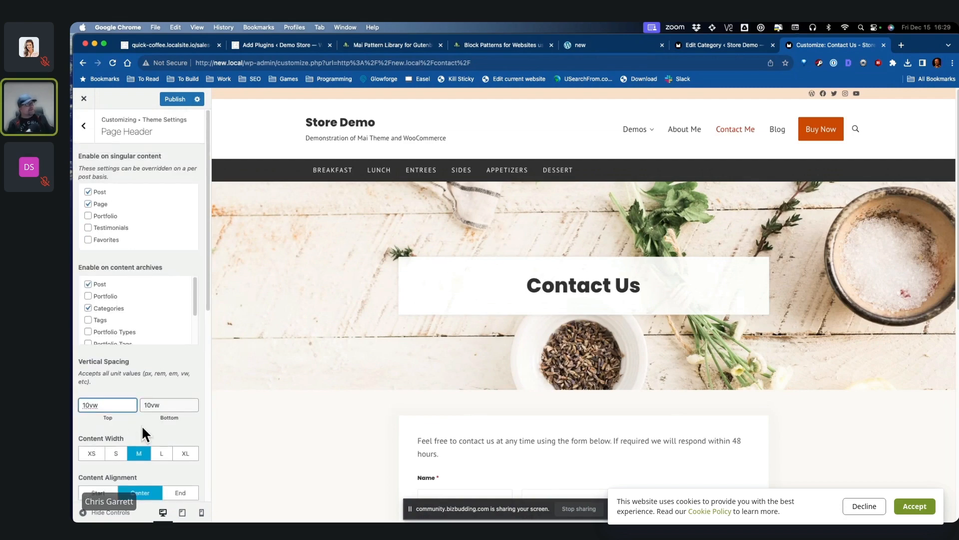
click(150, 405)
key(BackSpace)
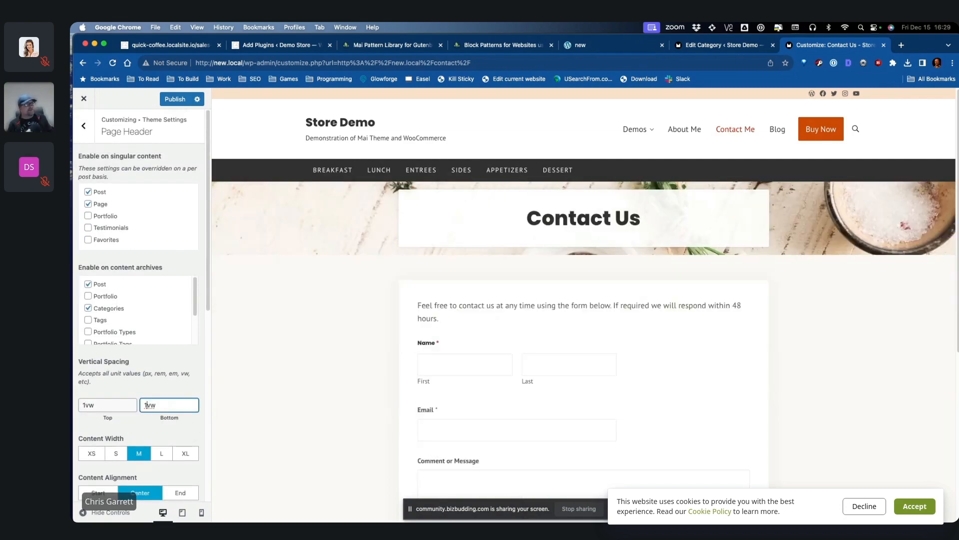
scroll(198, 233, down, 5)
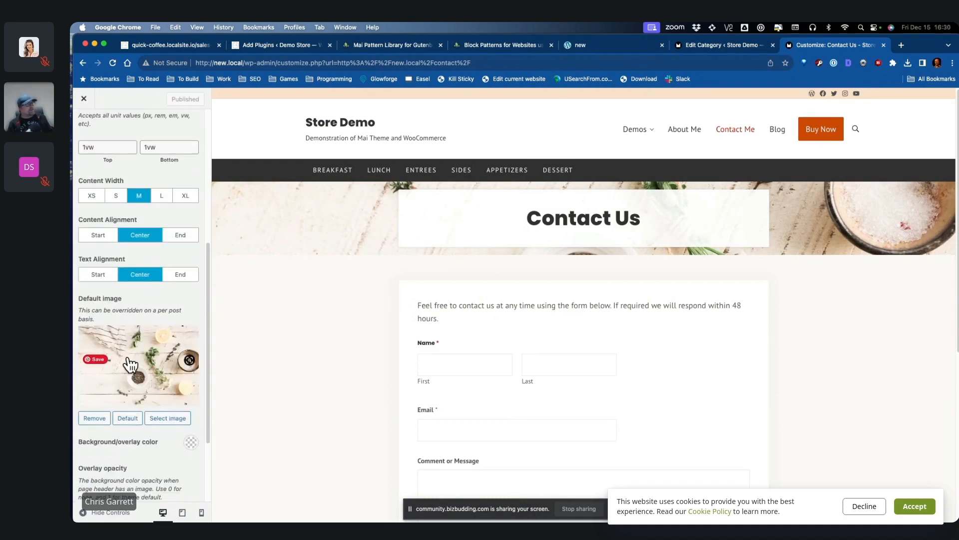
Step: Set the blueberry tart image as the default page header image
click(169, 419)
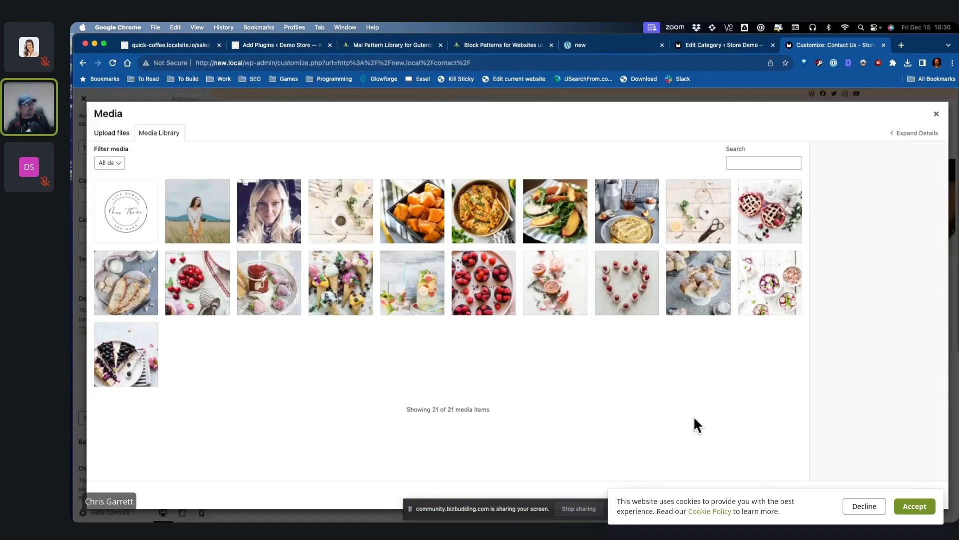
click(126, 355)
click(926, 496)
scroll(179, 409, down, 1)
scroll(180, 412, down, 1)
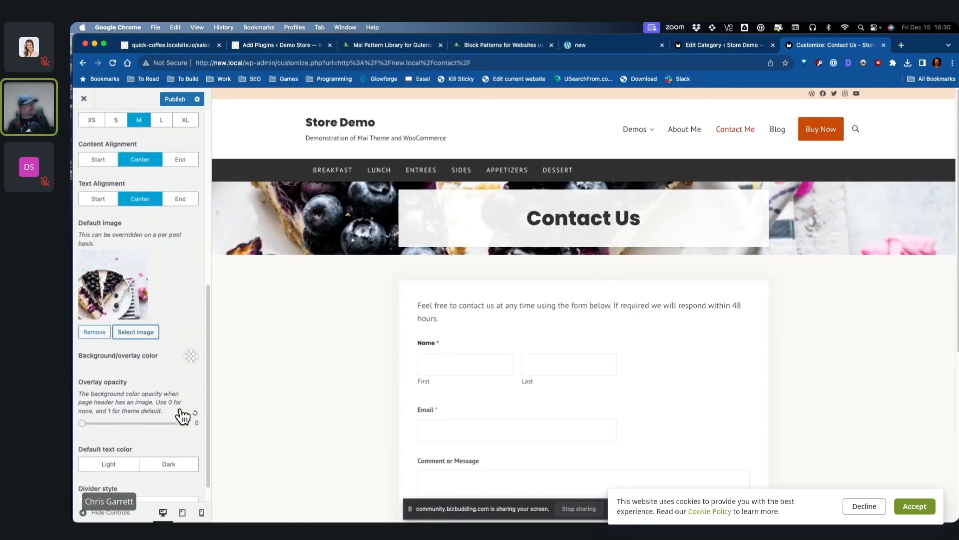
Step: Raise the header overlay opacity to 0.49 and set the divider style to None
click(124, 409)
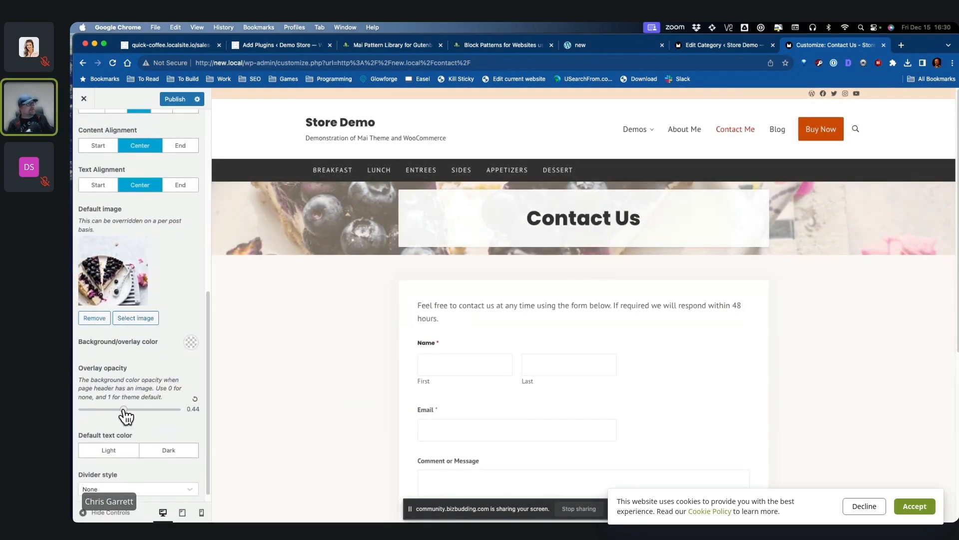
drag(123, 410, 128, 410)
scroll(196, 424, down, 1)
click(146, 477)
click(131, 490)
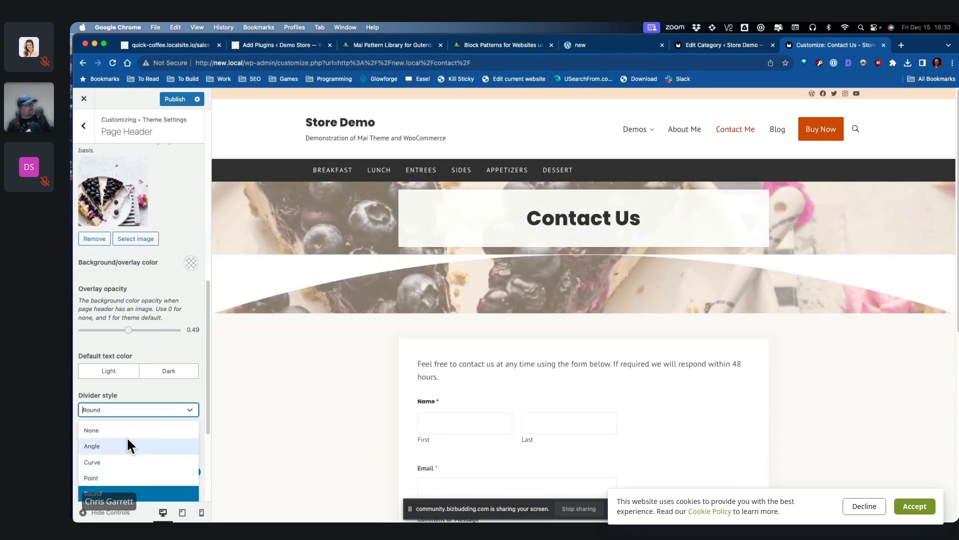
click(125, 430)
scroll(193, 364, up, 3)
click(83, 125)
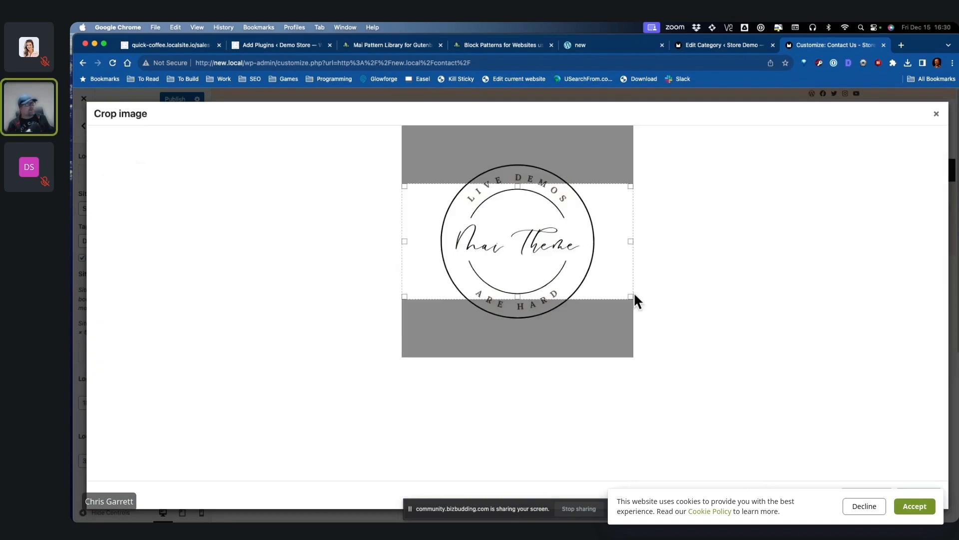
Step: Crop the Mai Theme logo square as the site logo and also use it as the logo on scroll
drag(632, 299, 598, 320)
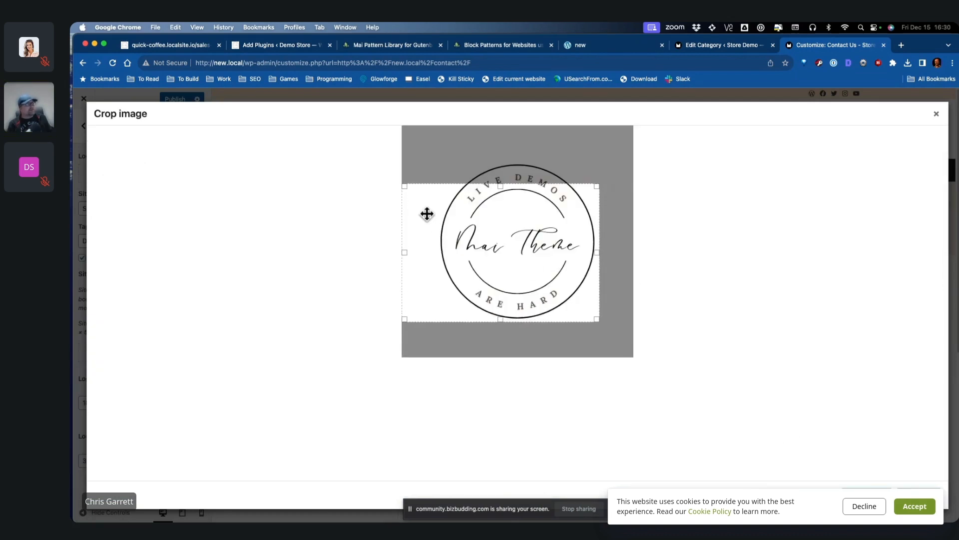
drag(402, 183, 433, 154)
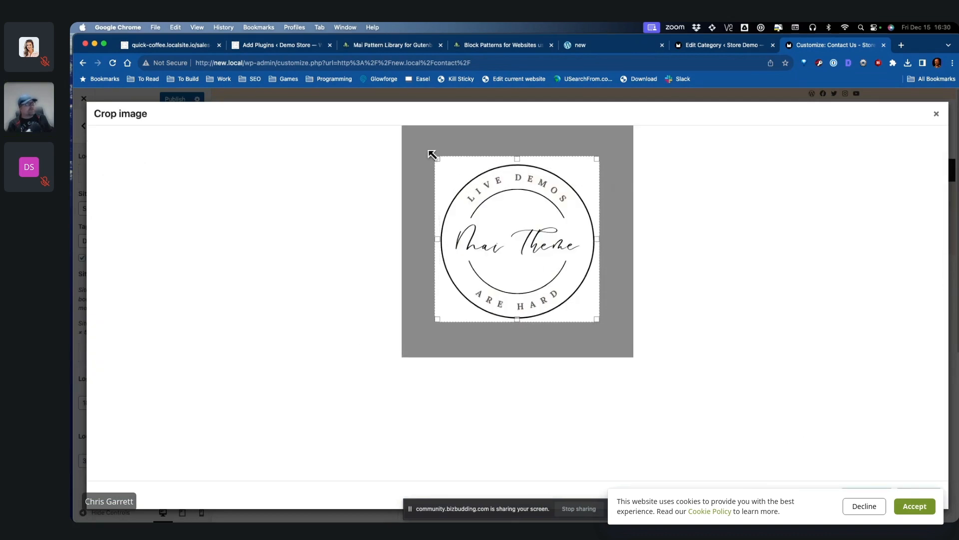
click(920, 495)
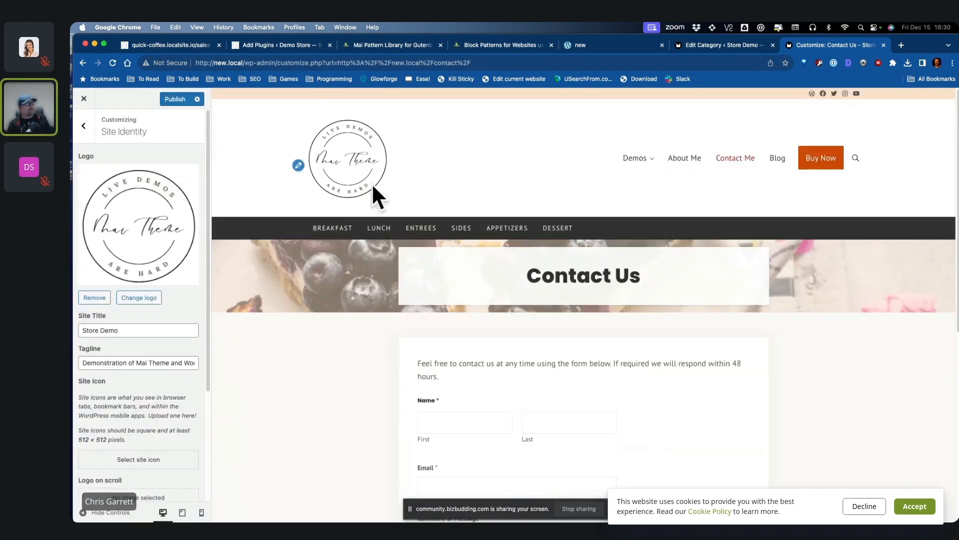
scroll(132, 354, down, 5)
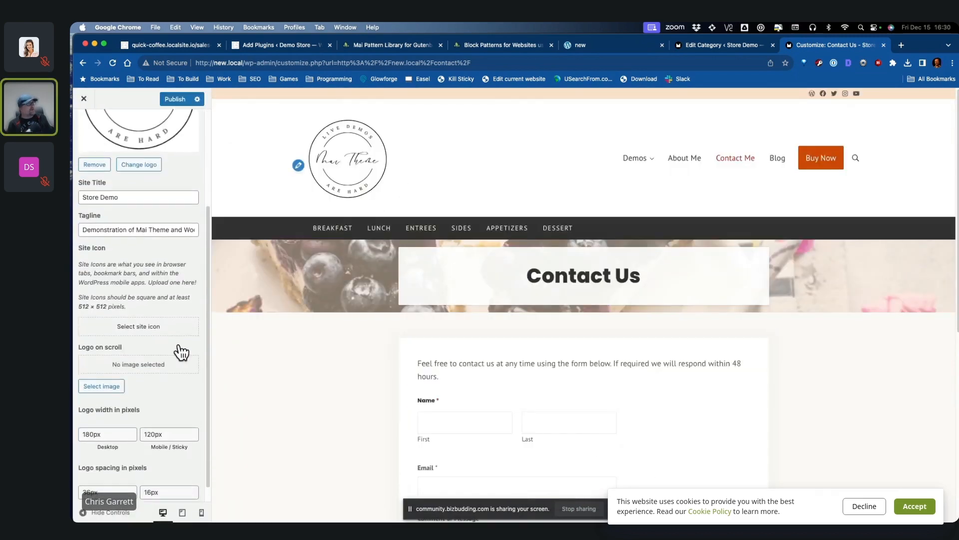
click(100, 372)
click(180, 228)
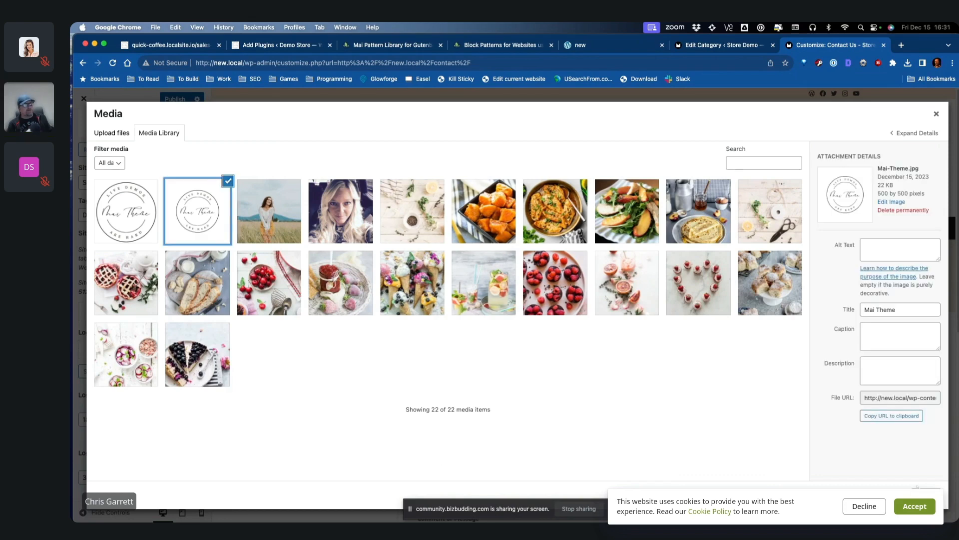
click(933, 496)
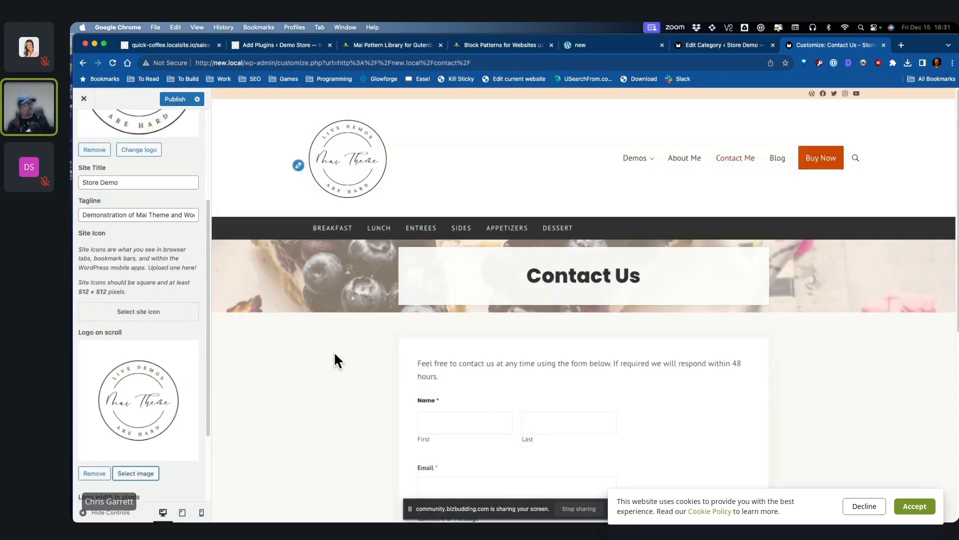
Step: Set the cropped Mai Theme logo as the site icon and publish the Customizer changes
scroll(329, 355, down, 5)
click(136, 312)
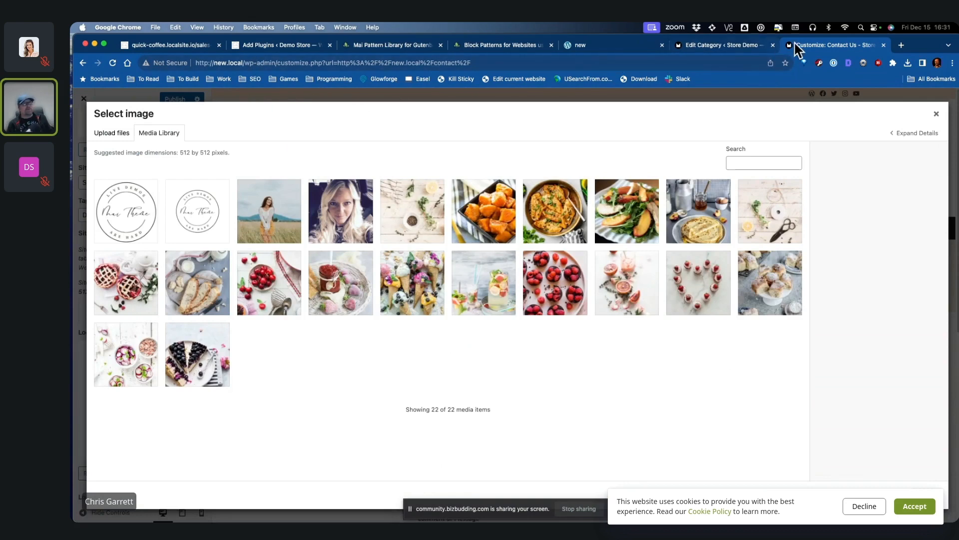
click(126, 211)
click(933, 486)
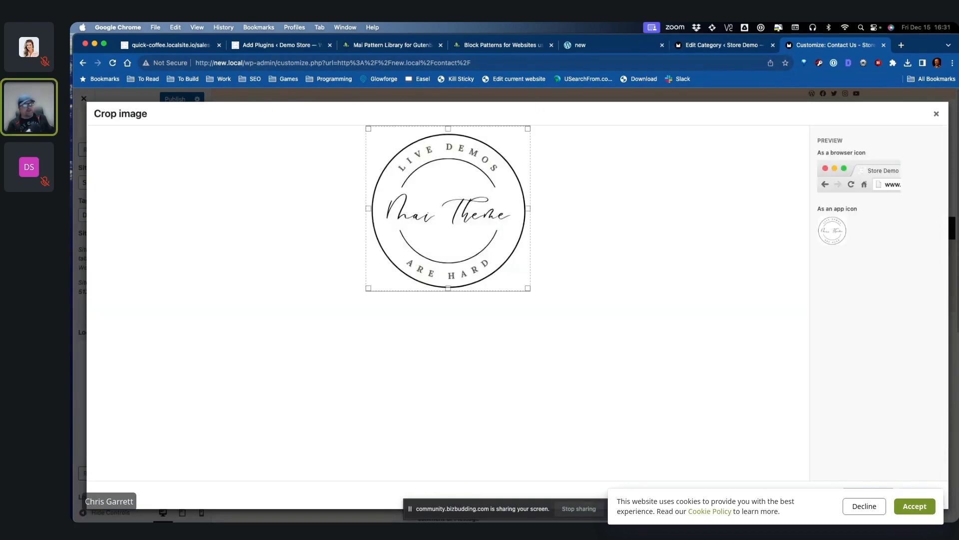
click(920, 495)
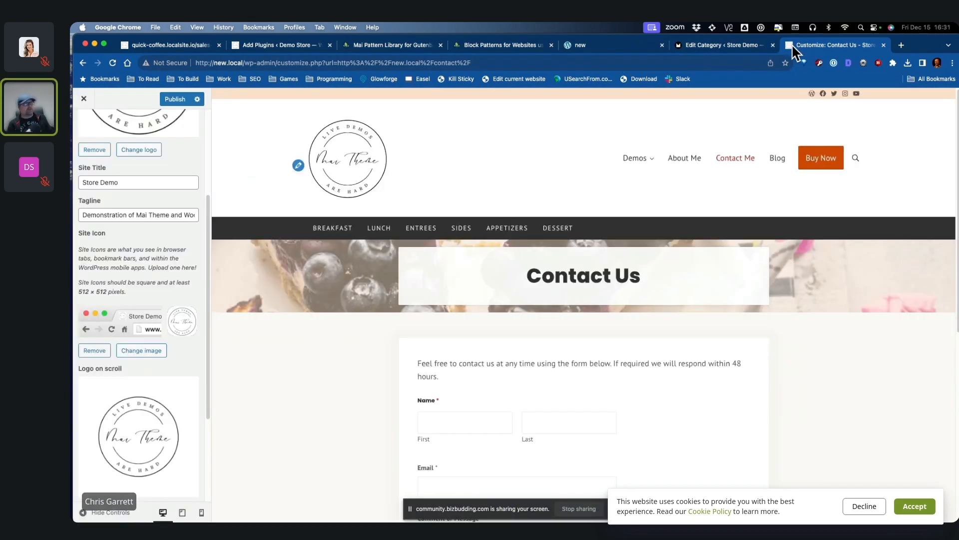
scroll(145, 340, down, 3)
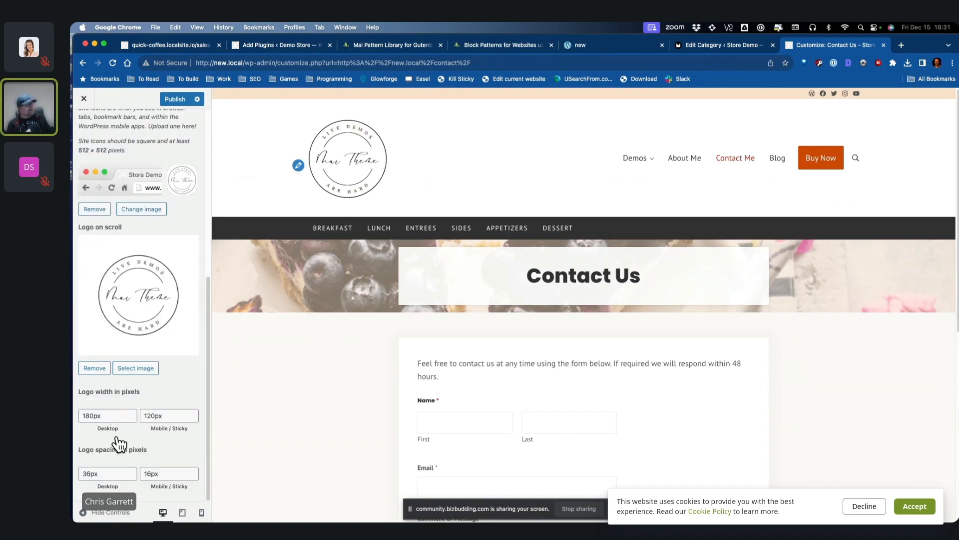
scroll(128, 457, up, 3)
click(178, 99)
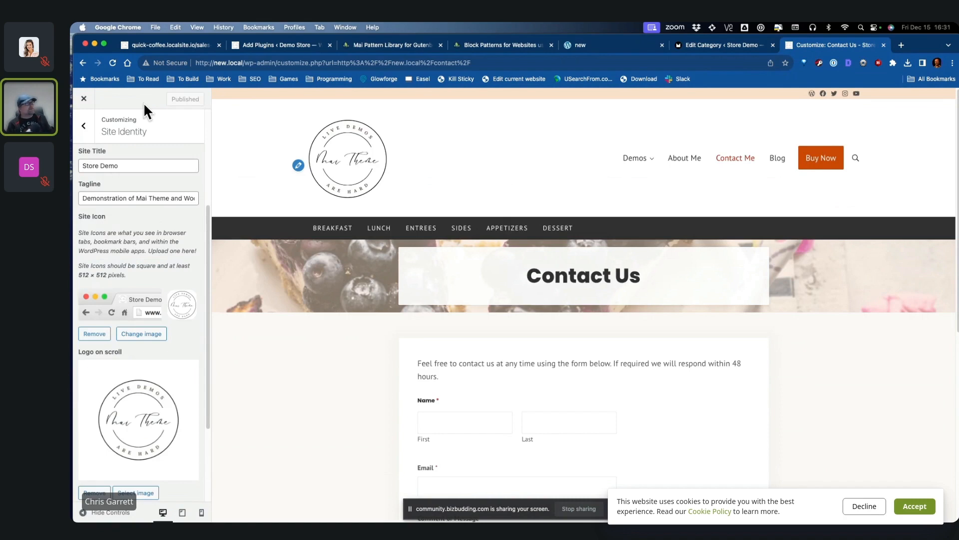
click(84, 126)
Step: In Customizer Menus, open the header menu and expand the Demos item's settings
click(110, 229)
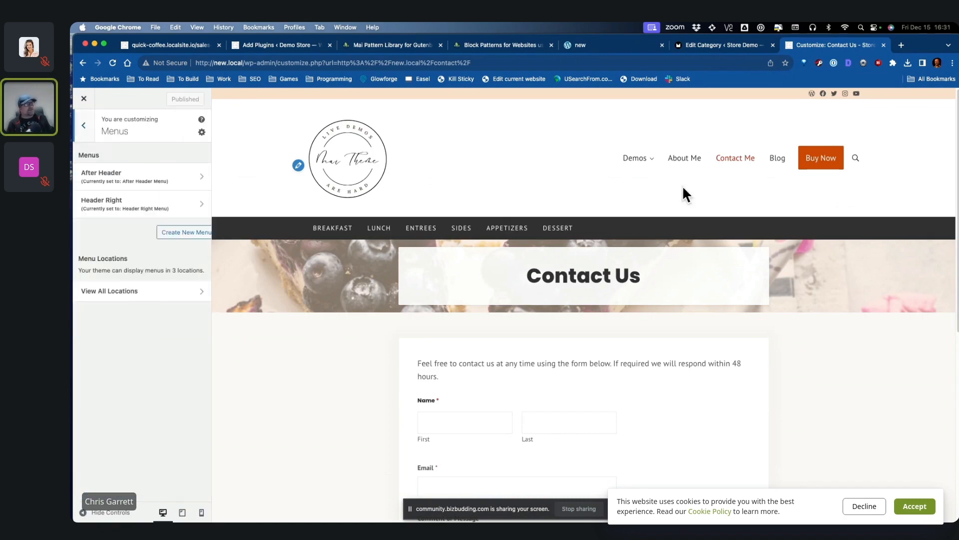
click(193, 210)
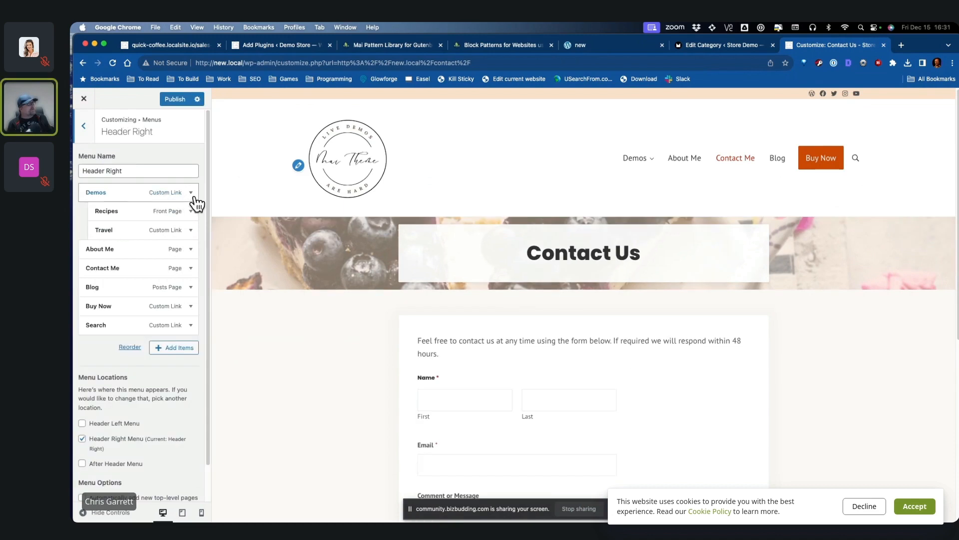
click(194, 196)
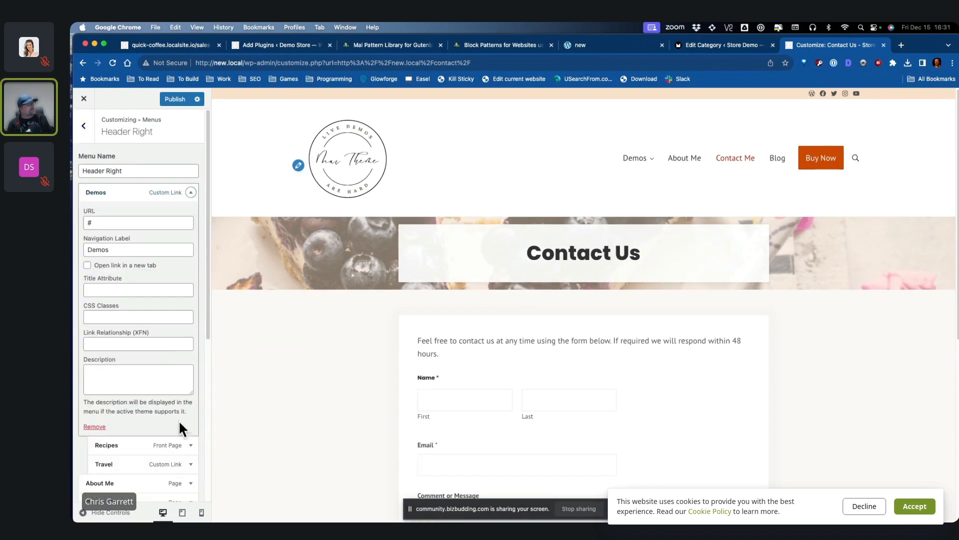
scroll(179, 419, down, 4)
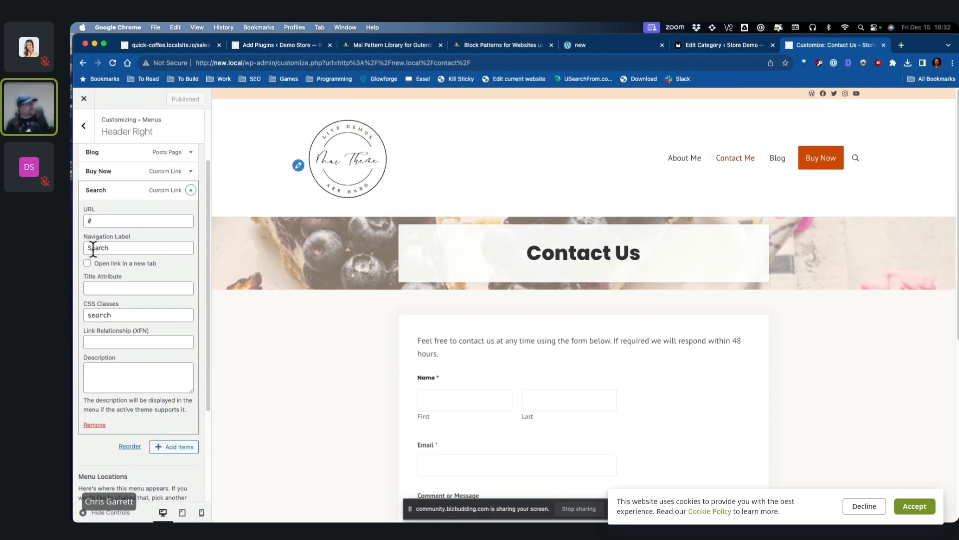
scroll(139, 292, up, 3)
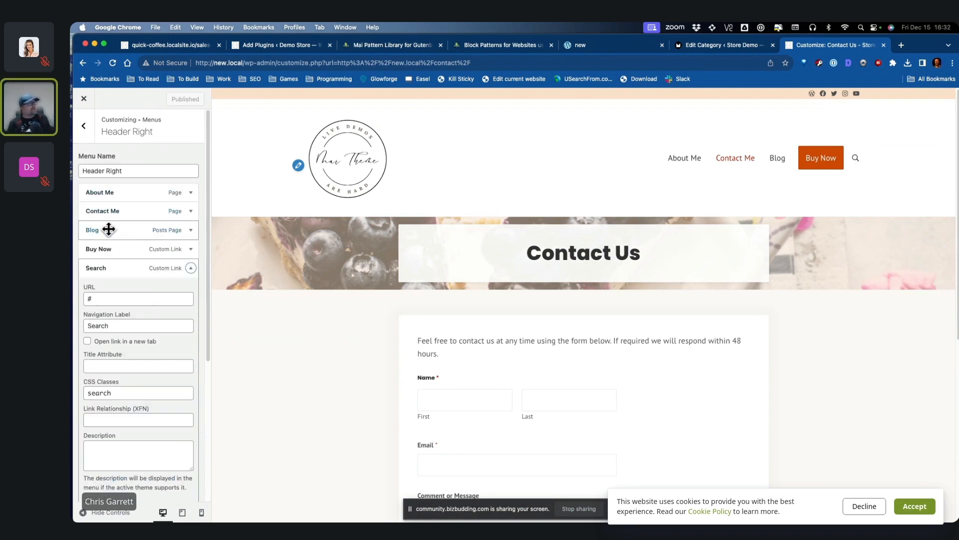
scroll(150, 299, down, 5)
click(179, 338)
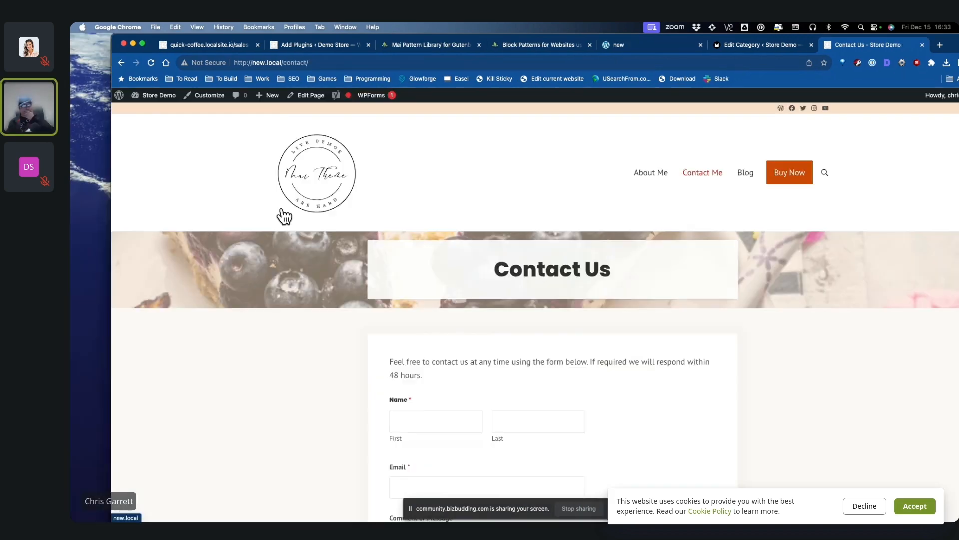
Step: Load the home page via the logo to review it, then go to the admin Dashboard
click(331, 181)
scroll(770, 313, down, 4)
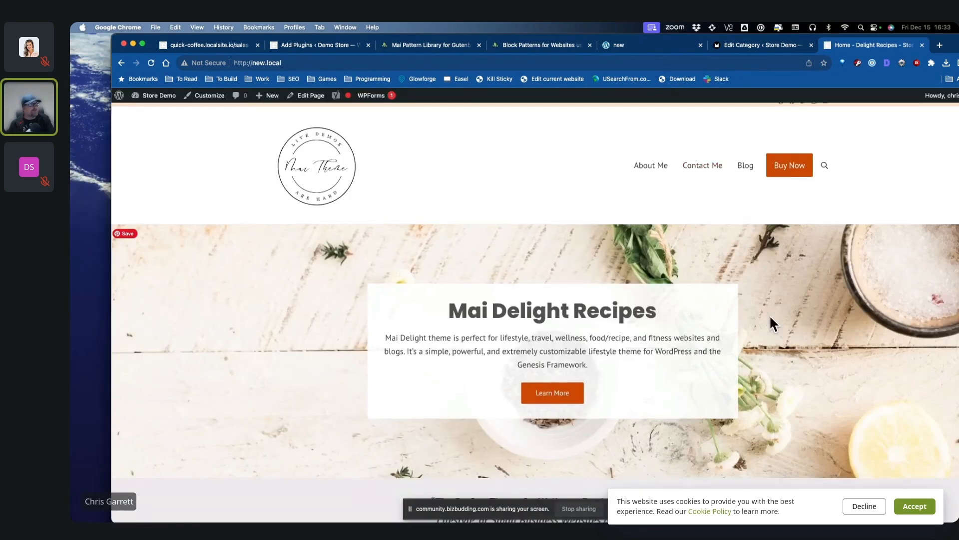
scroll(770, 311, up, 4)
scroll(785, 303, down, 5)
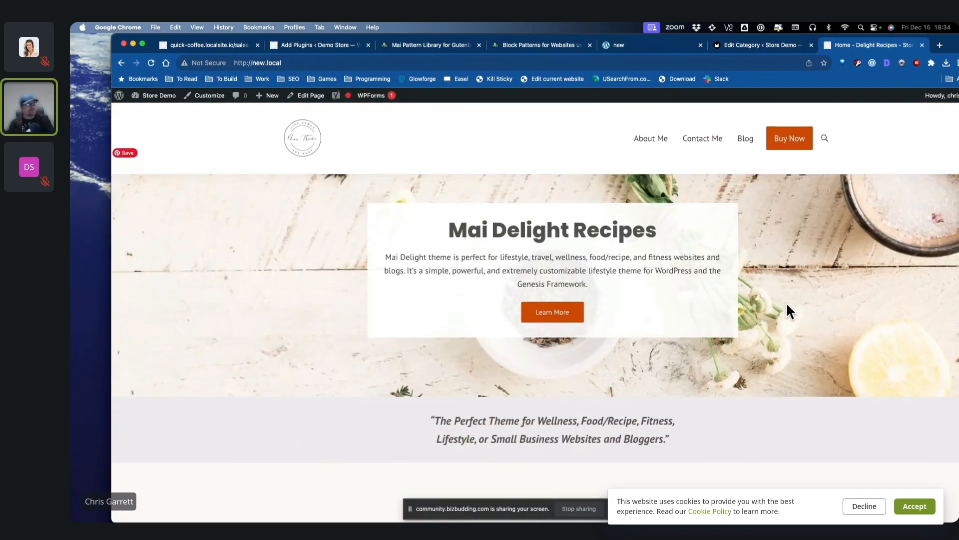
scroll(784, 302, up, 5)
click(150, 110)
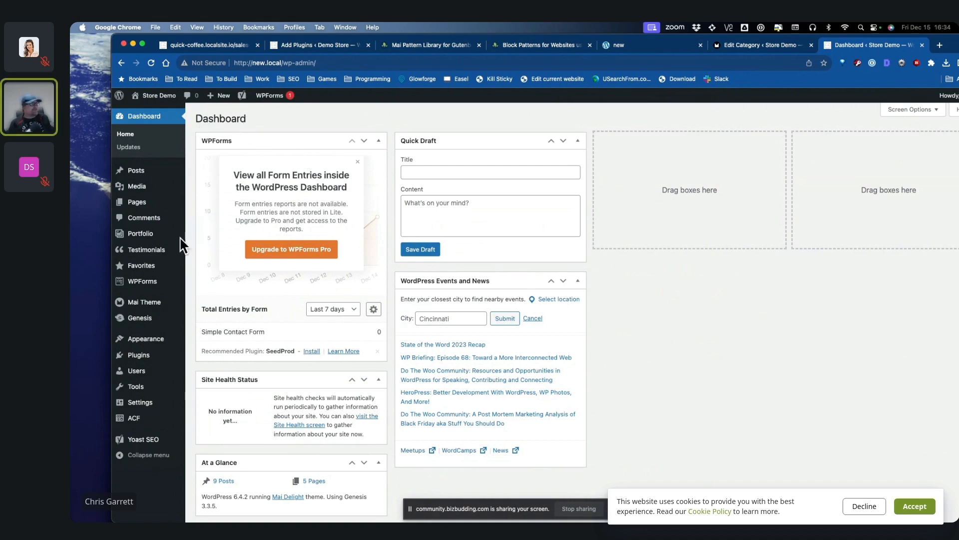
Step: Search the Add Plugins page for 'woo' and install the WooCommerce plugin
mouse_move(170, 355)
click(228, 371)
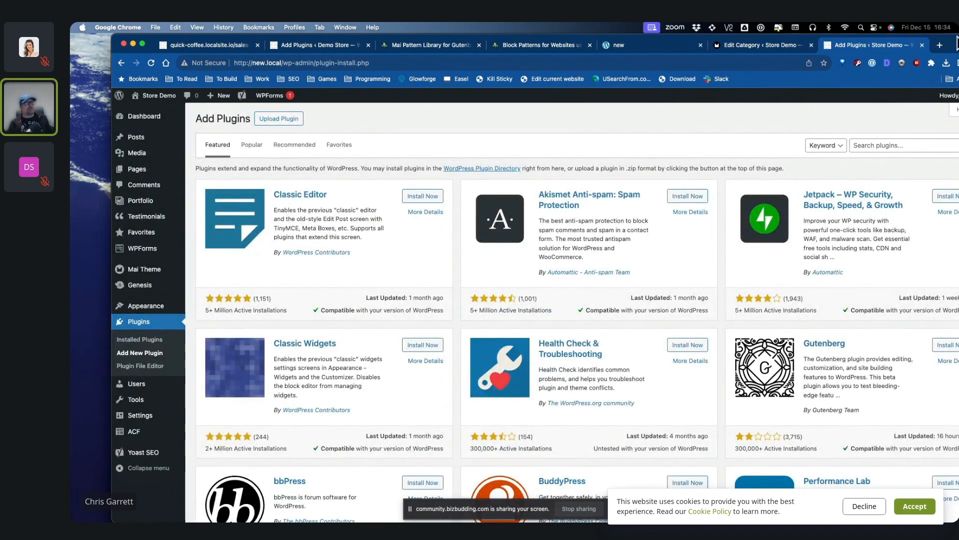
drag(958, 38, 936, 38)
click(862, 149)
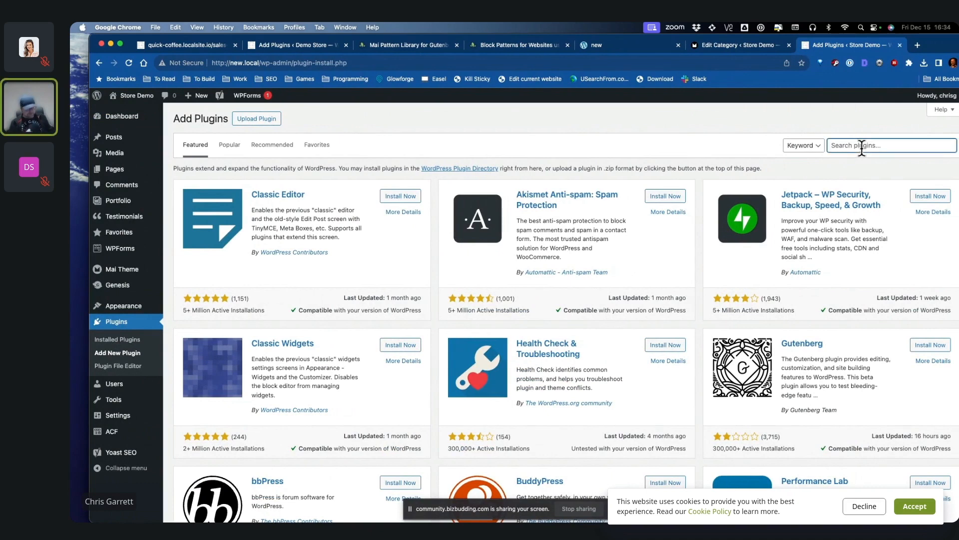
text(woocommerce)
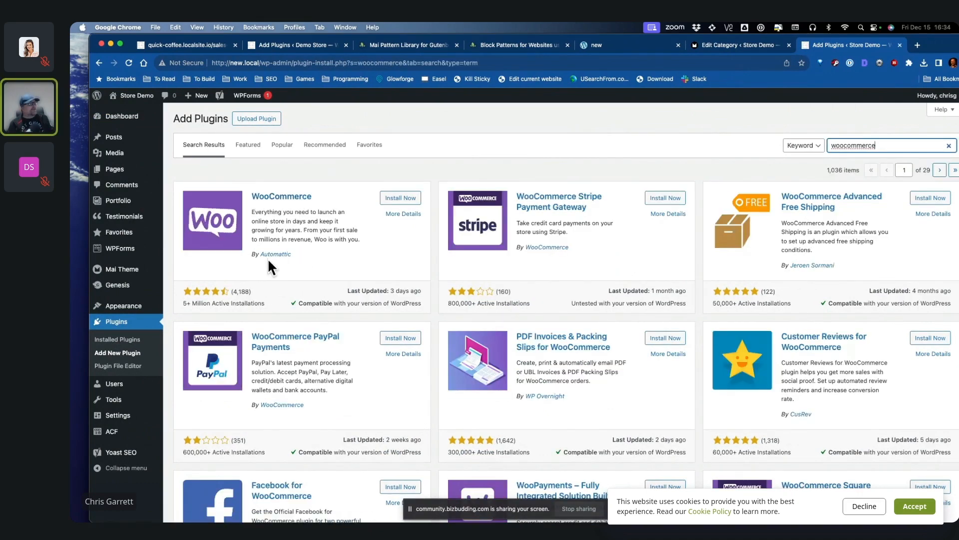
click(401, 197)
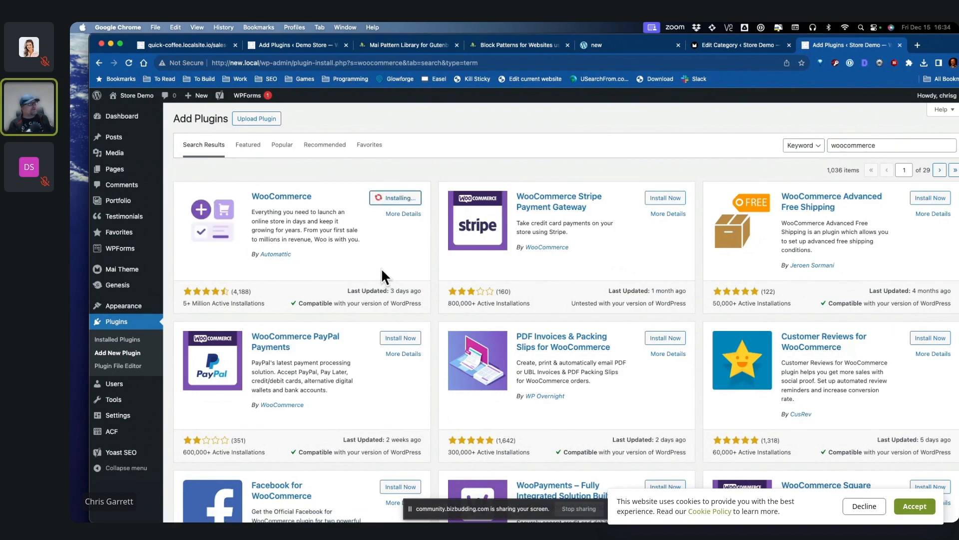
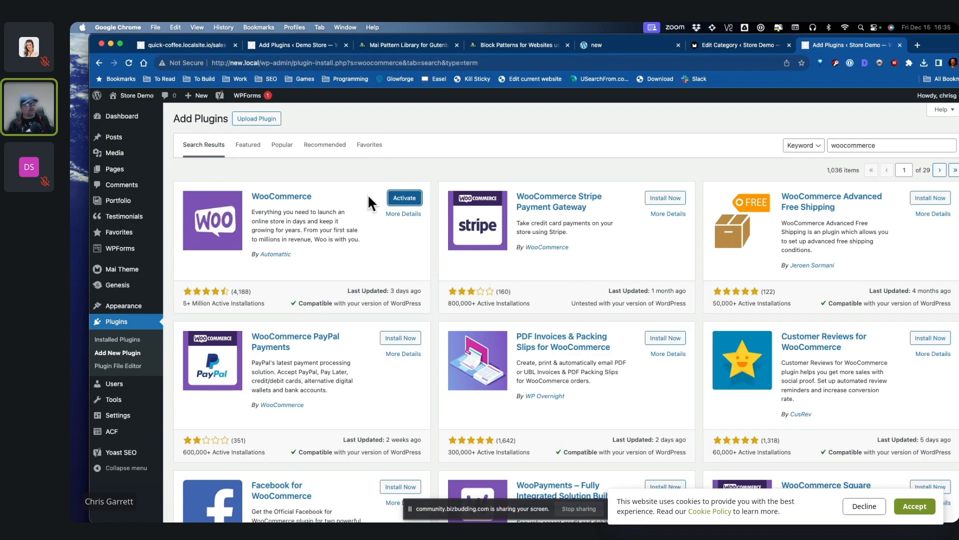
Step: Activate the freshly installed WooCommerce plugin to bring up its setup wizard
click(402, 339)
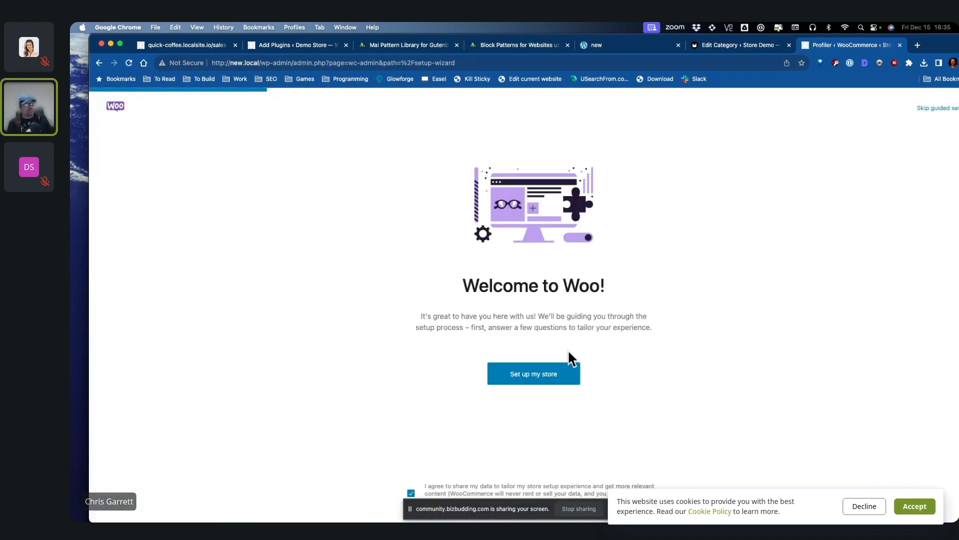
Step: Describe the store as a client build in Clothing and accessories, located in the United Kingdom
click(562, 381)
click(533, 318)
click(534, 362)
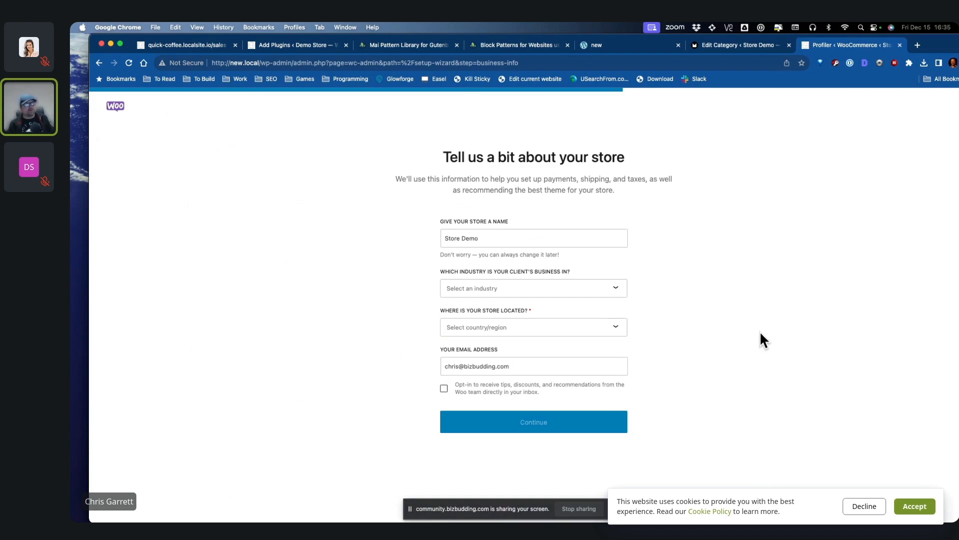
click(530, 289)
click(520, 311)
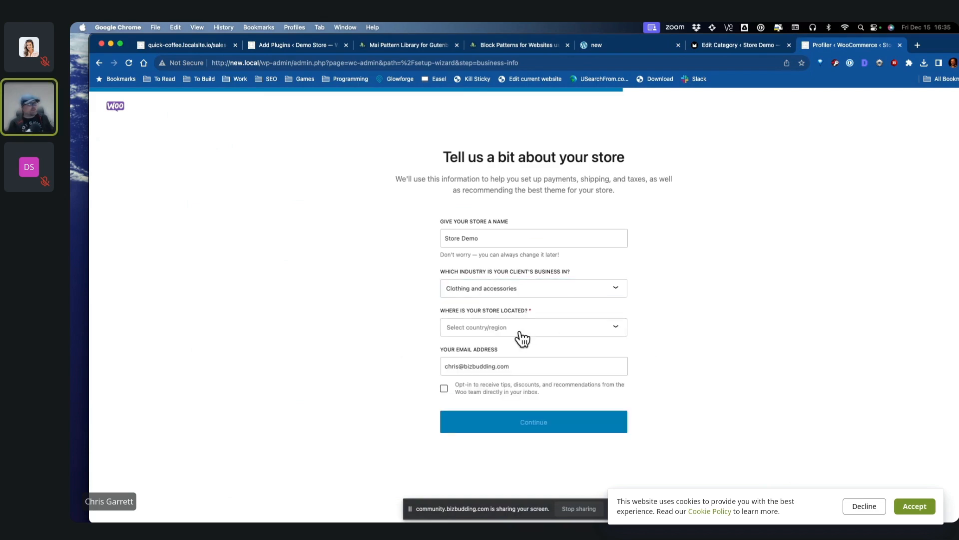
click(508, 427)
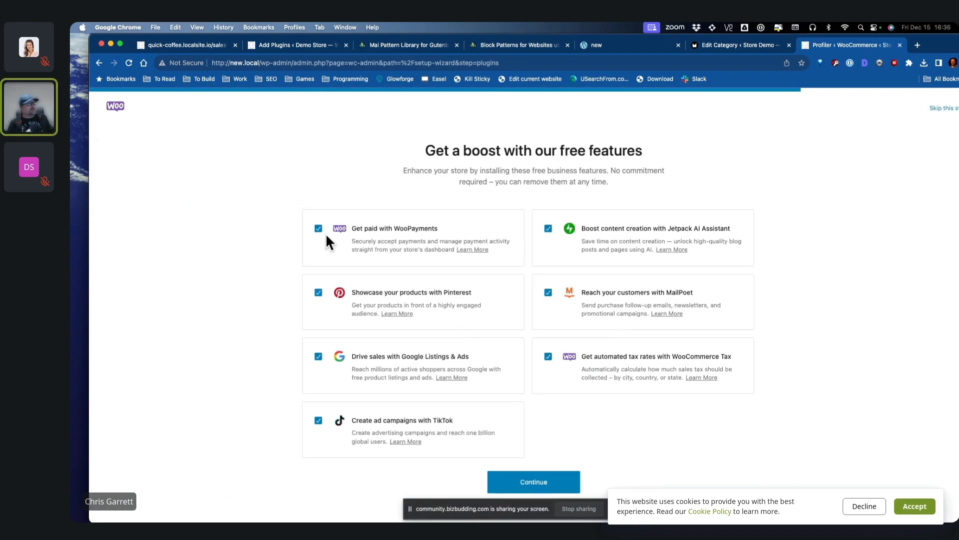
Step: Skip Pinterest, Google Listings & Ads, TikTok and Jetpack AI, then install the remaining features
click(318, 293)
click(318, 357)
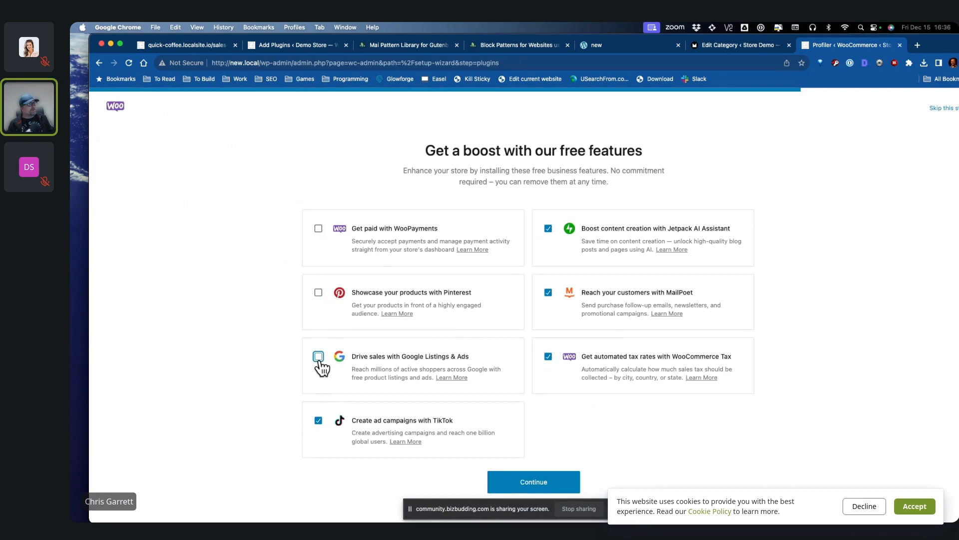
click(318, 422)
click(549, 229)
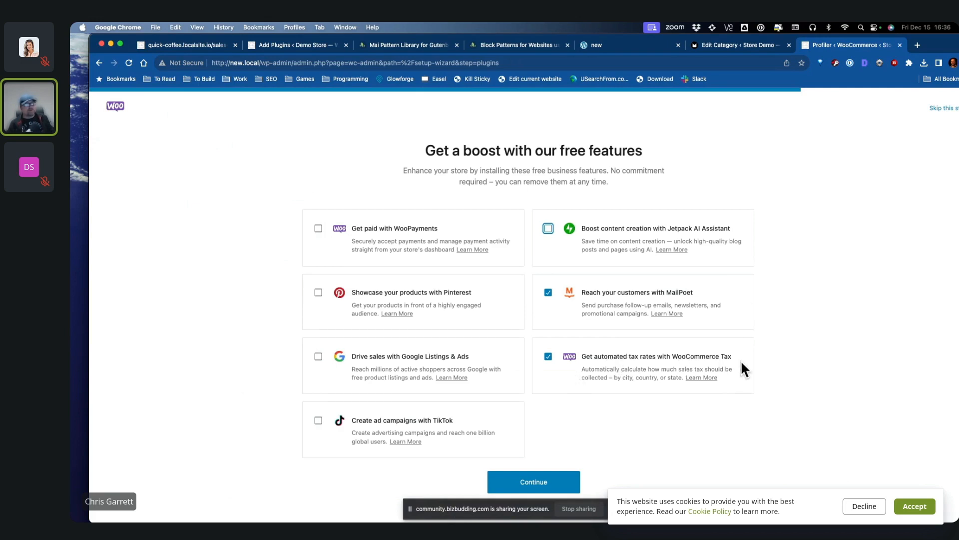
click(555, 479)
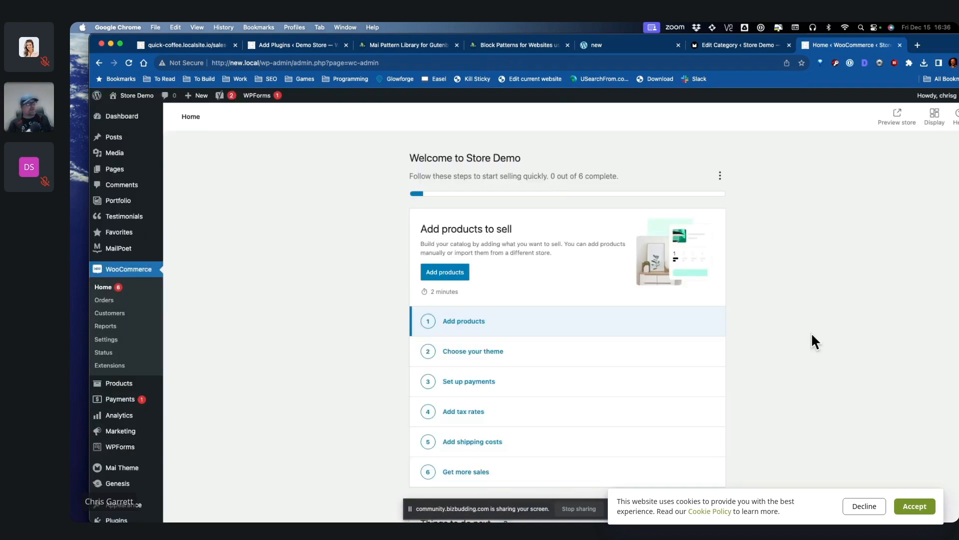
Step: From WooCommerce Home's Add products options, create a new Digital product
double_click(948, 45)
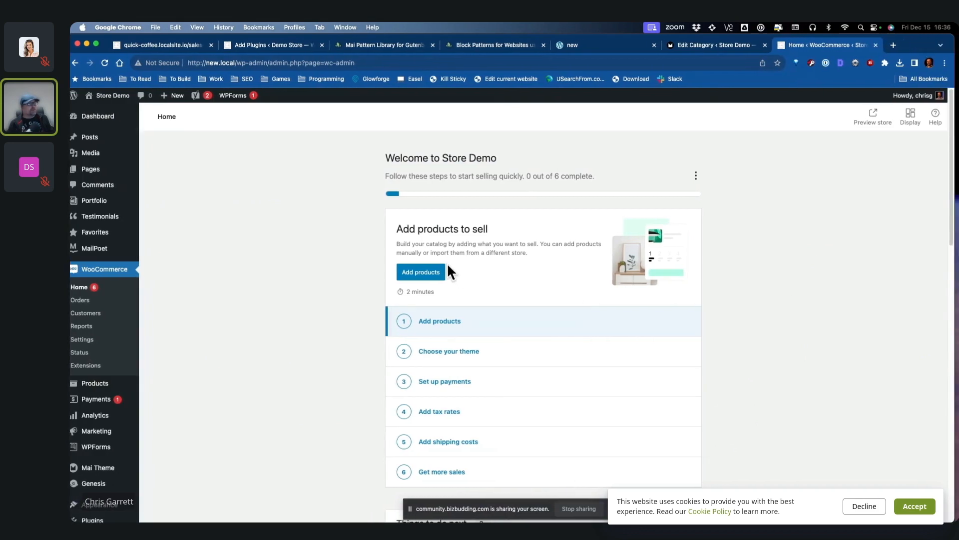
click(432, 269)
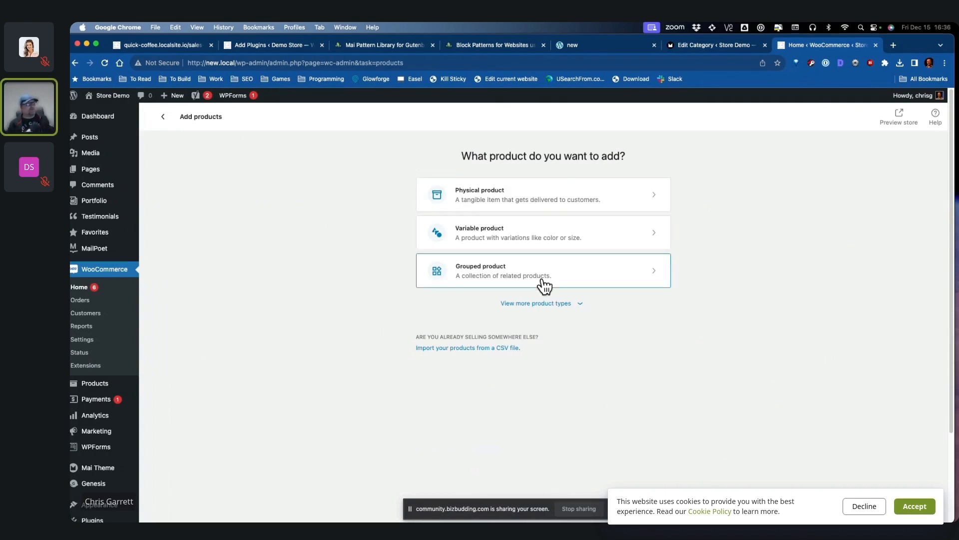
click(542, 305)
scroll(694, 320, down, 3)
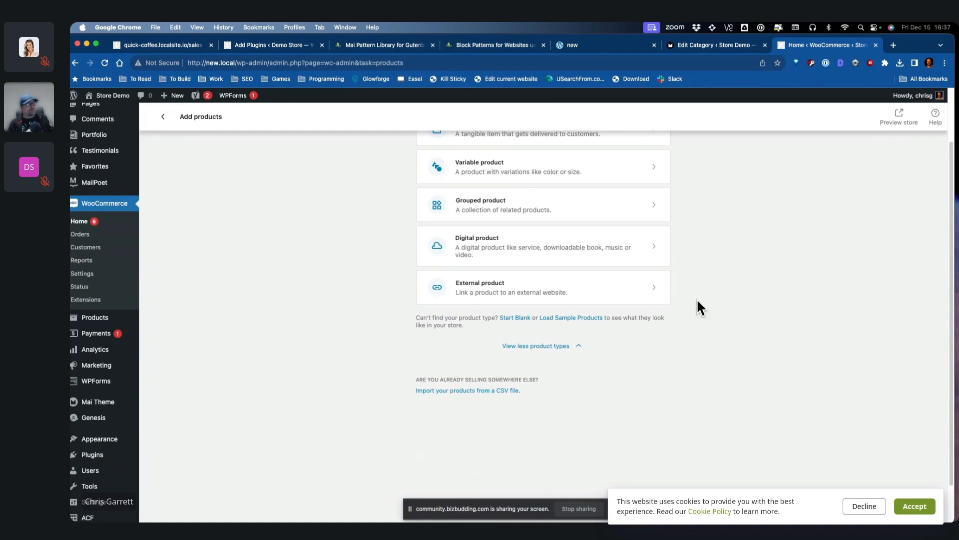
click(513, 251)
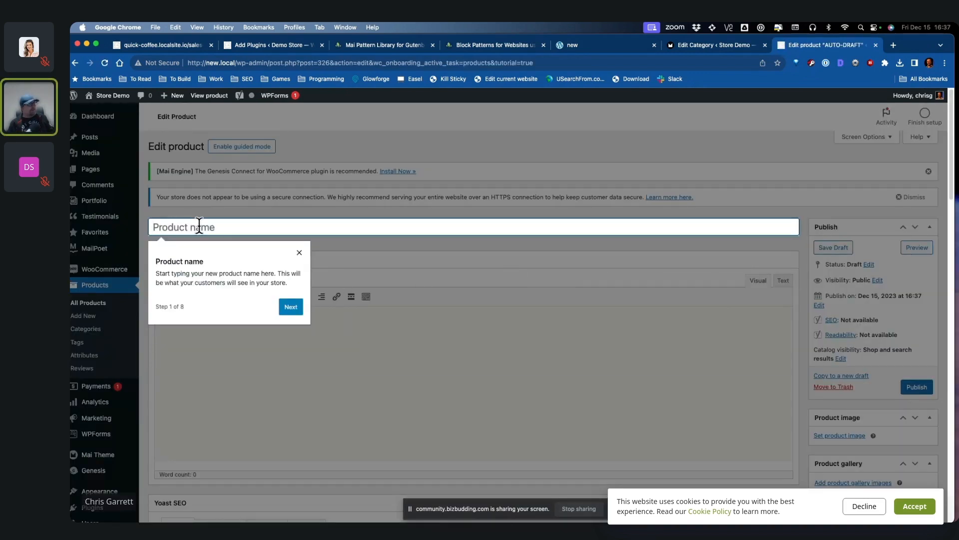
Step: Title the product 'My Awesome Ebook' and describe it as giving customers everything for a good buying decision
text(My Awesome Ebook)
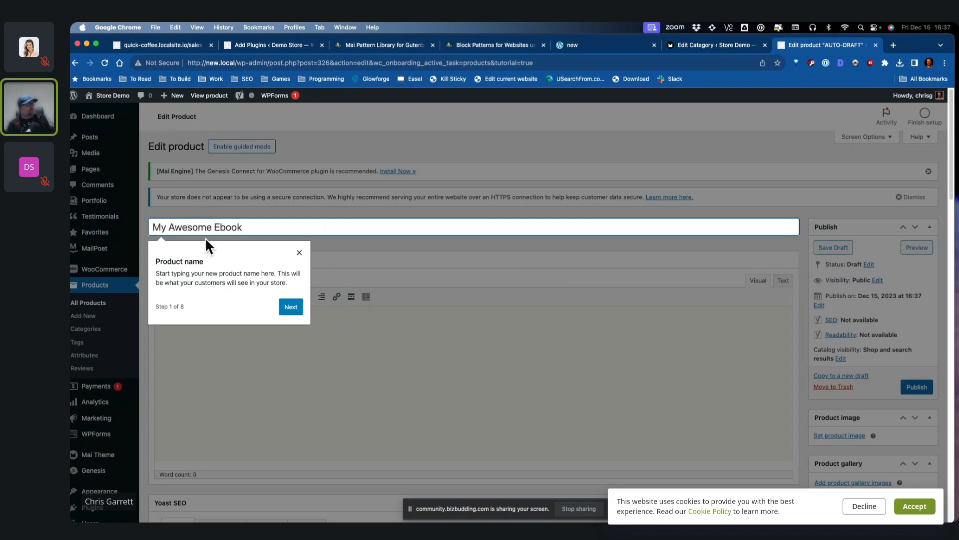
click(289, 309)
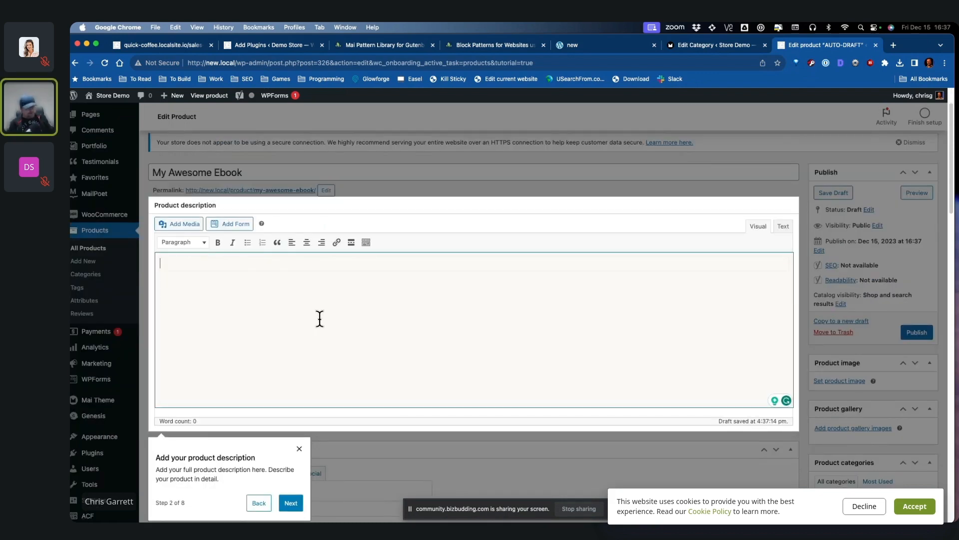
text(Main product description where)
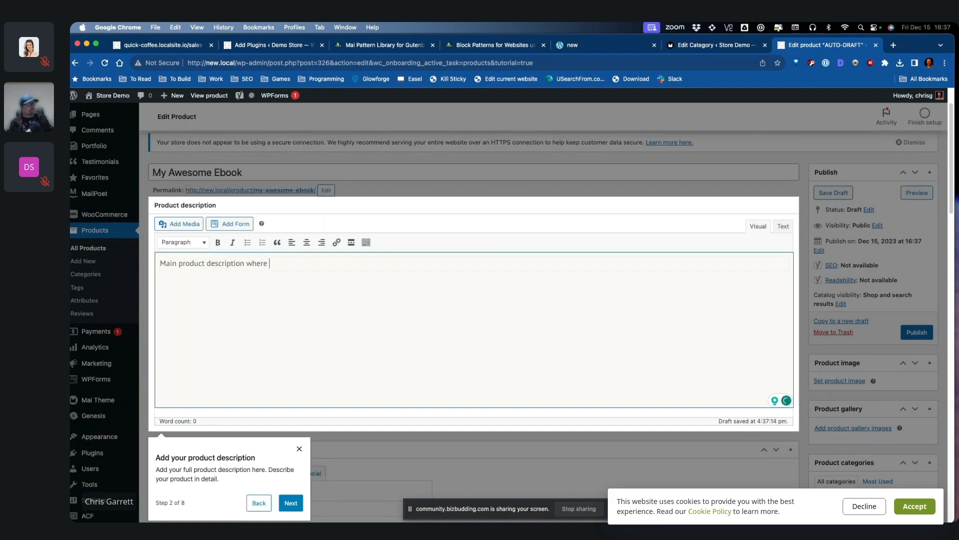
text( you really)
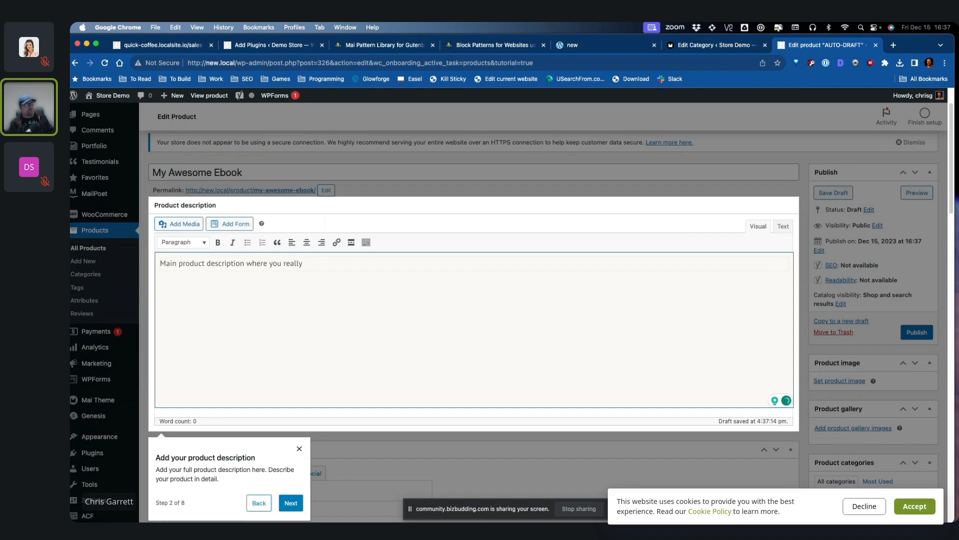
text( gu)
key(BackSpace)
text(ive all )
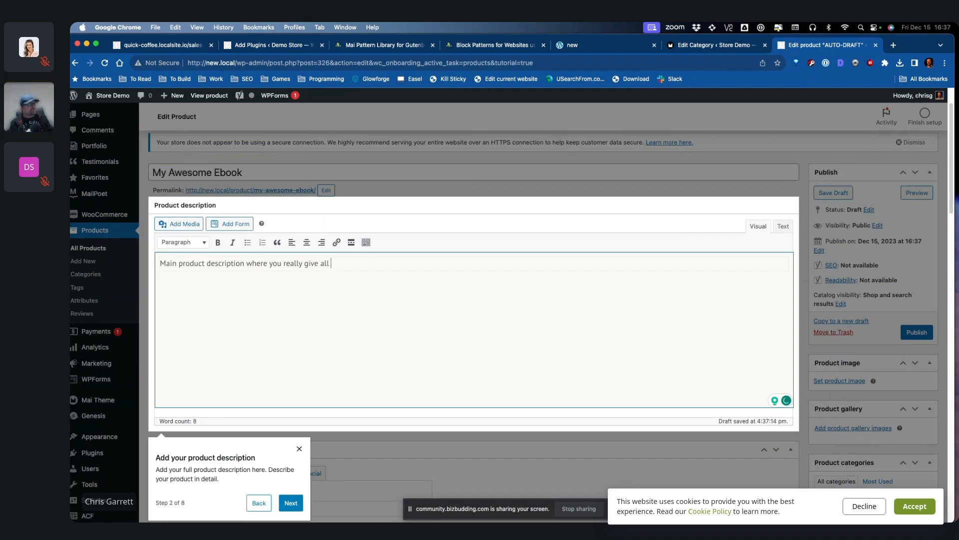
text(the information tha)
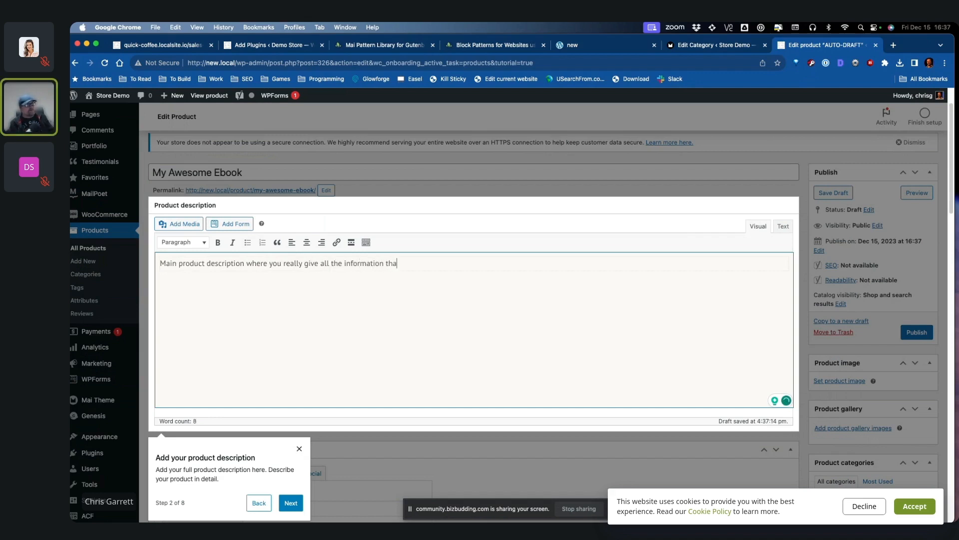
text(t a customer will)
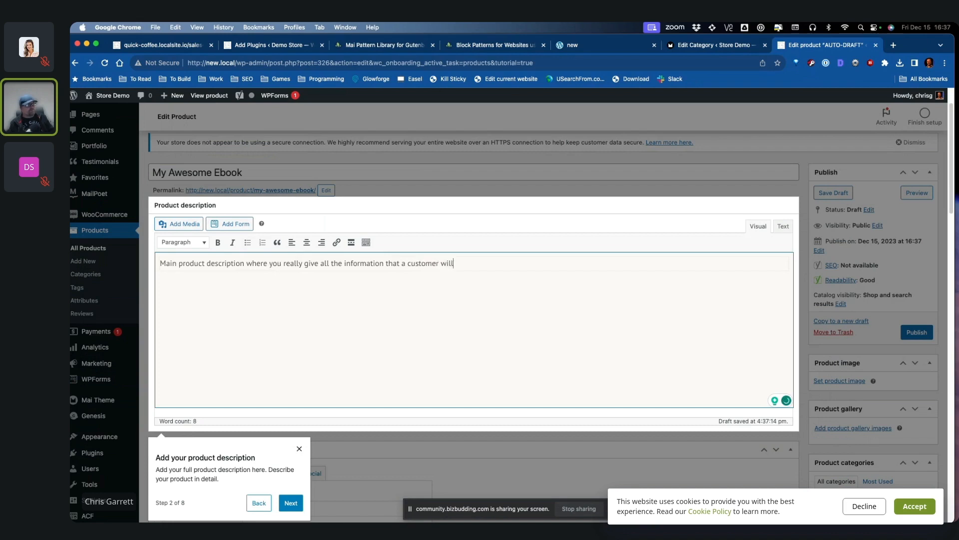
text( need to make a good buying decision.)
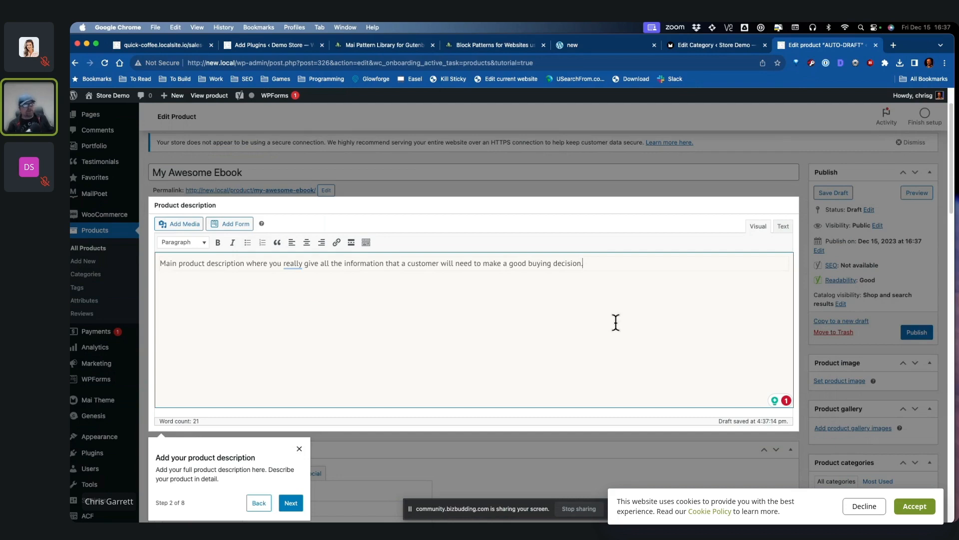
scroll(574, 299, down, 3)
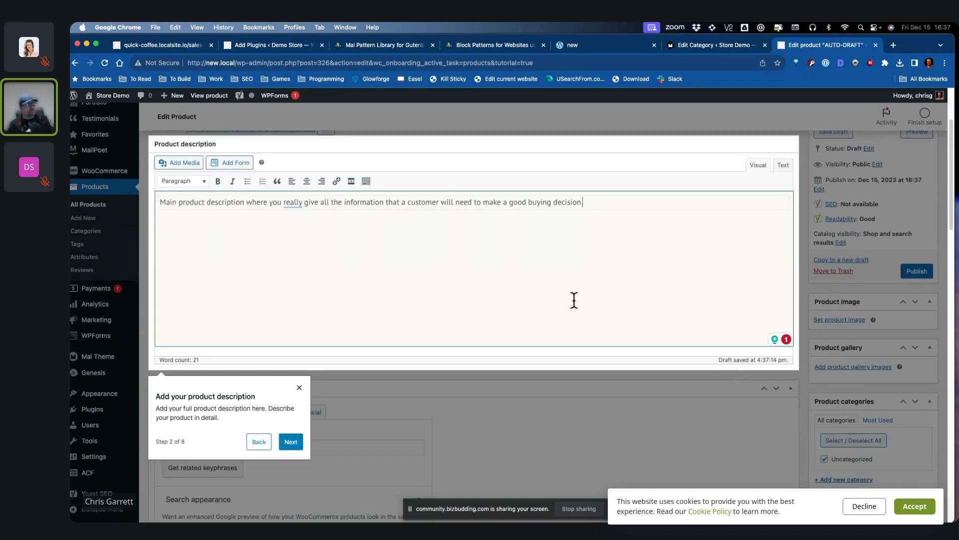
click(292, 440)
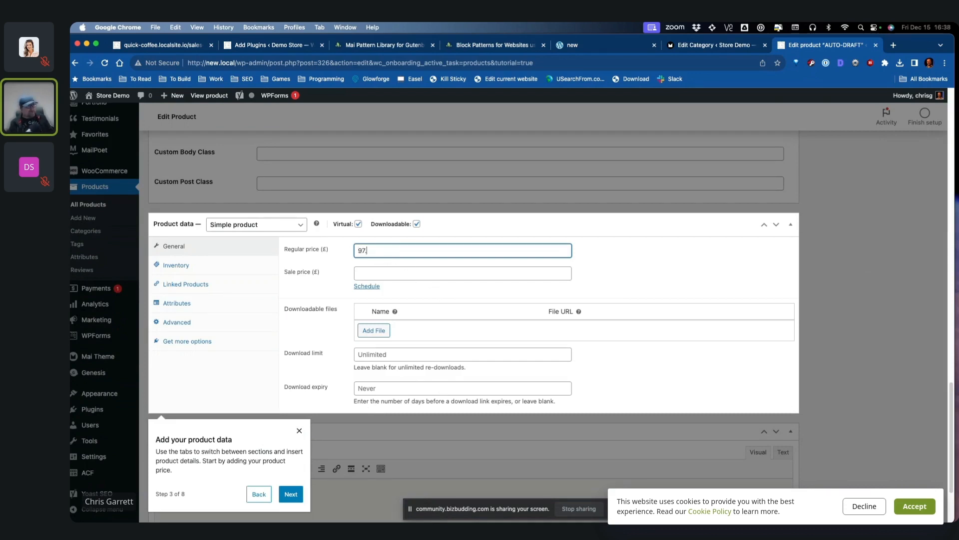
Step: Set the regular price to 97.99 and the sale price to 0
text(97.99)
key(Tab)
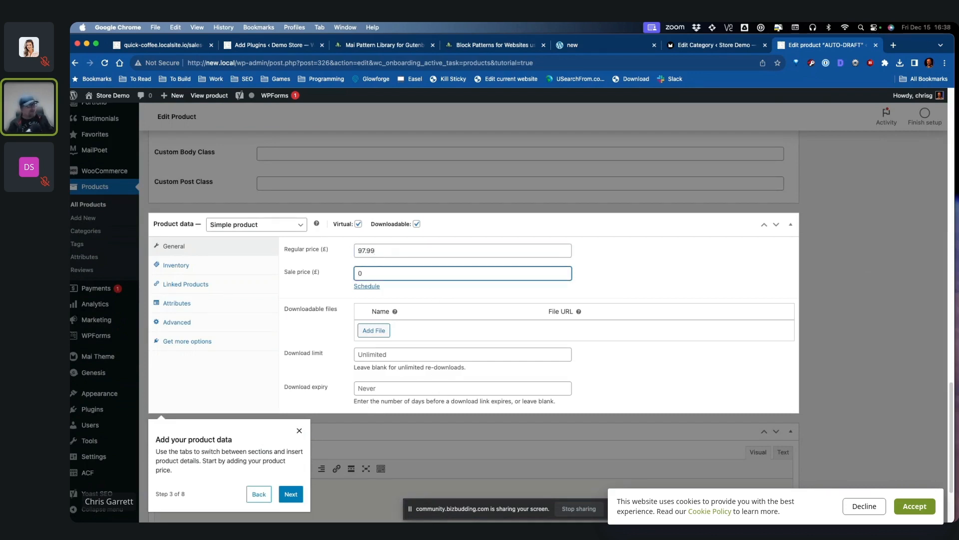
click(628, 273)
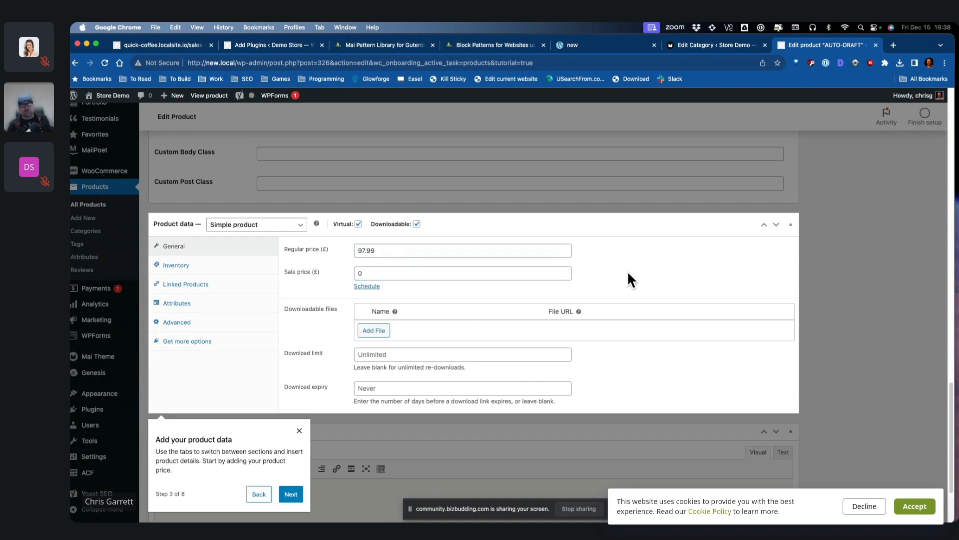
Step: Upload the ebook PDF as the downloadable file and name it 'Awesomesauce Ebook'
click(373, 330)
click(760, 337)
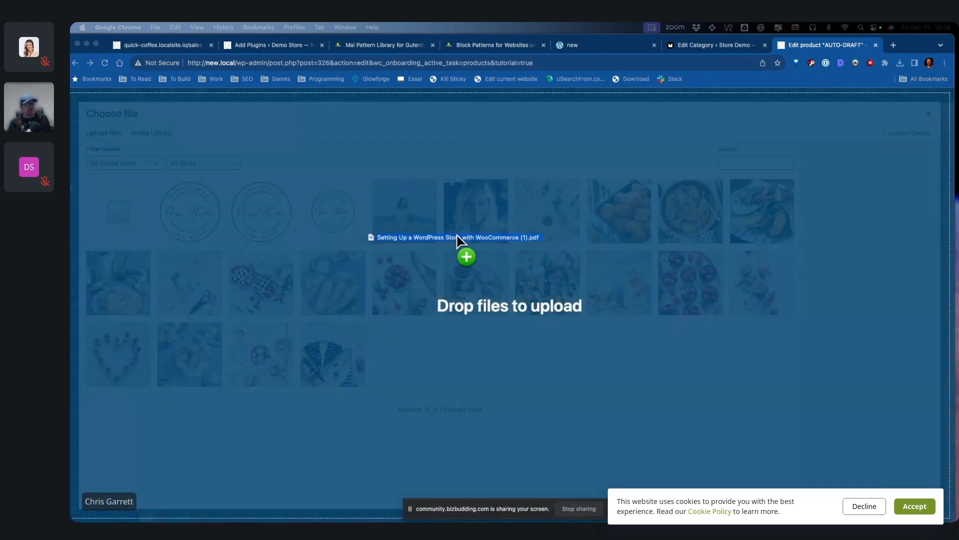
drag(464, 253, 570, 346)
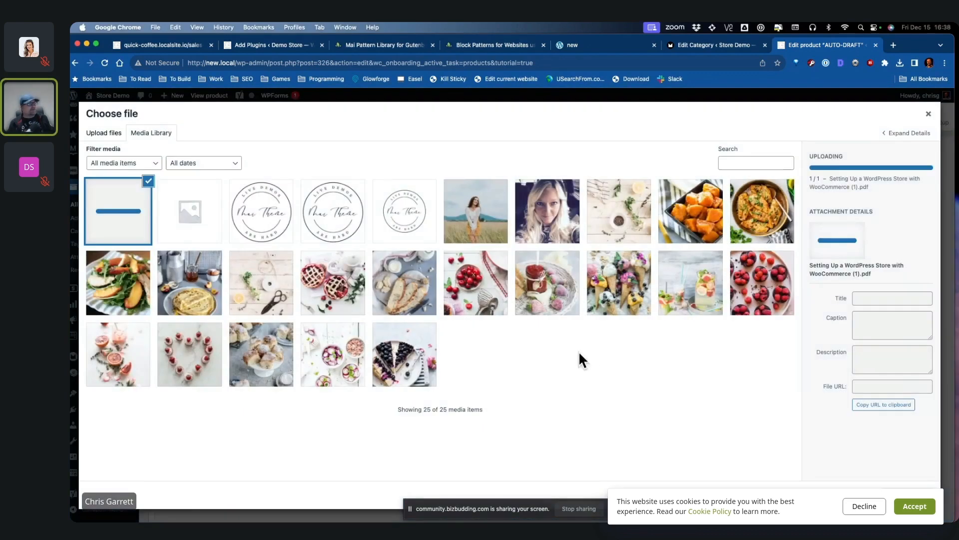
click(908, 483)
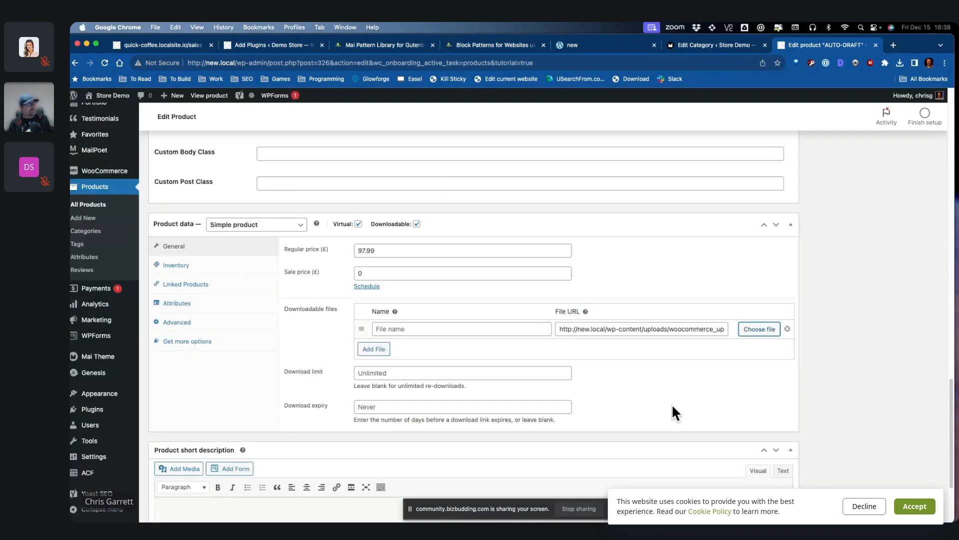
click(499, 328)
text(Awesome)
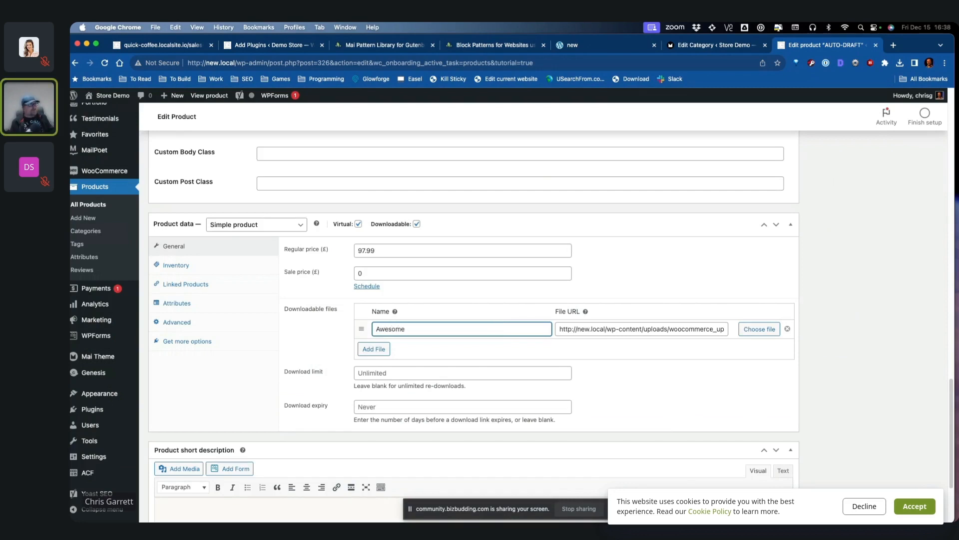
text(sauce Ebook)
click(456, 373)
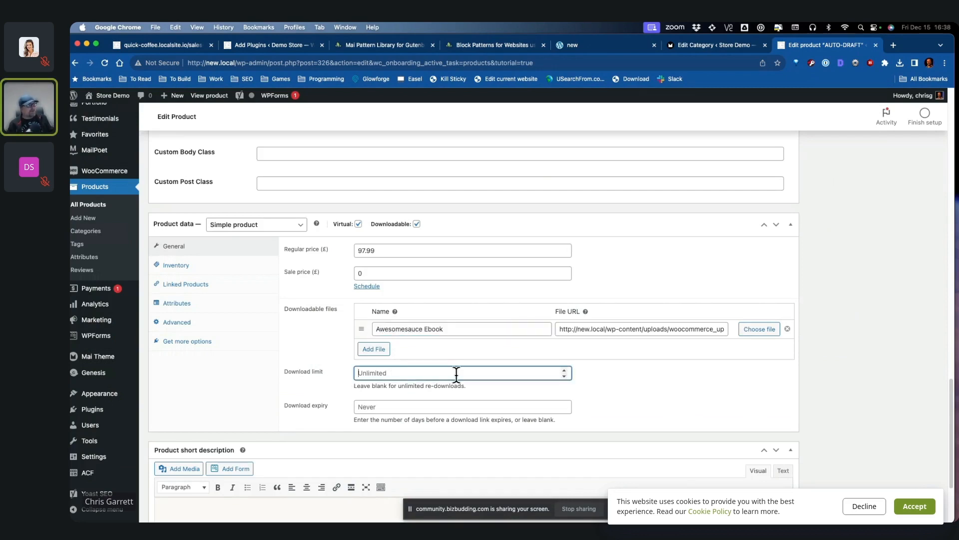
key(Tab)
scroll(669, 387, down, 3)
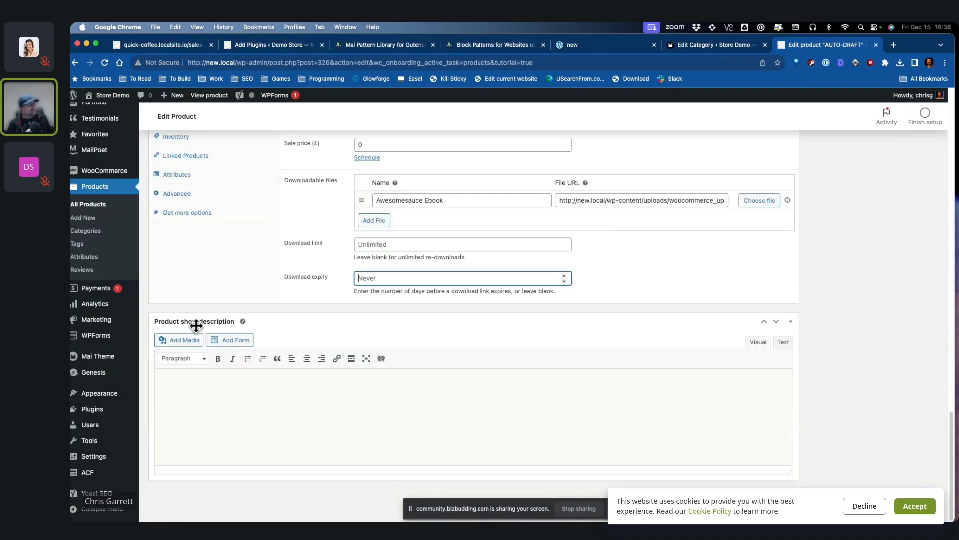
drag(147, 323, 210, 323)
click(209, 385)
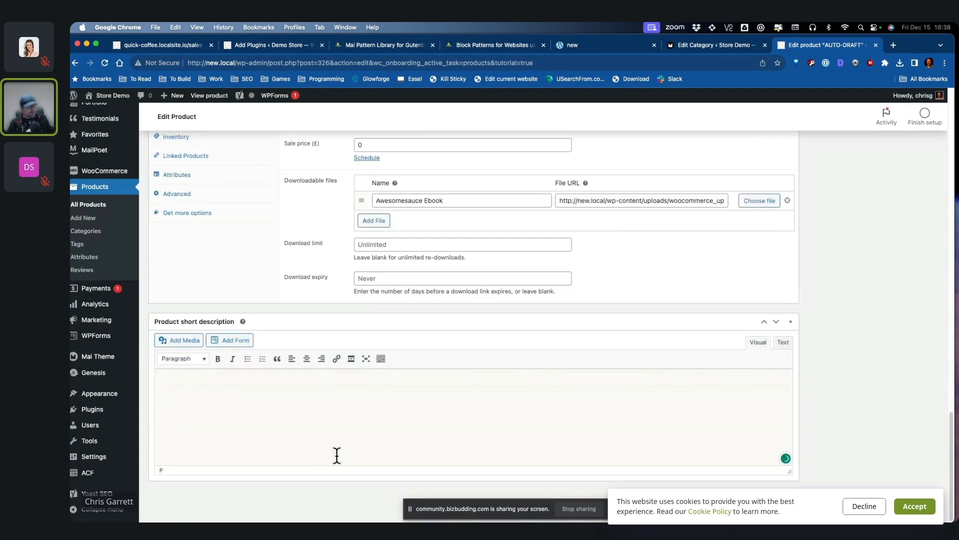
Step: Enter the short description 'Short product description shows as people are browsing your store' and set the buns photo as product image
text(Short product descrip)
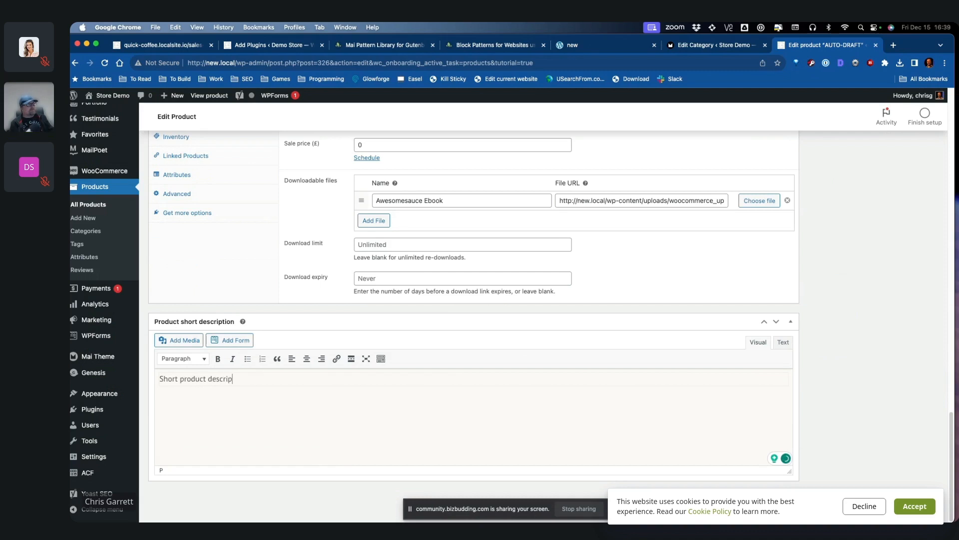
text(tion )
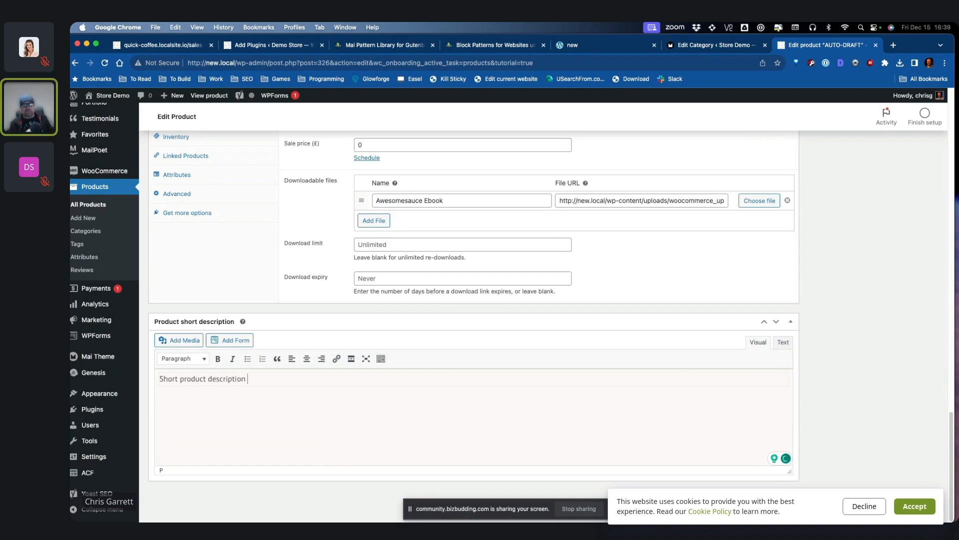
text(shows as people are browsing y)
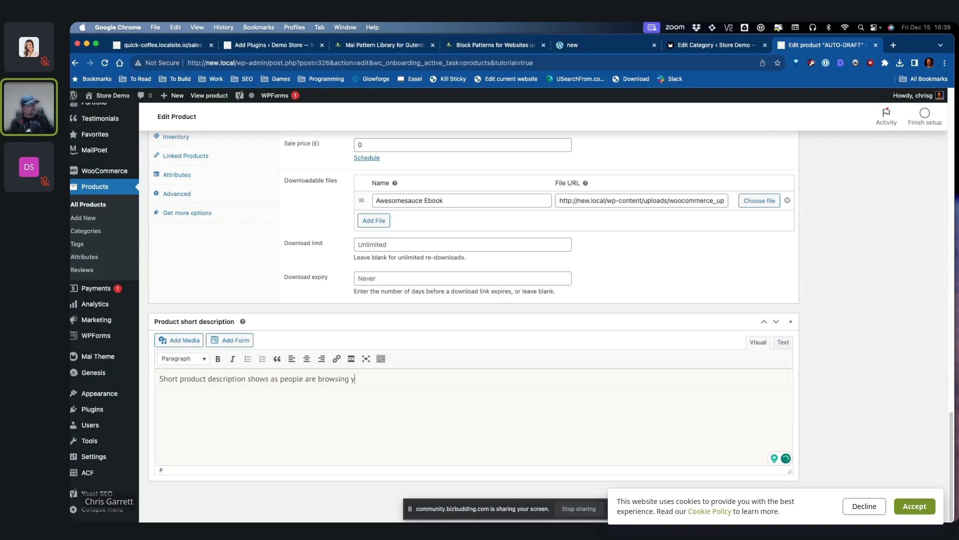
text(our st)
scroll(920, 382, up, 15)
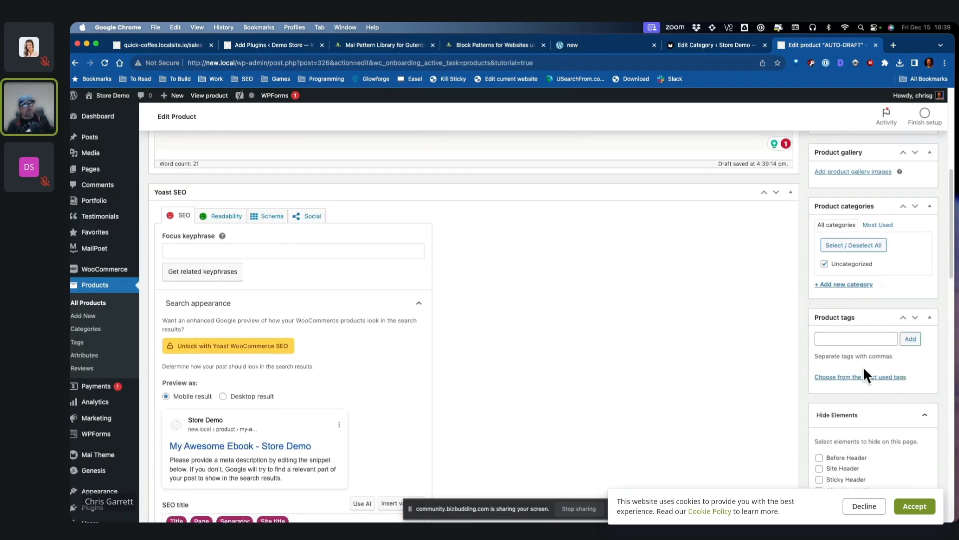
click(840, 305)
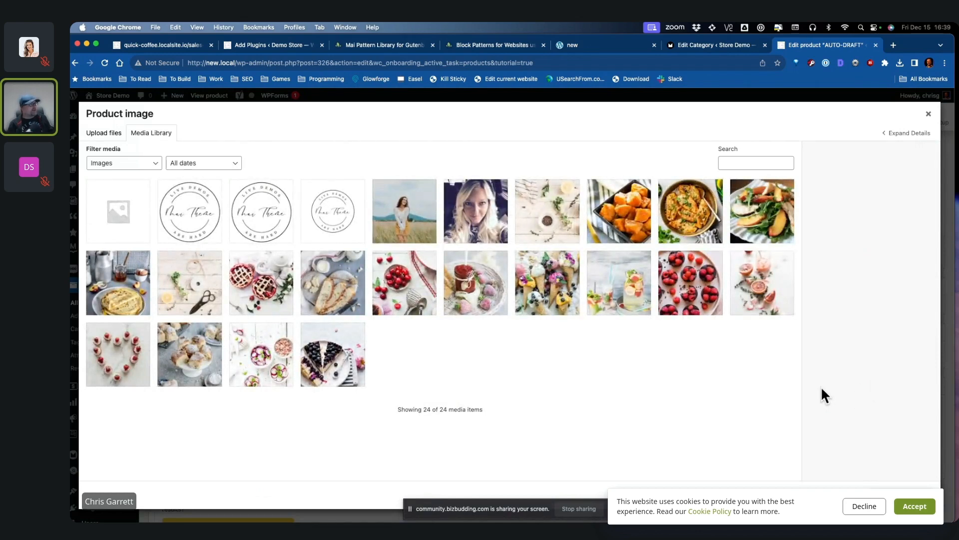
click(191, 358)
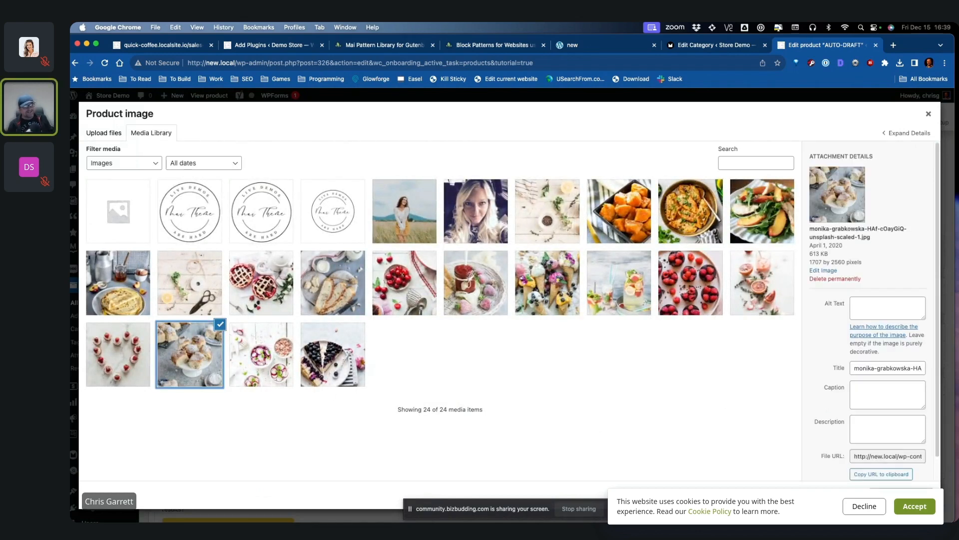
click(901, 495)
scroll(912, 371, down, 2)
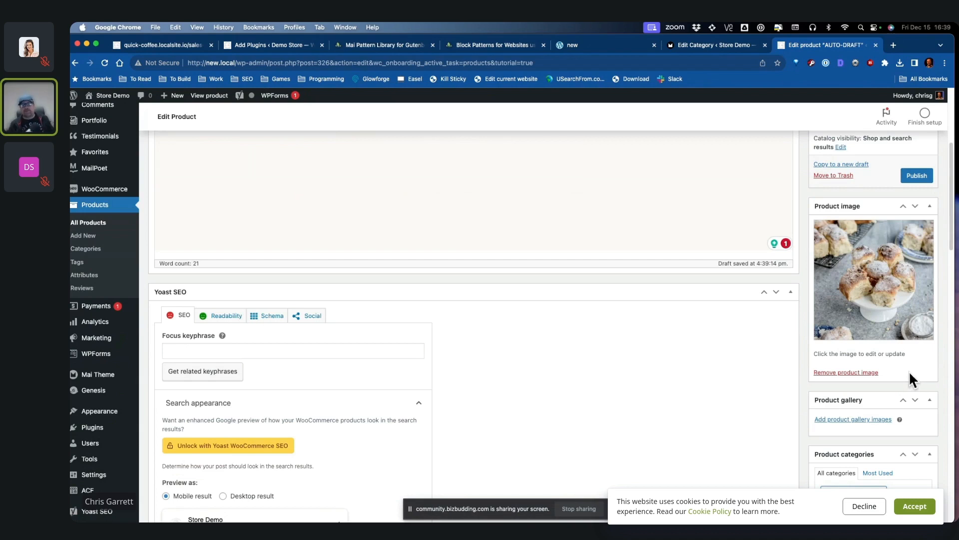
scroll(905, 370, down, 3)
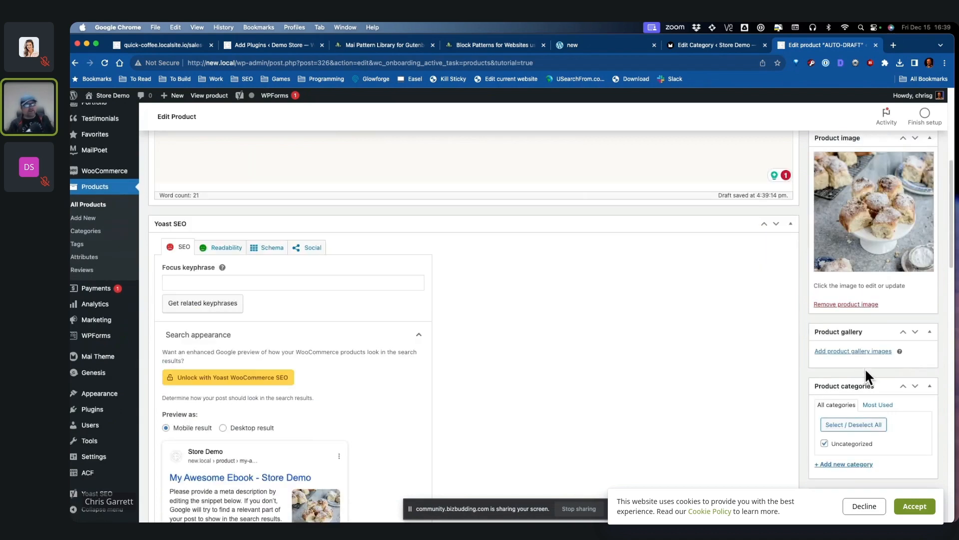
Step: Browse the product gallery picker and close it without adding any images
click(861, 352)
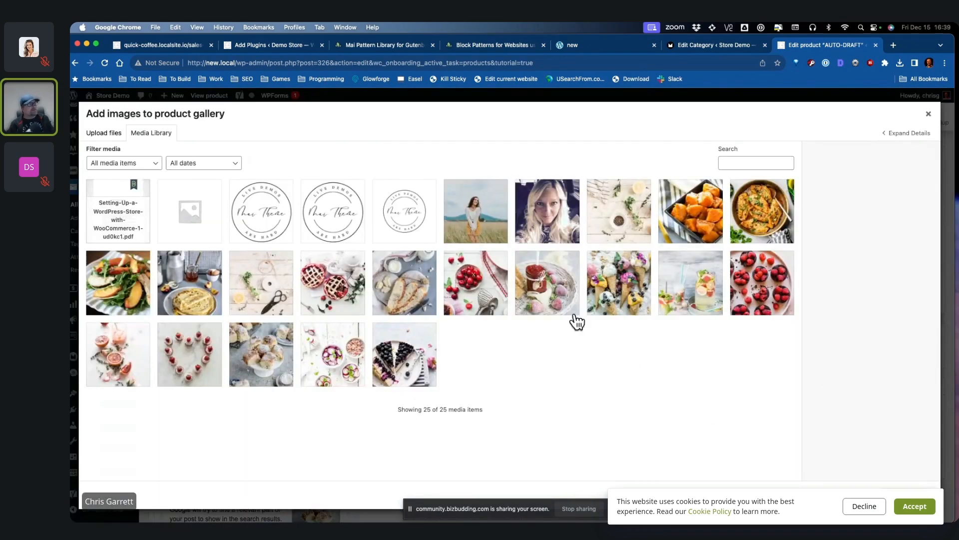
click(549, 300)
click(620, 298)
click(928, 114)
scroll(941, 410, down, 3)
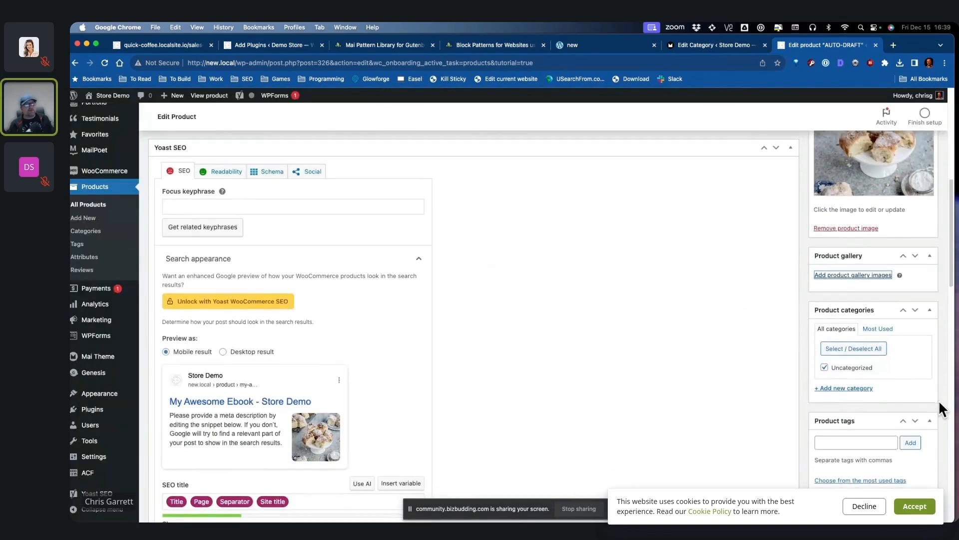
Step: Create a new Books category for the product and untick Uncategorized
click(852, 389)
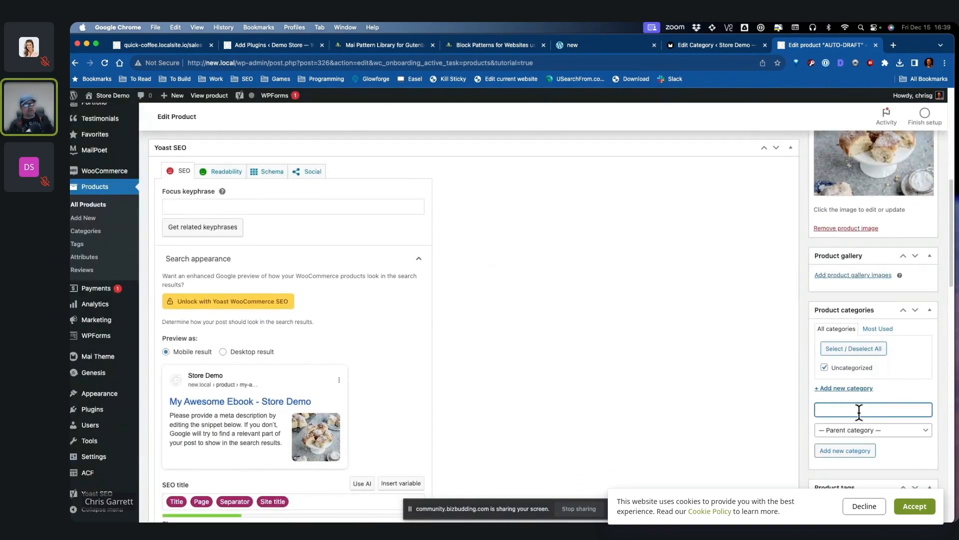
text(Books)
key(Return)
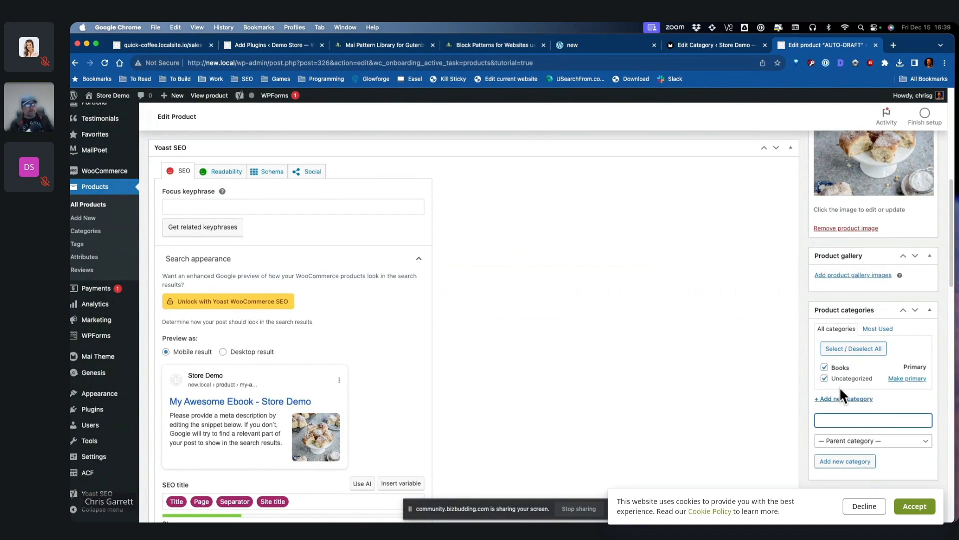
click(824, 379)
scroll(929, 417, down, 1)
scroll(931, 422, down, 4)
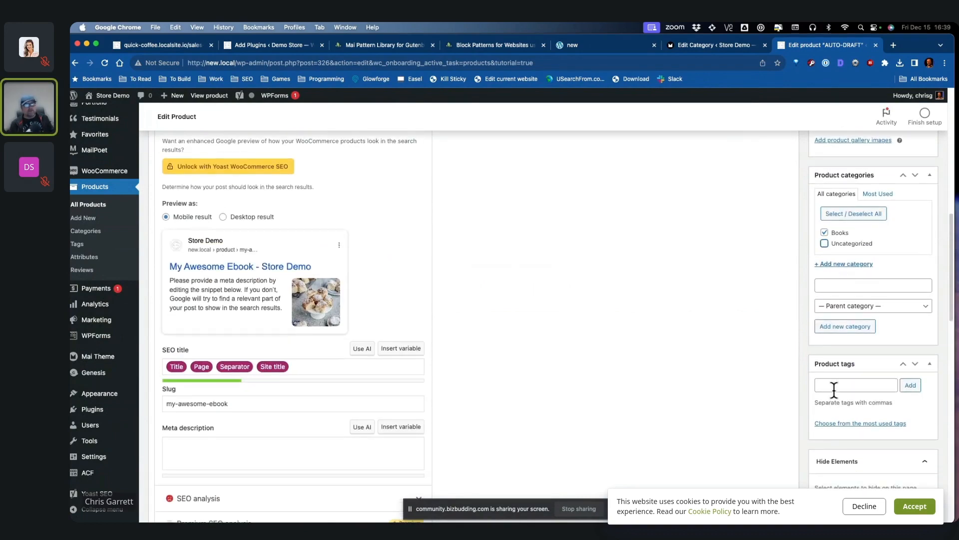
Step: Tag the product copywriting, blogging and education
click(835, 385)
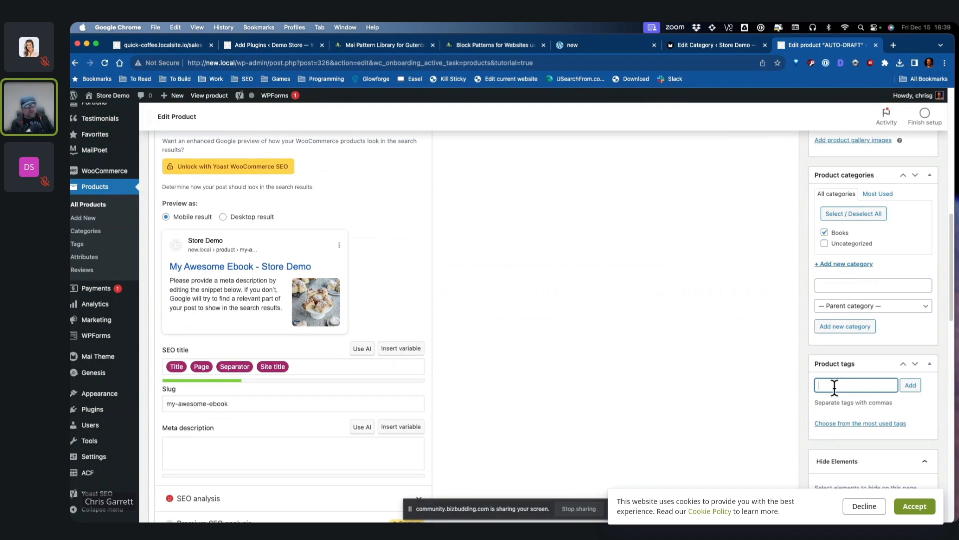
text(copywriting)
click(911, 385)
text(blogging)
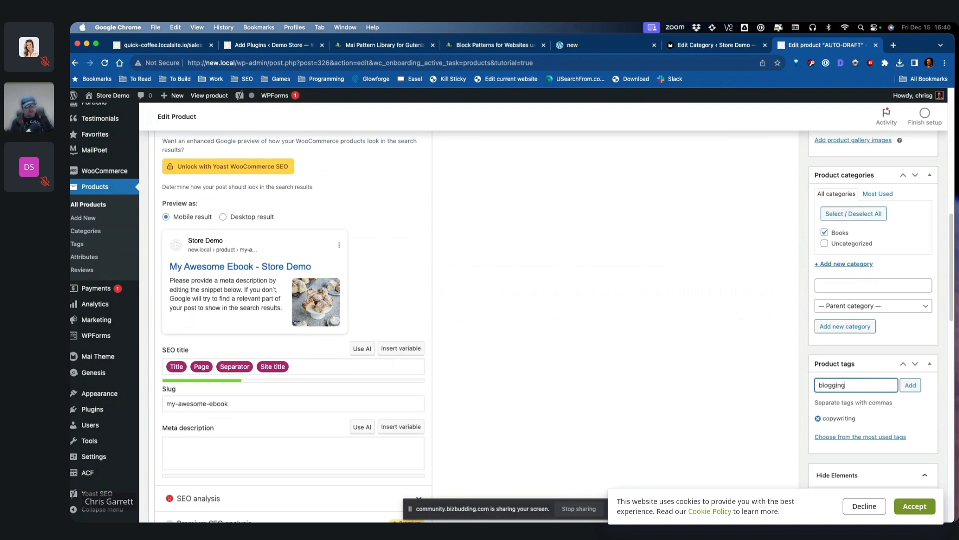
key(Return)
text(ed)
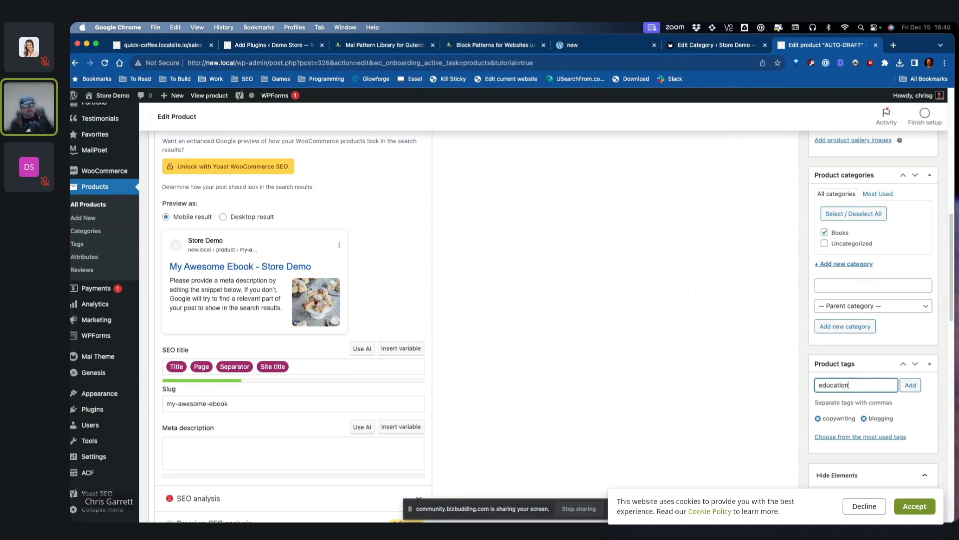
text(ucation)
click(911, 385)
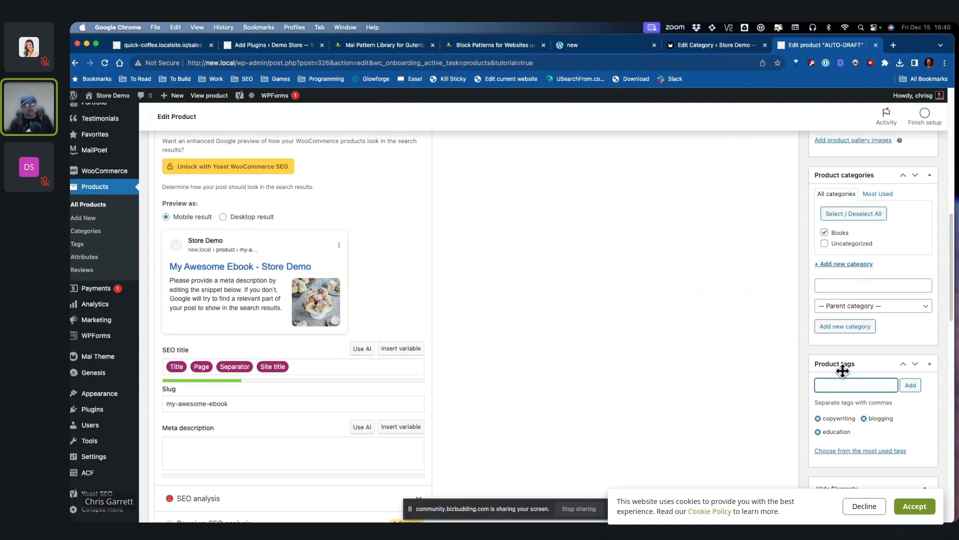
Step: Hide the footer, before-footer, after-entry/author box and footer meta, then publish the product
scroll(804, 412, down, 3)
scroll(806, 409, down, 2)
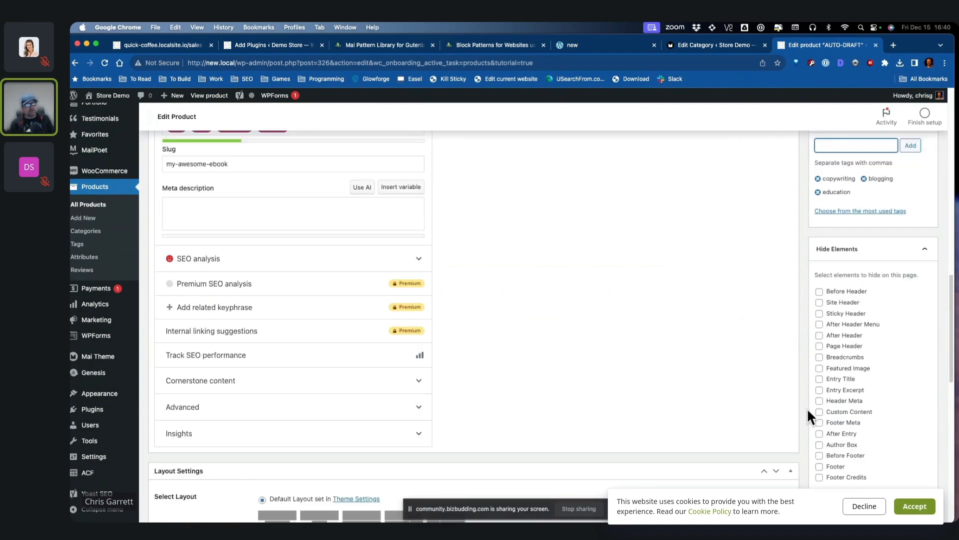
scroll(747, 331, up, 2)
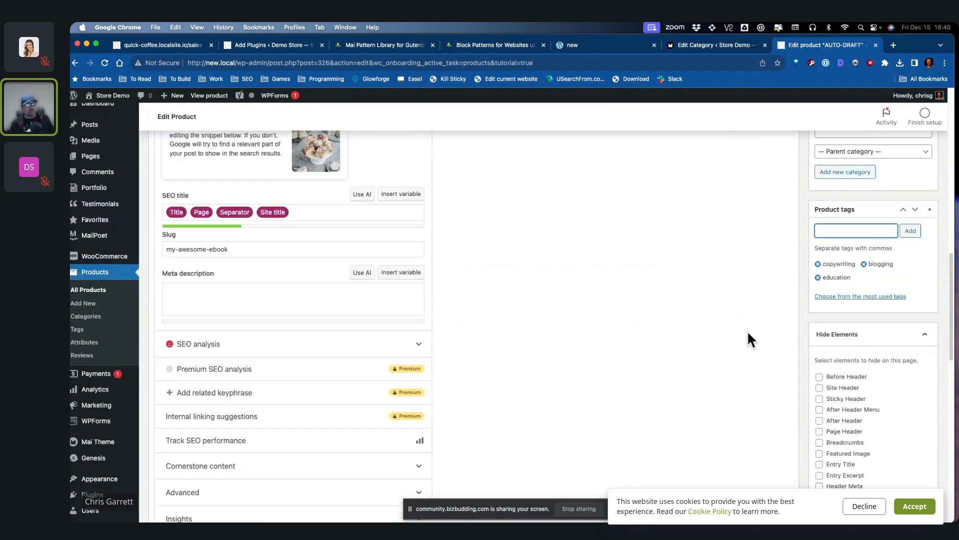
scroll(772, 341, down, 2)
click(819, 458)
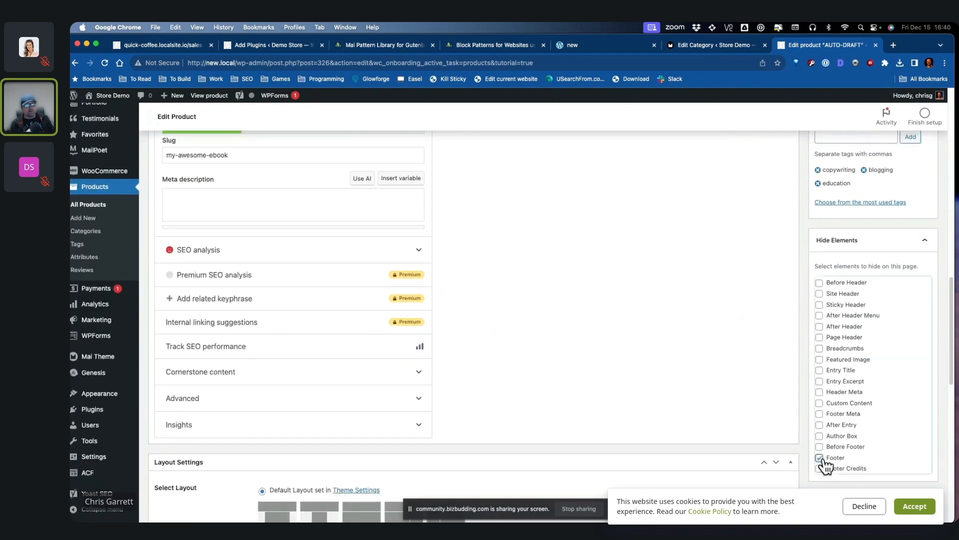
click(819, 447)
click(820, 414)
click(819, 404)
scroll(911, 418, up, 15)
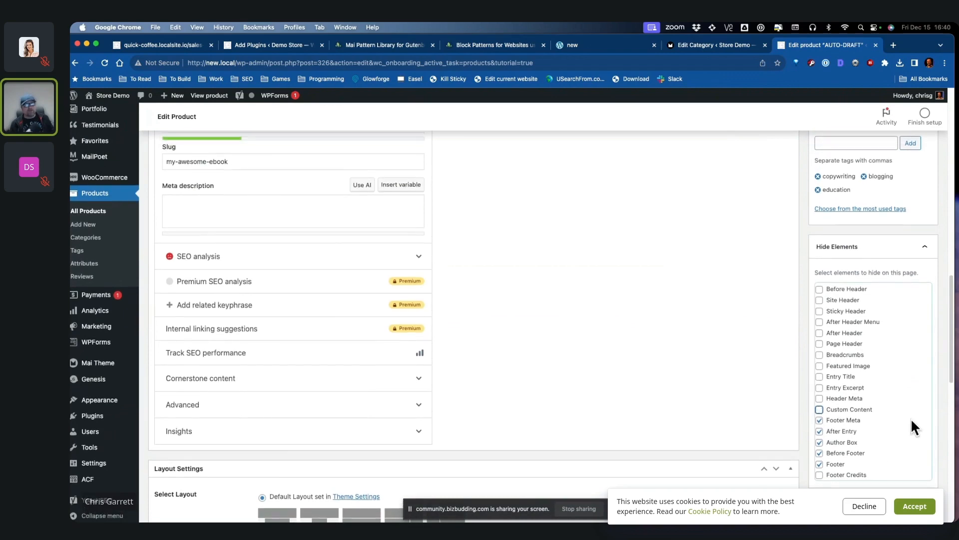
click(917, 328)
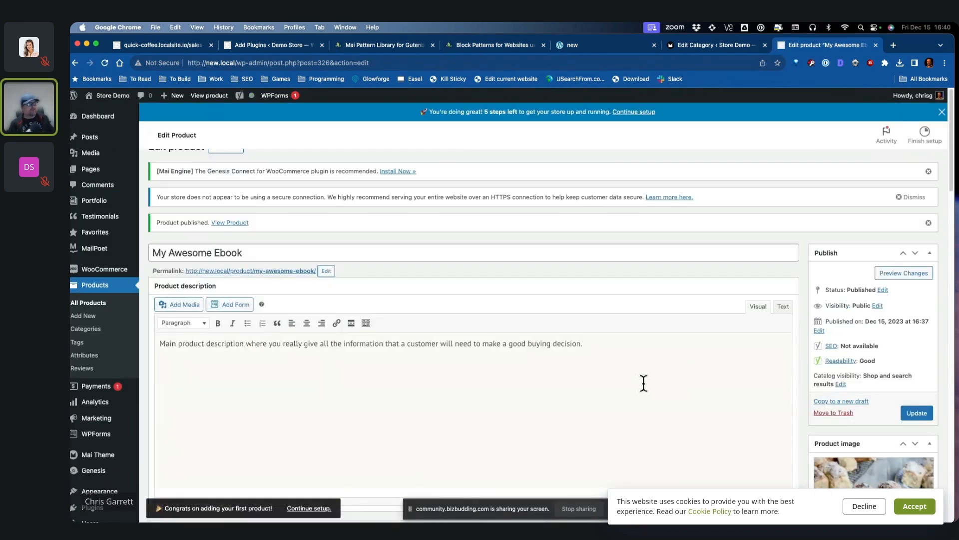
Step: View the published product page, then return to the admin dashboard
click(230, 222)
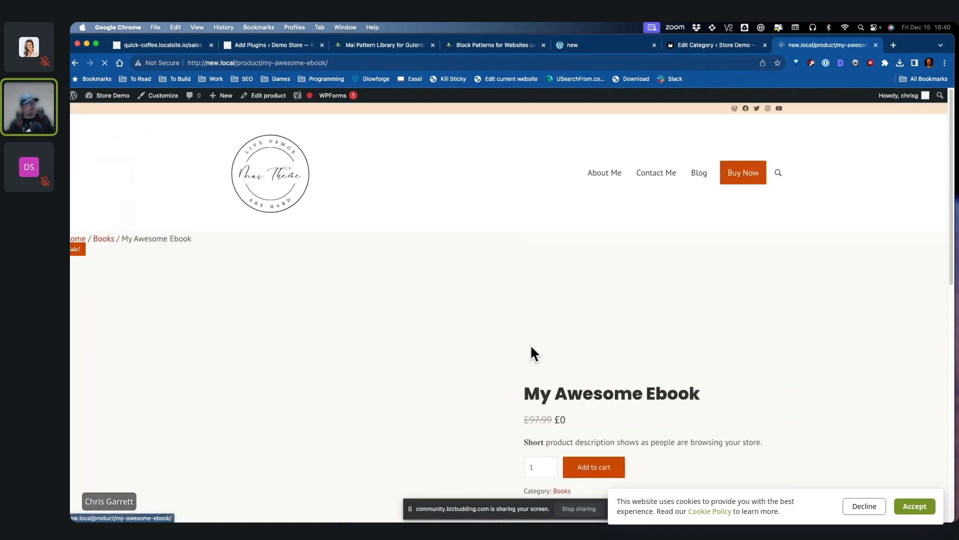
mouse_move(110, 96)
click(107, 116)
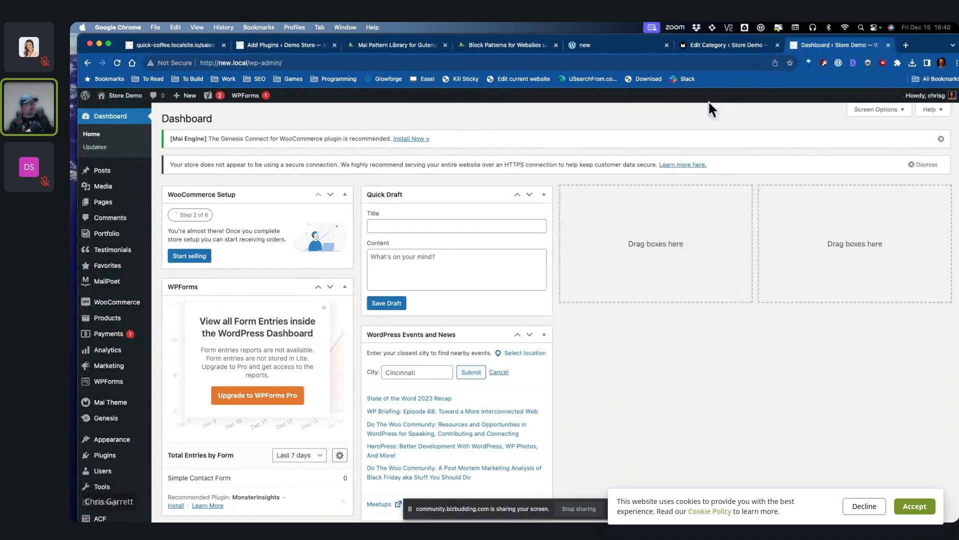
Step: Install and activate the Genesis Connect for WooCommerce plugin
mouse_move(132, 325)
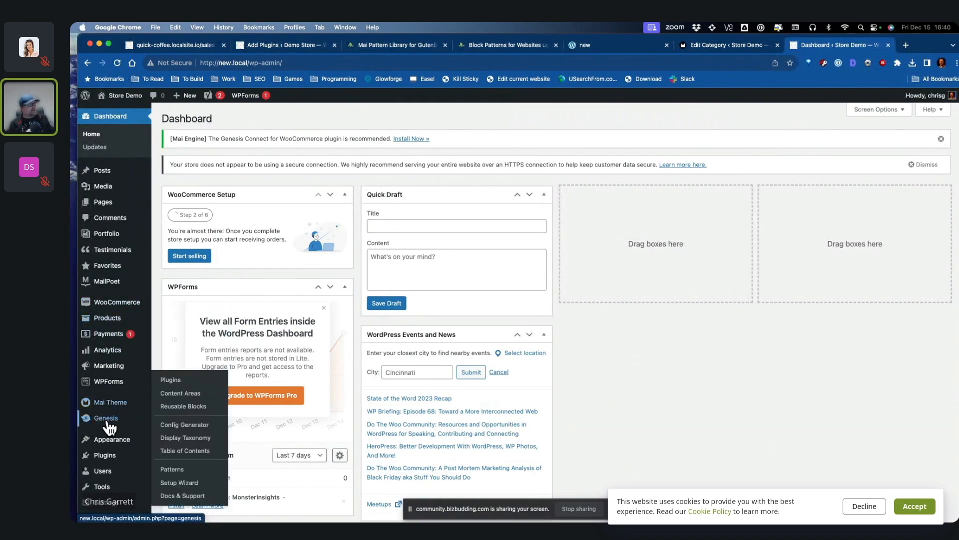
mouse_move(108, 422)
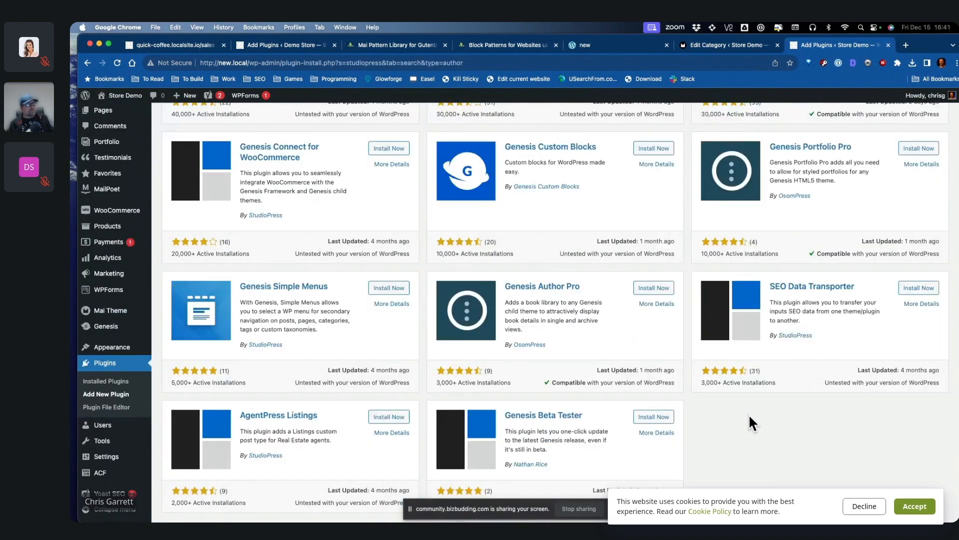
scroll(750, 423, down, 1)
scroll(283, 237, up, 3)
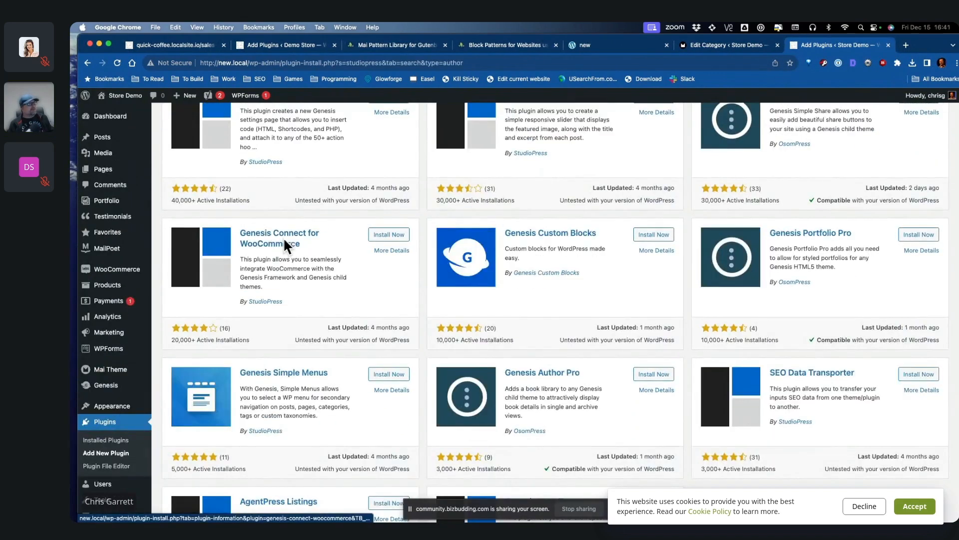
click(407, 239)
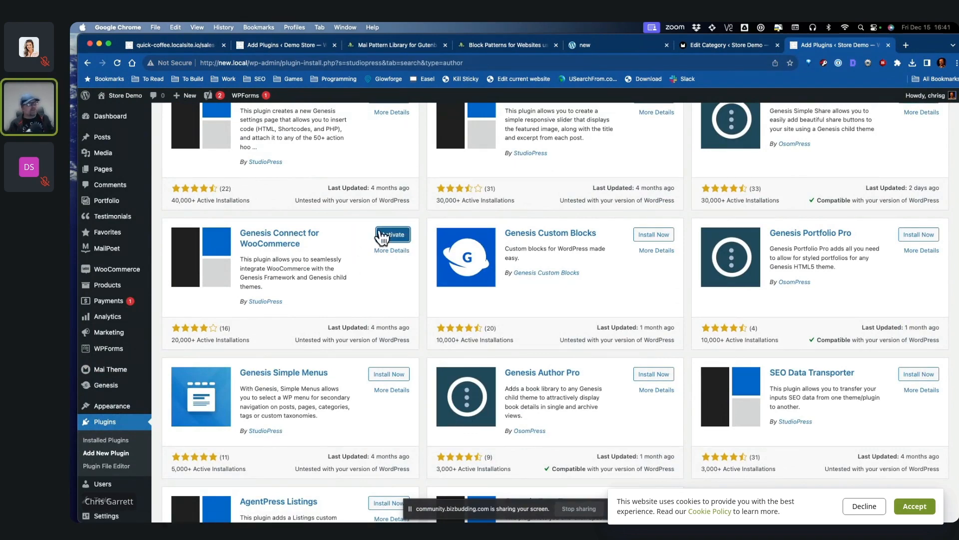
click(382, 235)
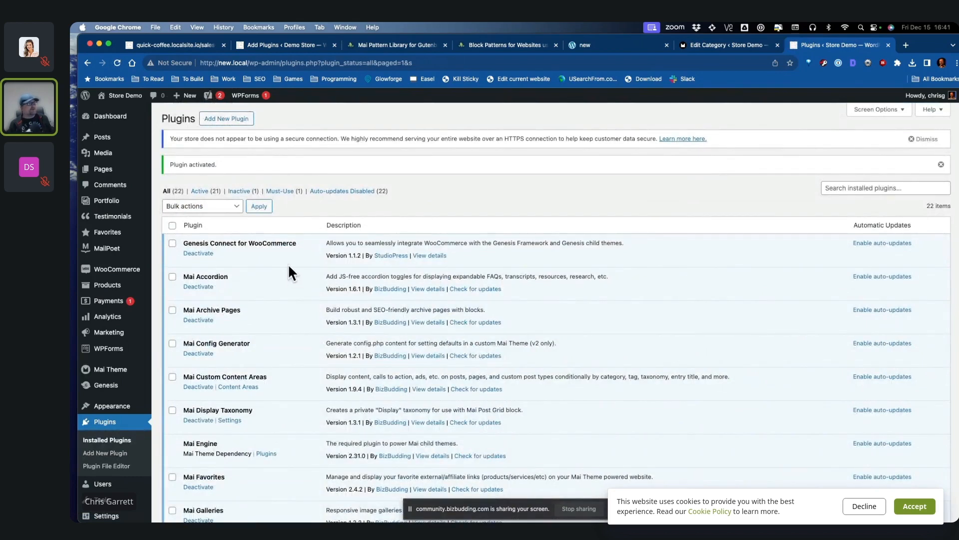
Step: Visit the site's home page, then go back to the Installed Plugins list
click(119, 108)
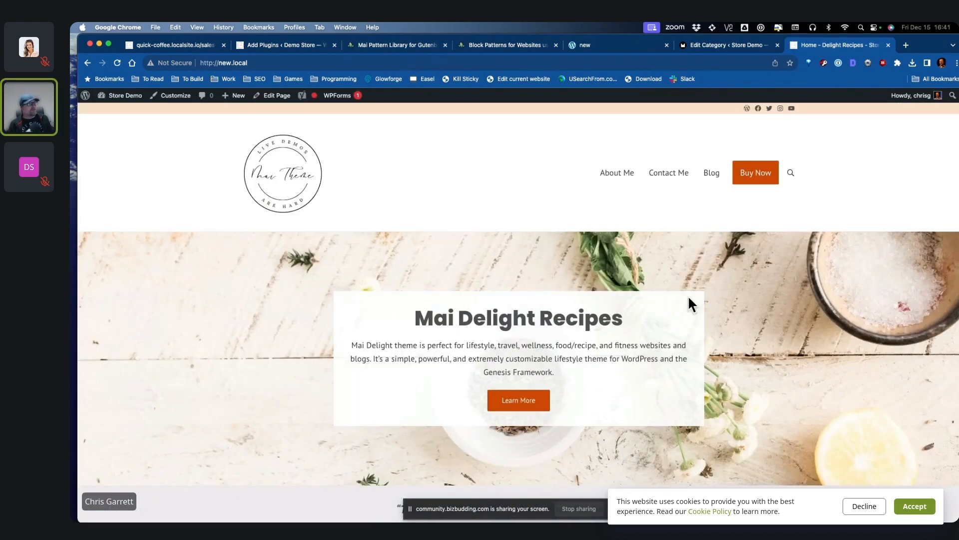
click(88, 63)
scroll(134, 194, down, 3)
mouse_move(142, 345)
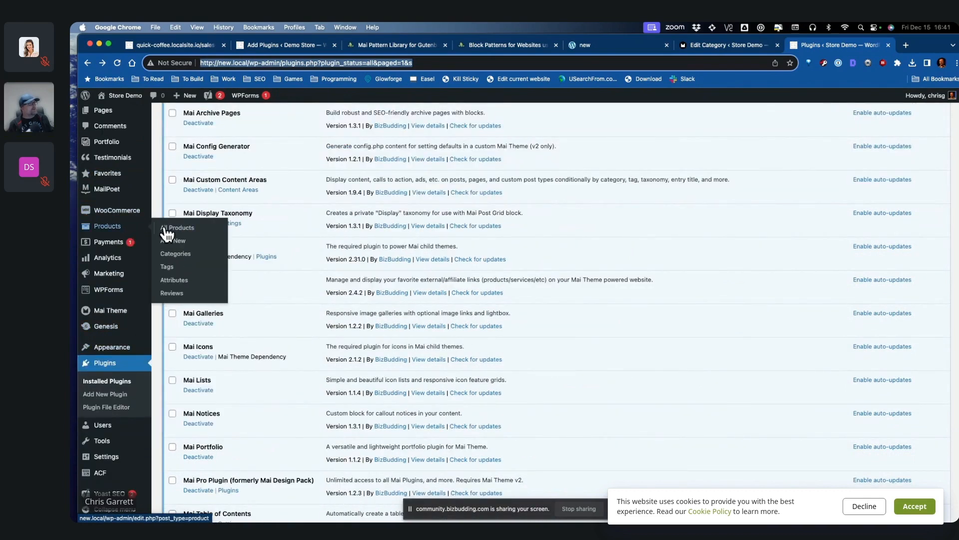
Step: Add My Awesome Ebook to the cart from its product page, confirm £0.00, then return to Dashboard
click(170, 229)
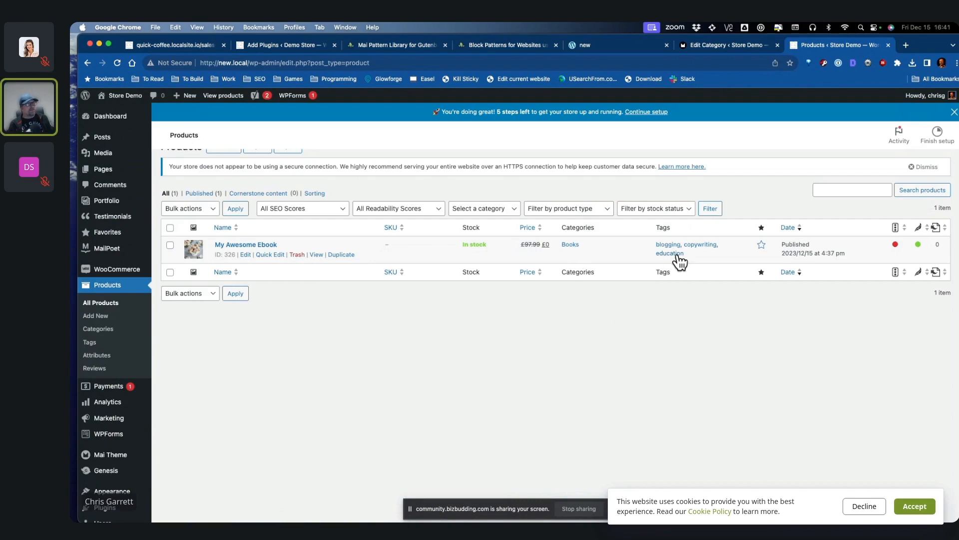
click(317, 255)
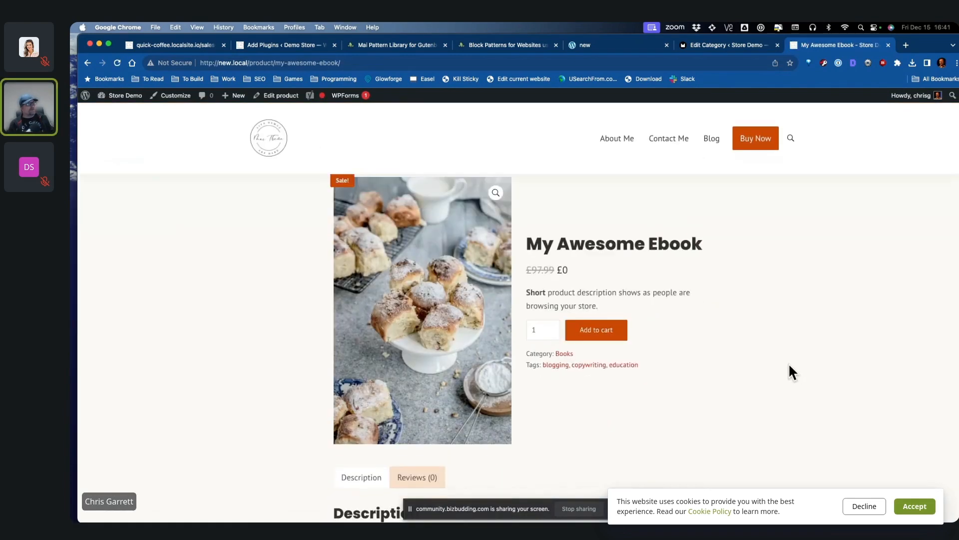
scroll(767, 313, down, 2)
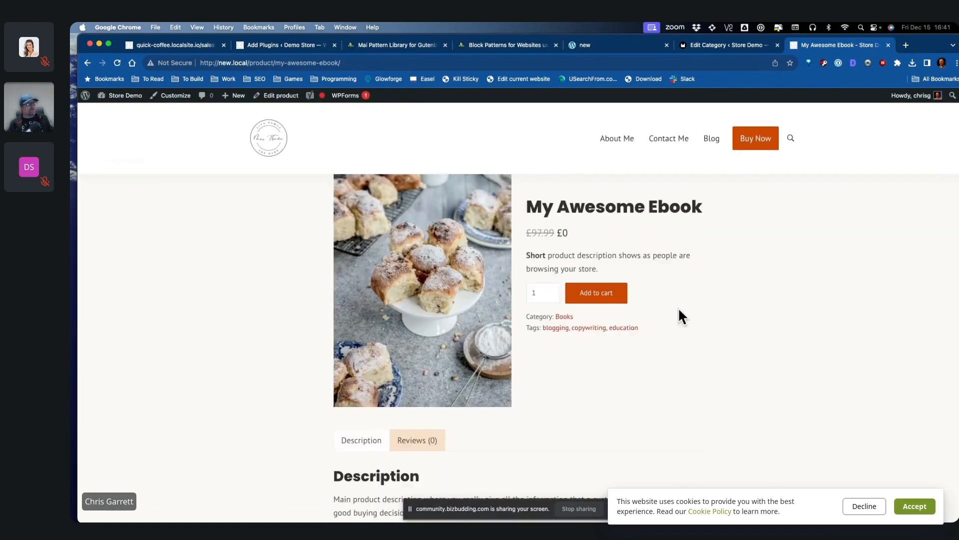
click(616, 300)
click(686, 279)
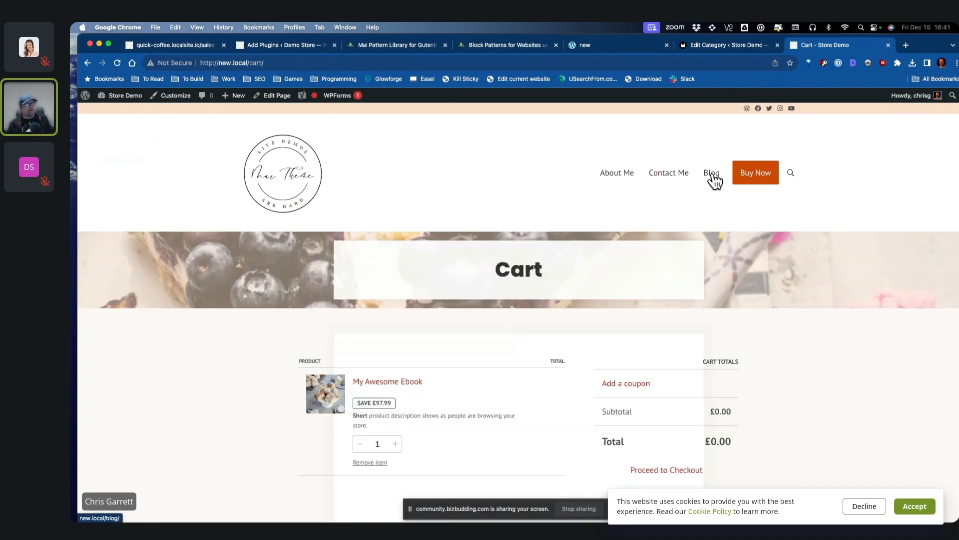
click(302, 186)
click(127, 115)
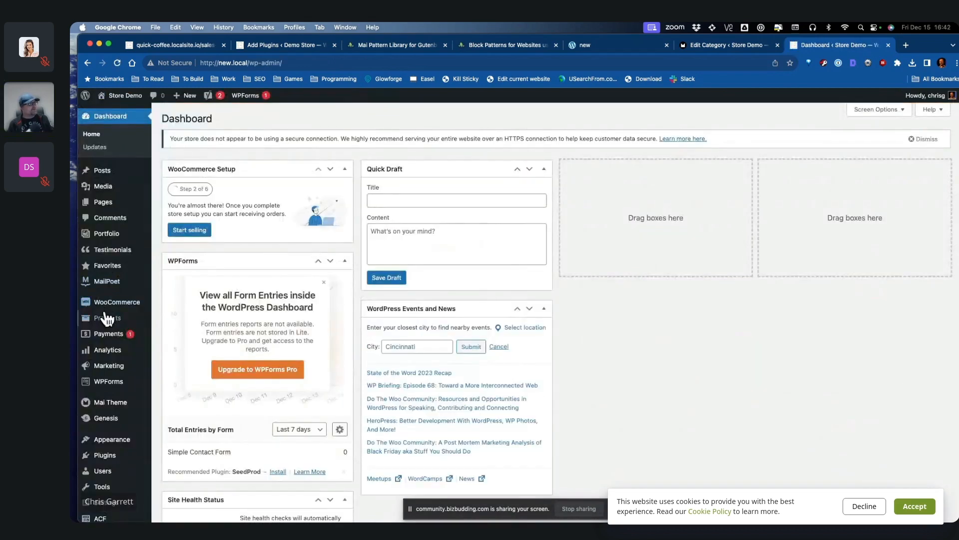
Step: Open WooCommerce Settings on the Products tab
scroll(115, 315, down, 3)
mouse_move(117, 256)
click(179, 311)
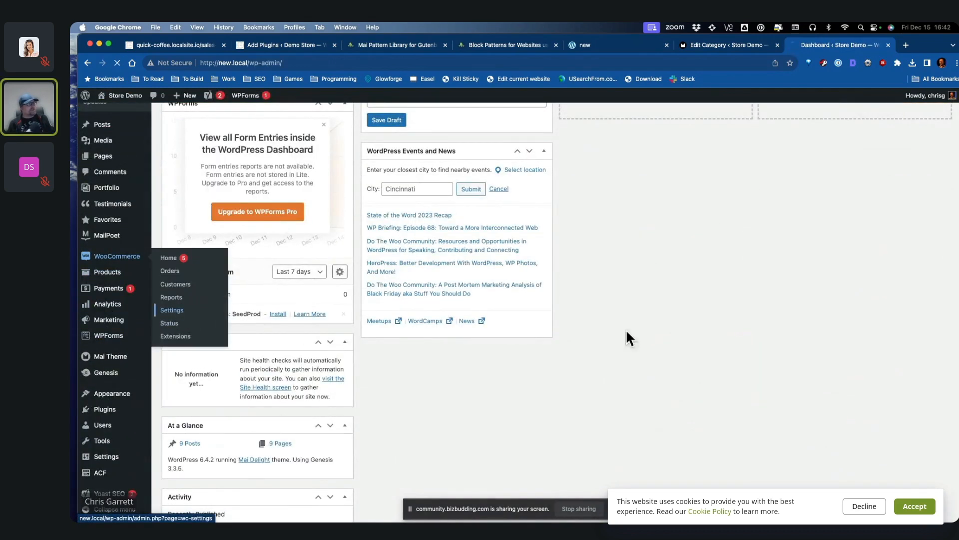
scroll(385, 445, down, 2)
scroll(401, 425, down, 4)
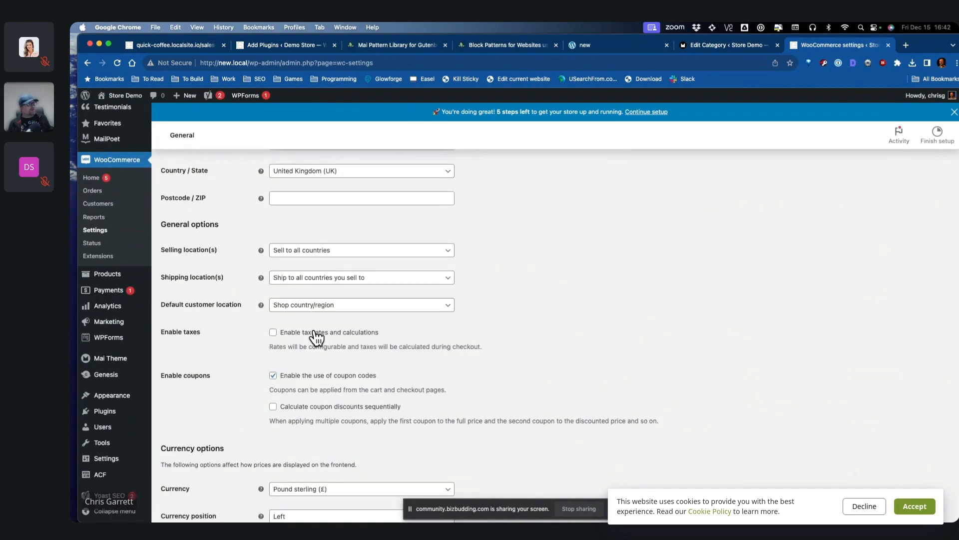
scroll(509, 366, down, 5)
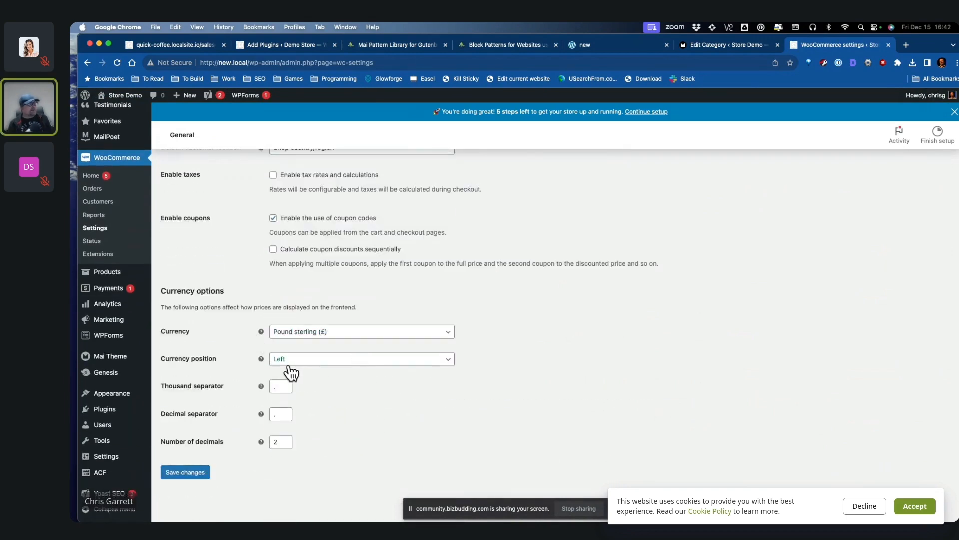
scroll(450, 430, up, 5)
click(221, 157)
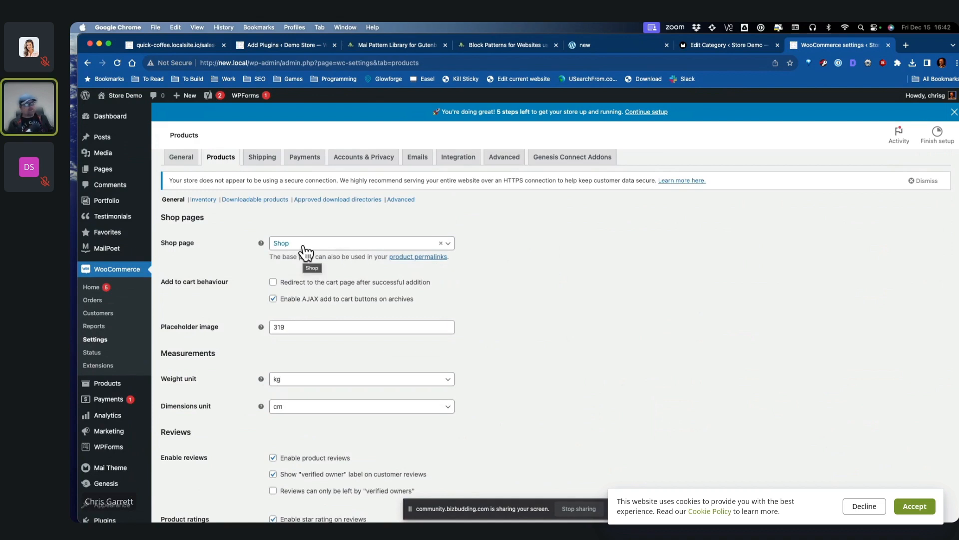
Step: Enable redirect to cart after adding and verified-owner-only reviews, then save the changes
click(398, 284)
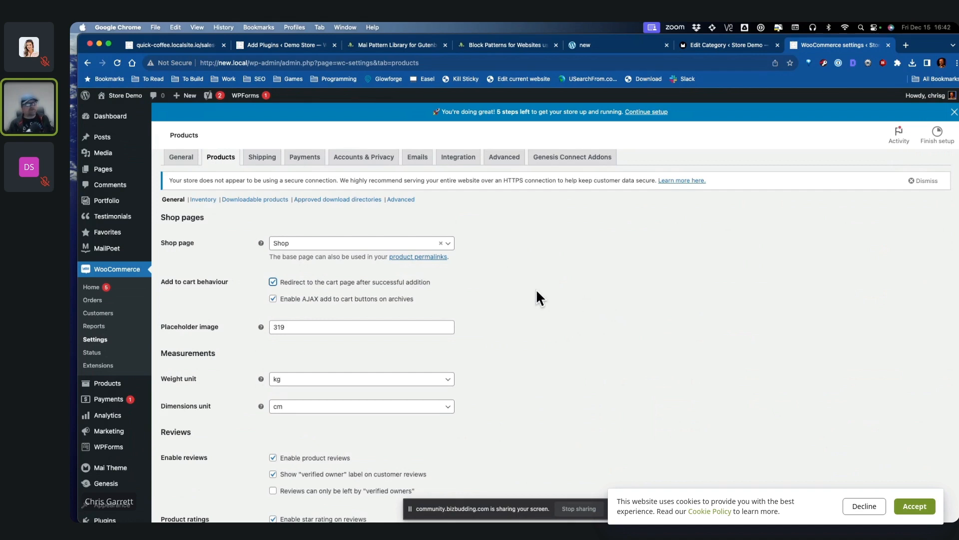
scroll(536, 289, down, 2)
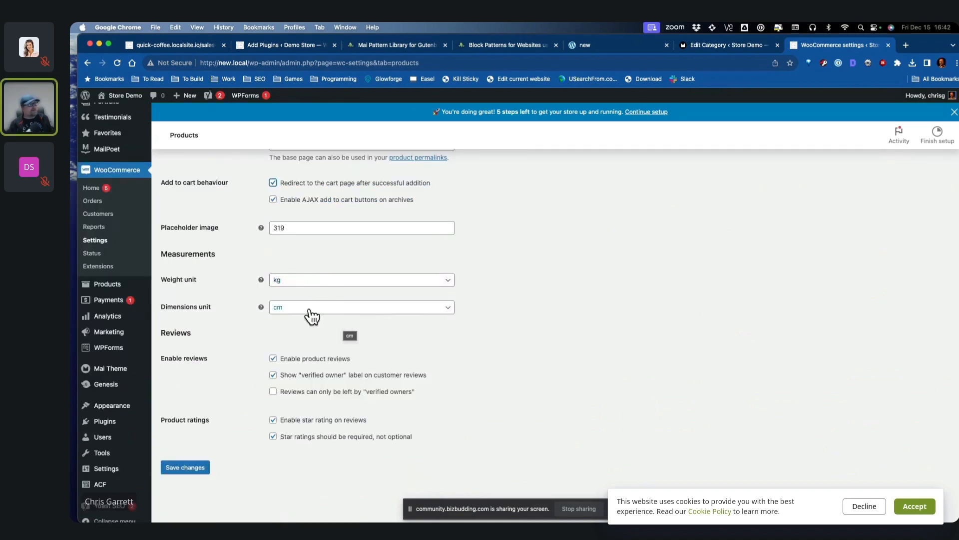
scroll(552, 319, down, 1)
click(347, 380)
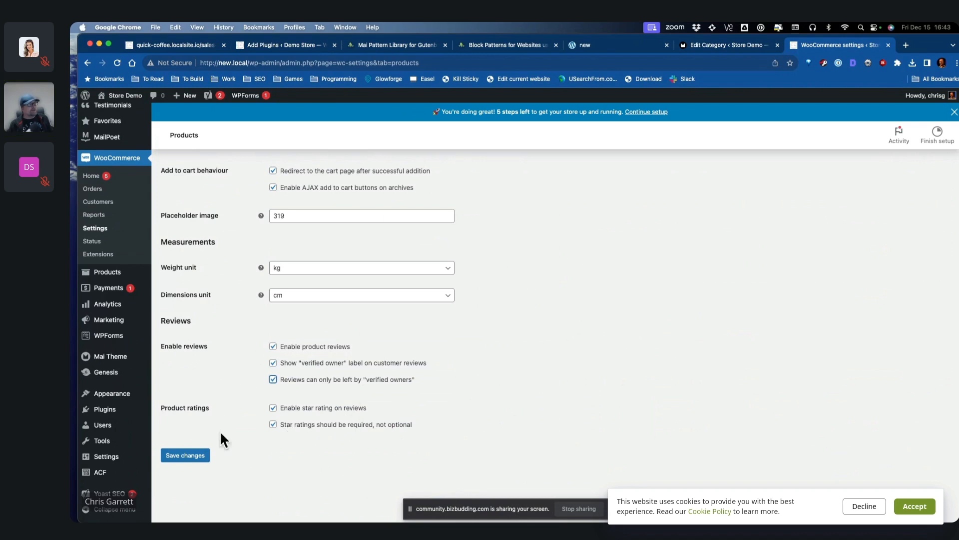
click(185, 454)
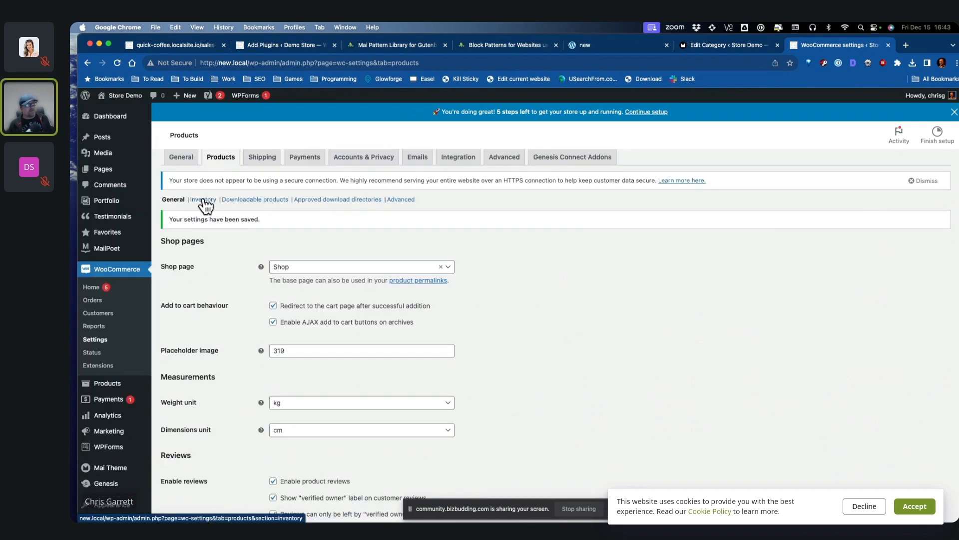
Step: Turn on 'Downloads require login' in the downloadable products settings and save the changes
click(260, 200)
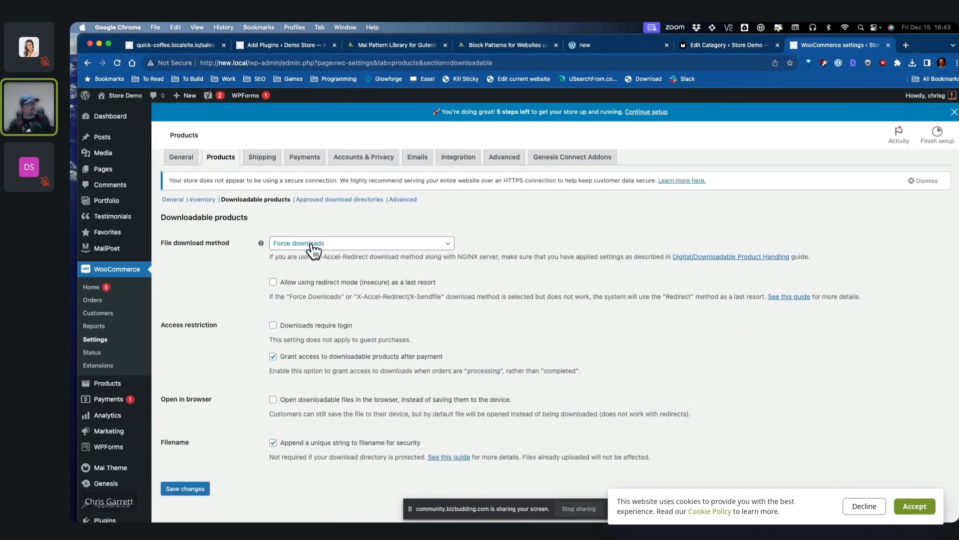
scroll(310, 244, down, 2)
click(310, 264)
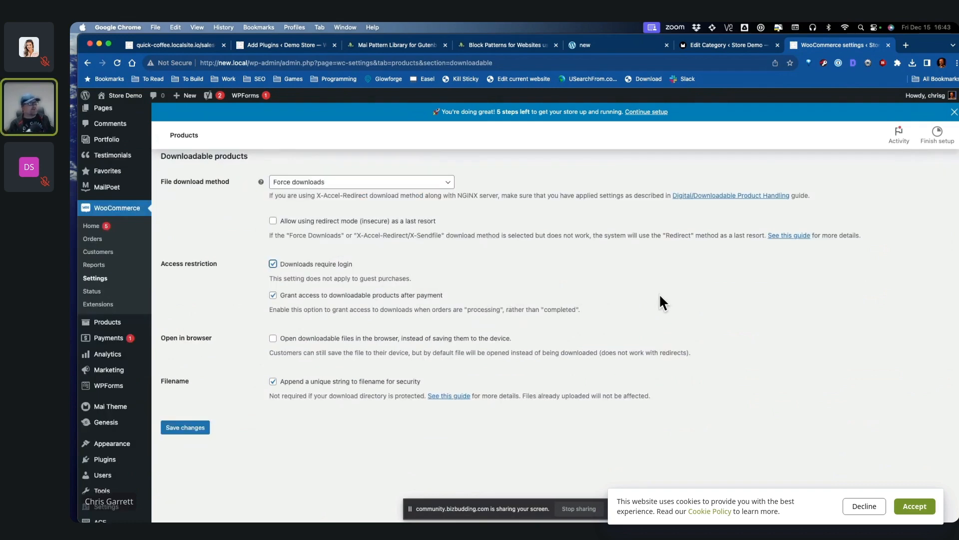
scroll(395, 342, down, 1)
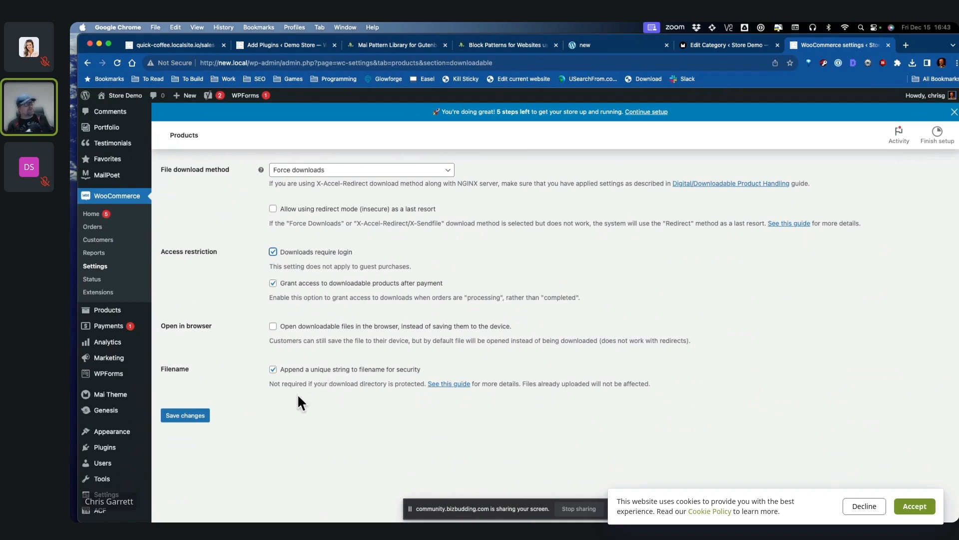
click(194, 417)
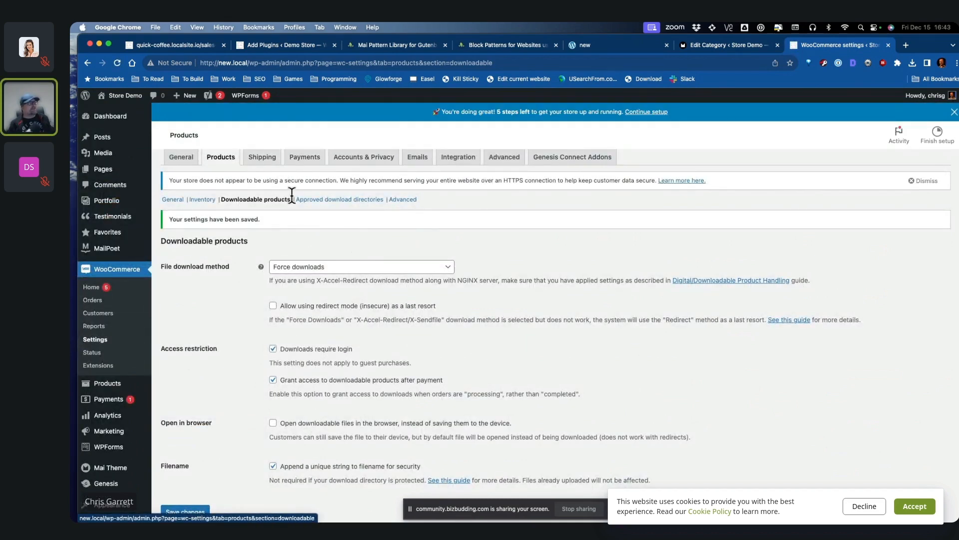
Step: Review the Payments tab's payment methods, then go to the Installed Plugins list
click(305, 158)
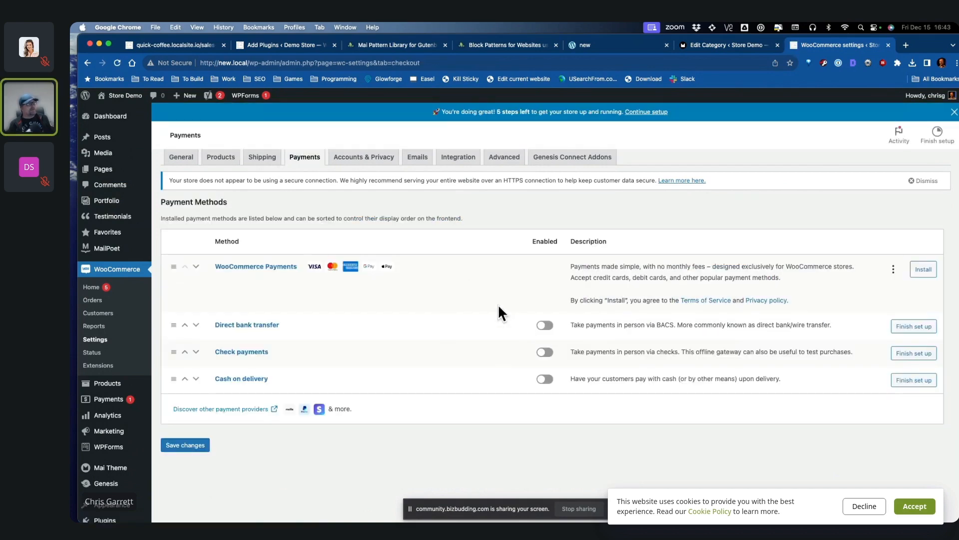
mouse_move(140, 385)
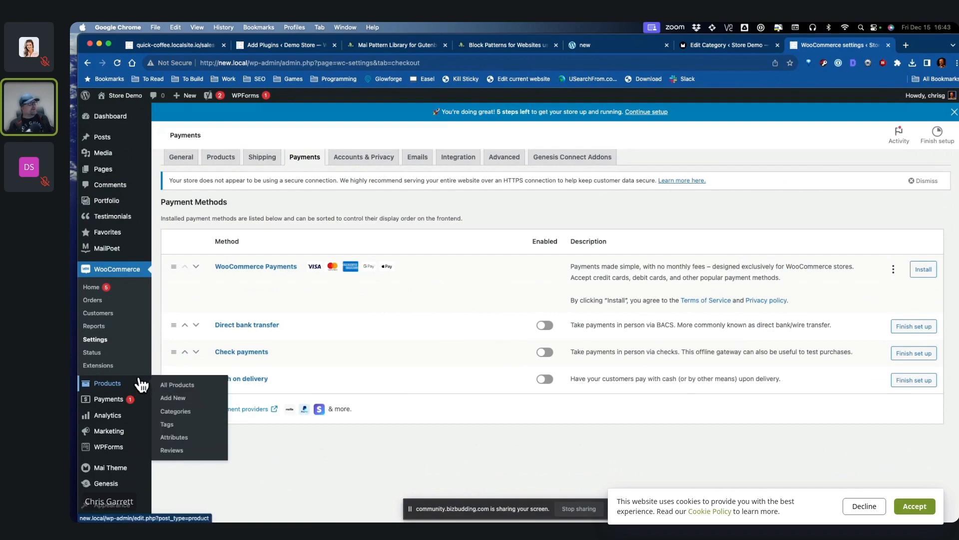
scroll(140, 385, down, 2)
mouse_move(148, 456)
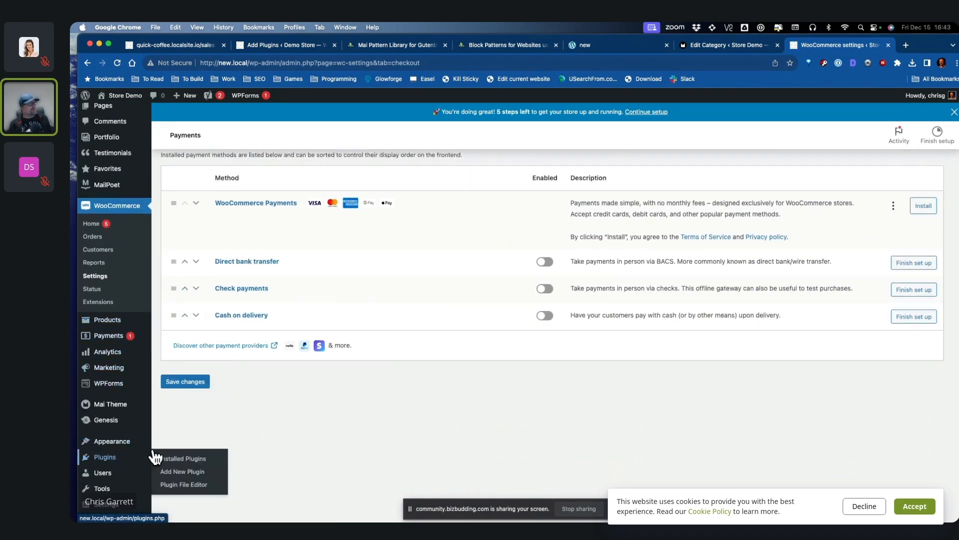
click(183, 457)
Step: Activate WooCommerce PayPal Payments and add Shop to the header menu ahead of Buy Now
scroll(562, 332, down, 10)
click(194, 367)
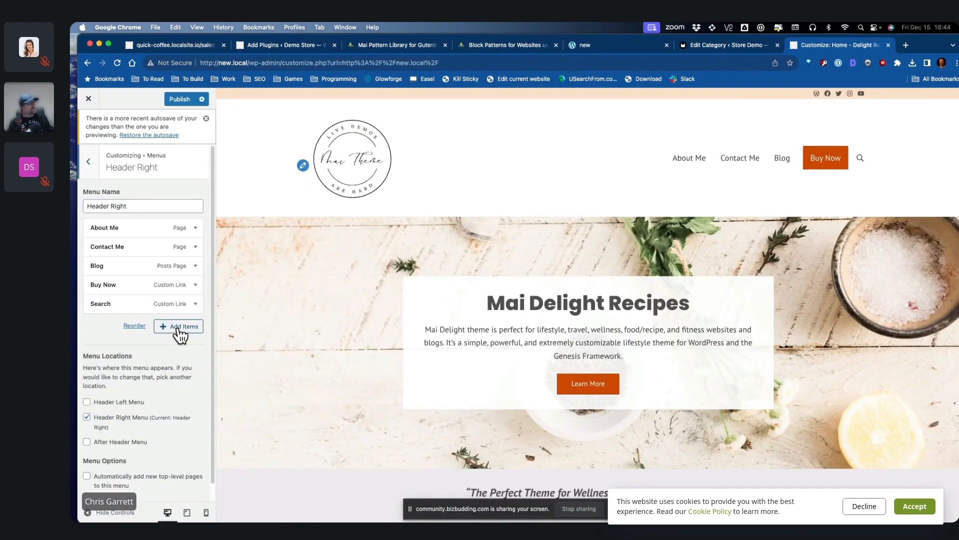
click(179, 330)
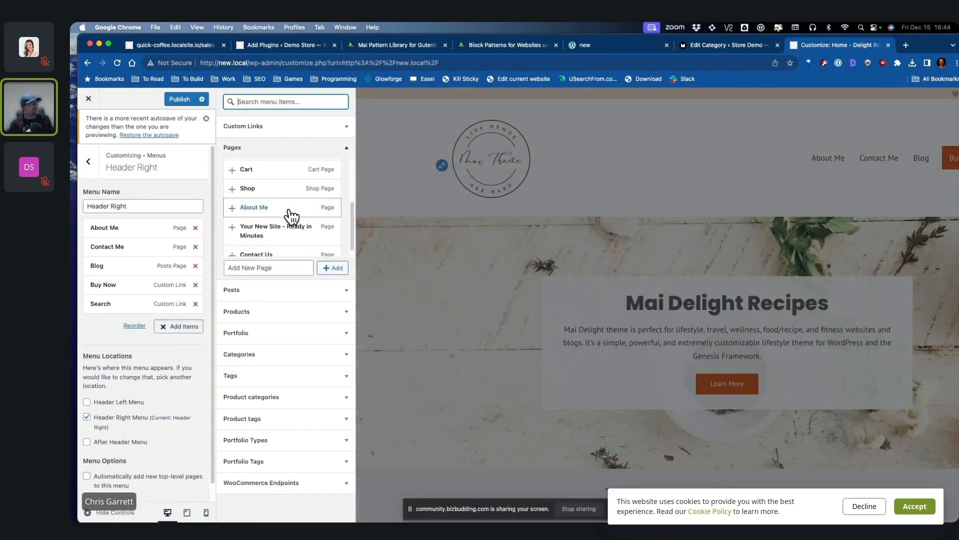
click(258, 192)
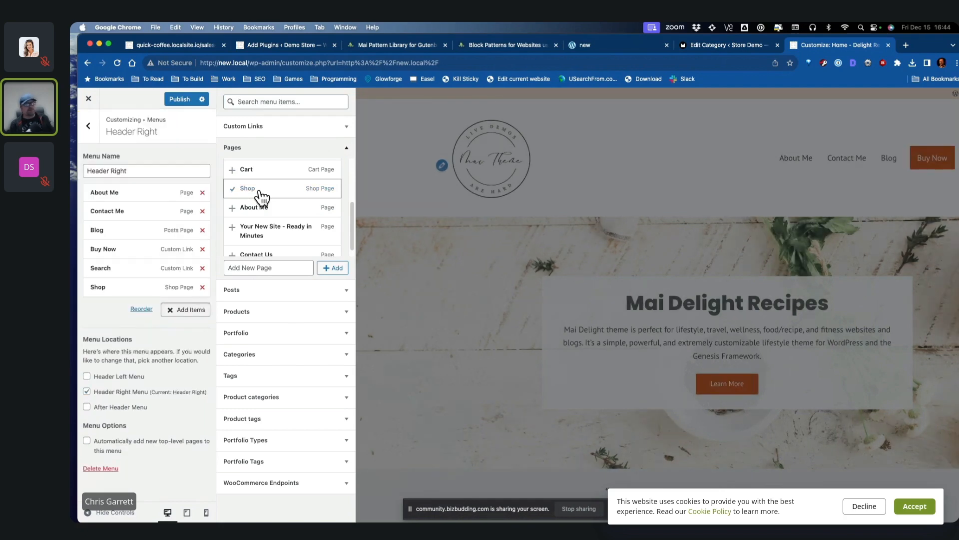
drag(124, 288, 125, 261)
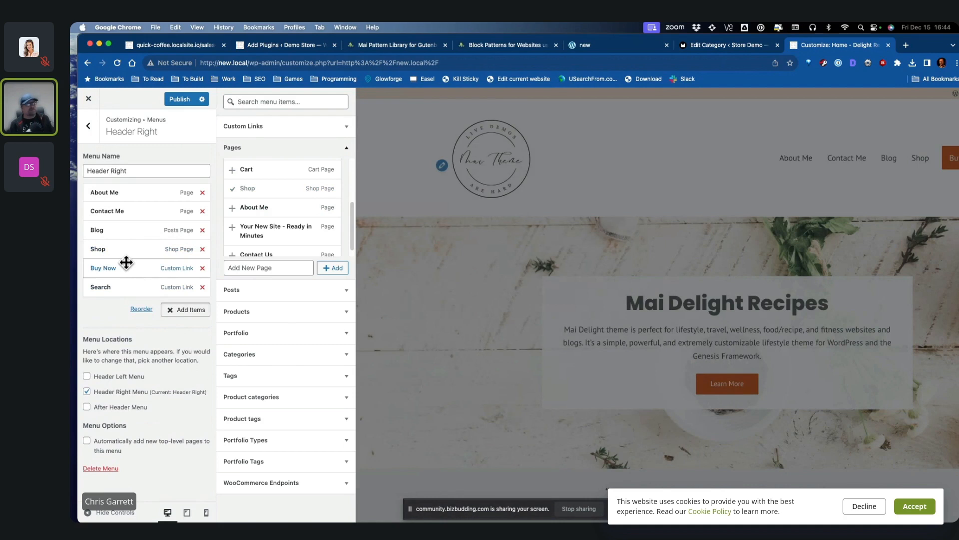
Step: Add the Cart page to the header menu, placed right after Shop
mouse_move(938, 46)
mouse_down()
mouse_move(908, 46)
mouse_move(929, 46)
mouse_up()
scroll(265, 232, down, 1)
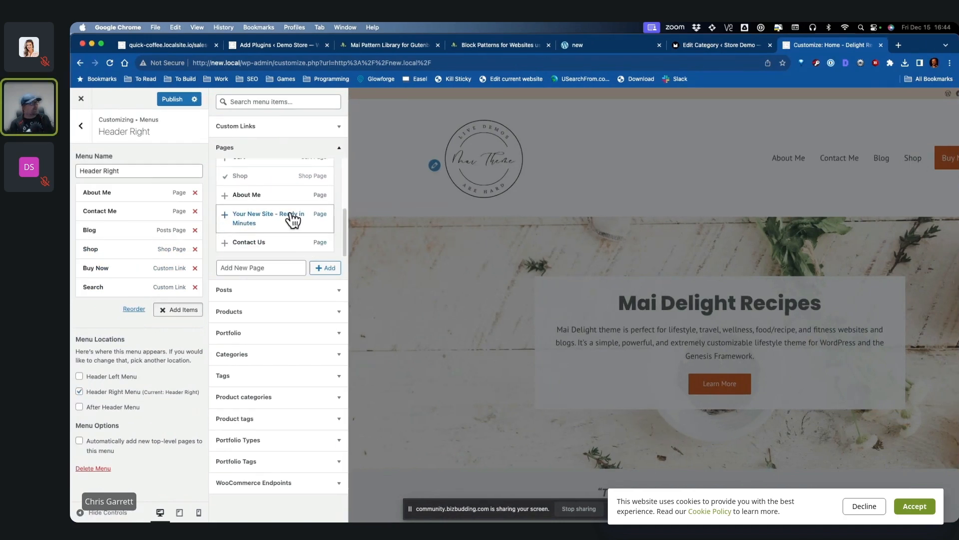
scroll(293, 219, up, 5)
click(274, 251)
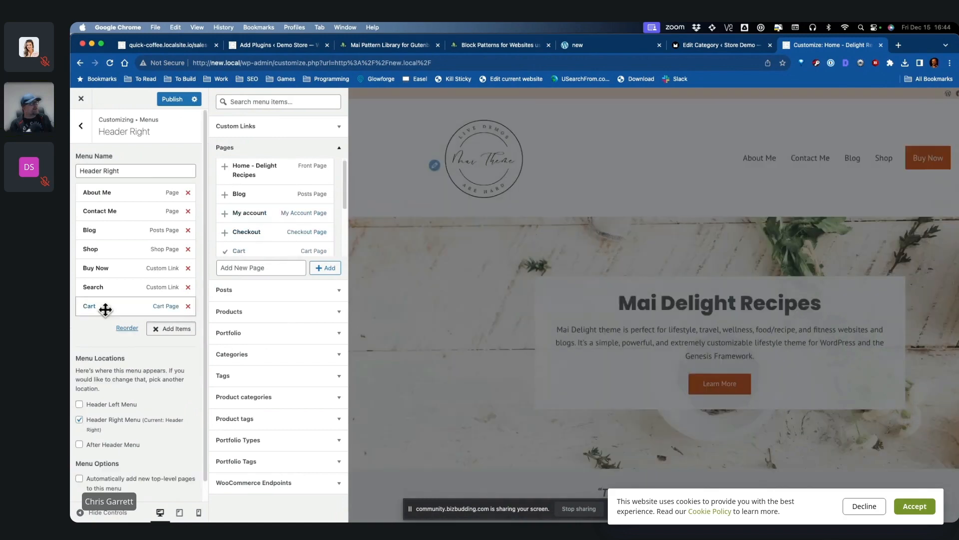
drag(105, 309, 103, 265)
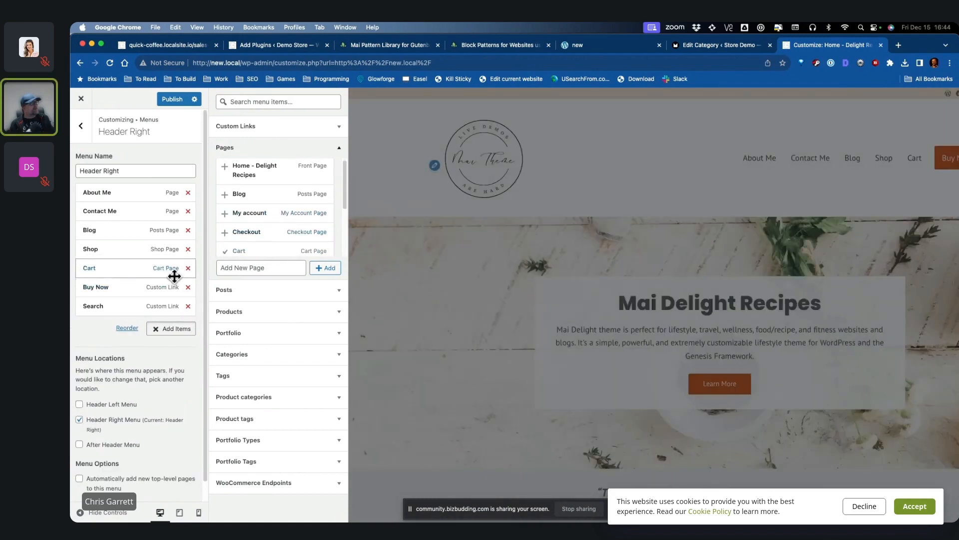
click(155, 333)
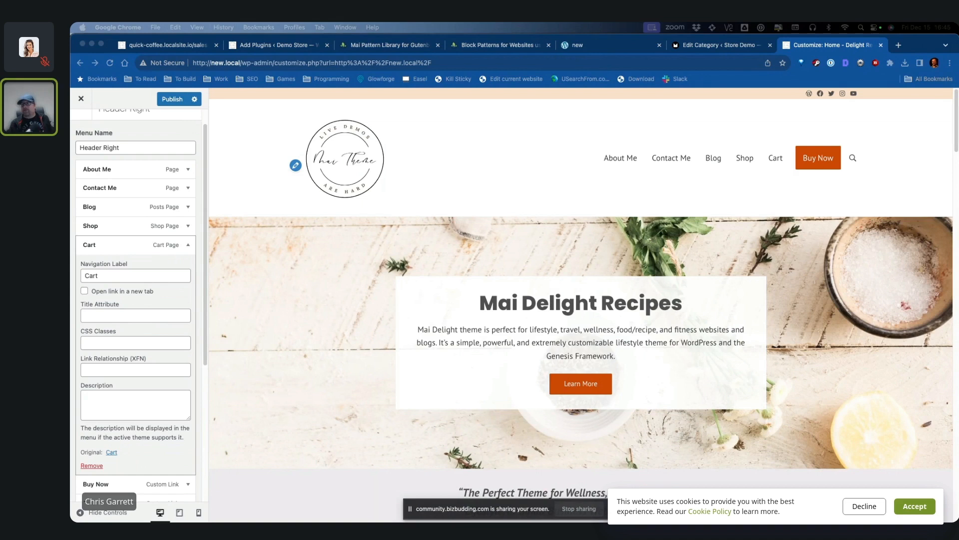
Step: Paste the mai_icon cart shortcode into Cart's navigation label, publish, and open the live Cart page
click(714, 179)
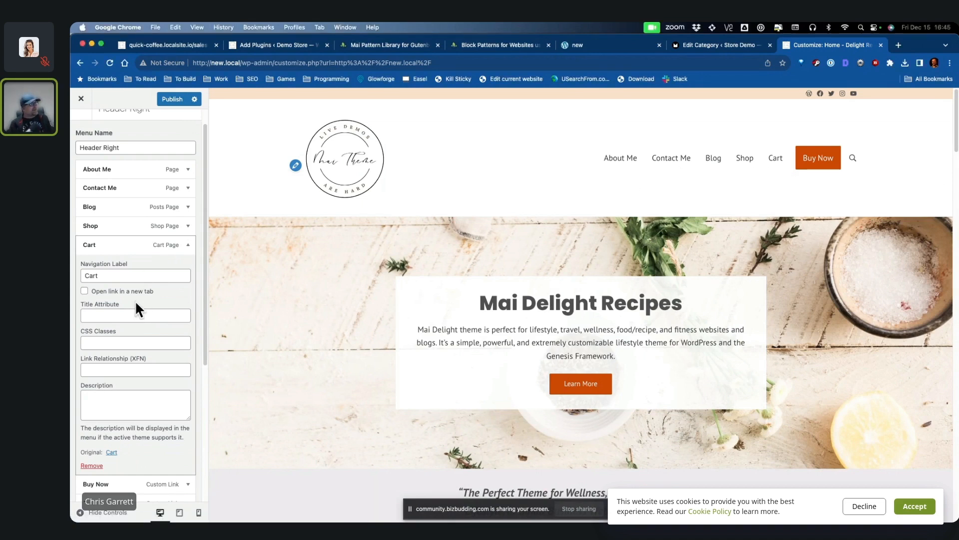
click(129, 277)
text([mai_icon icon="shopping-cart" style="regular" size="1.25em" margin_right="6px" cart_total="true"])
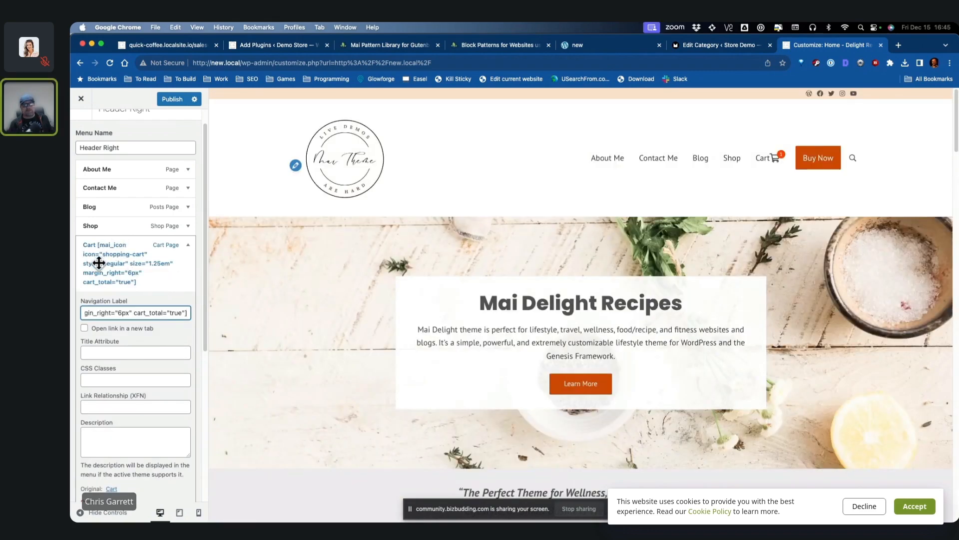
click(176, 100)
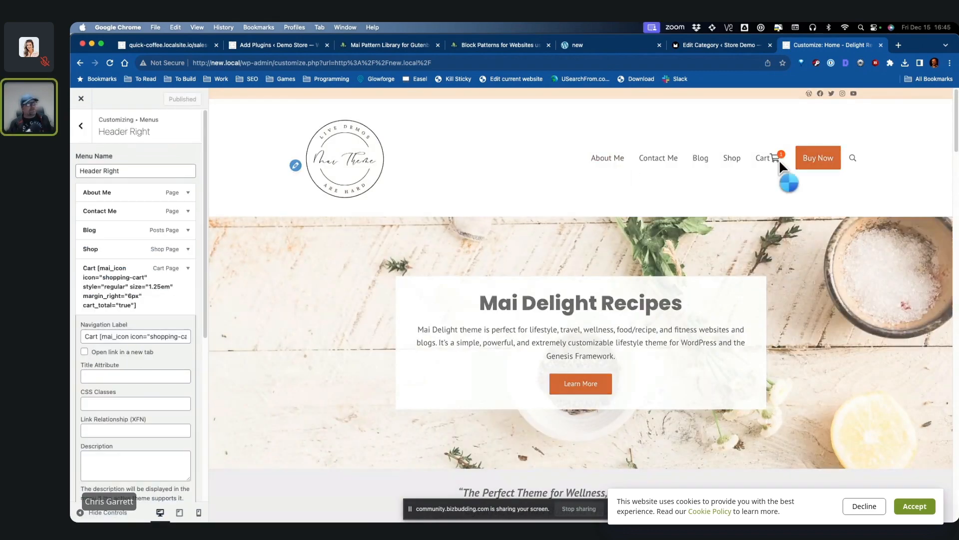
click(81, 99)
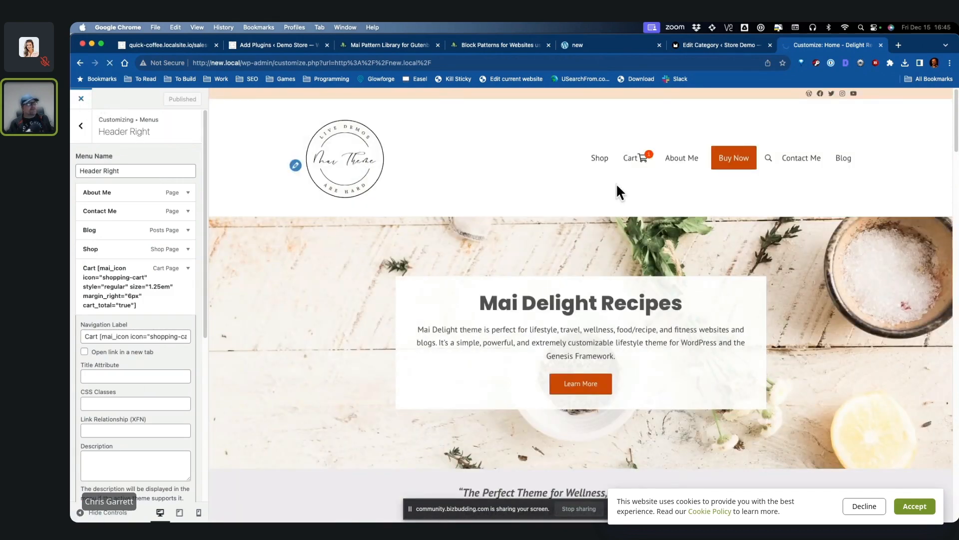
click(568, 176)
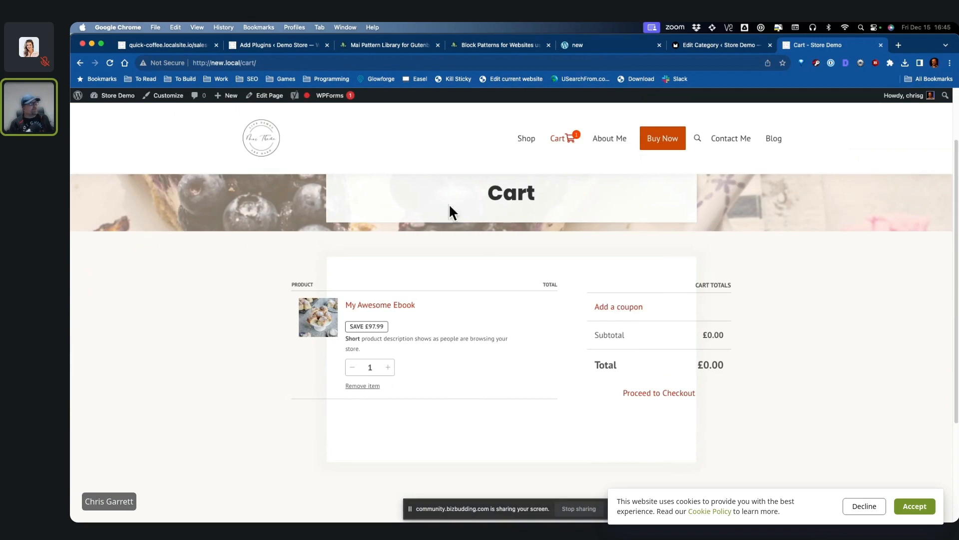
Step: Edit the Cart page and set the 'You may be interested in…' heading font size to 20
click(267, 96)
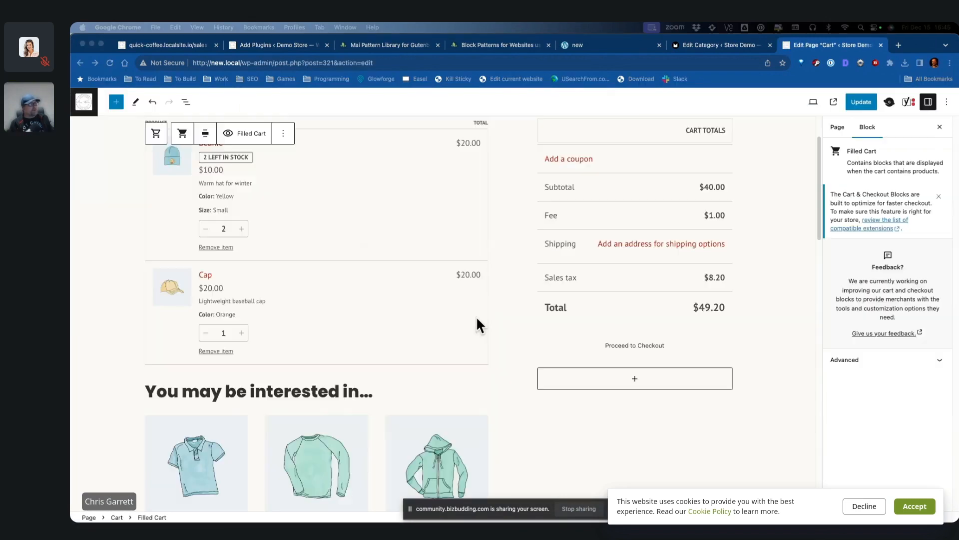
scroll(754, 285, up, 2)
scroll(754, 300, down, 2)
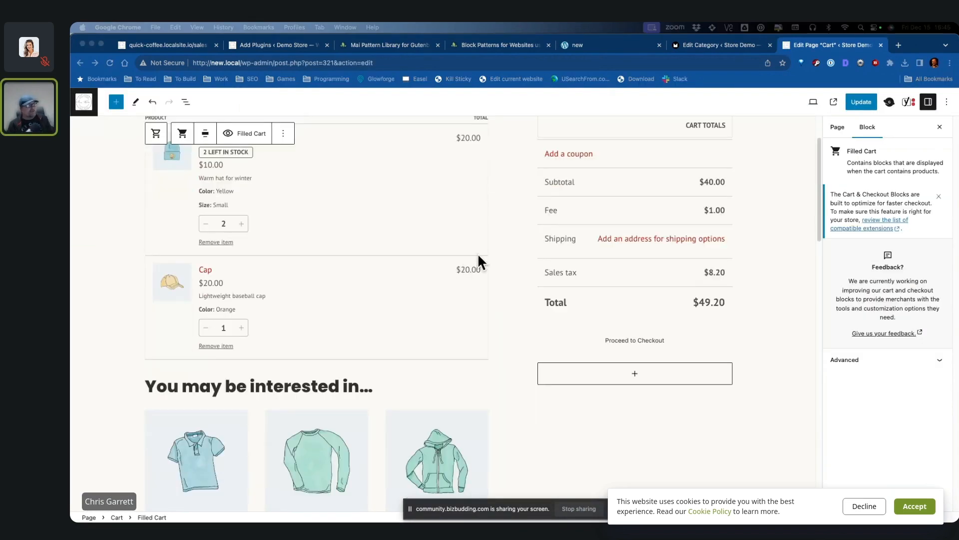
scroll(499, 254, up, 2)
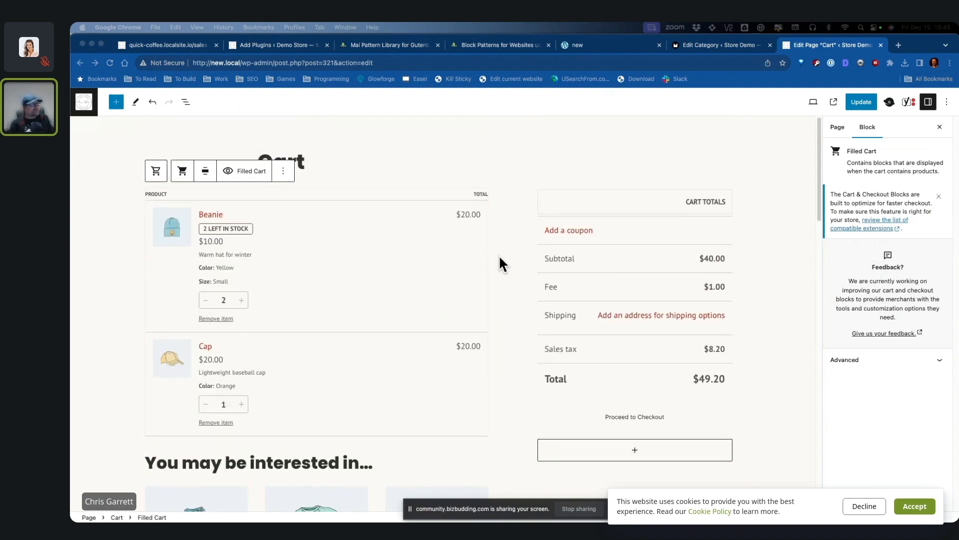
scroll(475, 263, down, 2)
scroll(443, 279, down, 3)
drag(374, 320, 146, 321)
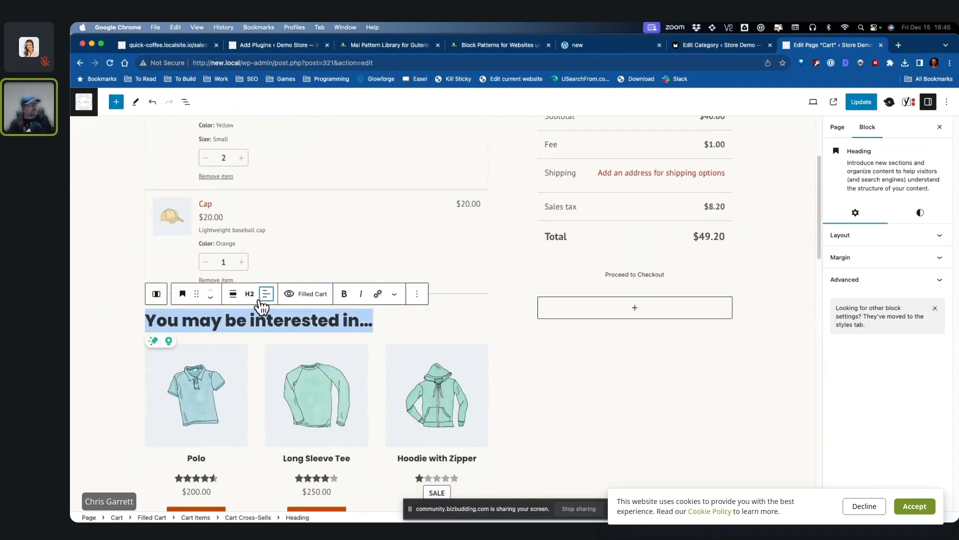
click(933, 216)
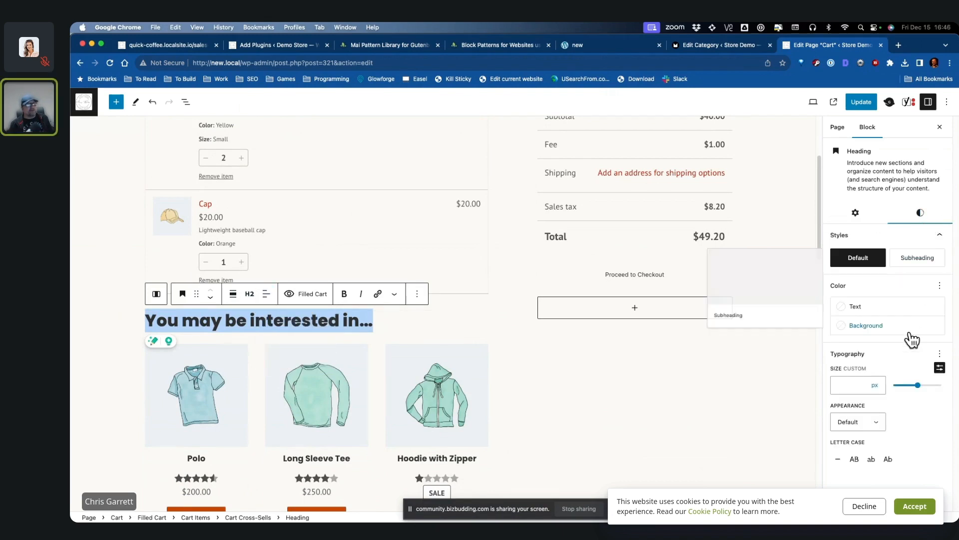
click(872, 393)
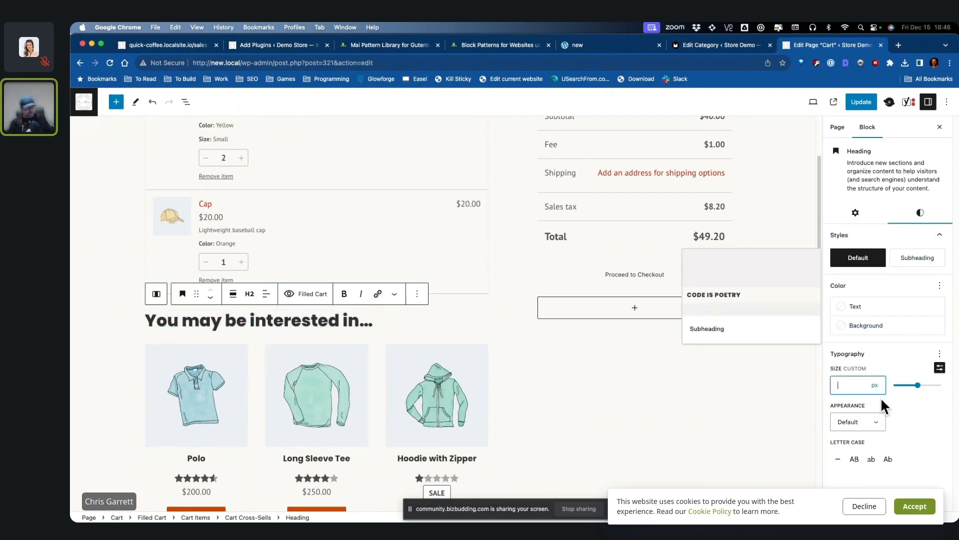
text(16)
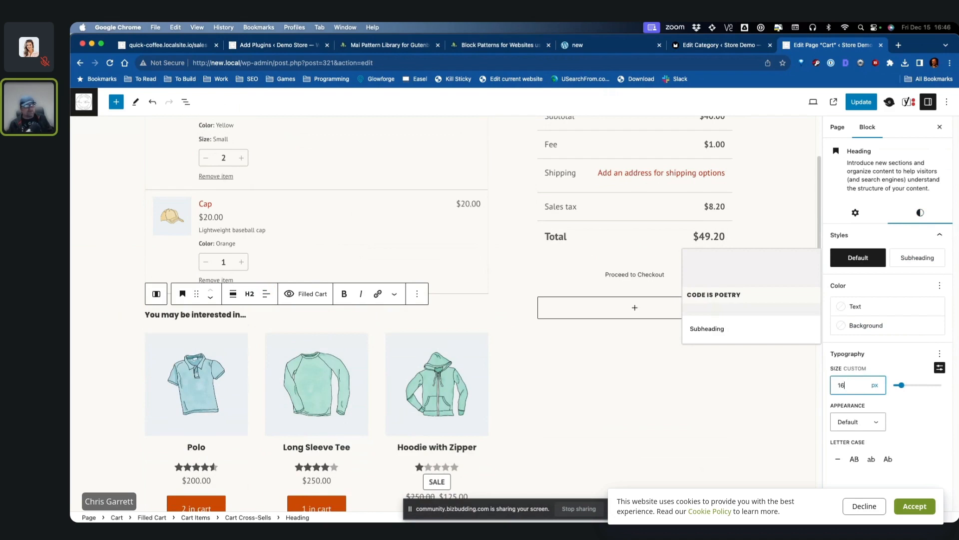
key(BackSpace)
key(BackSpace)
text(20)
Step: Update the Cart page and view the live result
click(576, 423)
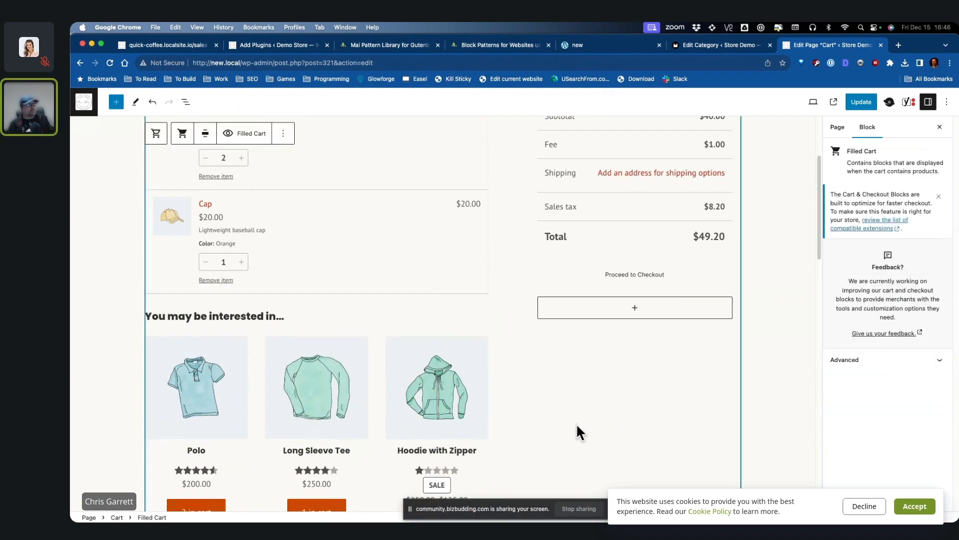
scroll(599, 386, down, 2)
scroll(644, 374, up, 5)
click(861, 102)
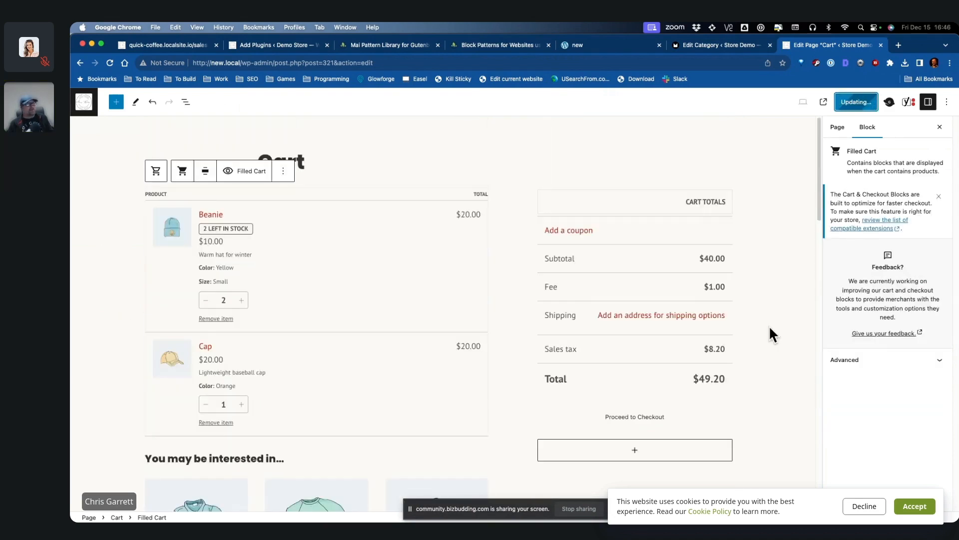
click(152, 498)
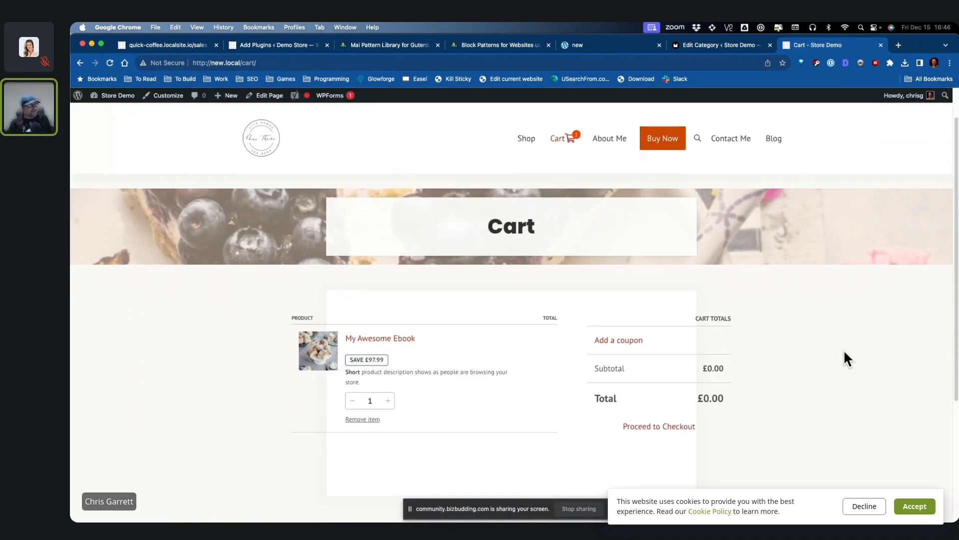
Step: Add a full-width Group block with /gr and move the Cart block inside it
click(262, 96)
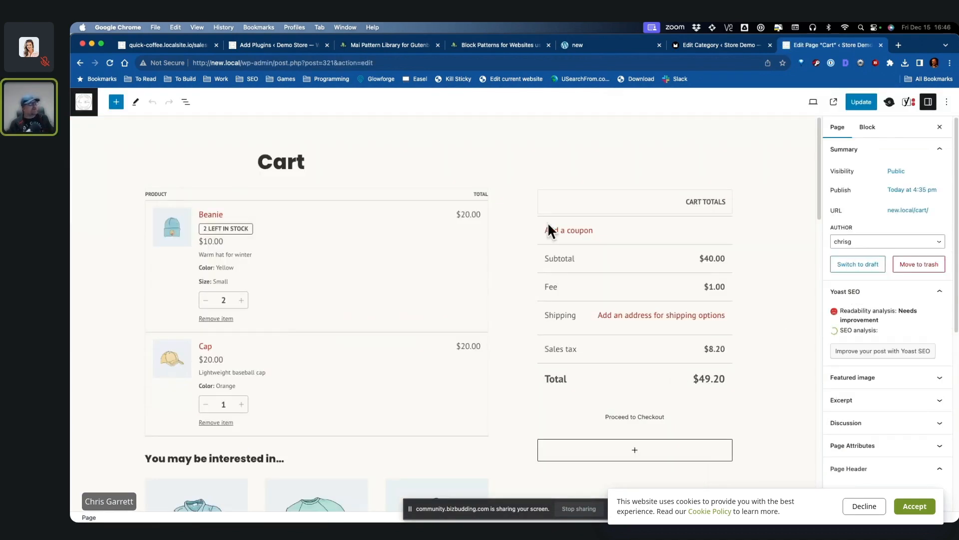
click(185, 102)
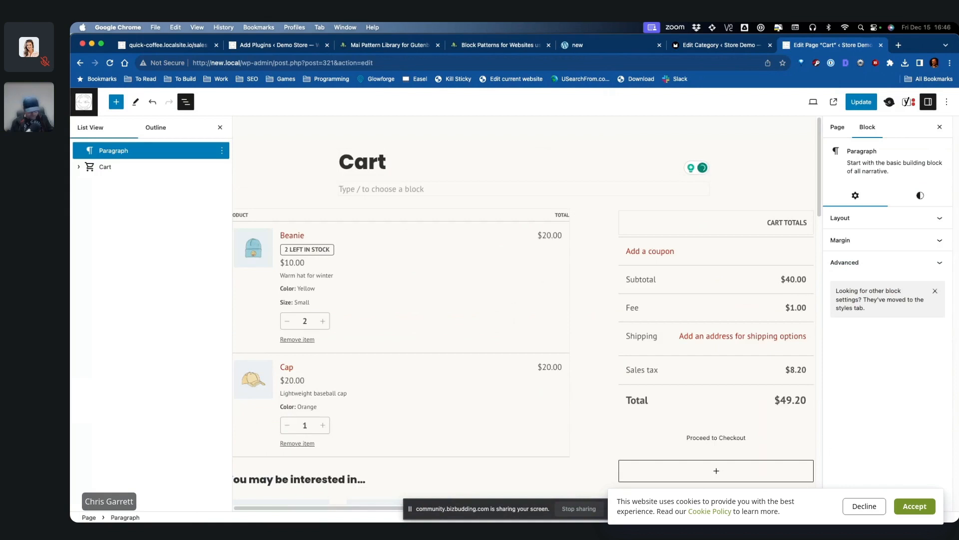
text(/gr)
key(Return)
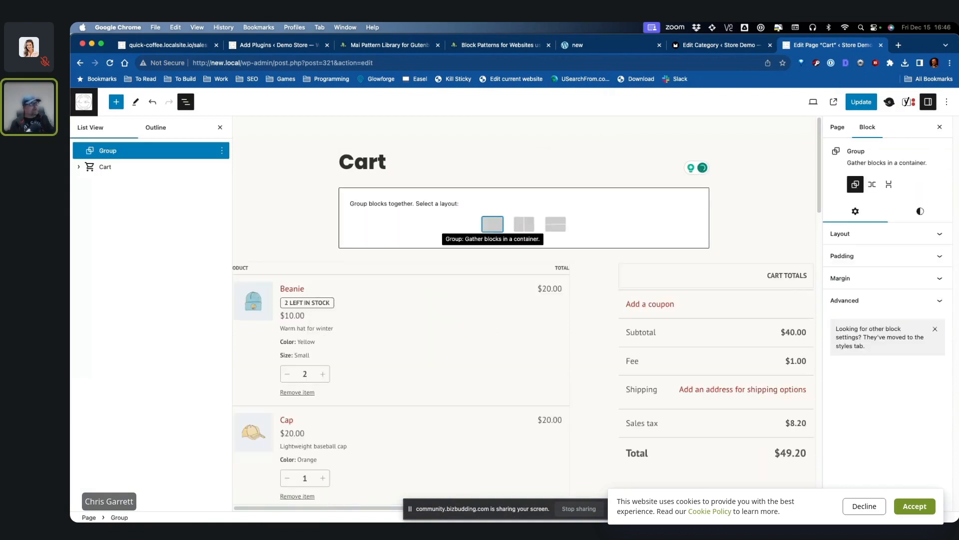
click(490, 220)
click(402, 167)
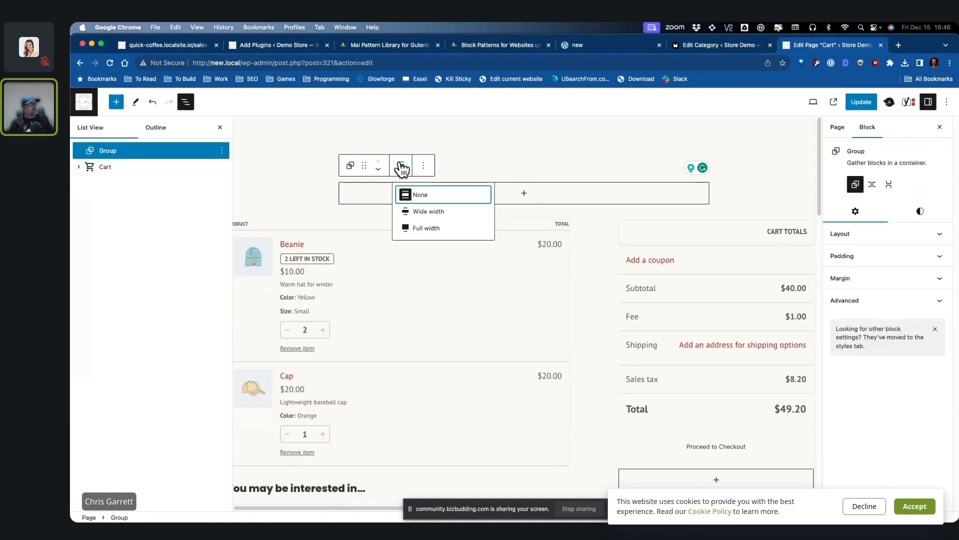
click(448, 230)
drag(97, 172, 124, 159)
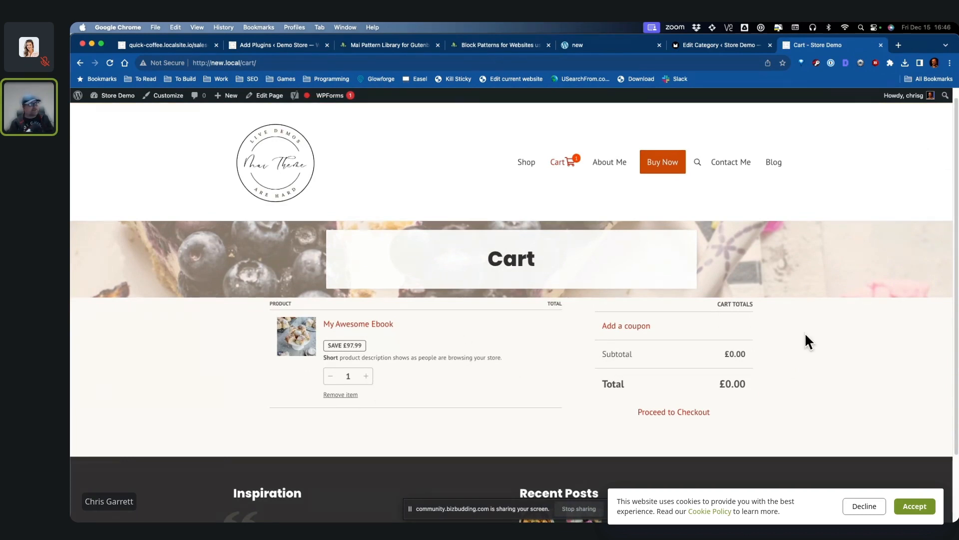
Step: Proceed to checkout and enter placeholder billing first name, last name and address
click(691, 425)
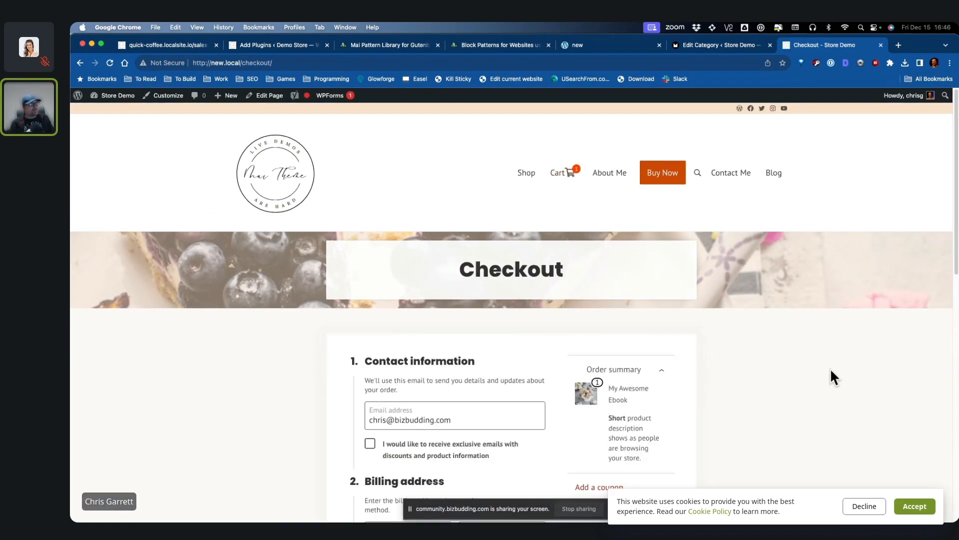
scroll(831, 373, down, 4)
click(439, 326)
text(wdasda)
click(486, 319)
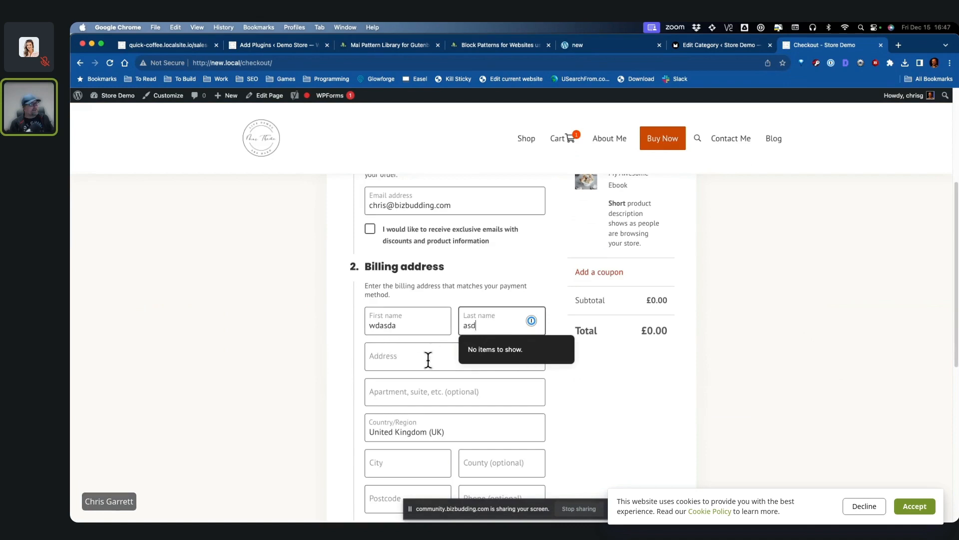
text(a)
click(428, 360)
text(asdassdas)
Step: Fill in placeholder billing city, county and postcode to complete the order
scroll(428, 360, down, 3)
click(409, 323)
text(asdasd)
click(512, 330)
text(asdasd)
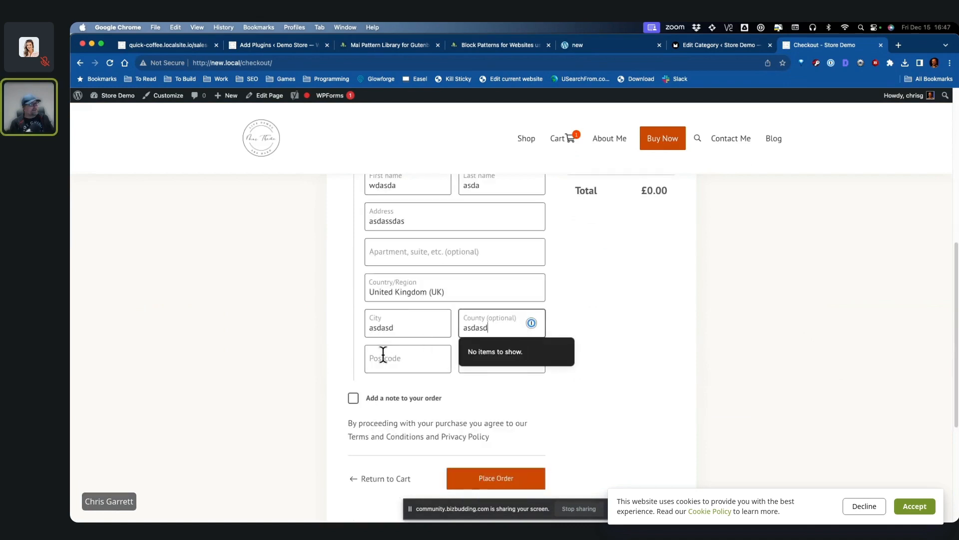
click(383, 354)
text(ST15ABS)
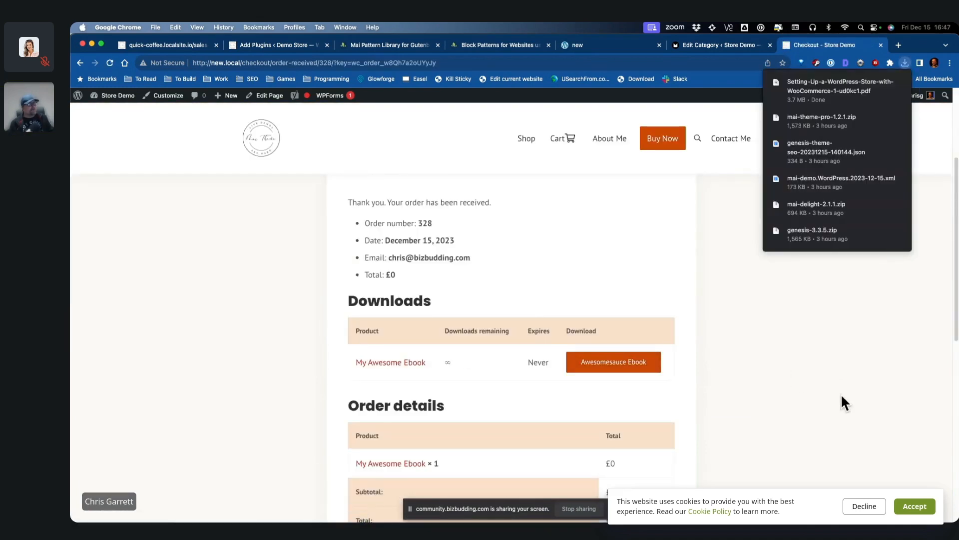
Step: View the downloaded setup guide PDF, close it, and go to the Shop page
click(844, 88)
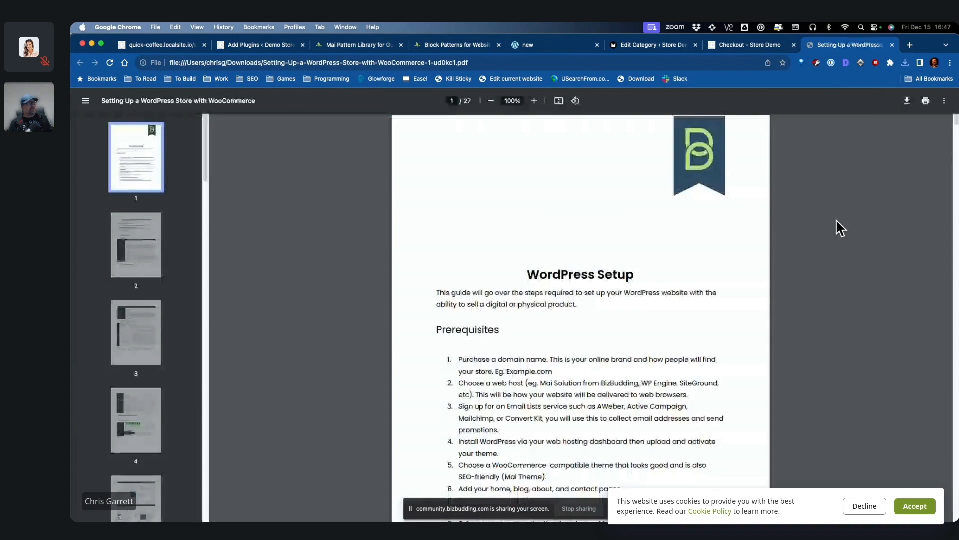
click(892, 45)
scroll(700, 187, up, 5)
click(527, 172)
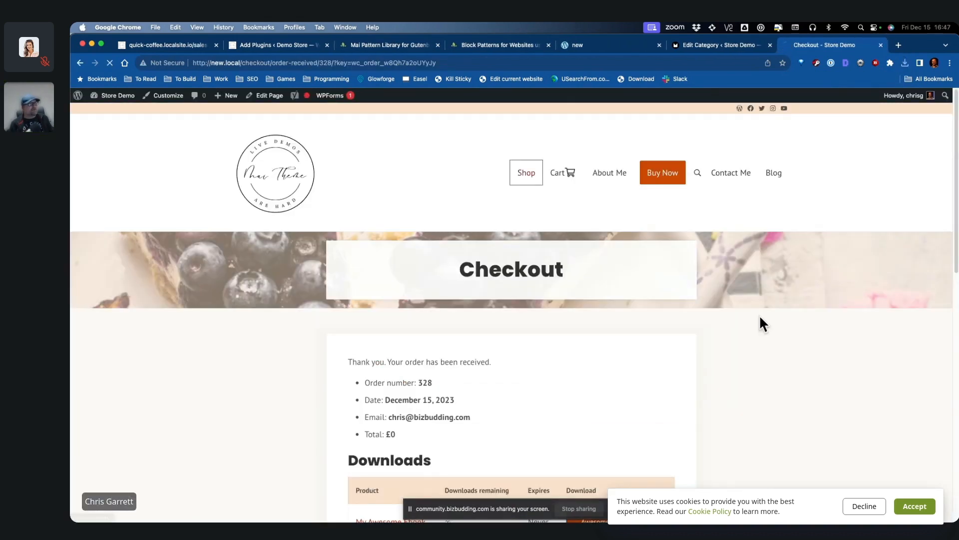
Step: Add My account to the Header Right menu as a top-level item after Shop and publish
click(164, 97)
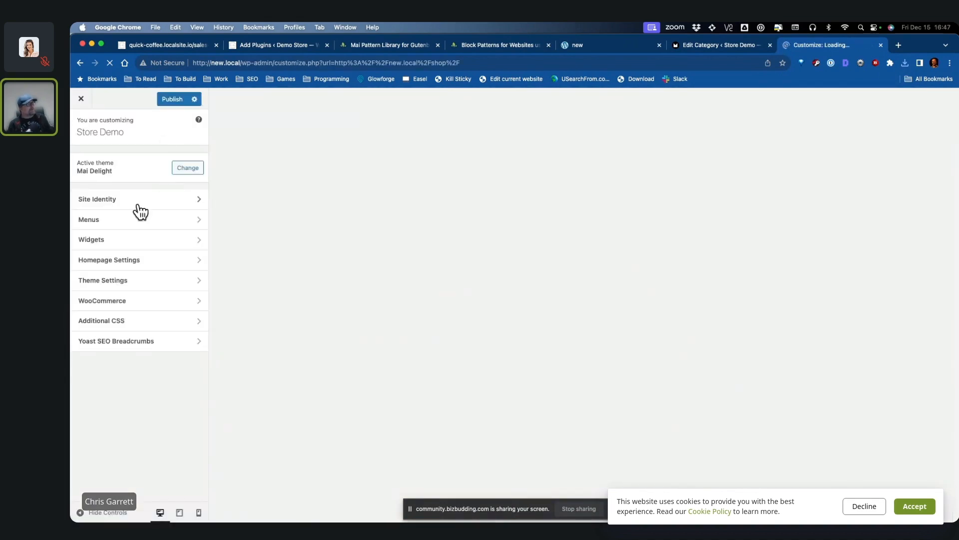
click(124, 220)
click(166, 175)
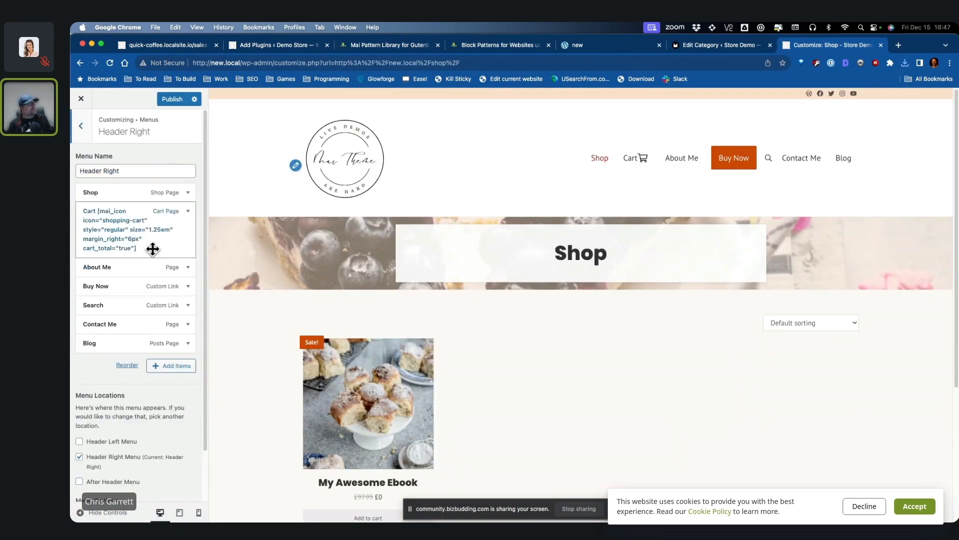
click(168, 366)
click(250, 215)
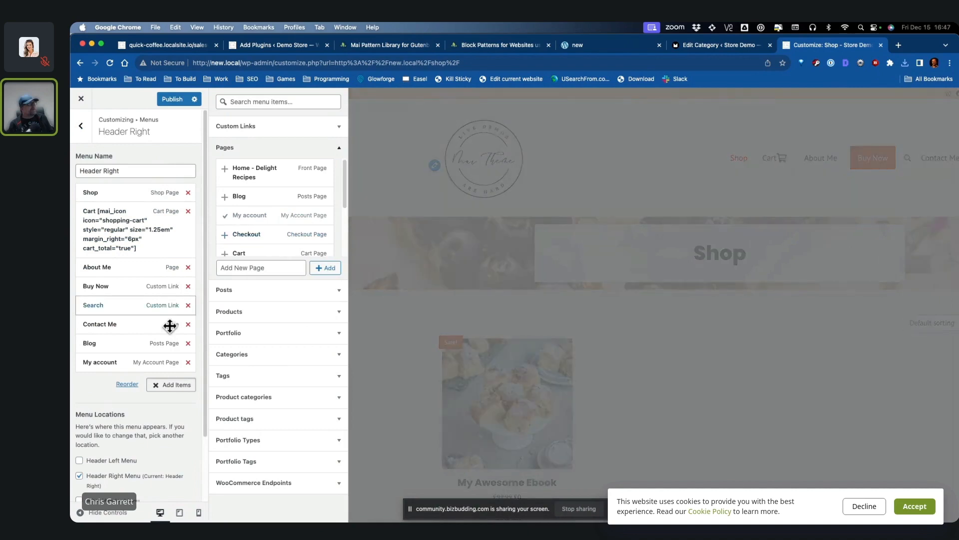
drag(102, 363, 116, 210)
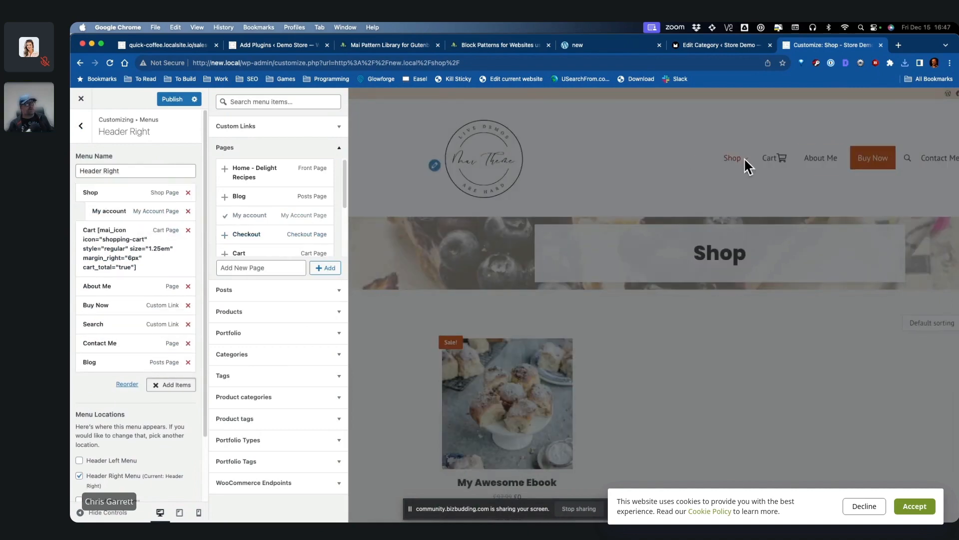
click(746, 165)
mouse_move(605, 163)
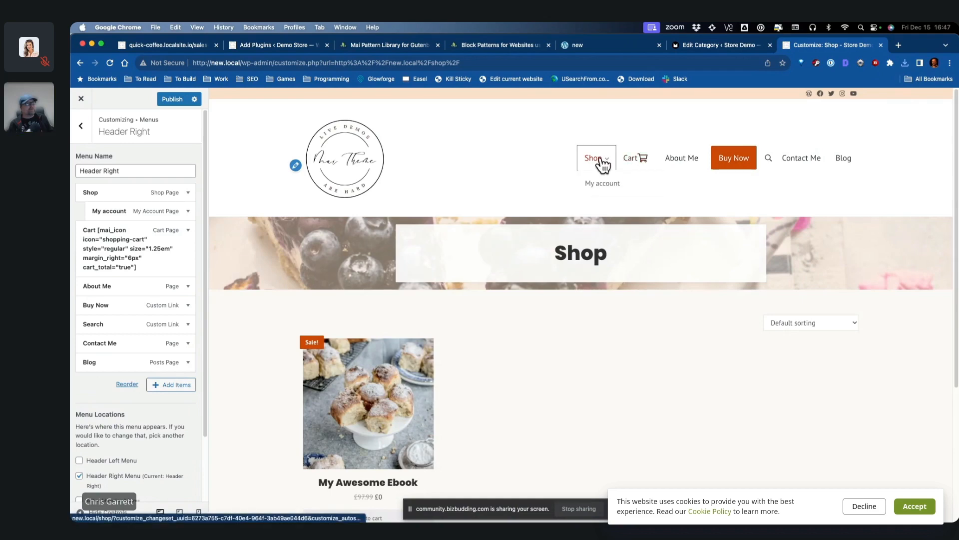
drag(131, 214, 118, 216)
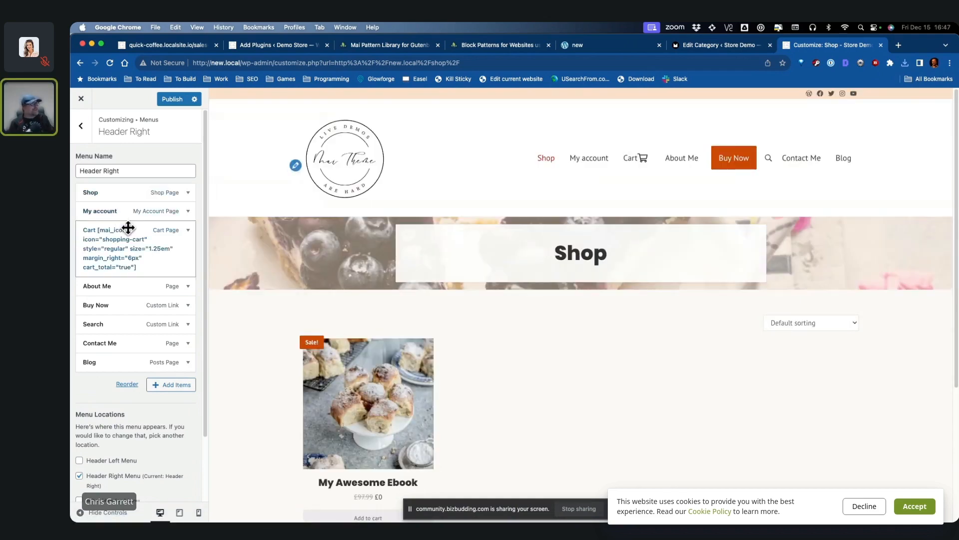
click(172, 99)
Step: Check that My account's Downloads list shows the ebook, then close the Customizer
click(557, 160)
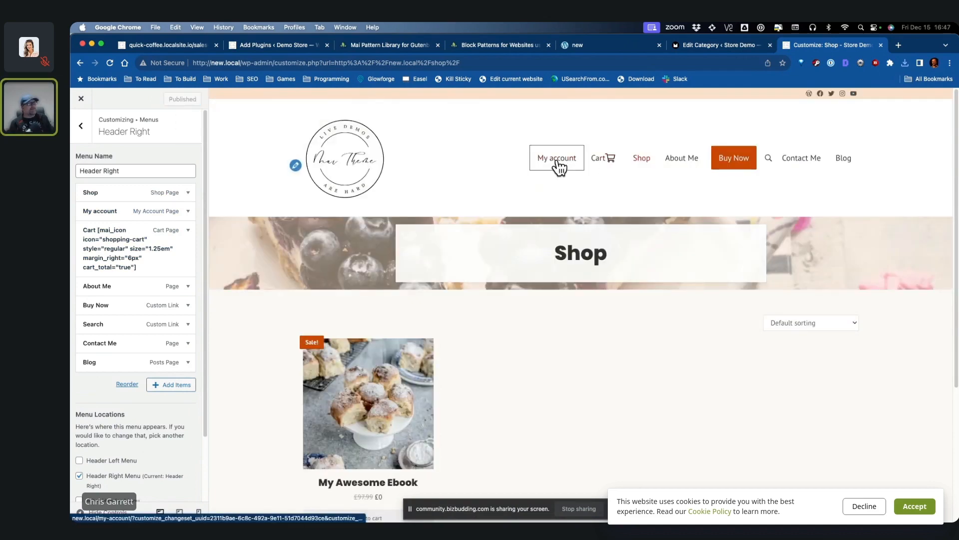
click(450, 339)
scroll(811, 361, down, 1)
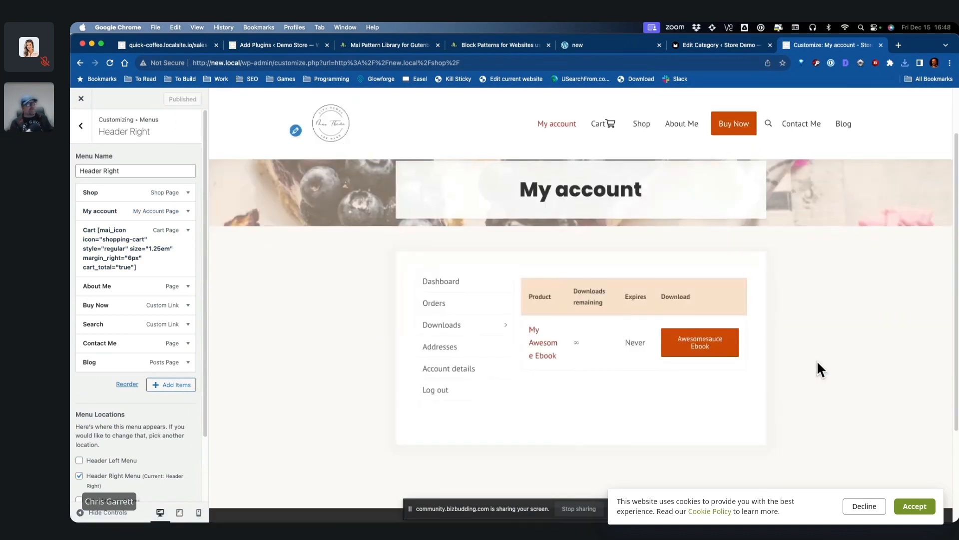
scroll(816, 361, up, 1)
click(81, 99)
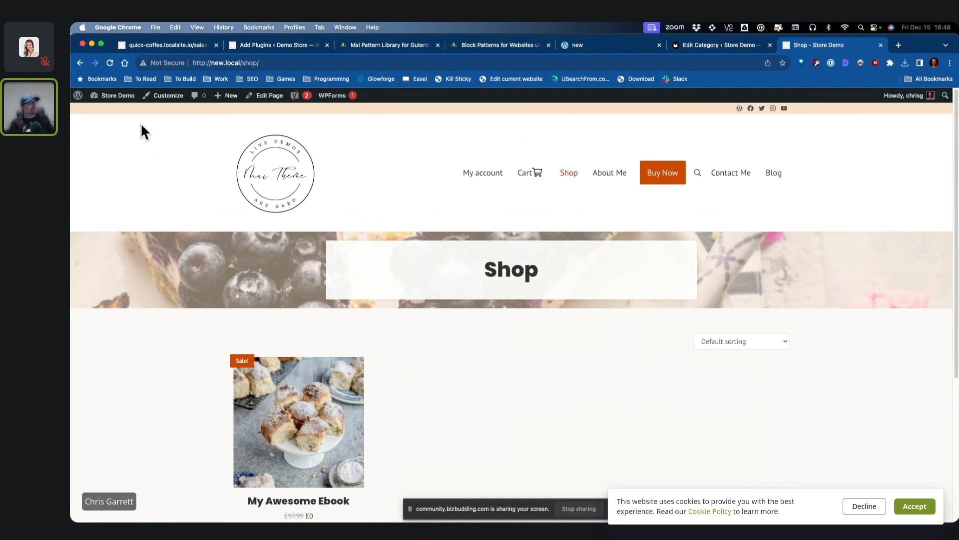
Step: Create a new page, insert the Mai CTAs 'Cta 4' pattern, then undo the insertion
mouse_move(229, 96)
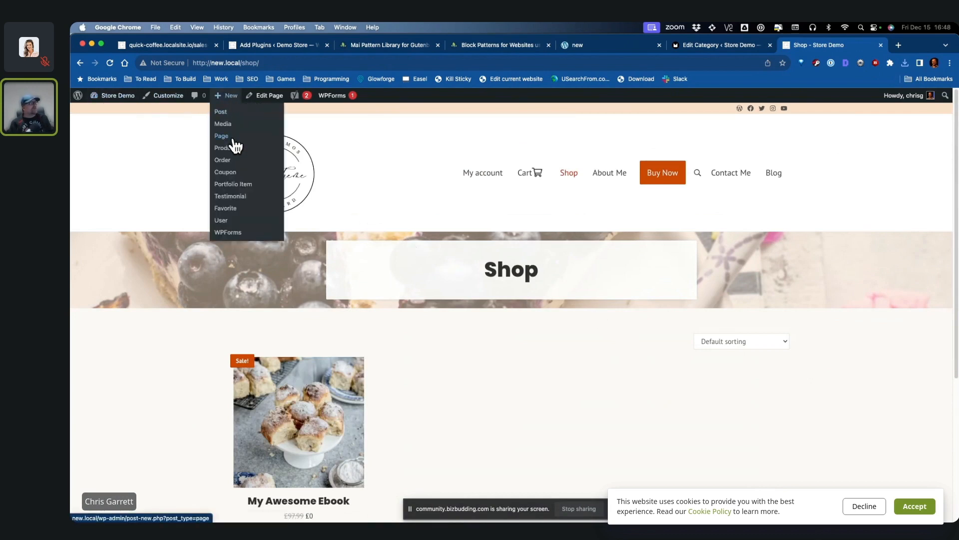
click(233, 140)
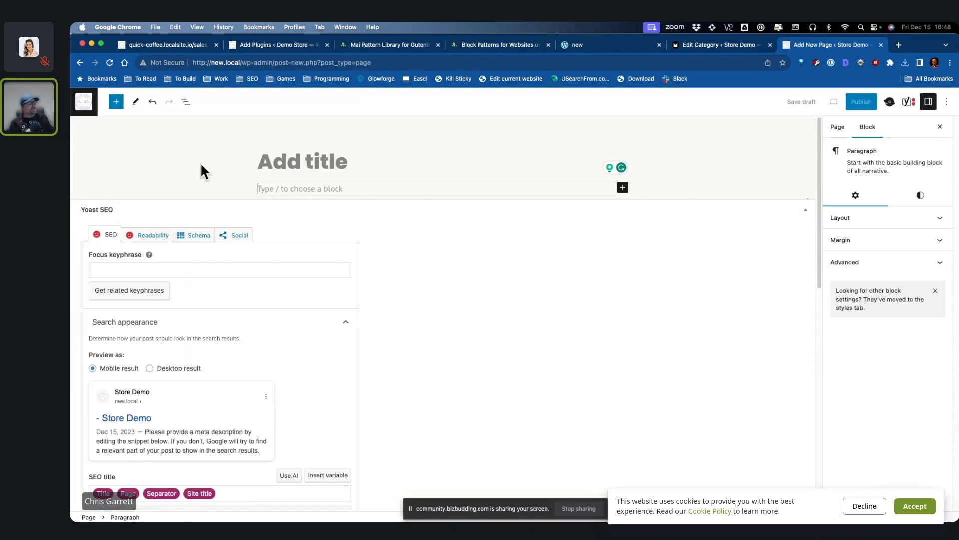
click(116, 101)
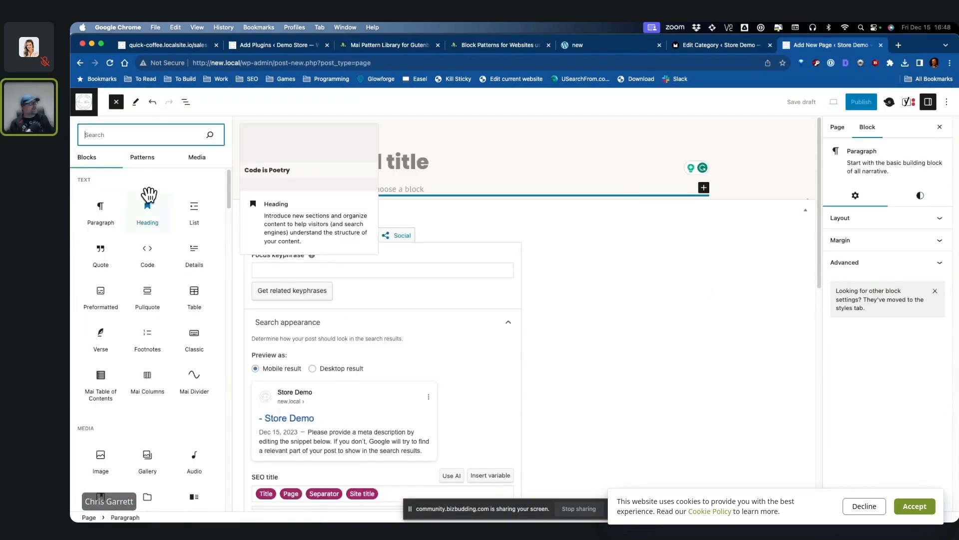
scroll(149, 333, down, 6)
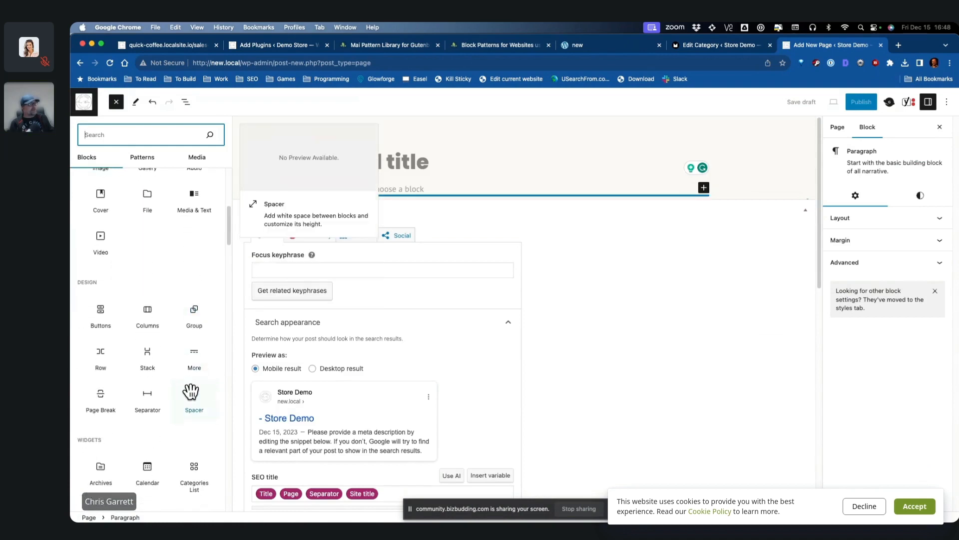
scroll(193, 398, down, 1)
scroll(185, 350, up, 10)
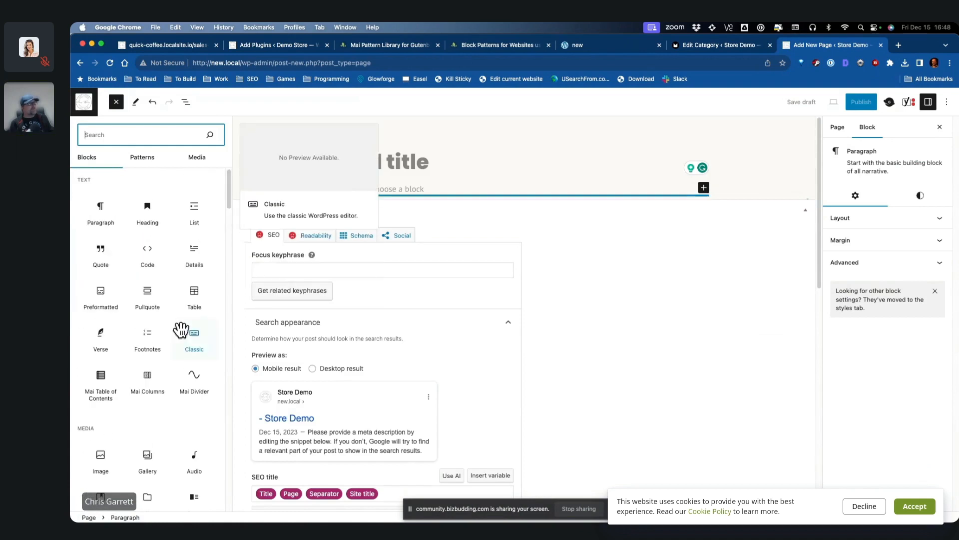
click(149, 163)
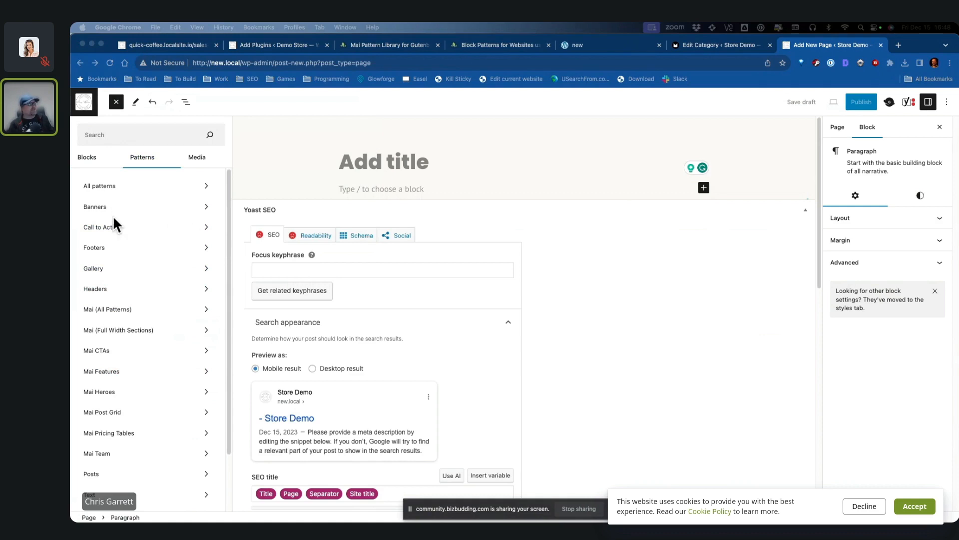
click(111, 230)
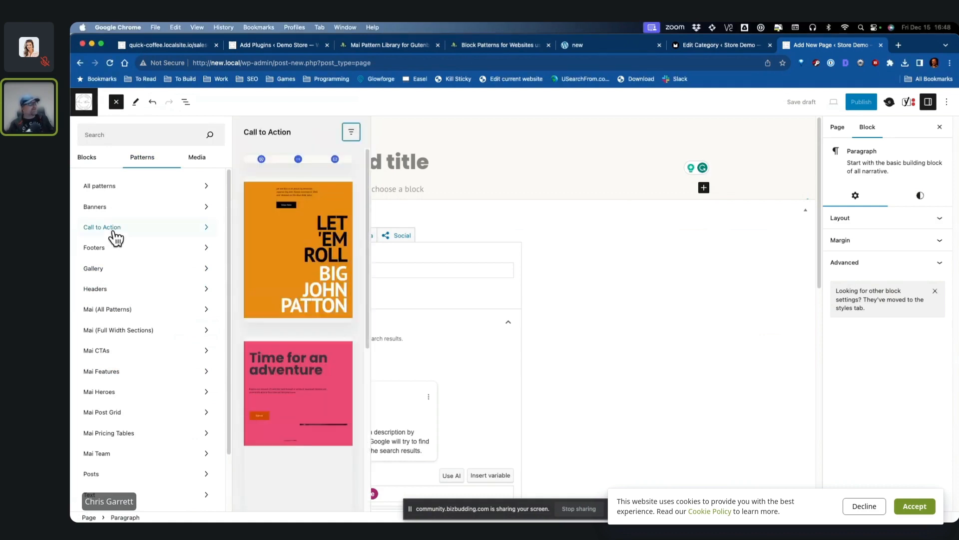
click(141, 312)
click(135, 350)
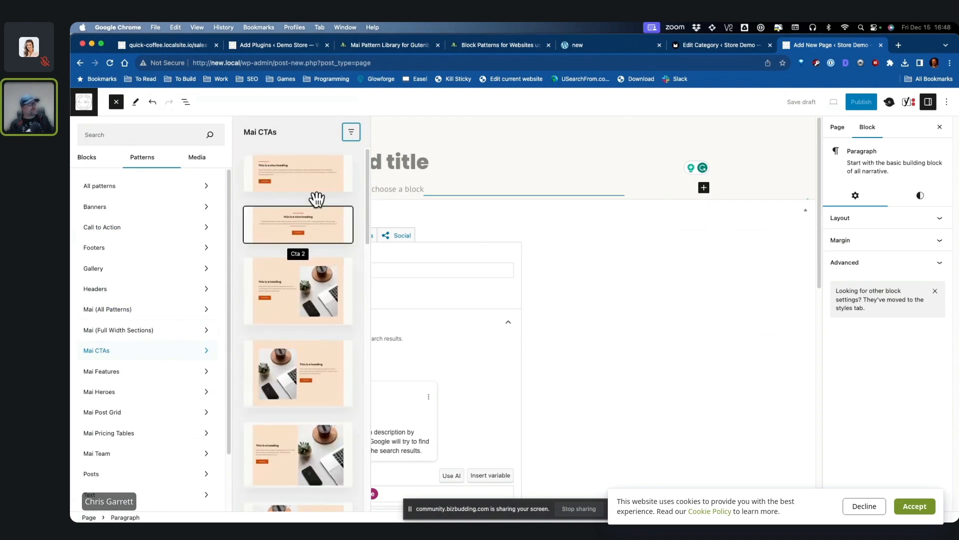
click(317, 290)
key(super+z)
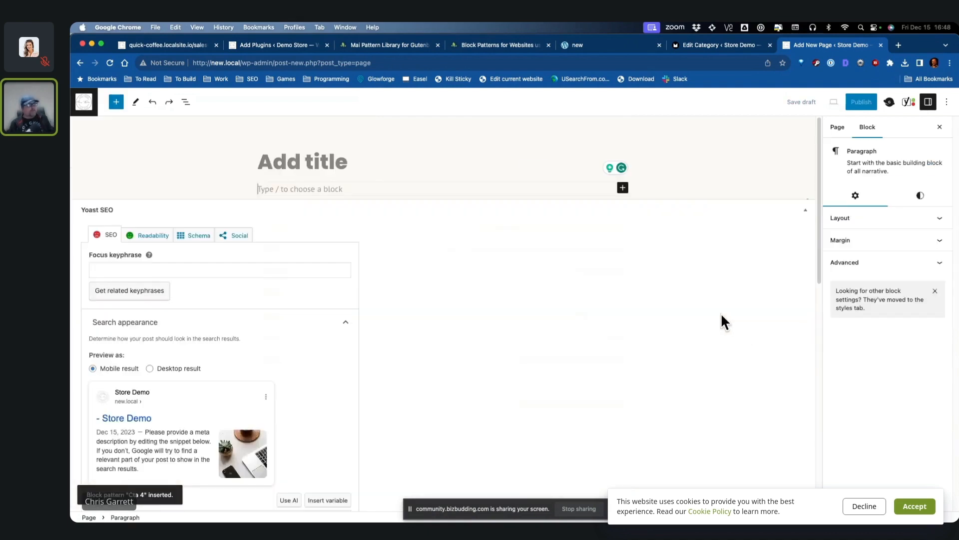
Step: Use COPY NOW on the Landing Page 2 pattern and paste it into the new page draft
click(493, 50)
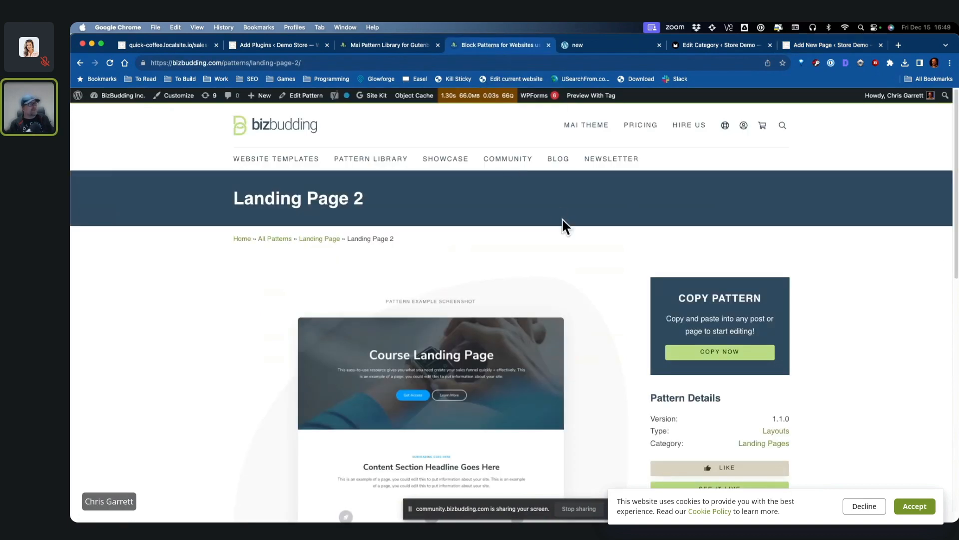
key(ctrl+shift+Tab)
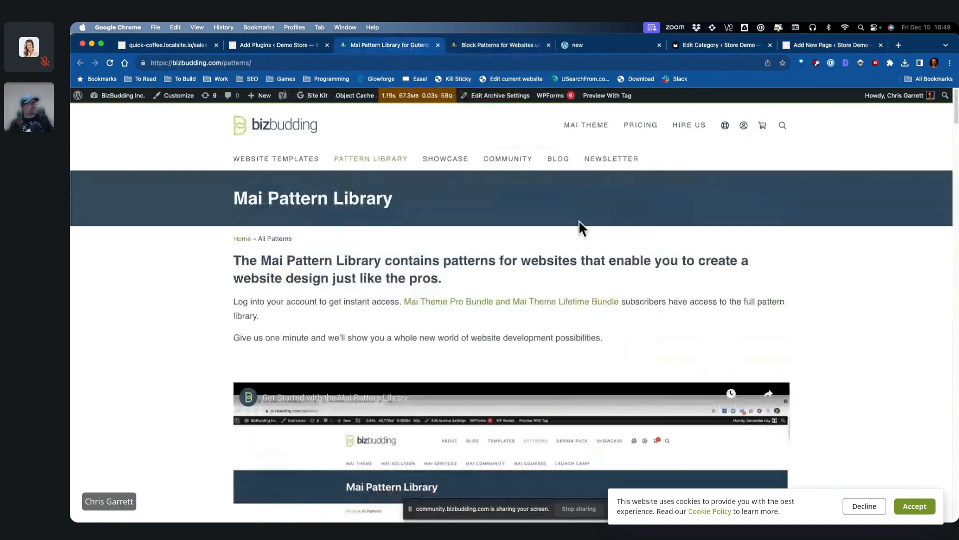
click(361, 167)
scroll(839, 343, down, 10)
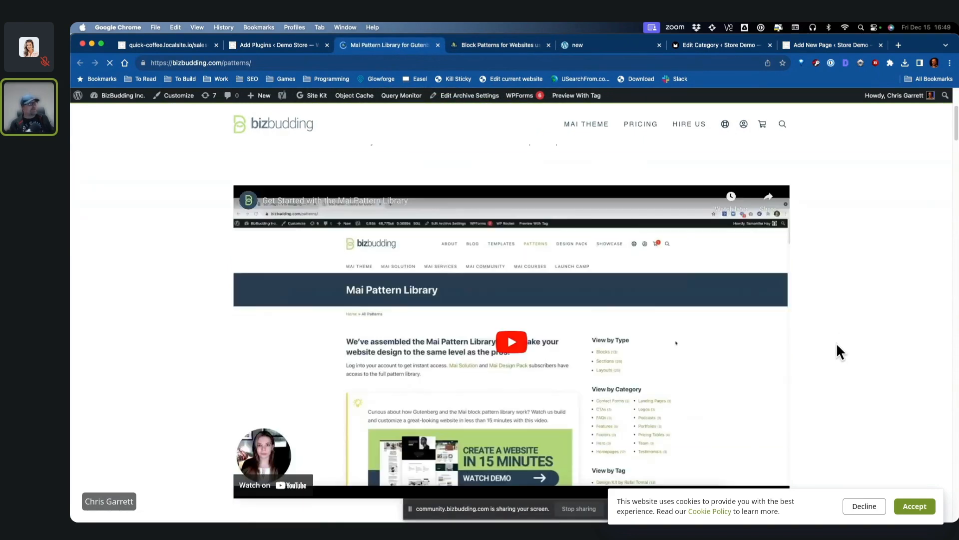
scroll(595, 326, down, 5)
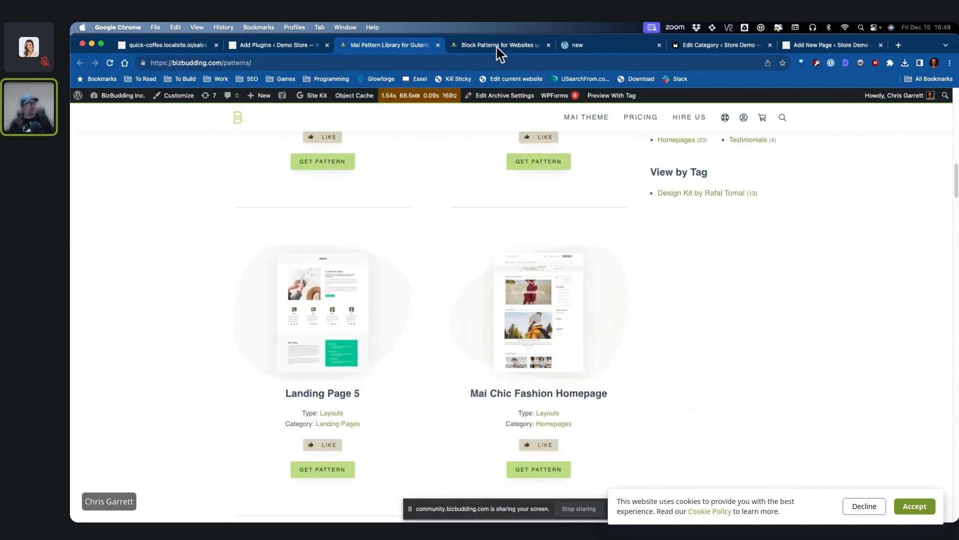
click(497, 46)
scroll(826, 331, down, 1)
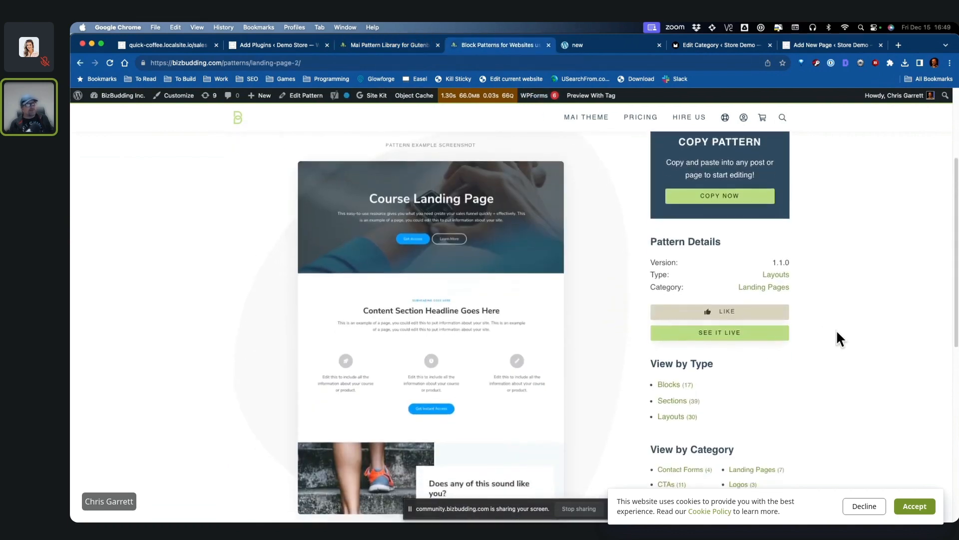
scroll(836, 329, up, 2)
scroll(450, 317, down, 1)
scroll(395, 310, down, 1)
click(719, 207)
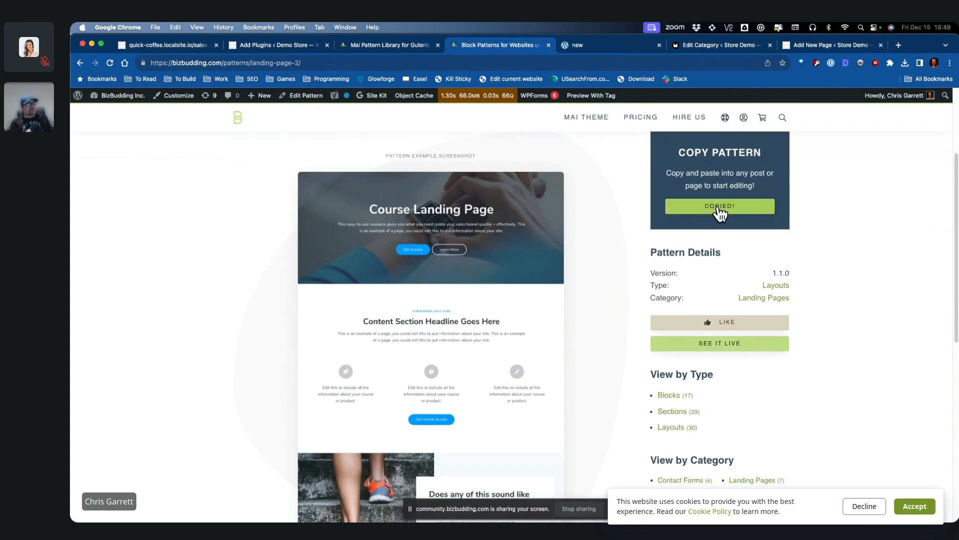
click(826, 46)
key(super+v)
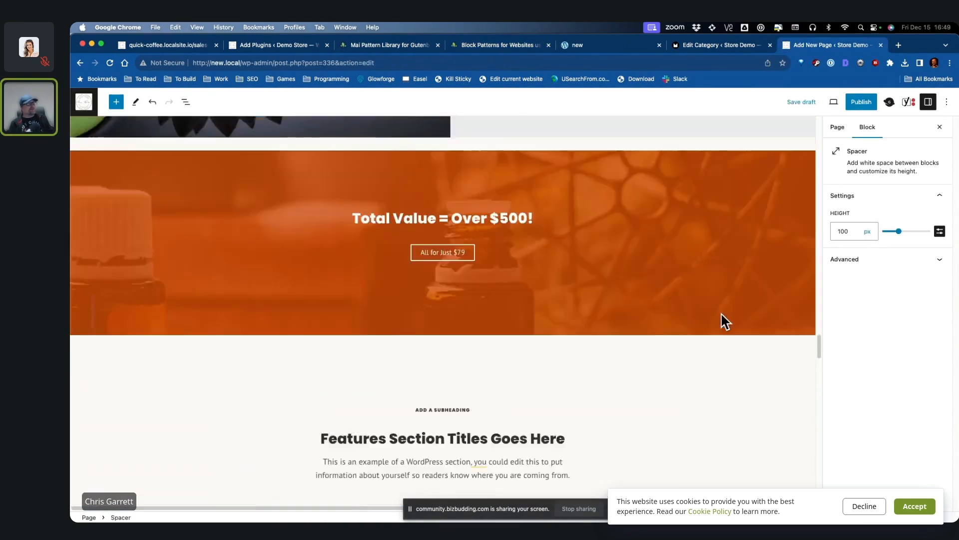
Step: Change the hero heading to 'My Awesome Ebook!!?' and title the page 'Ebook Sales Page'
scroll(722, 313, up, 15)
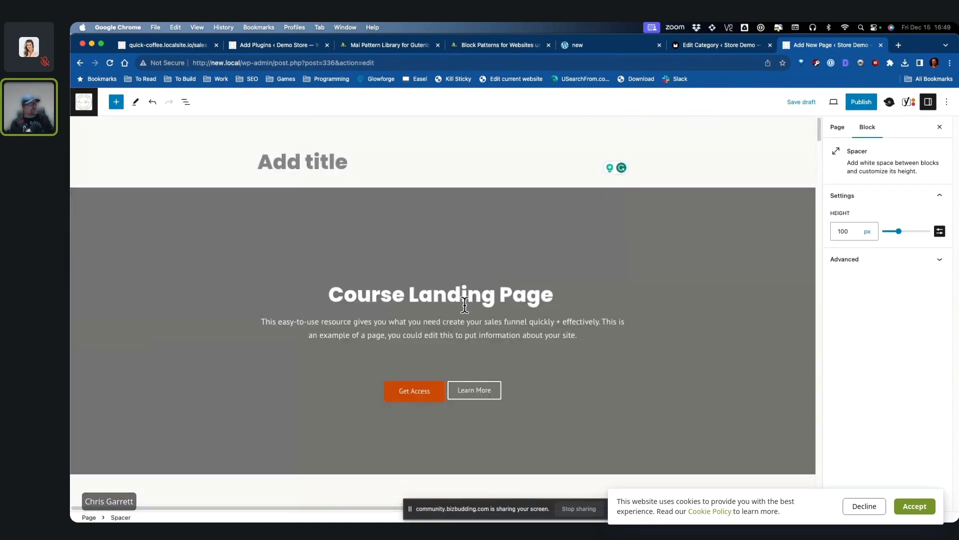
drag(554, 295, 324, 296)
text(My Awesome Ebook!!?)
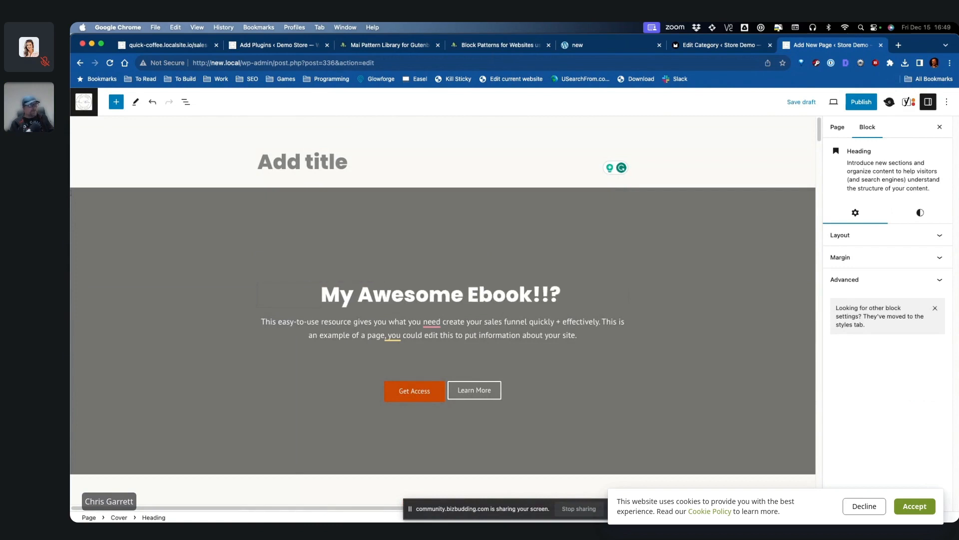
click(302, 162)
text(Ebook Sale)
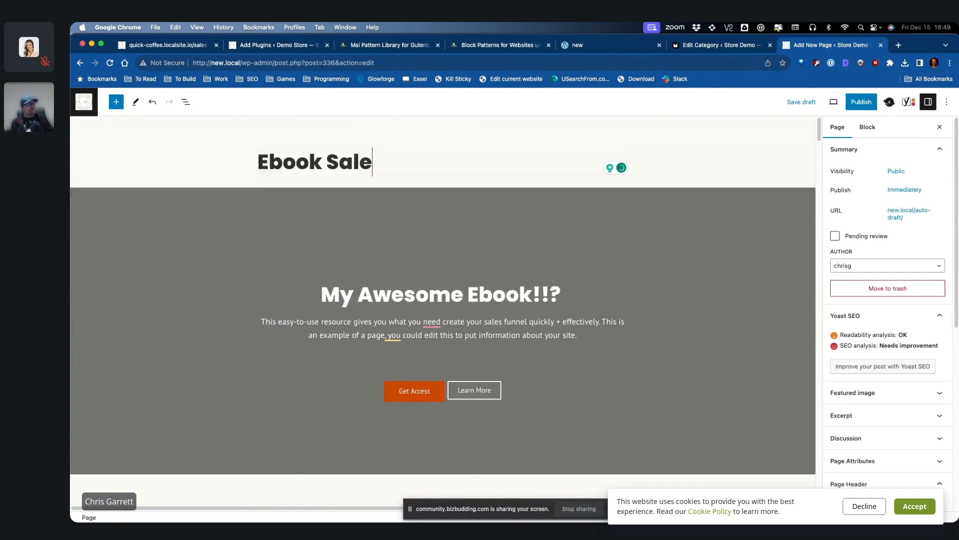
text(s Page)
Step: Replace the cover image with a raspberry photo and publish the page
click(694, 245)
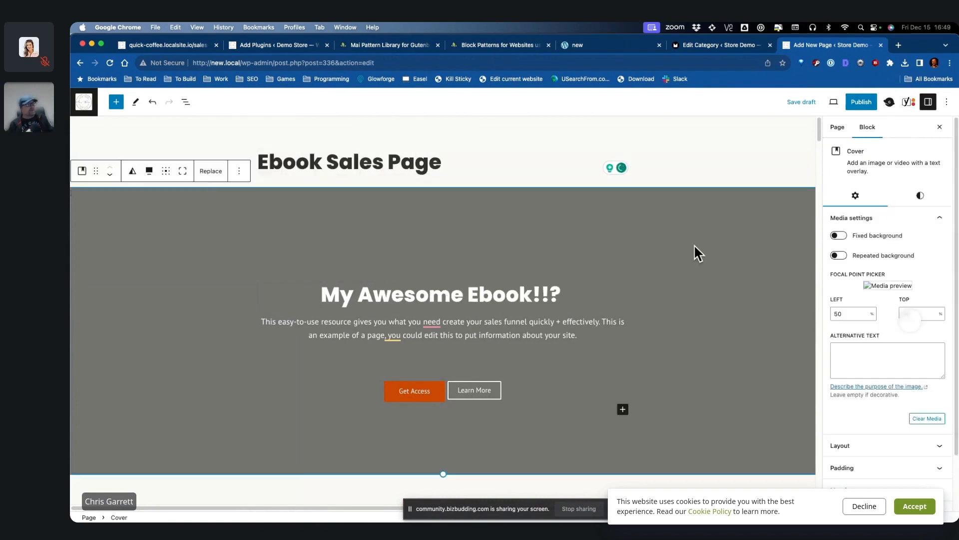
click(211, 171)
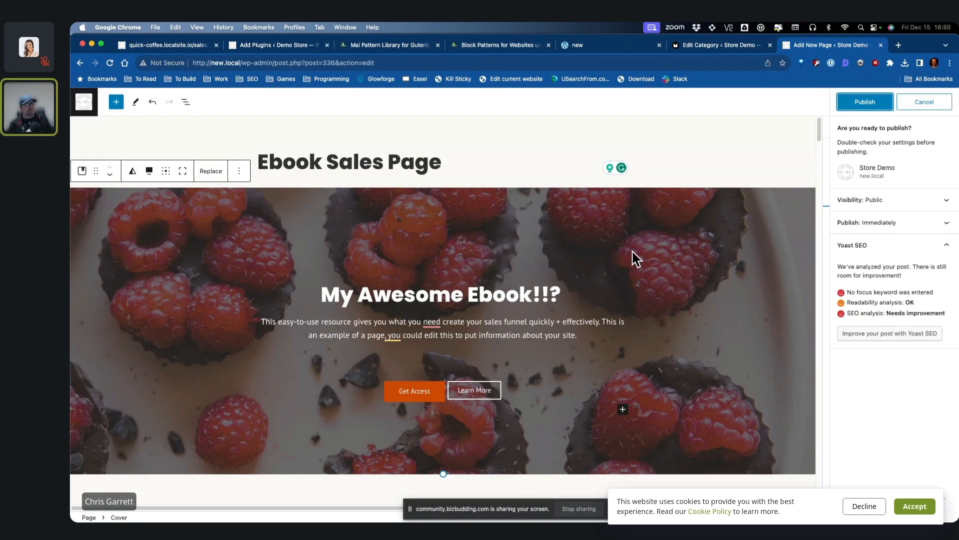
click(869, 103)
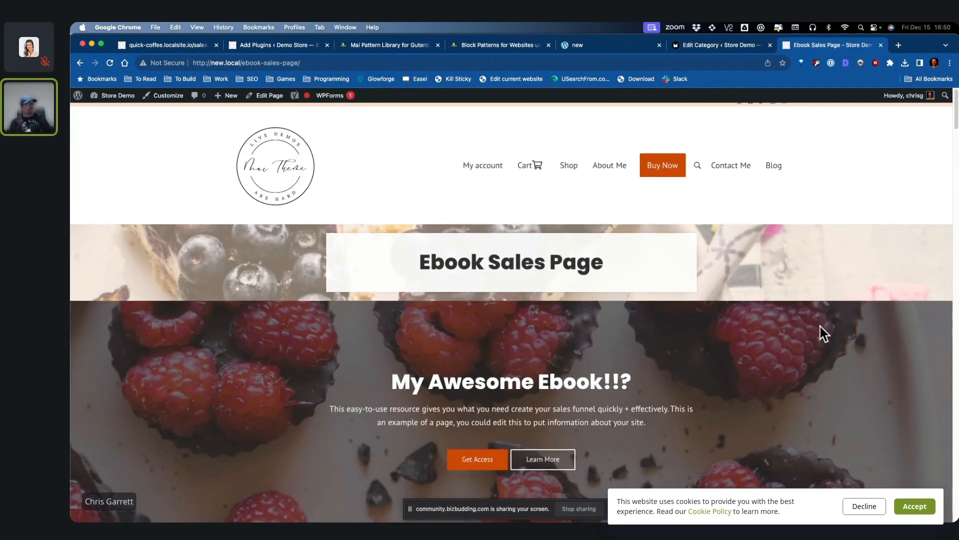
Step: Hide the Entry Title and Breadcrumbs on the Ebook Sales Page and save
scroll(820, 326, down, 1)
scroll(820, 326, up, 1)
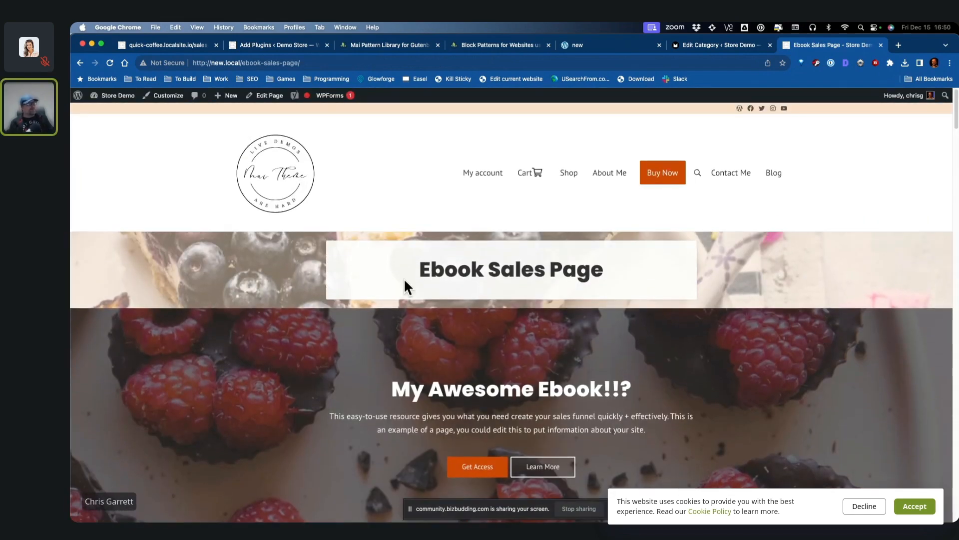
click(261, 95)
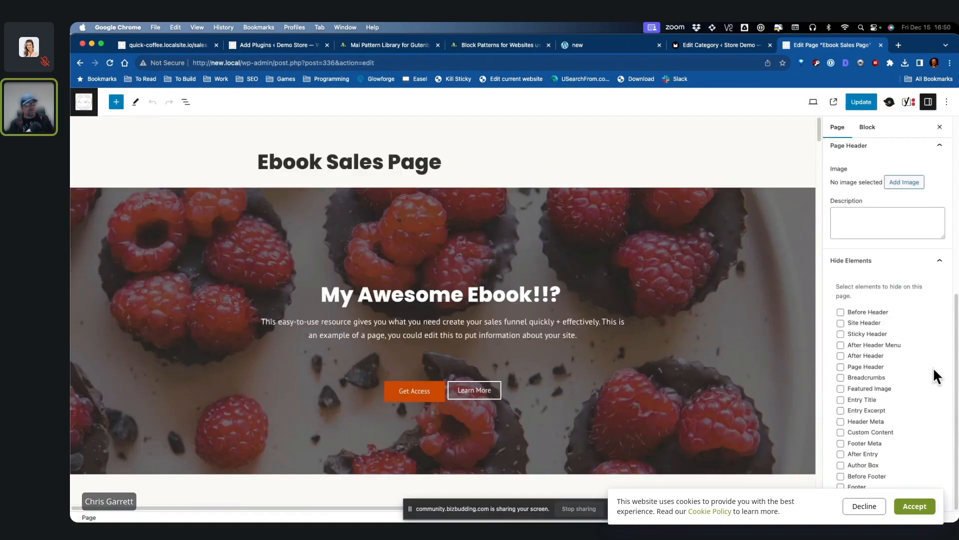
click(863, 399)
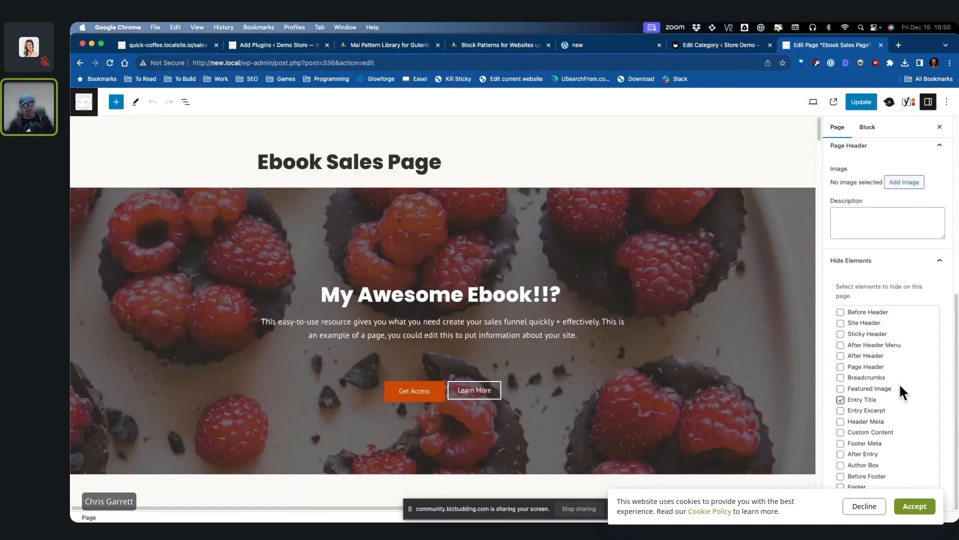
click(906, 378)
key(super+s)
Step: View the live sales page and test the button in the Total Value section
key(super+[)
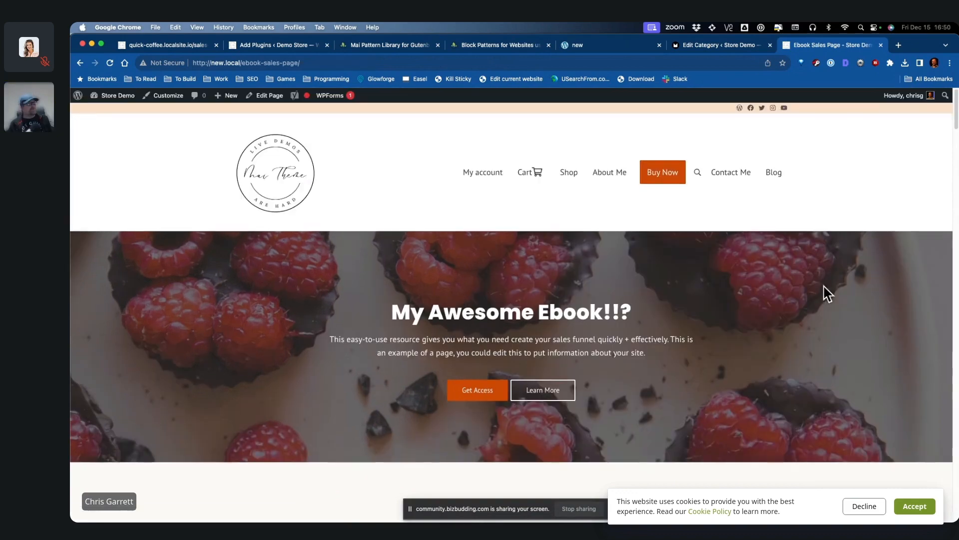
scroll(779, 276, down, 1)
scroll(780, 284, down, 2)
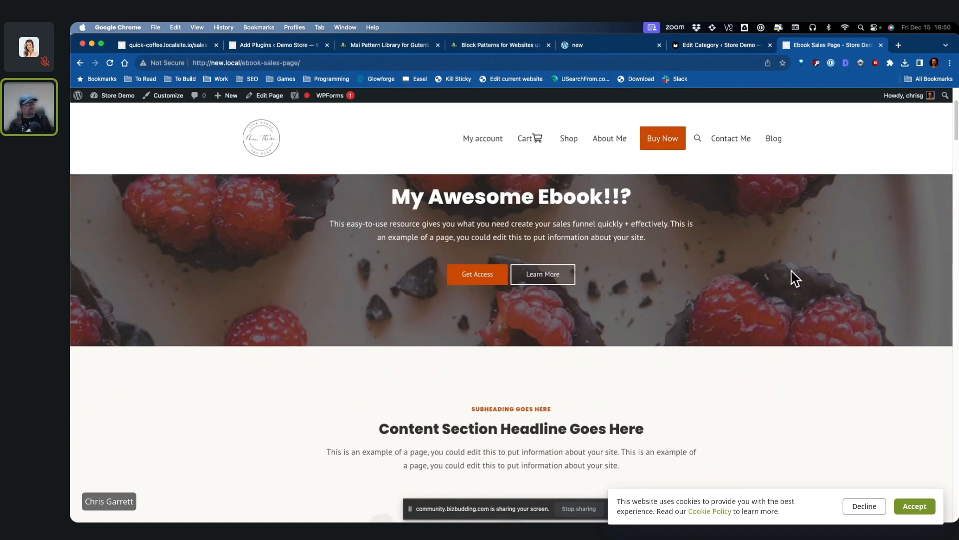
scroll(805, 300, down, 10)
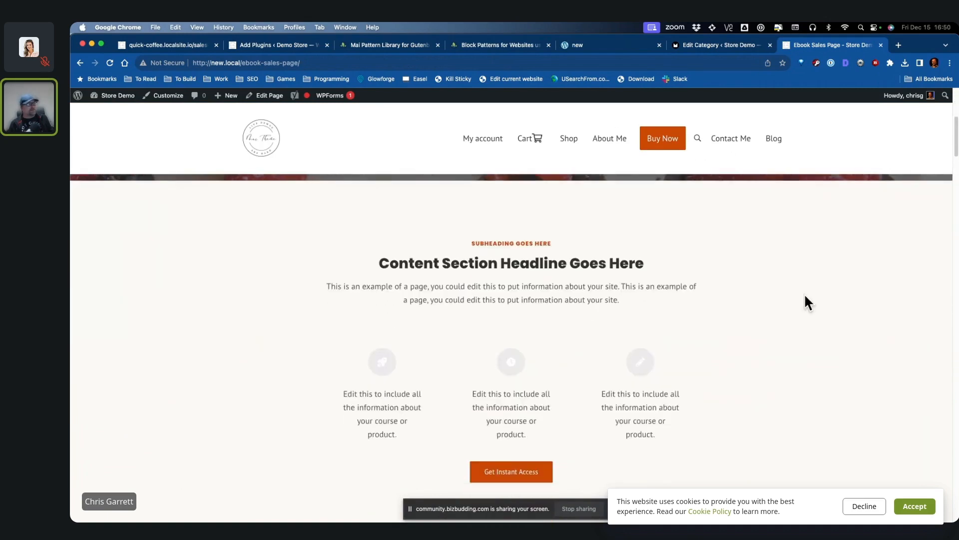
scroll(805, 294, down, 15)
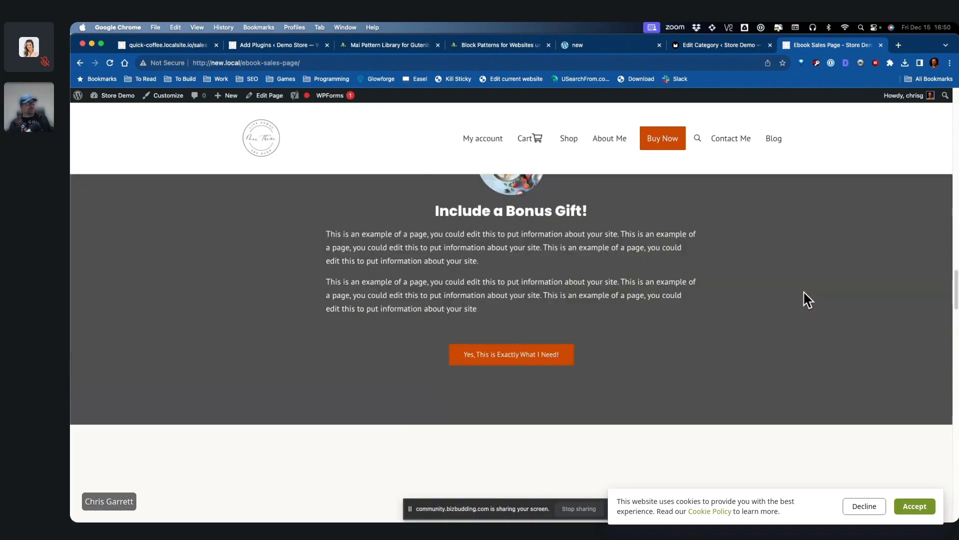
scroll(840, 313, down, 10)
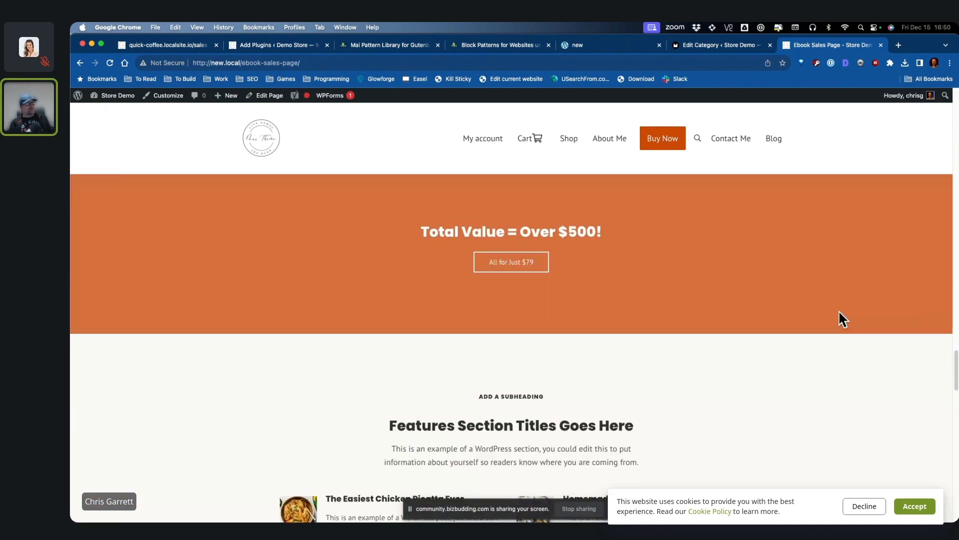
click(517, 261)
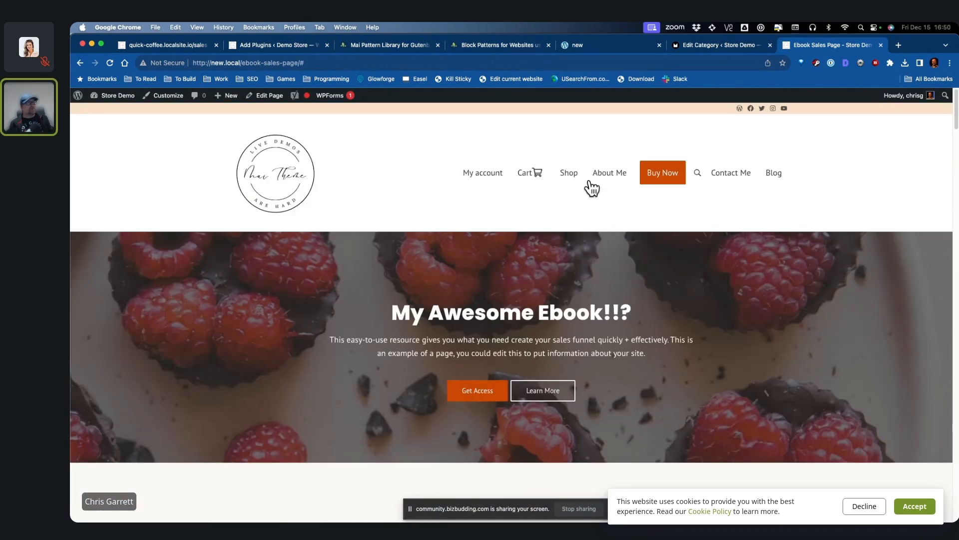
Step: Copy the My Awesome Ebook product page address from the shop
click(572, 175)
click(270, 442)
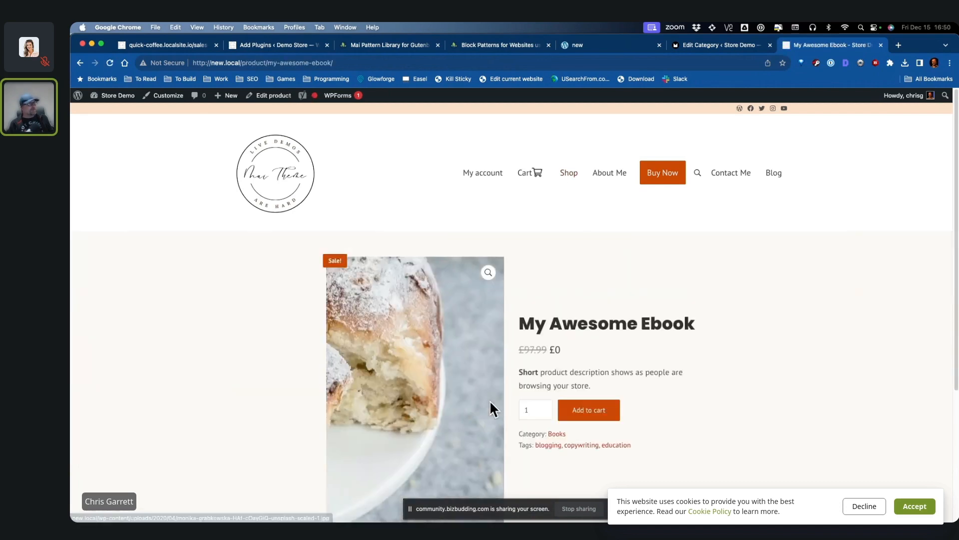
click(381, 59)
key(super+[)
key(super+[)
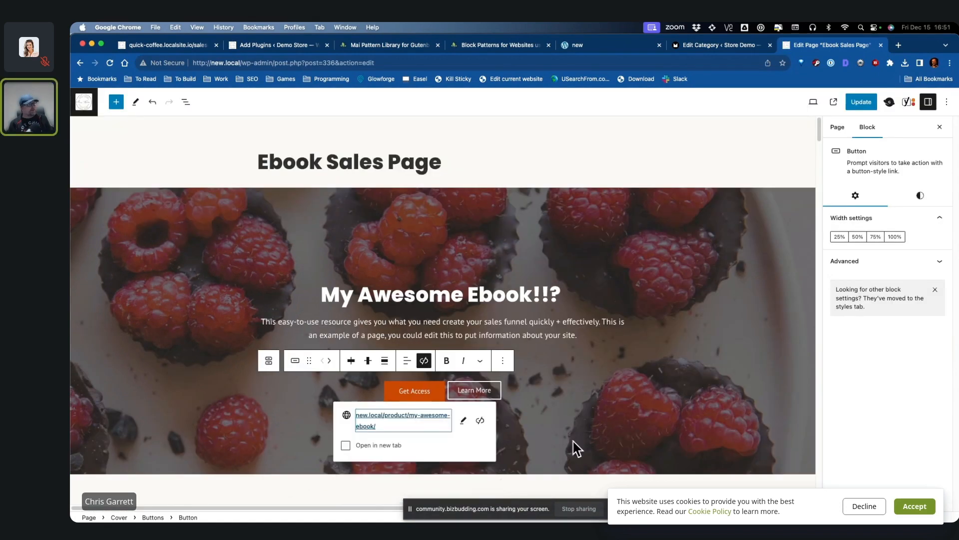
Step: Relabel the hero's Get Access button 'Buy Now!', link it to the product page, and check it
key(super+s)
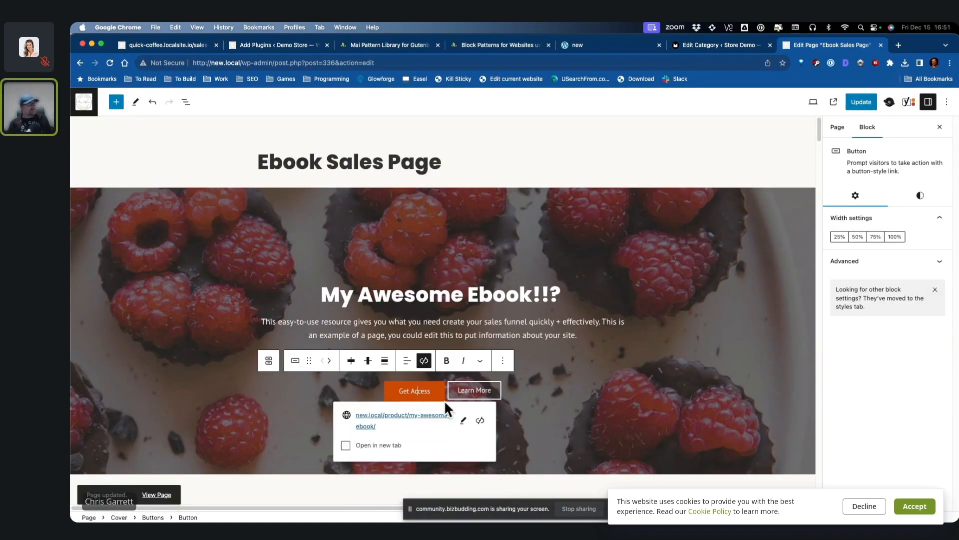
drag(431, 391, 399, 391)
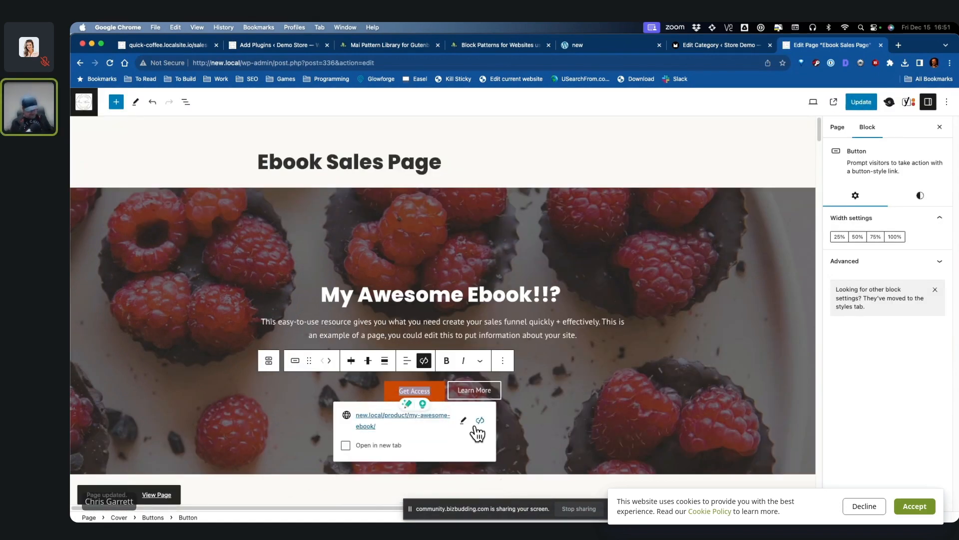
text(Buy)
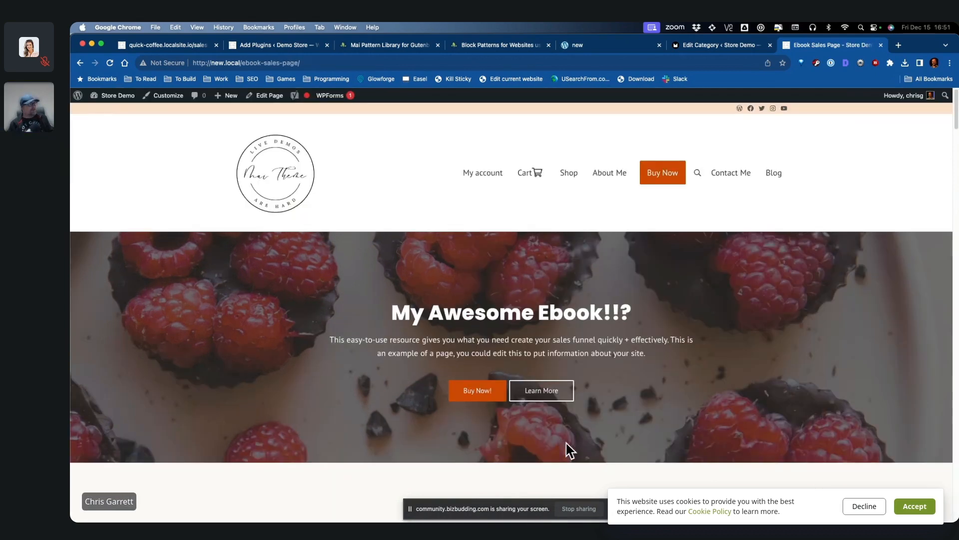
click(474, 391)
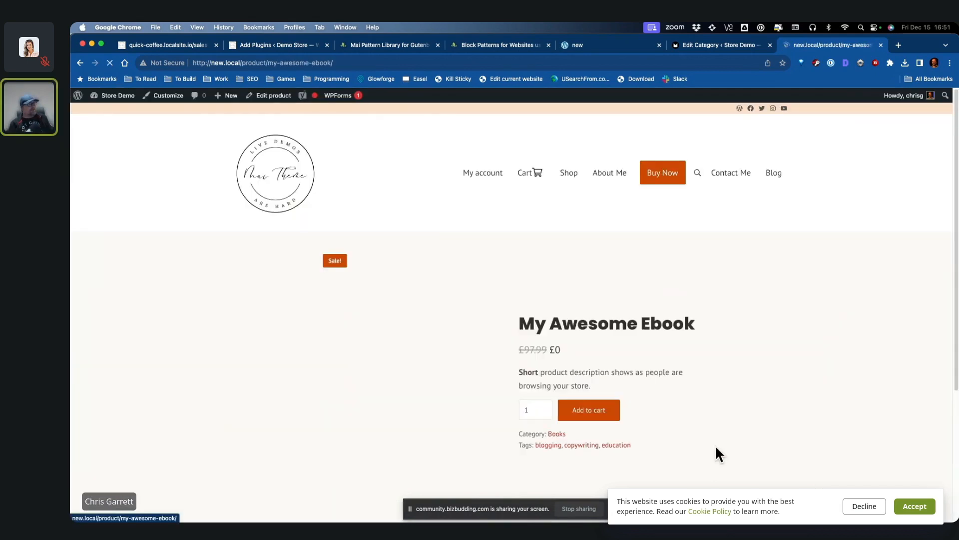
Step: Test the lower button linking only to #, and copy the sales page address without the trailing #
key(super+[)
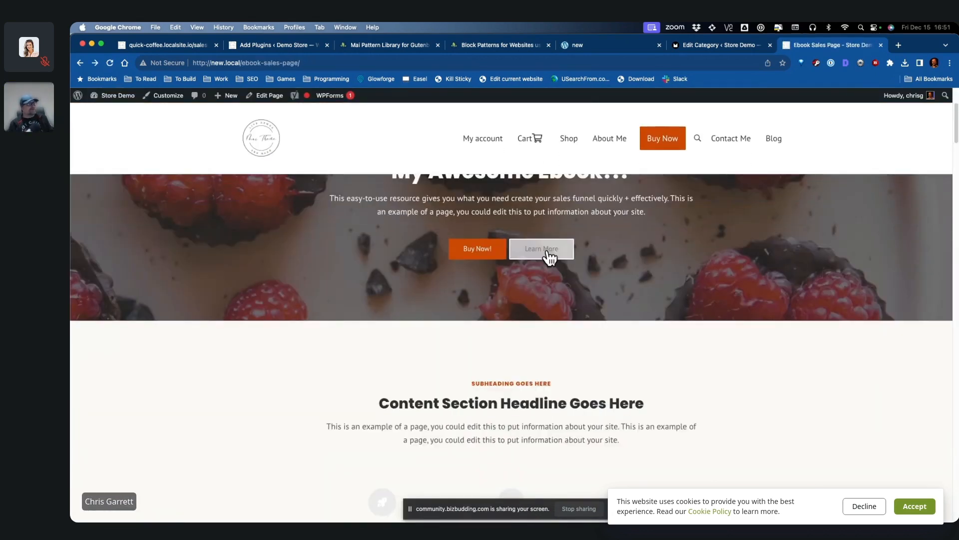
scroll(759, 317, down, 4)
scroll(694, 330, down, 4)
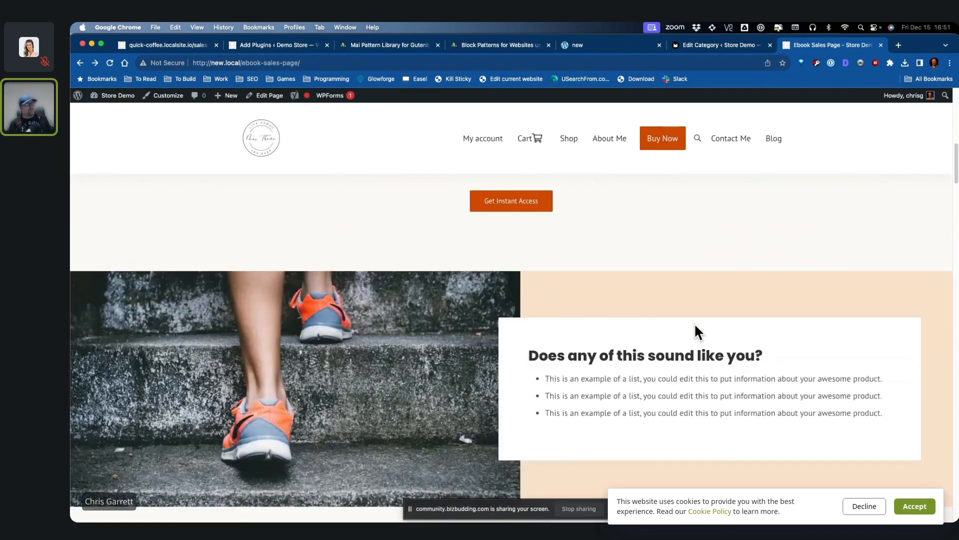
scroll(546, 349, up, 2)
click(531, 300)
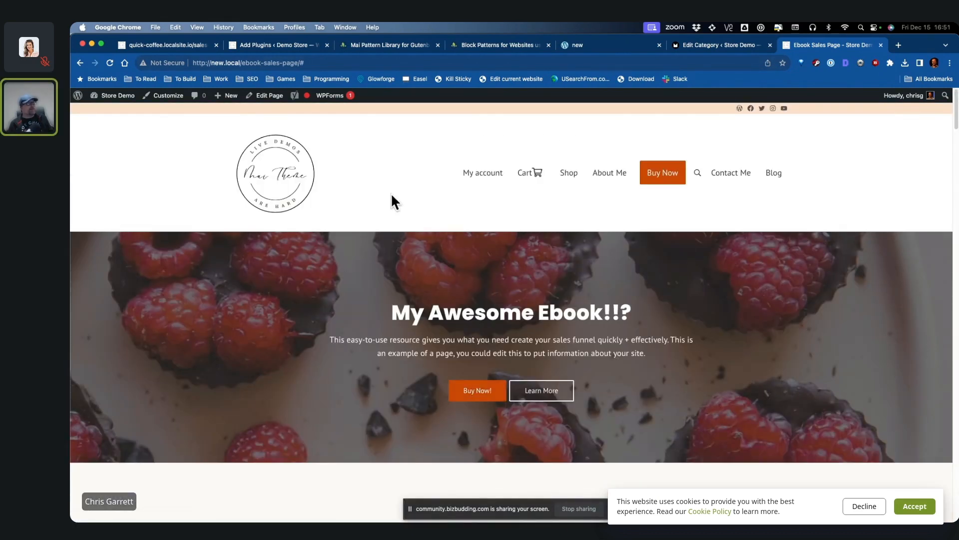
click(303, 63)
drag(302, 63, 86, 38)
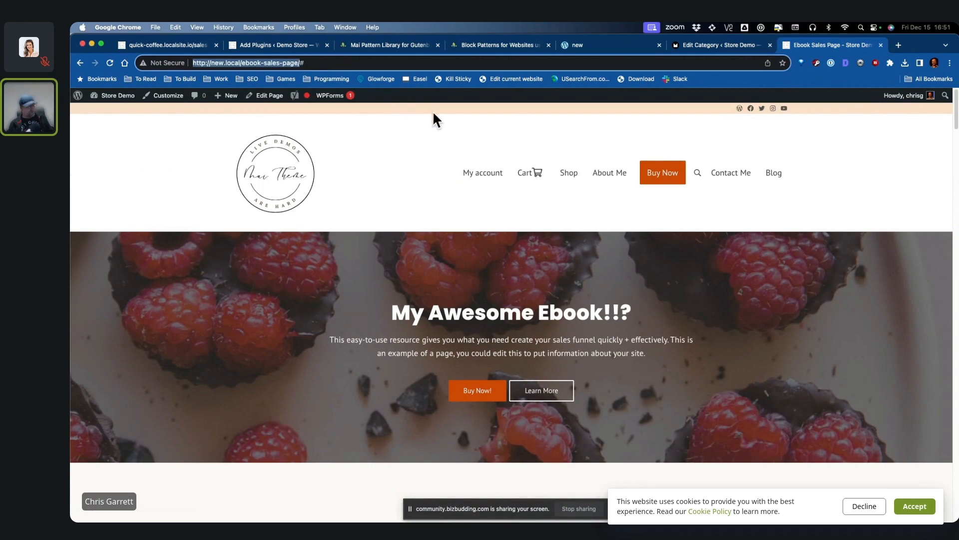
click(179, 96)
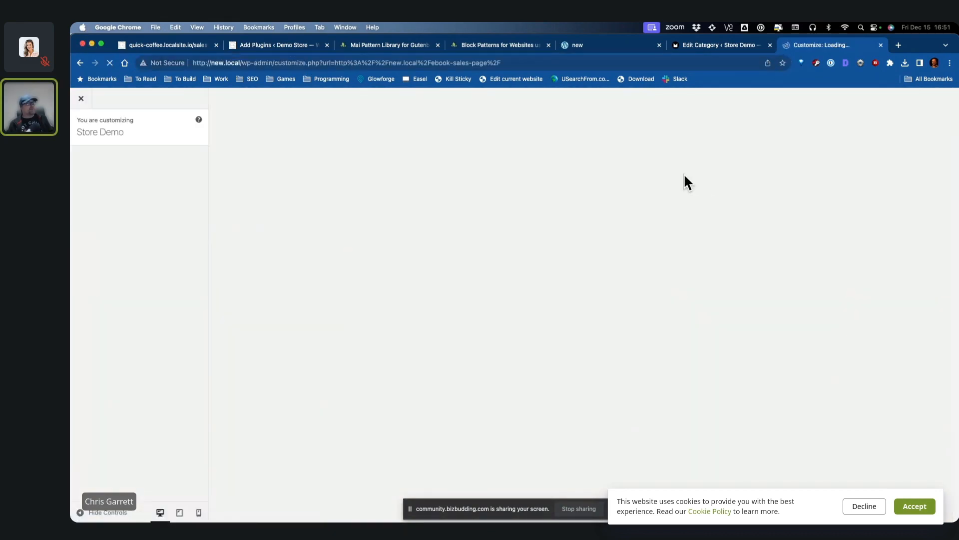
Step: Move Buy Now to the end of the Header Right menu, link it to the sales page, and publish
click(116, 219)
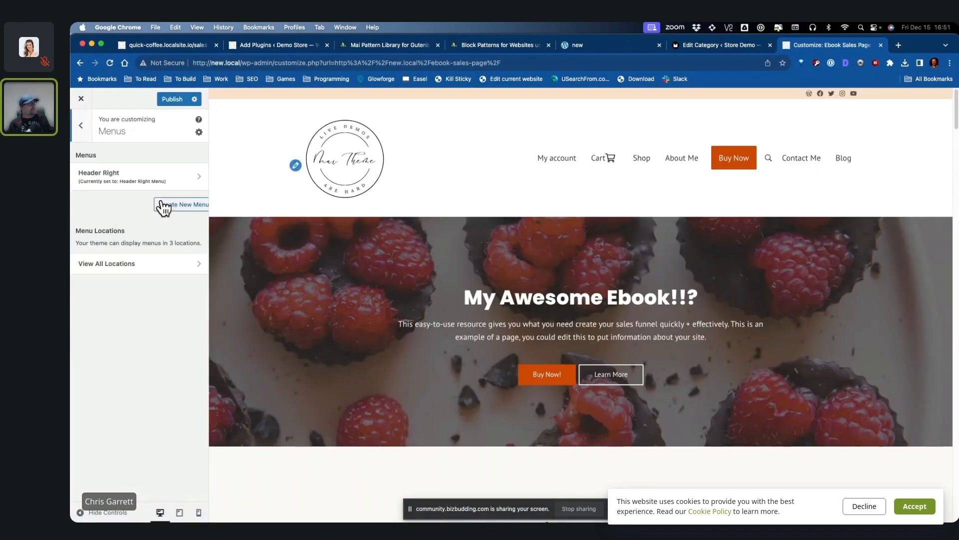
click(150, 179)
drag(115, 301, 103, 357)
click(107, 359)
triple_click(173, 392)
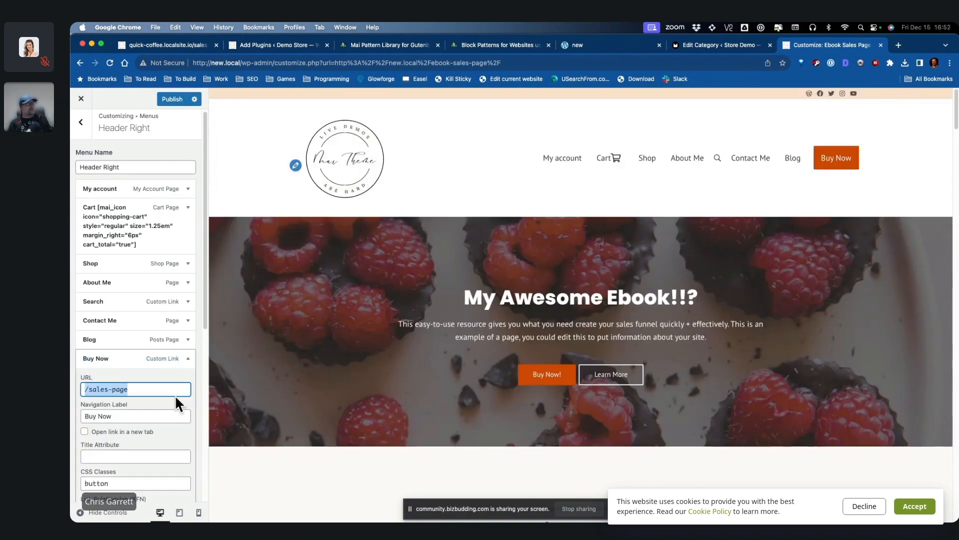
click(172, 99)
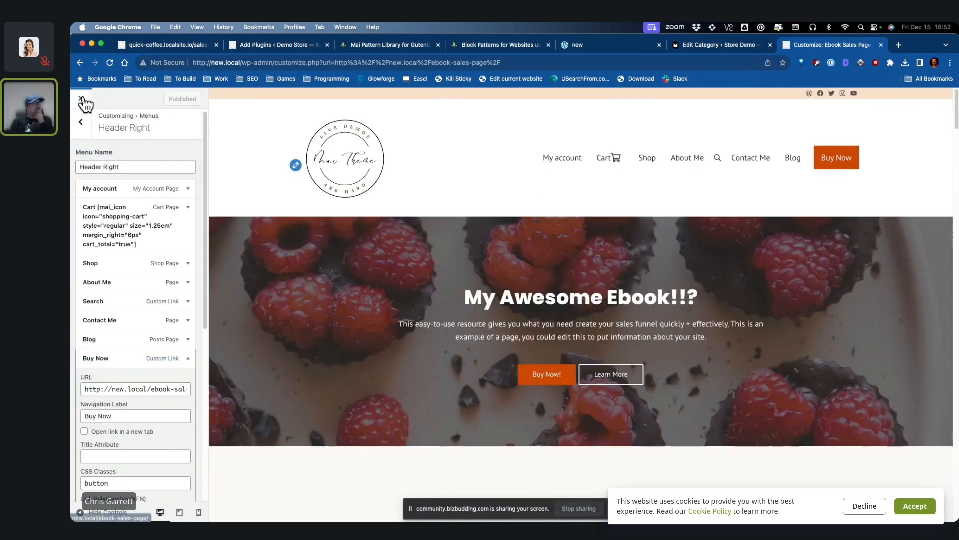
click(81, 99)
Step: On the live site, open My account and confirm Buy Now leads to the sales page
scroll(679, 310, down, 5)
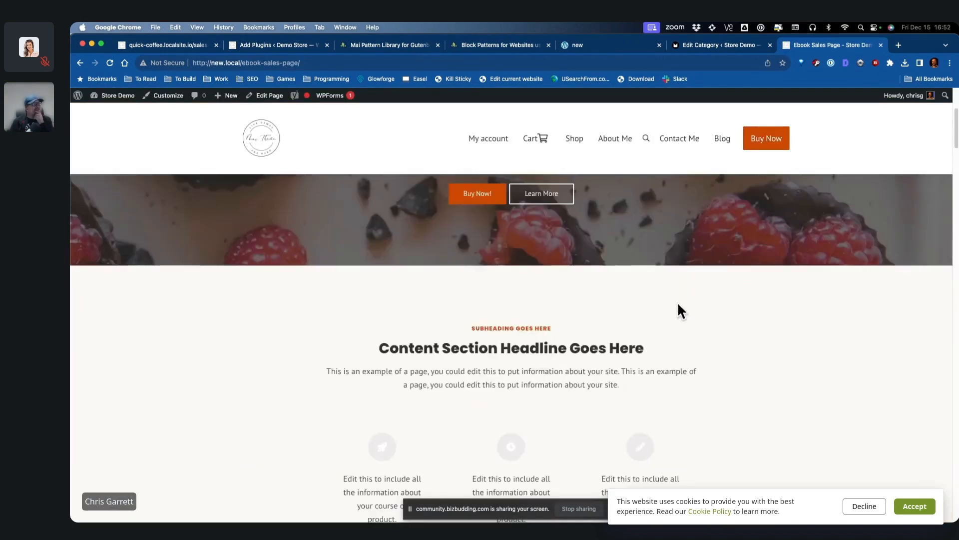
scroll(771, 219, up, 5)
scroll(790, 317, down, 6)
scroll(697, 336, up, 5)
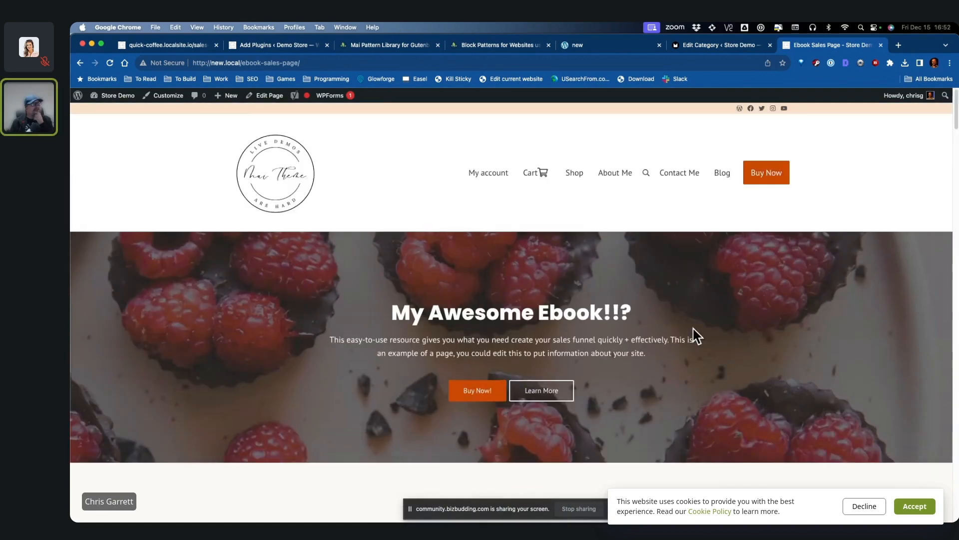
click(767, 183)
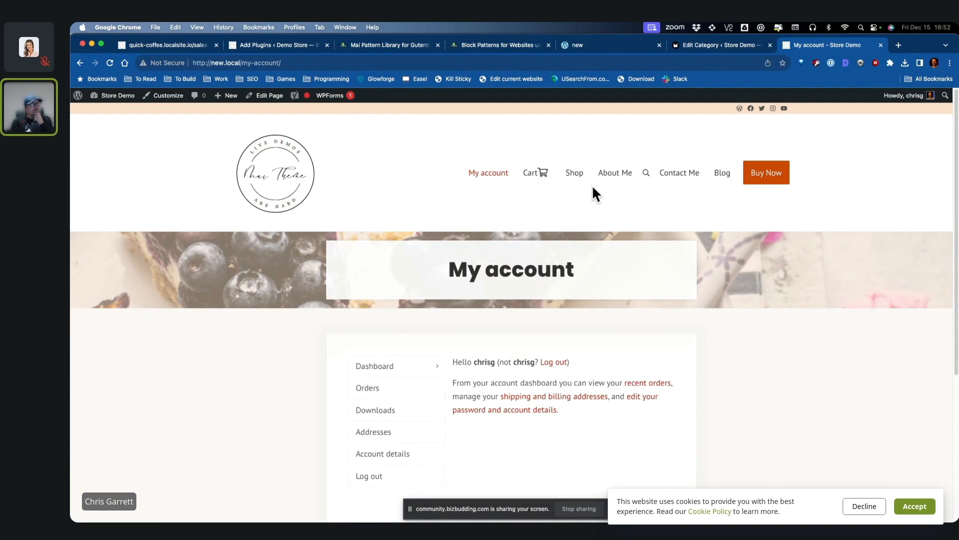
click(679, 173)
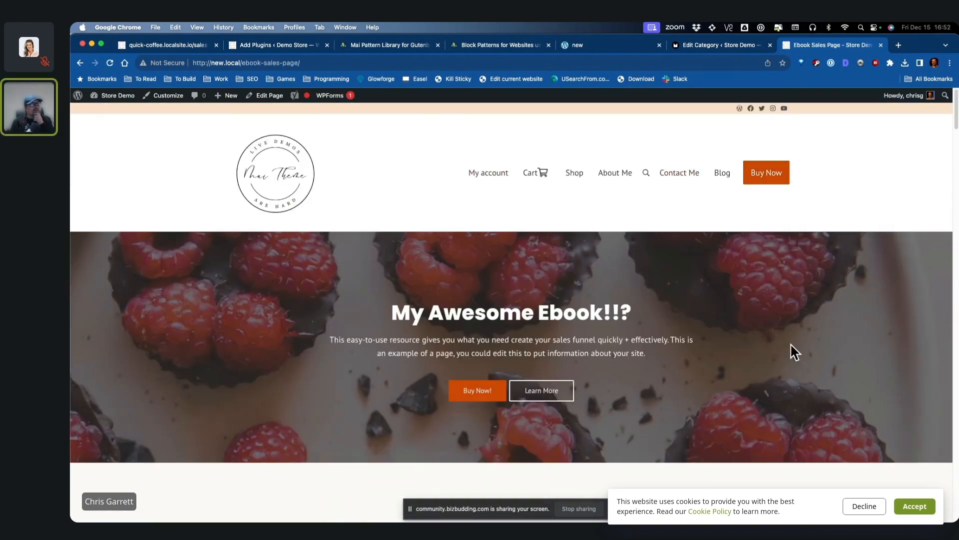
Step: Go to the dashboard and review the list of installed plugins
mouse_move(118, 96)
click(115, 113)
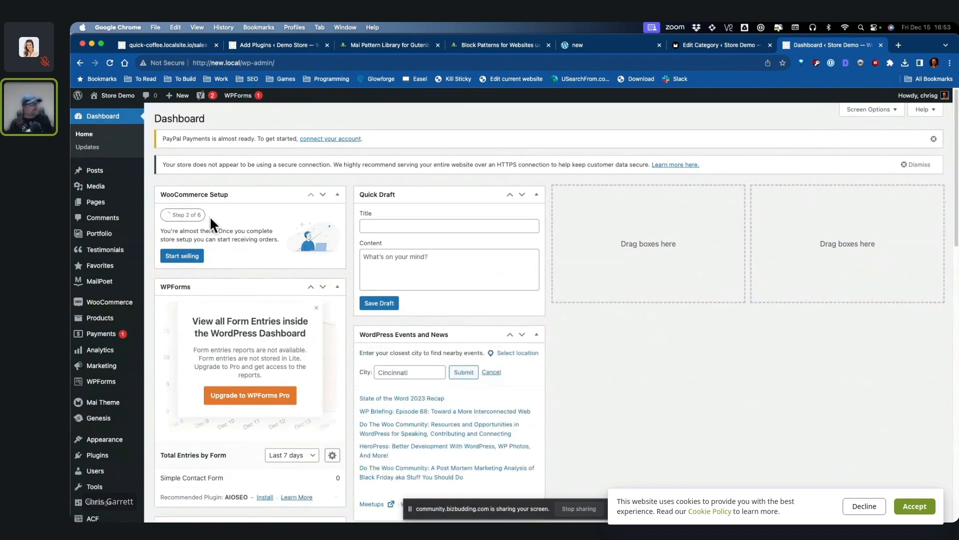
mouse_move(105, 305)
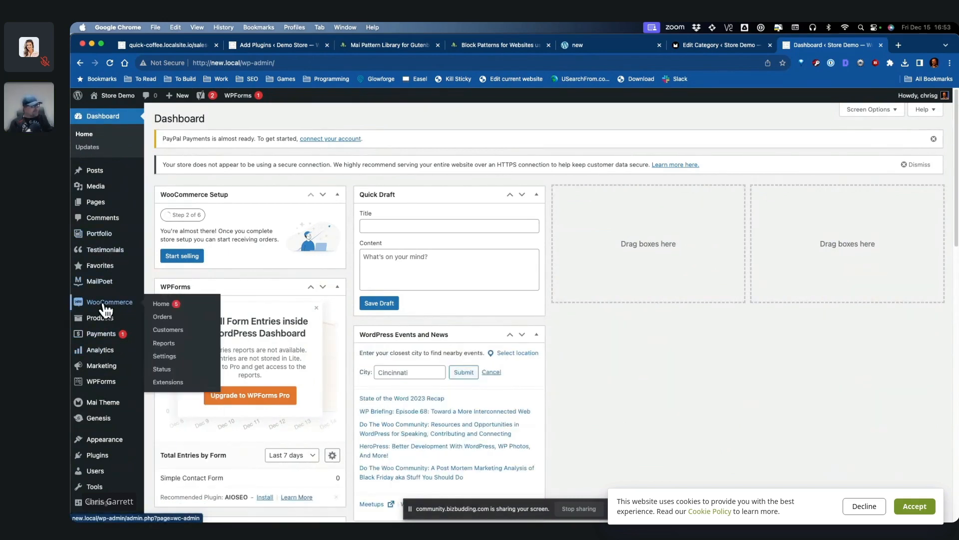
click(163, 355)
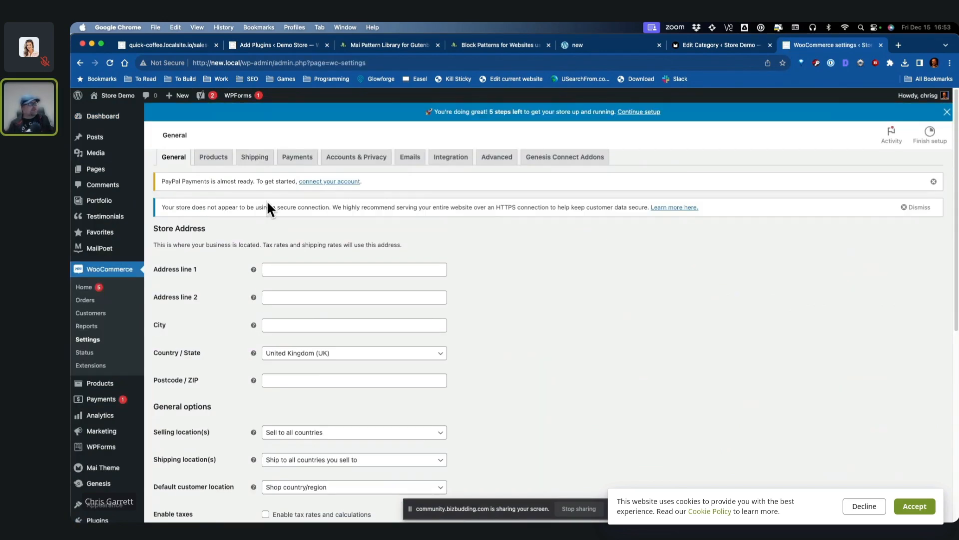
mouse_move(126, 446)
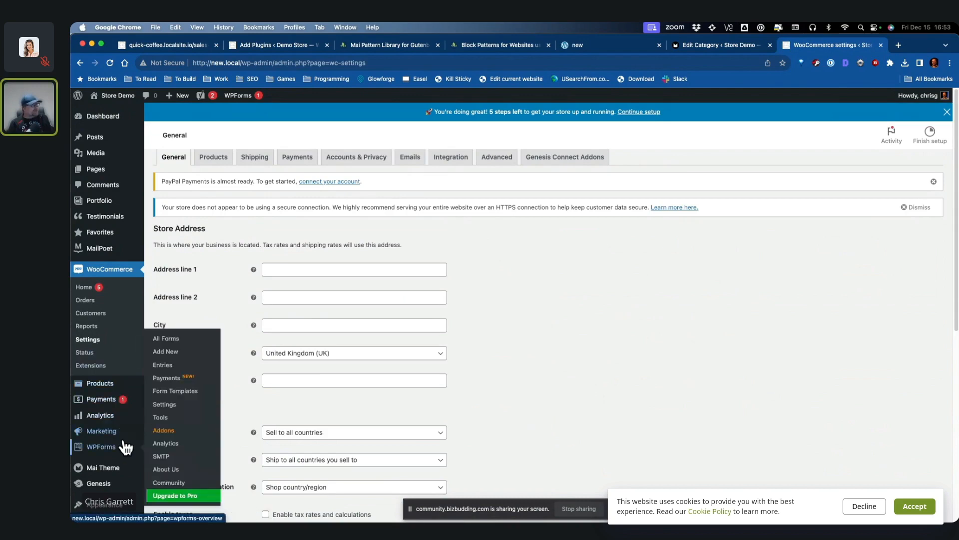
scroll(115, 422, down, 2)
click(181, 470)
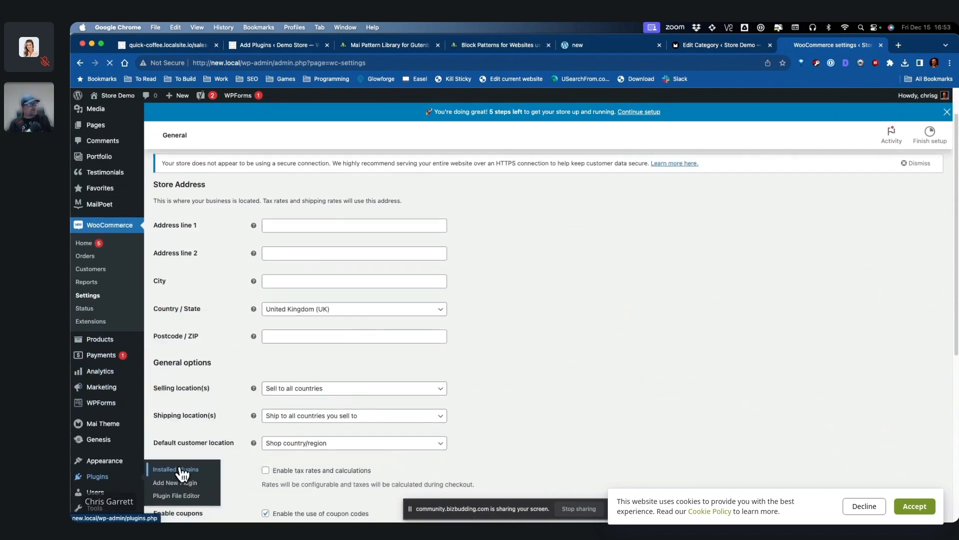
scroll(662, 354, down, 10)
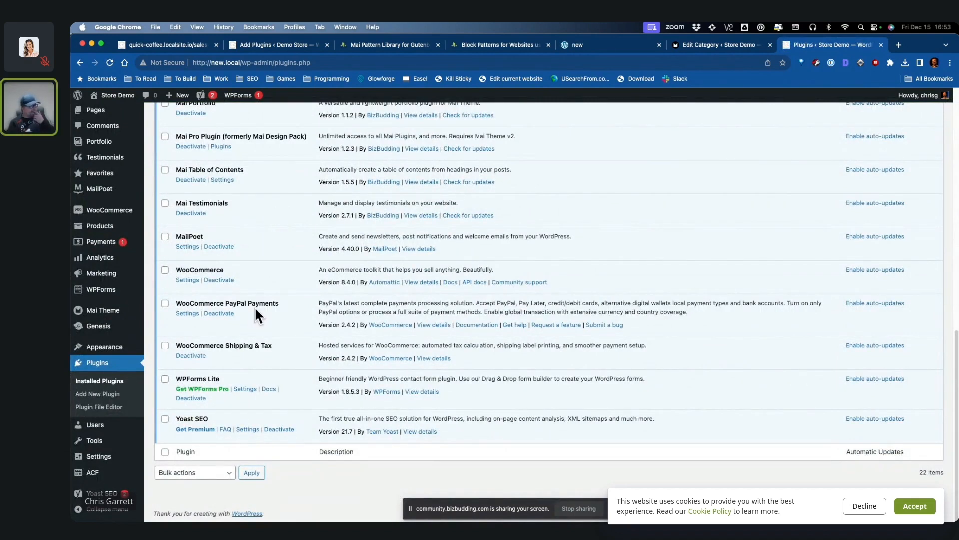
Step: In WooCommerce Payments settings, bring up the PayPal Payments account setup screen
mouse_move(105, 210)
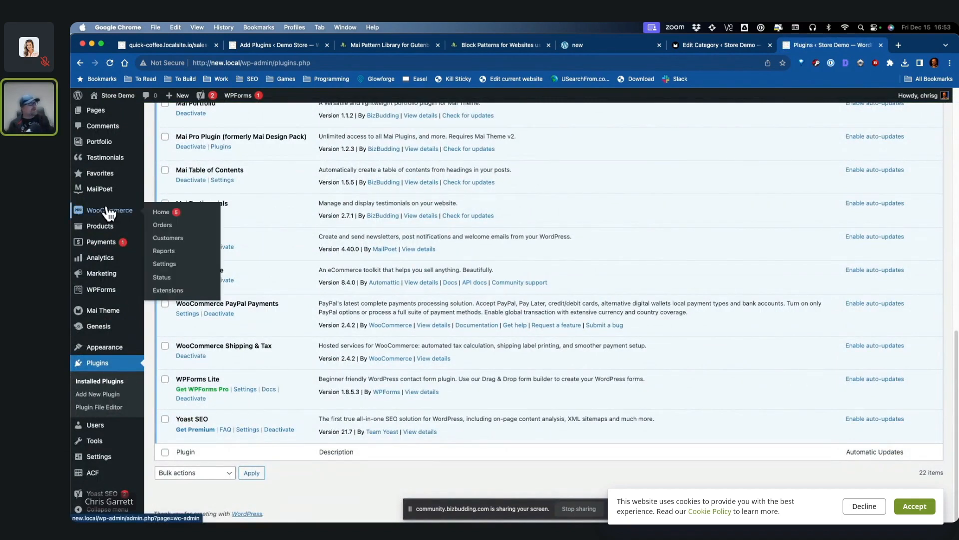
click(174, 267)
click(300, 156)
scroll(505, 438, down, 2)
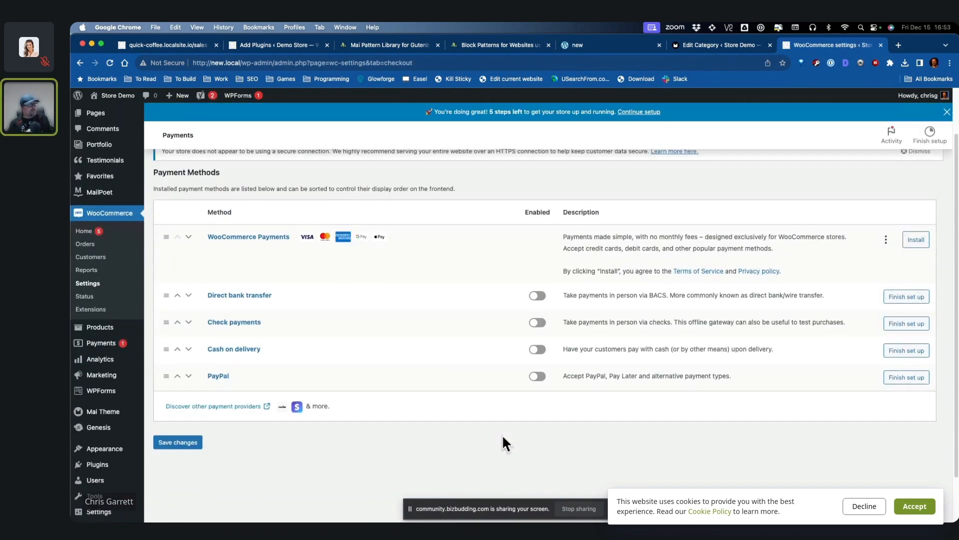
click(538, 377)
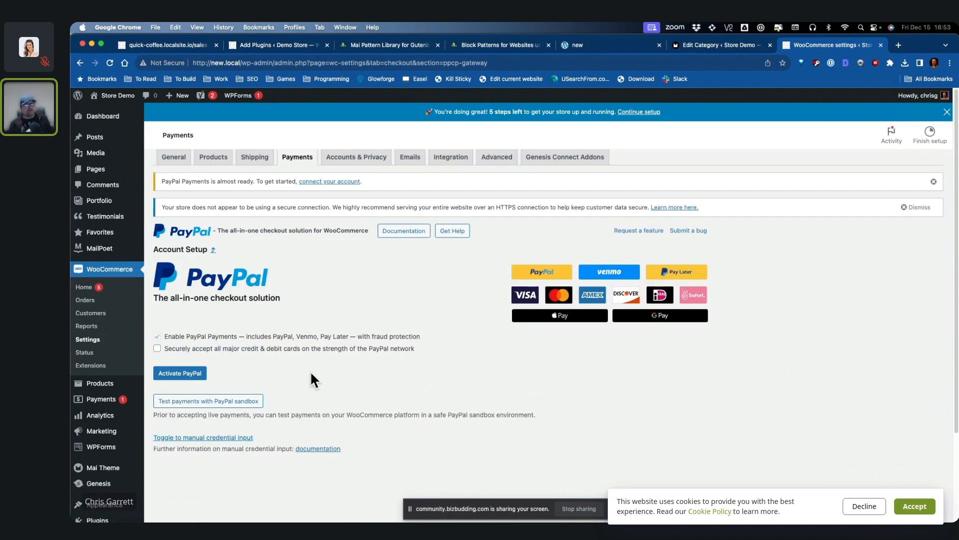
scroll(348, 373, down, 1)
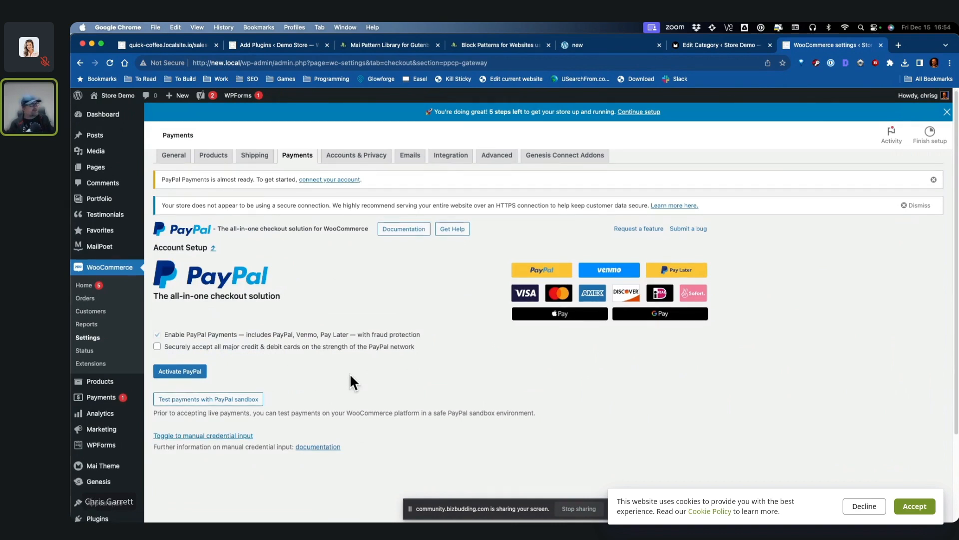
scroll(364, 375, up, 1)
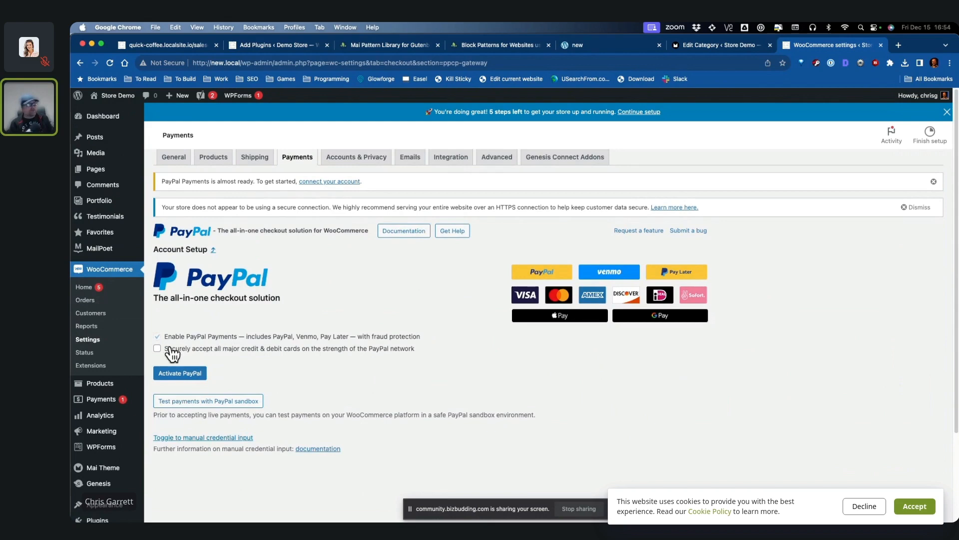
scroll(118, 450, down, 3)
Step: Install and activate Stripe Payments For WooCommerce via a 'woo stripe' search, leaving Connect with Stripe unfinished
mouse_move(107, 459)
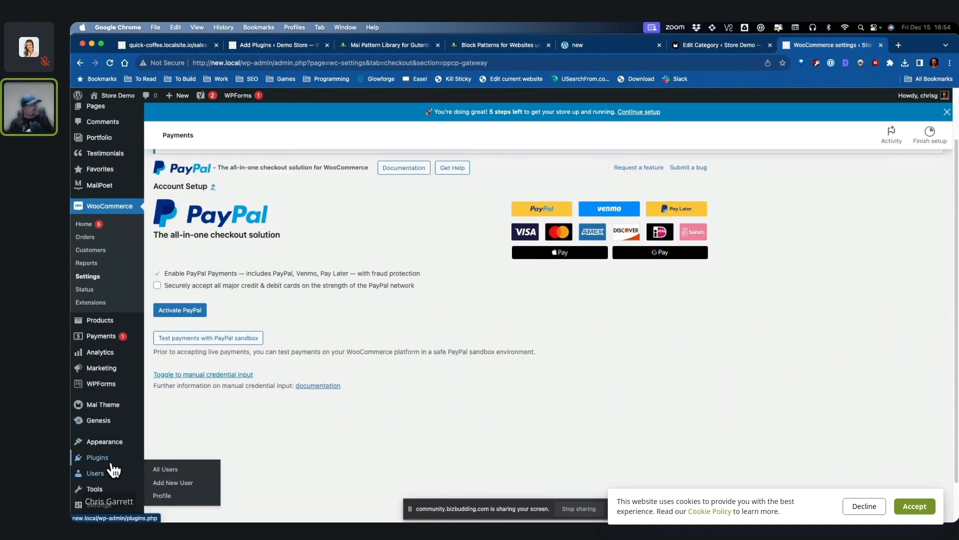
click(167, 472)
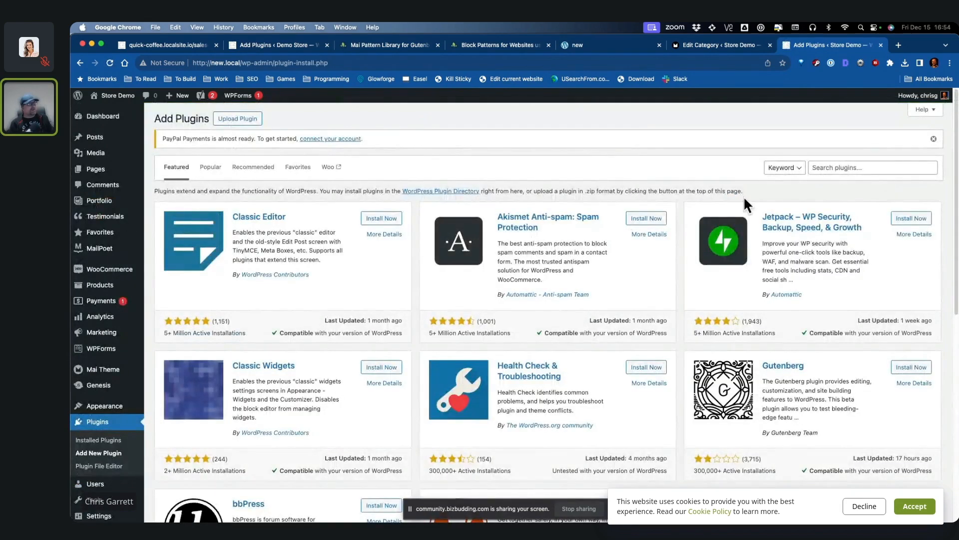
click(883, 168)
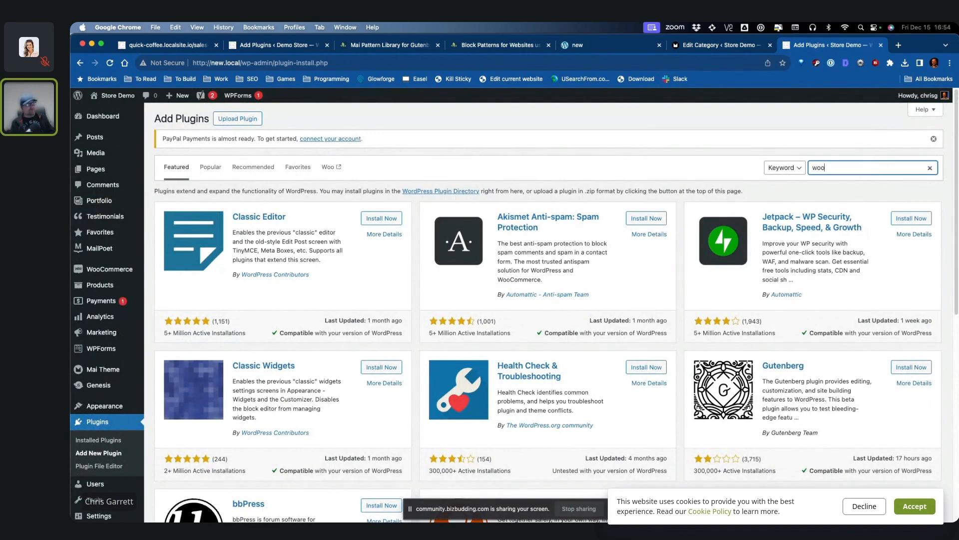
text(woo stripe)
scroll(419, 337, down, 2)
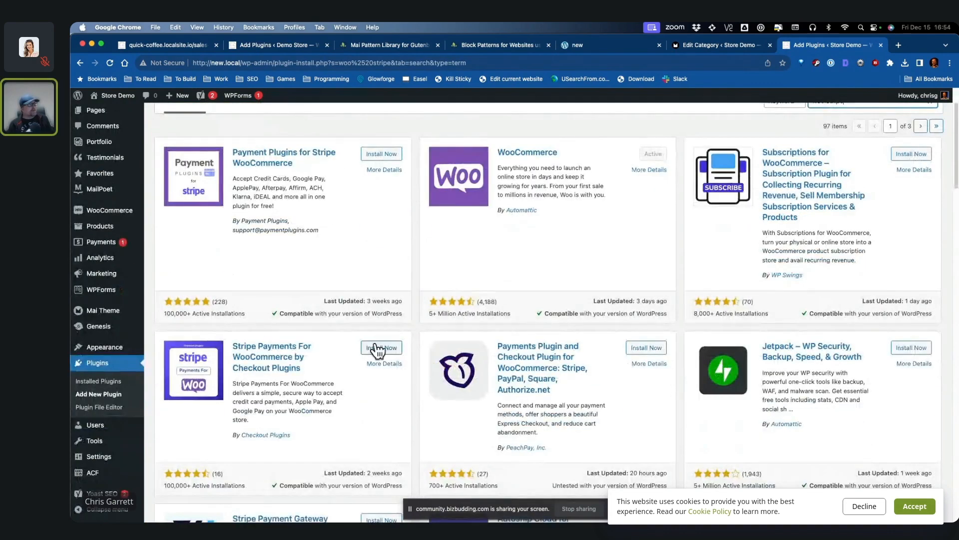
click(381, 347)
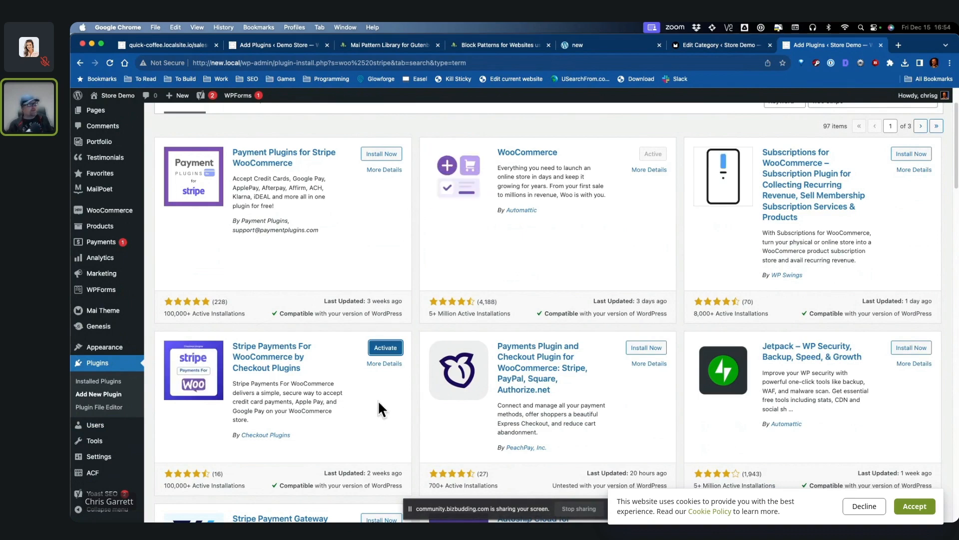
click(398, 349)
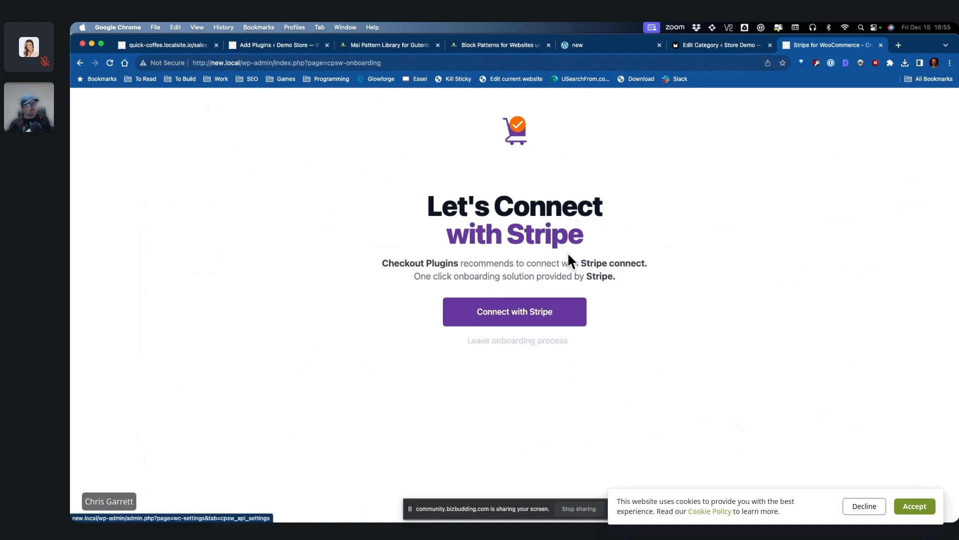
click(524, 331)
key(super+w)
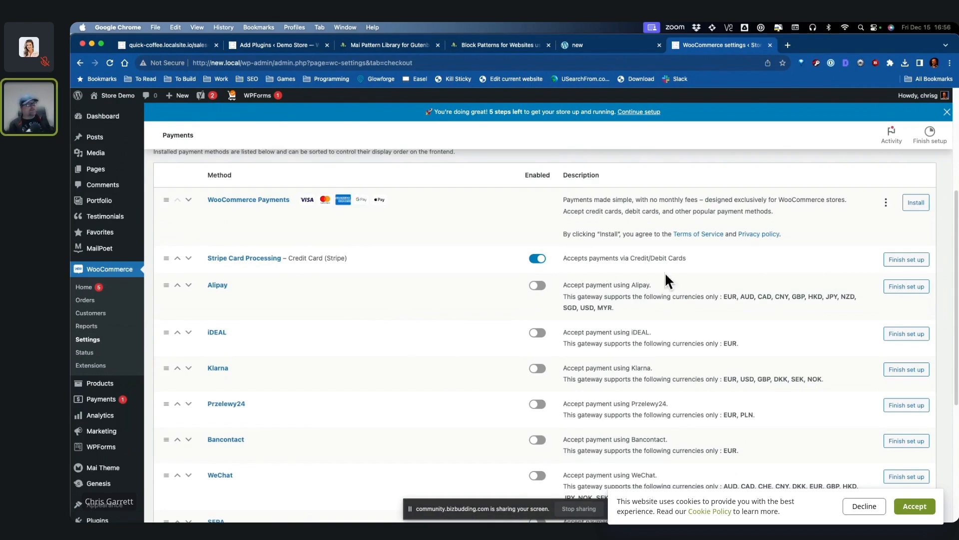
Step: Open the live store in a new tab and proceed from the cart to checkout
scroll(467, 261, up, 3)
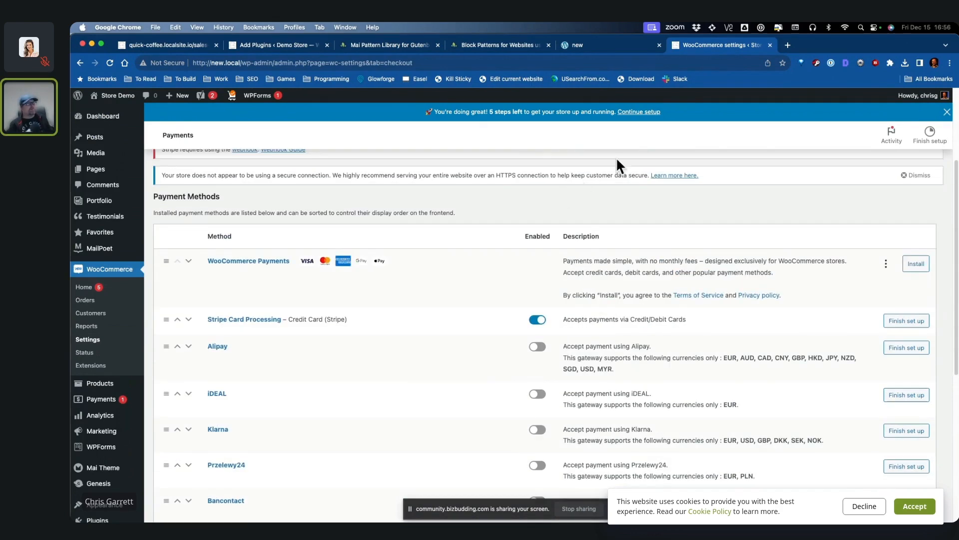
mouse_move(108, 114)
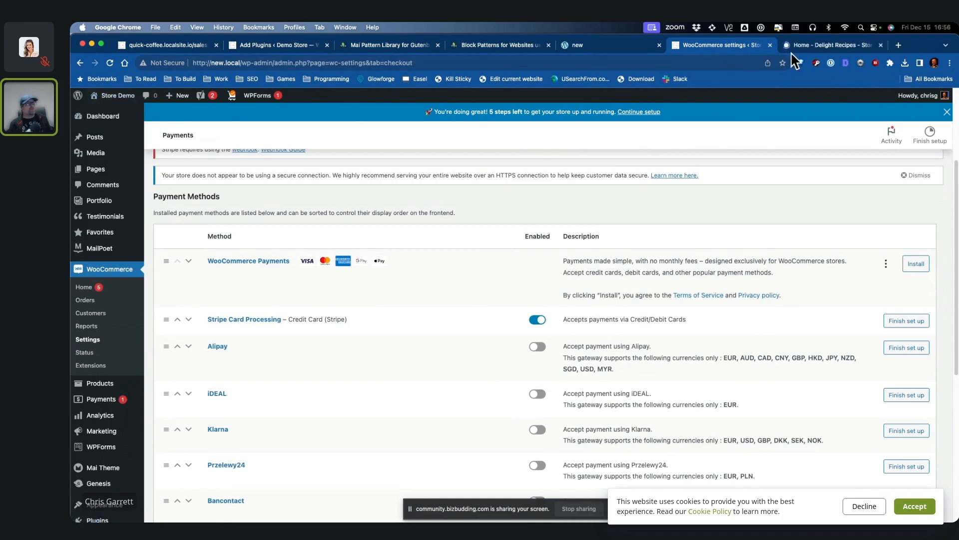
click(822, 45)
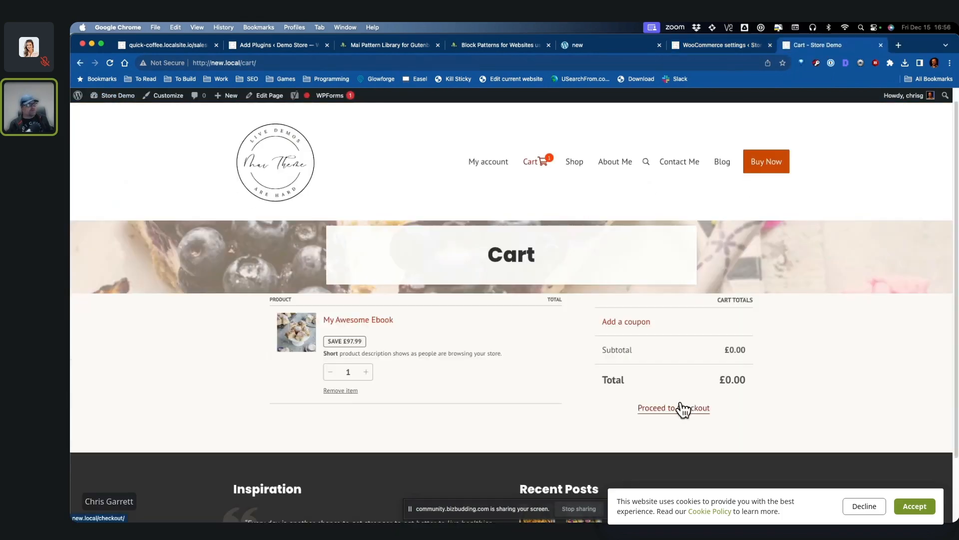
click(681, 407)
scroll(811, 364, down, 4)
scroll(811, 362, up, 5)
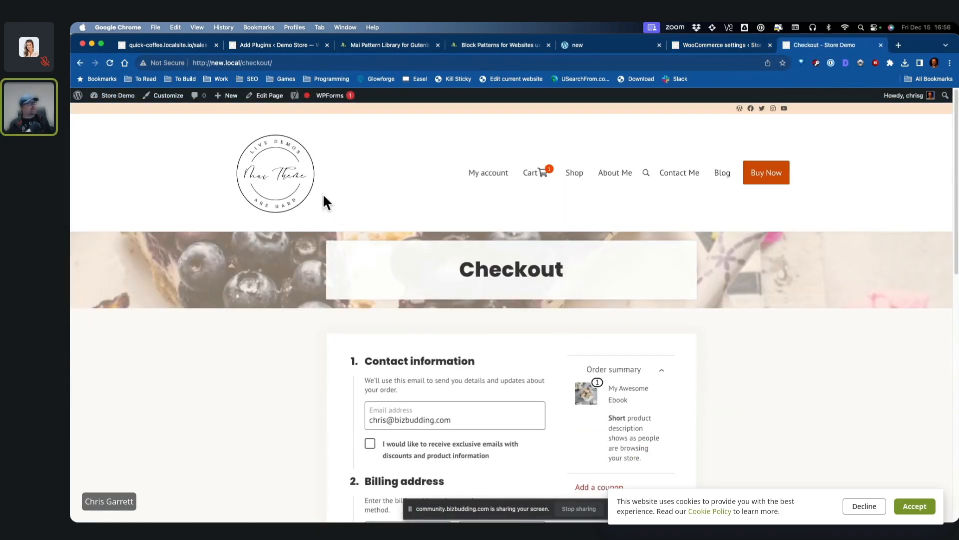
Step: Return to WooCommerce's Payments settings
key(super+bracketleft)
key(super+bracketleft)
click(268, 100)
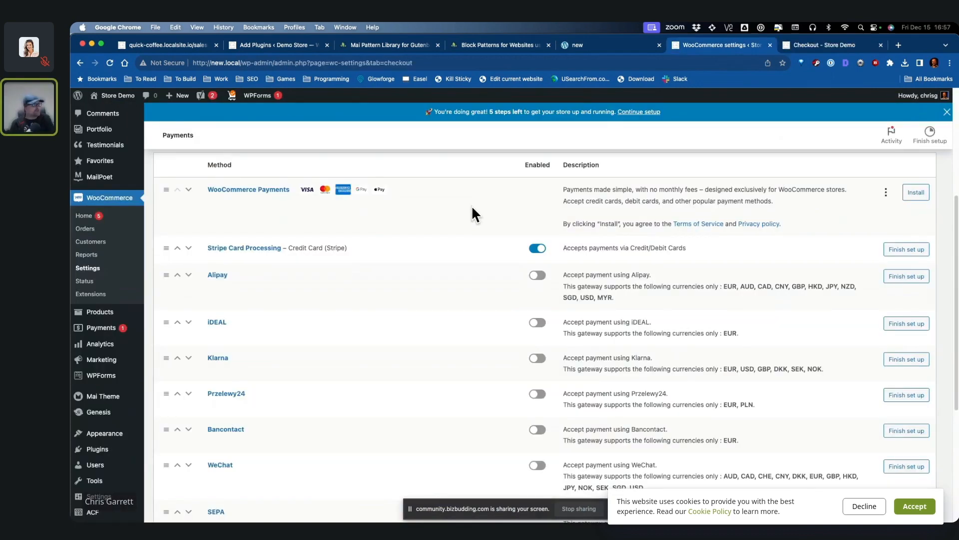
scroll(475, 215, down, 1)
scroll(120, 253, up, 5)
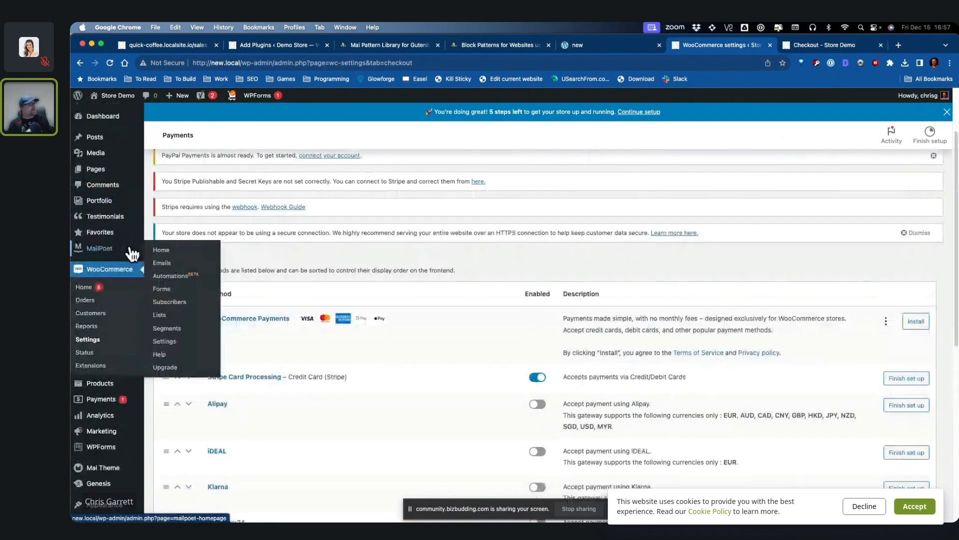
scroll(138, 350, down, 3)
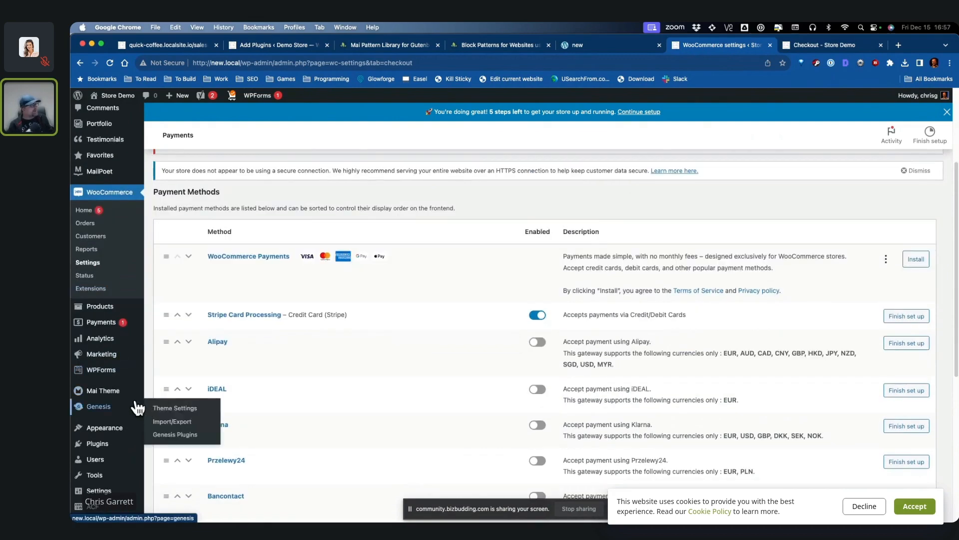
Step: Search 'mailchimp woo', then install and activate Mailchimp for WooCommerce
click(167, 456)
click(874, 167)
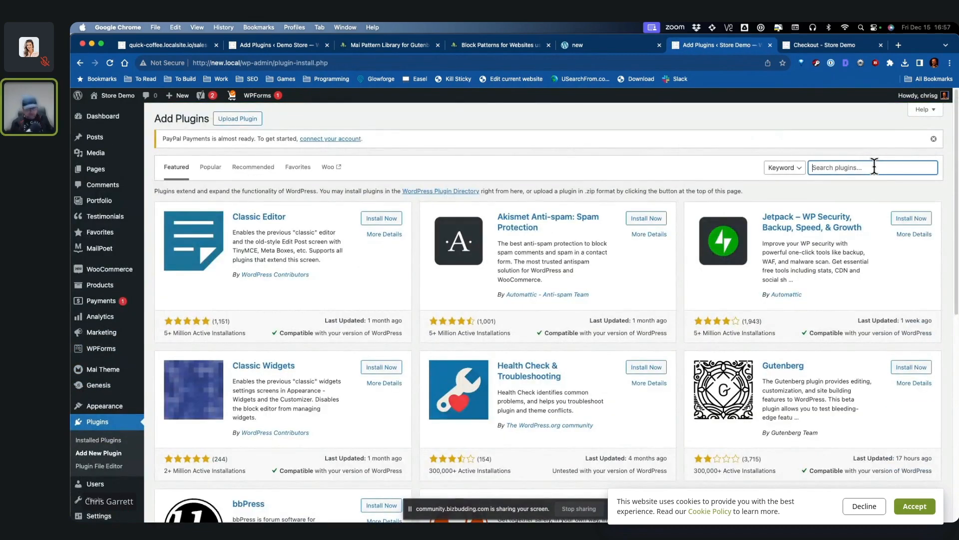
text(d)
key(BackSpace)
text(mailchi)
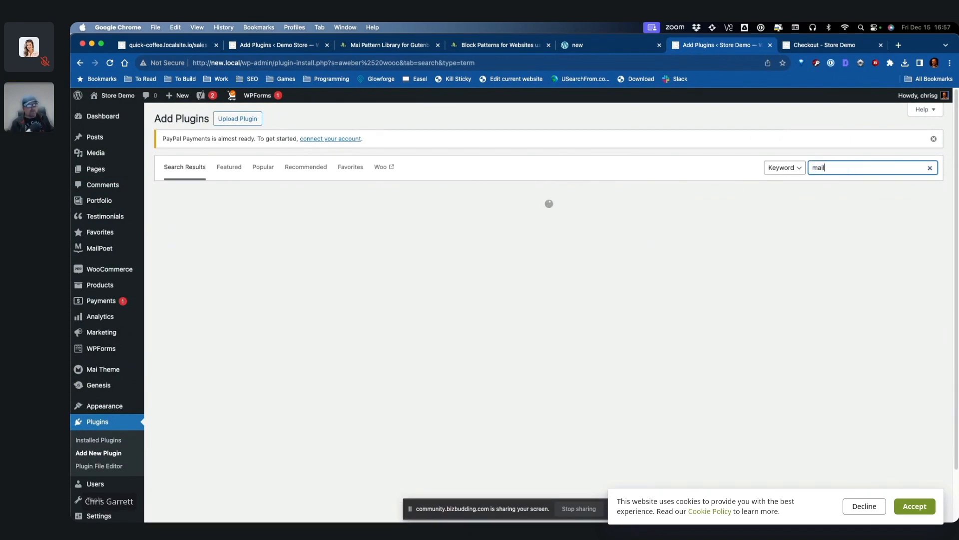
text(mp woo)
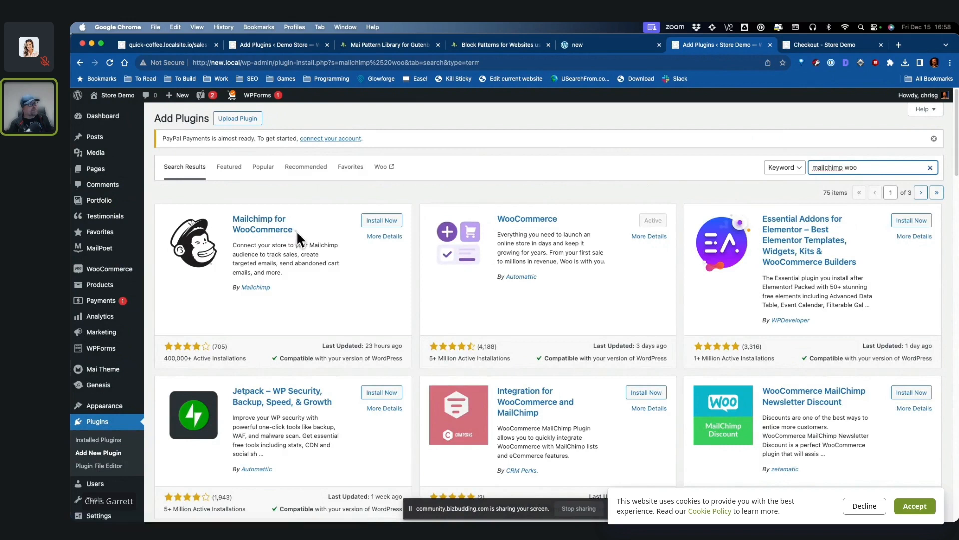
click(371, 223)
click(380, 222)
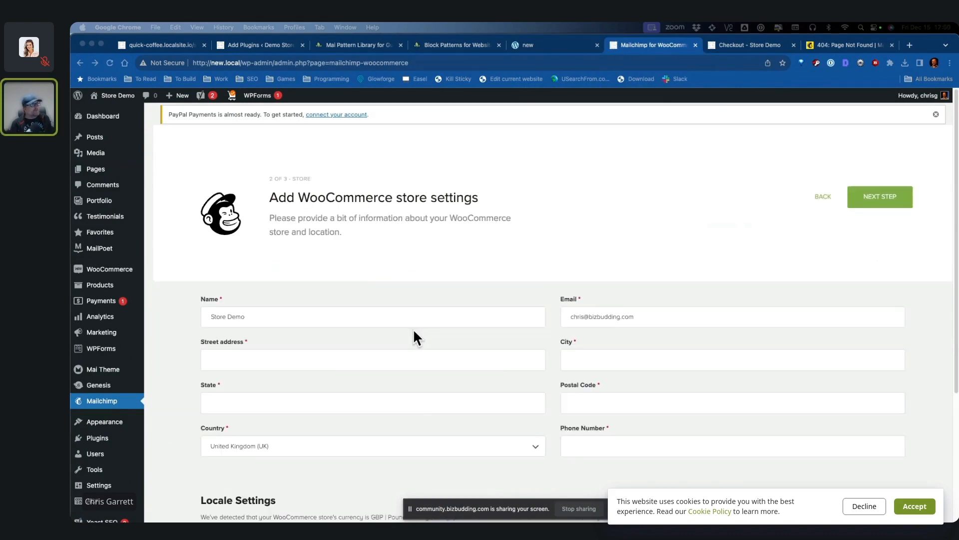
Step: Fill Mailchimp's store settings with placeholder state, street address and city, and phone 12312312
scroll(432, 315, down, 4)
click(300, 303)
text(sdasddas)
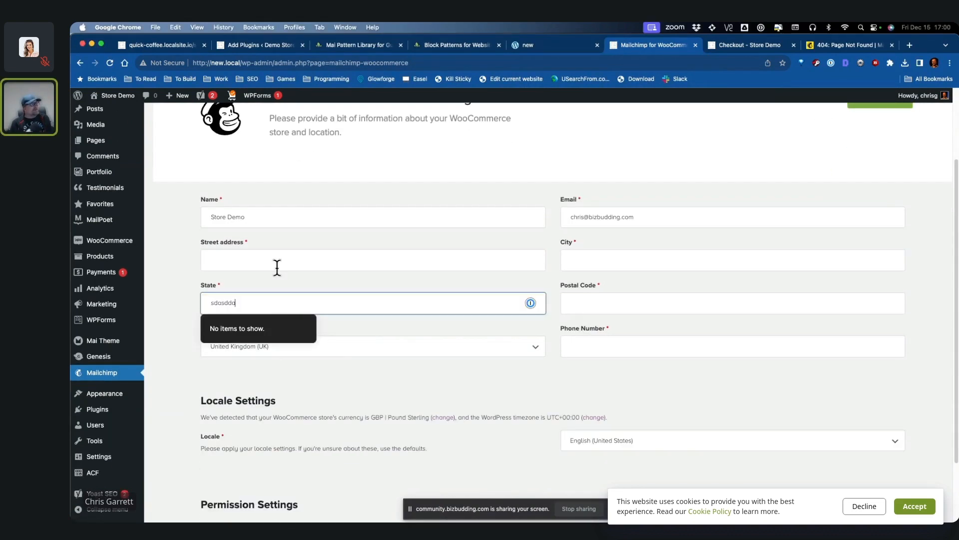
click(277, 261)
text(asdadas)
click(694, 371)
click(662, 260)
text(asdasdasdas)
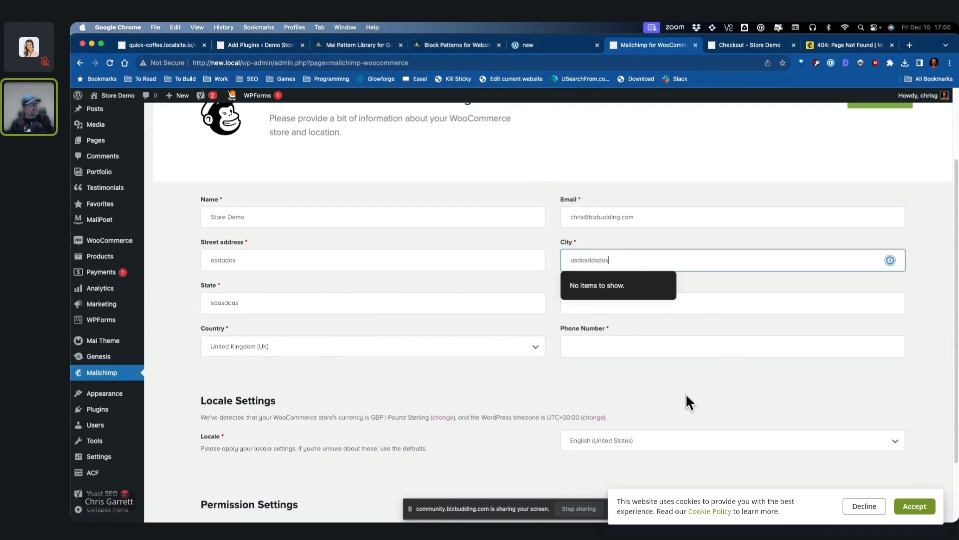
click(638, 345)
text(12312312312)
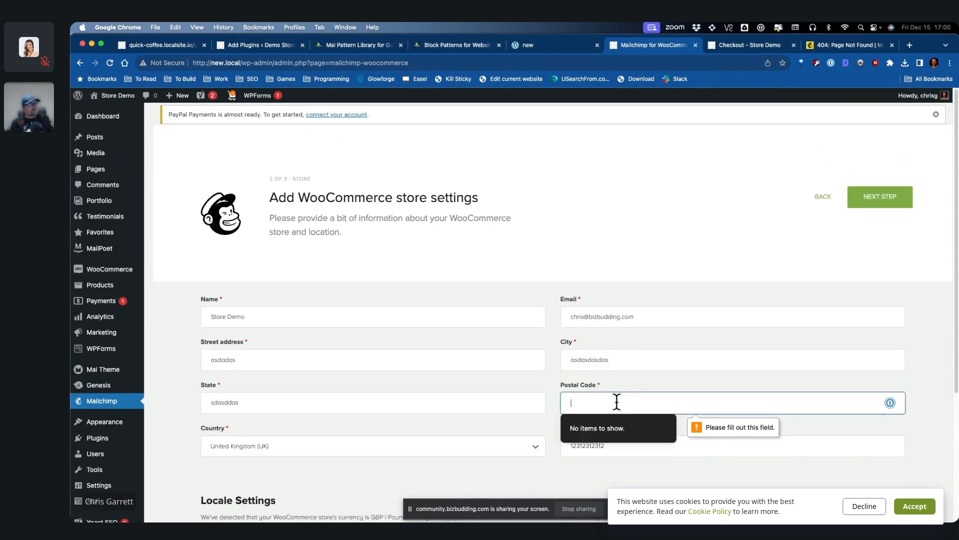
scroll(409, 338, down, 1)
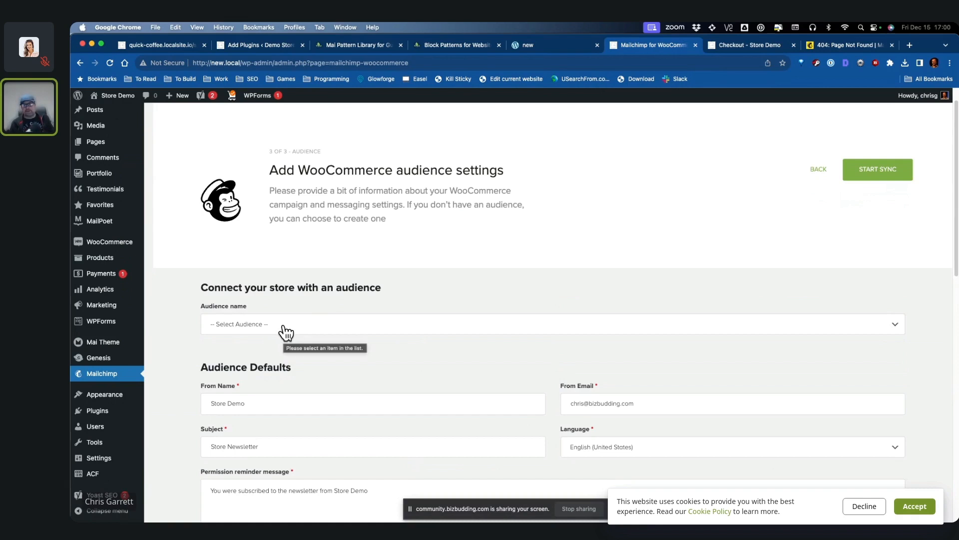
scroll(372, 356, down, 7)
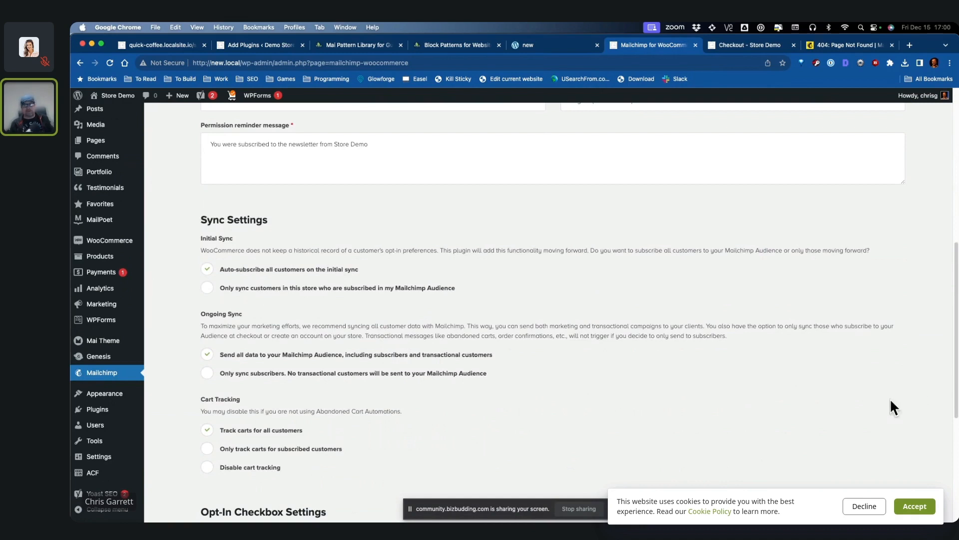
scroll(452, 367, down, 1)
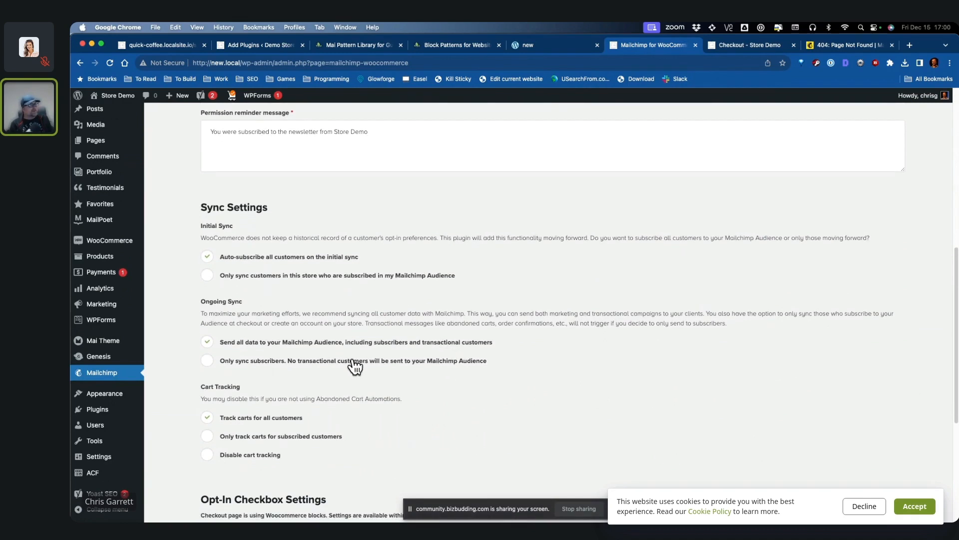
scroll(354, 364, down, 2)
scroll(451, 355, down, 5)
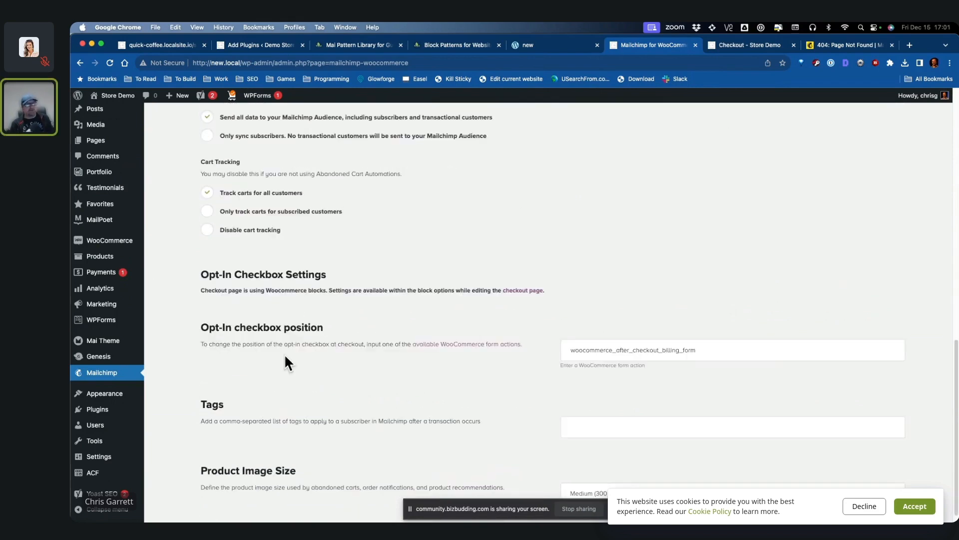
Step: Tick the exclusive discount emails opt-in on checkout, then open MailPoet from the Mailchimp tab
click(746, 46)
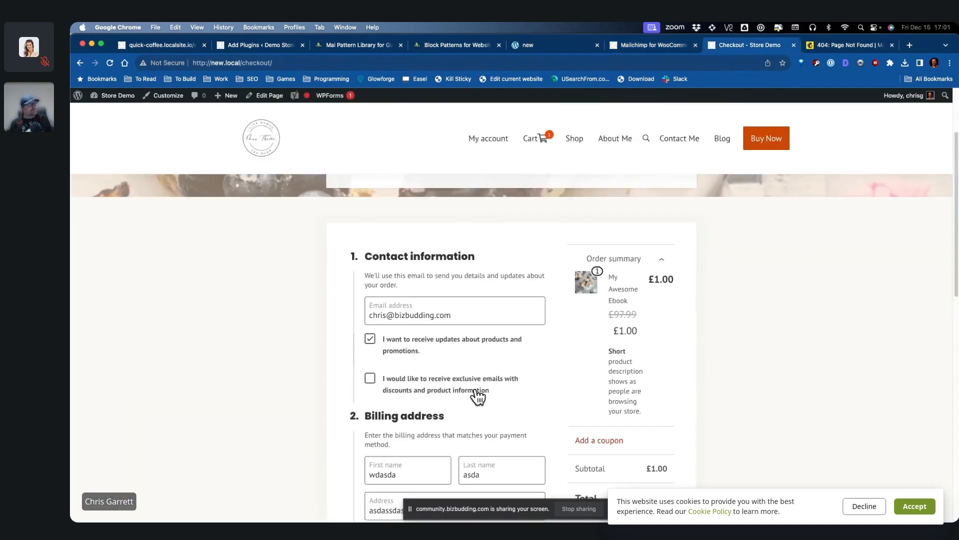
click(476, 392)
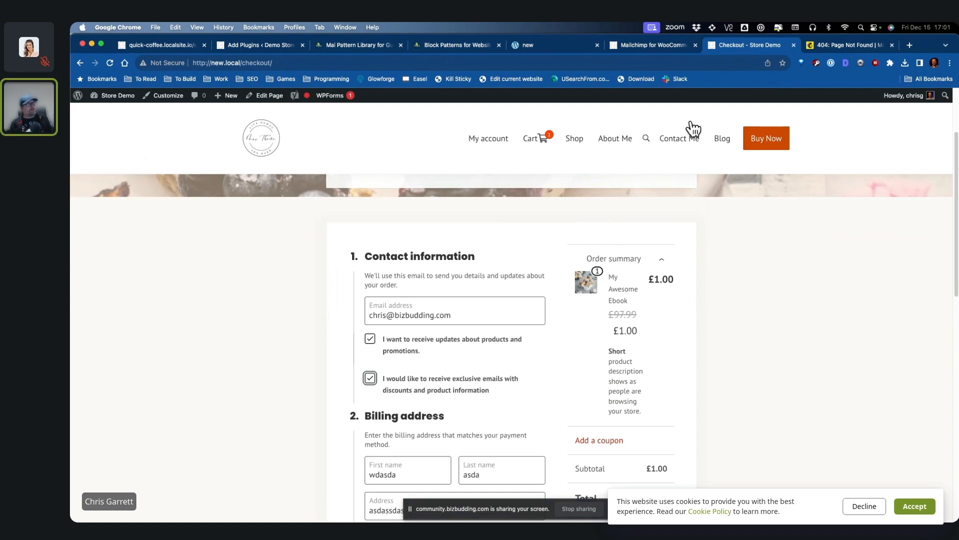
click(654, 47)
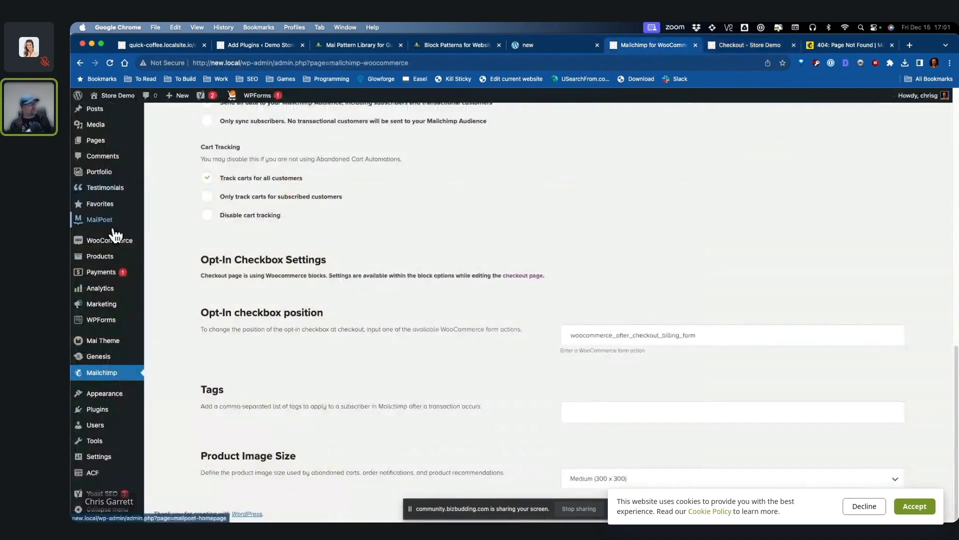
click(100, 220)
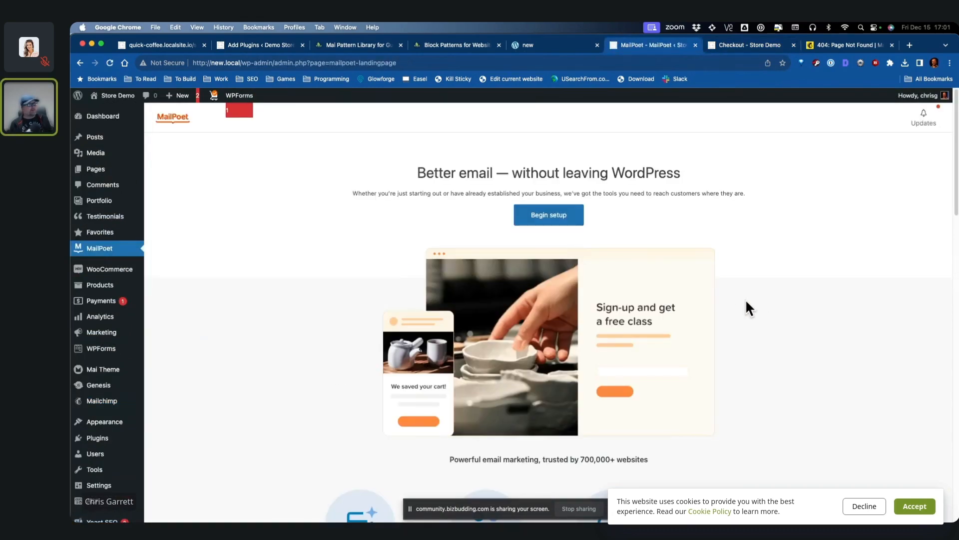
Step: Begin MailPoet setup and choose to send through your own email service
click(549, 215)
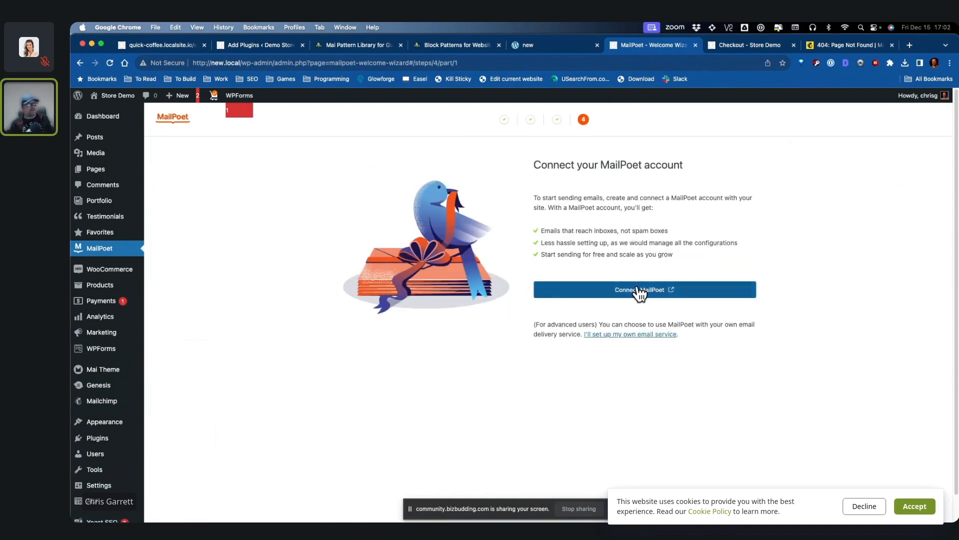
click(636, 334)
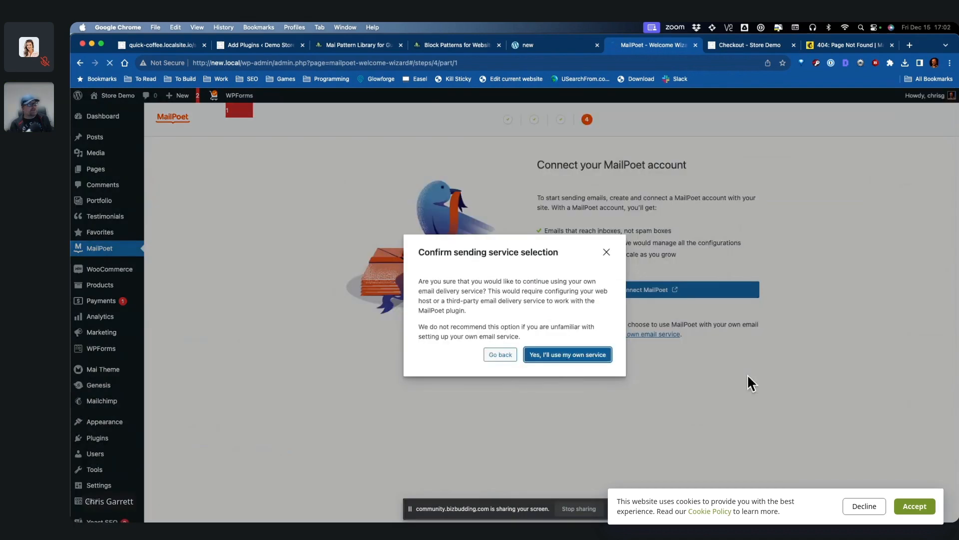
key(Return)
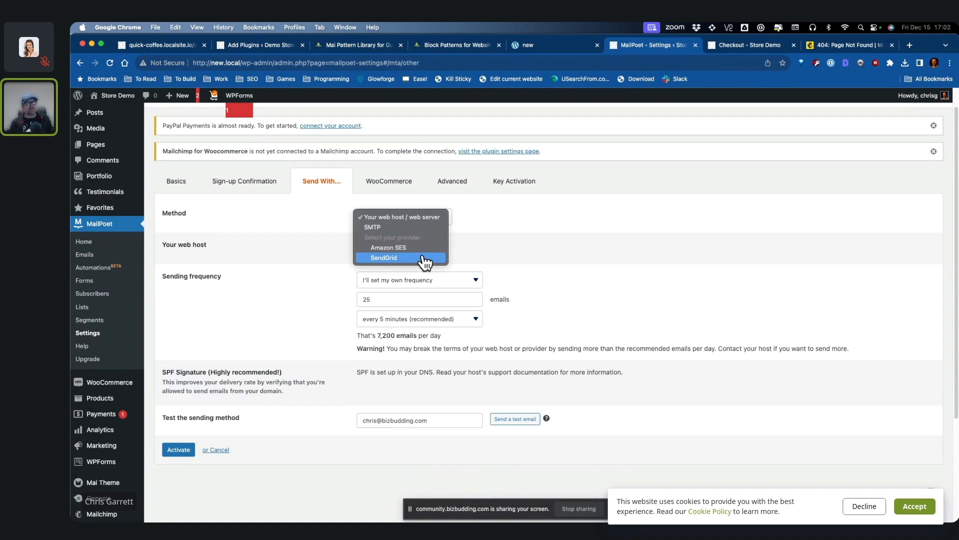
click(575, 253)
Step: Compare the store checkout page against MailPoet's sending settings
click(750, 46)
scroll(778, 298, down, 1)
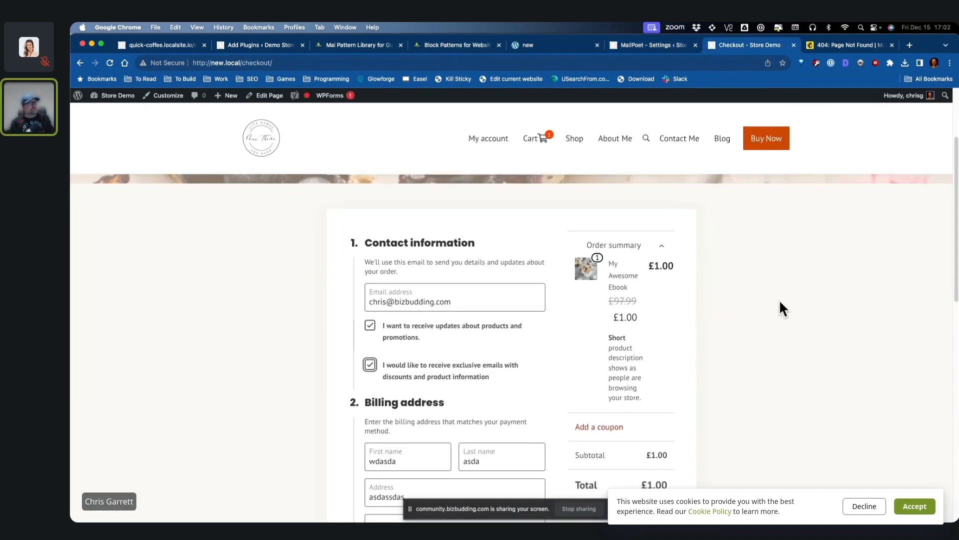
click(675, 46)
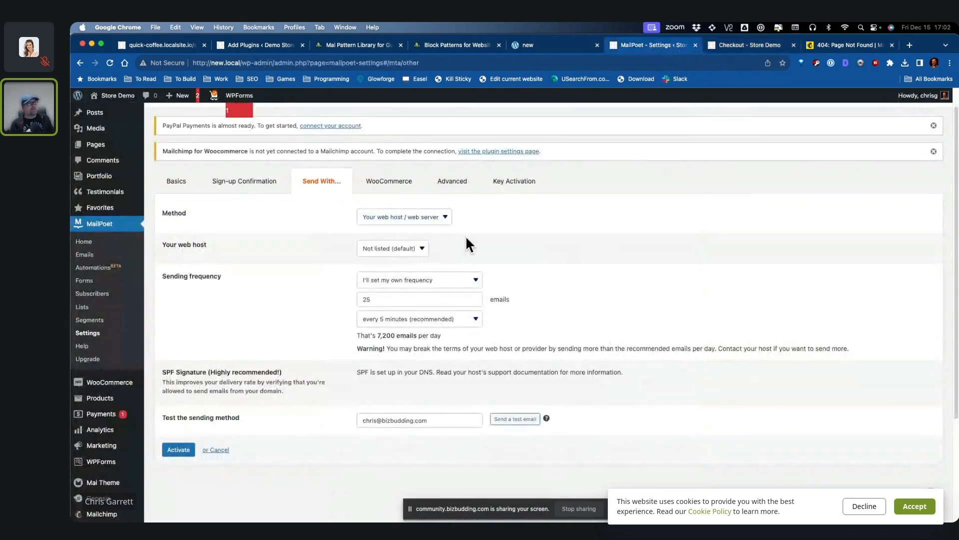
click(740, 45)
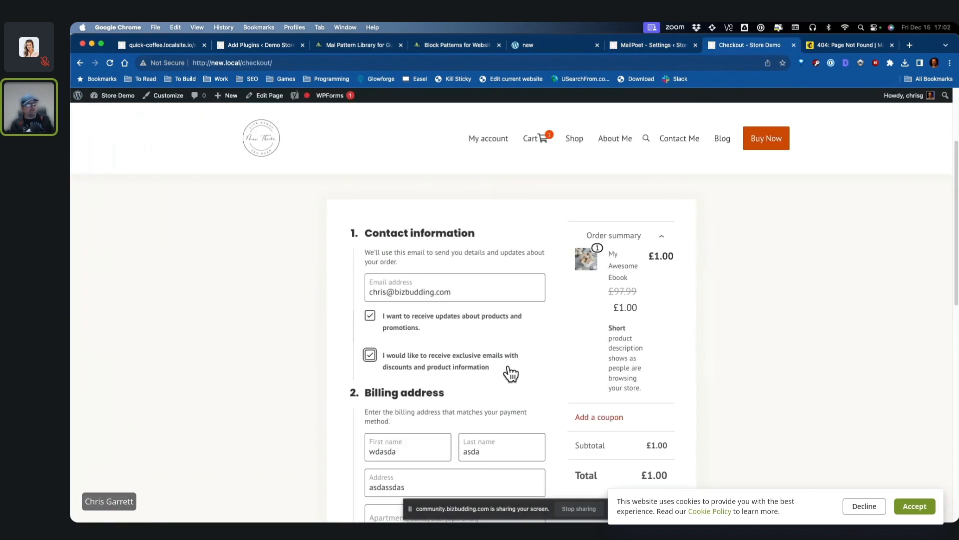
scroll(515, 364, down, 1)
scroll(787, 345, down, 1)
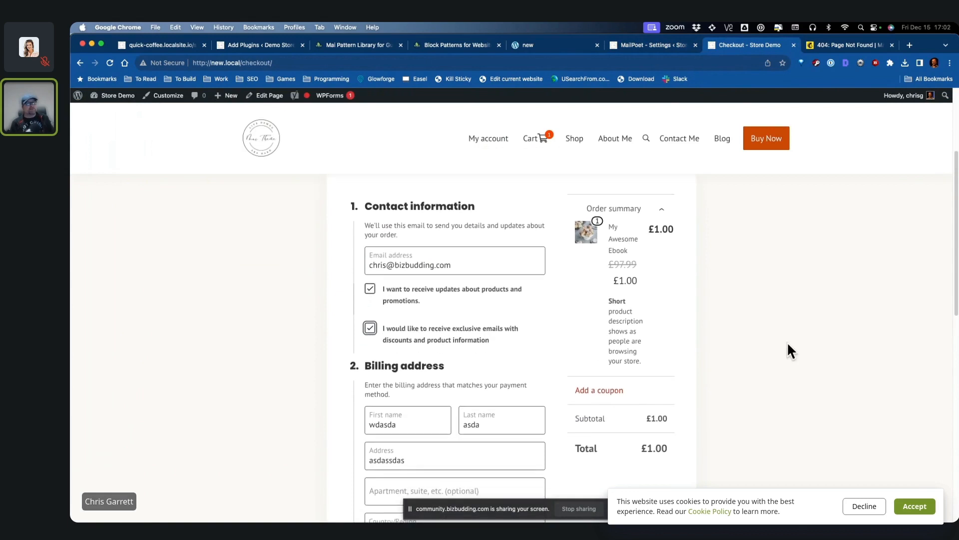
click(647, 46)
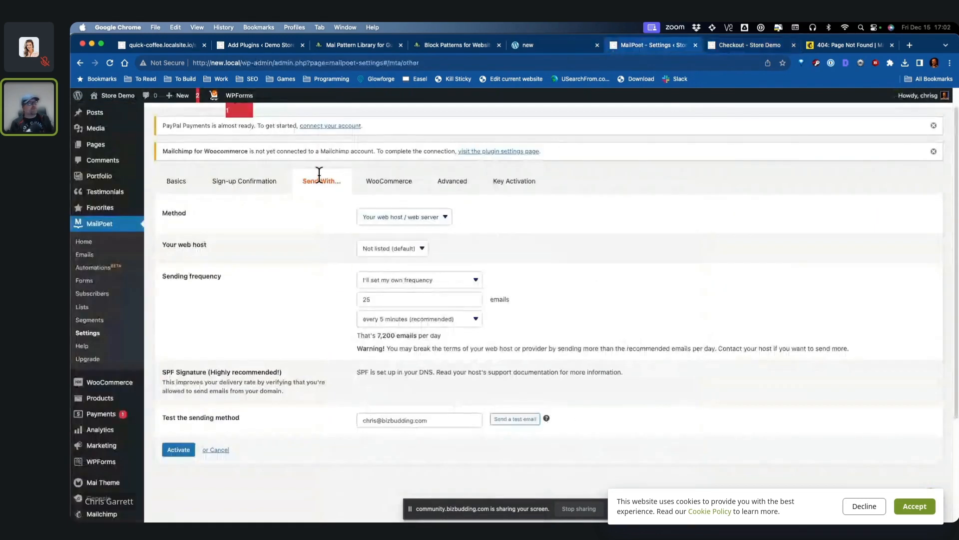
scroll(108, 329, down, 2)
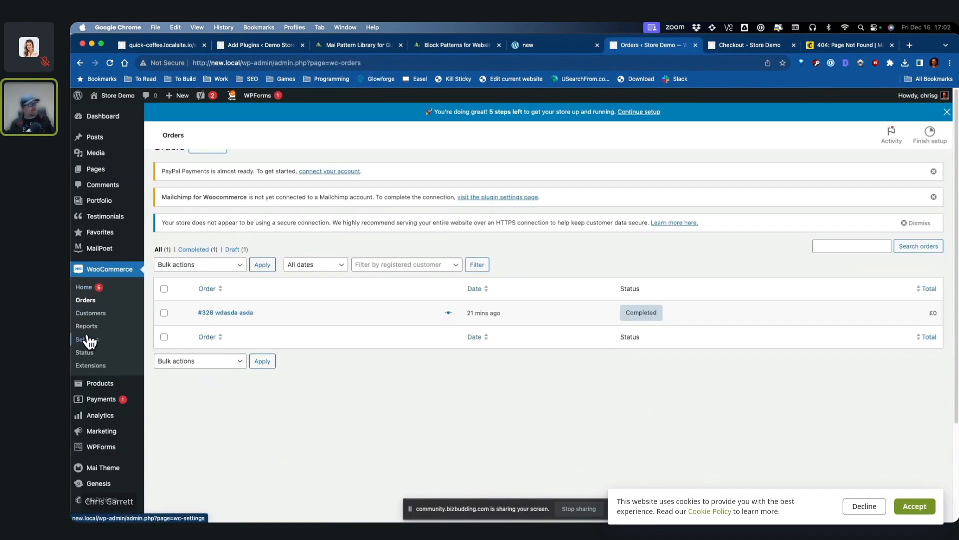
Step: Add an advanced Total Spend 'More Than' filter to the Customers report, then return to Mailchimp
click(91, 313)
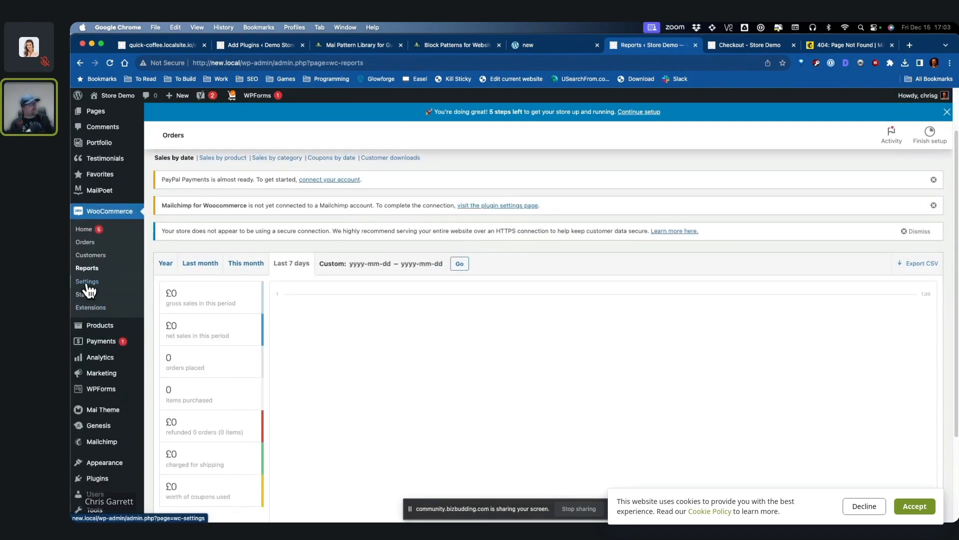
click(87, 283)
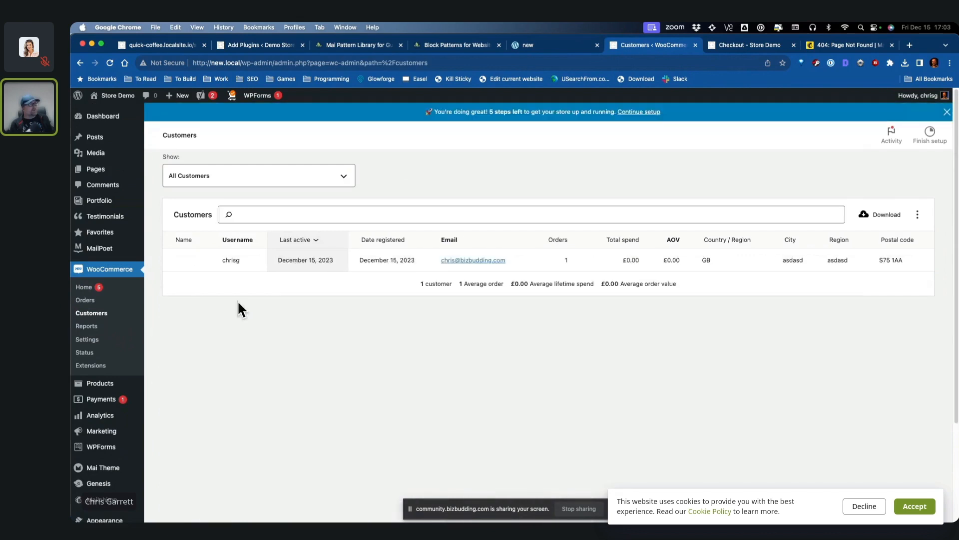
click(260, 178)
click(220, 227)
click(196, 367)
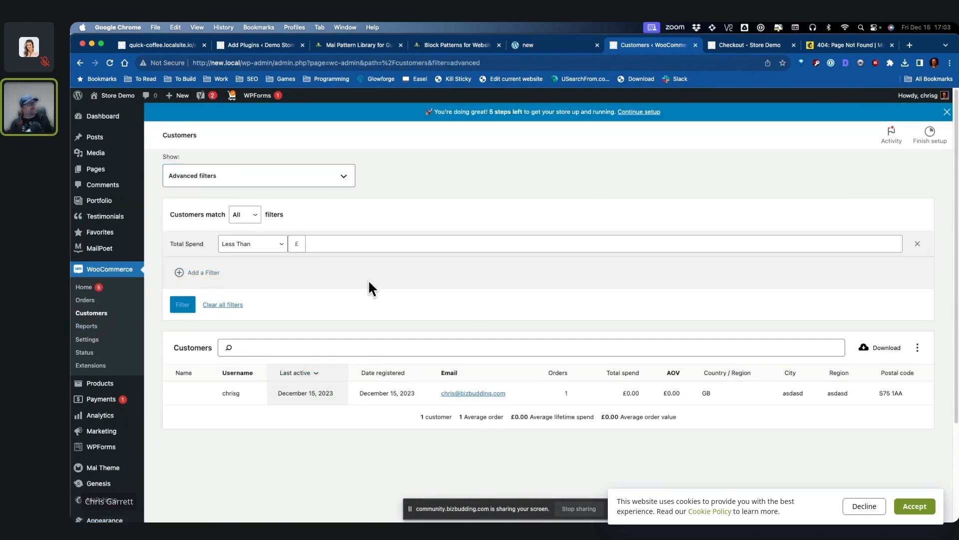
click(253, 244)
click(238, 255)
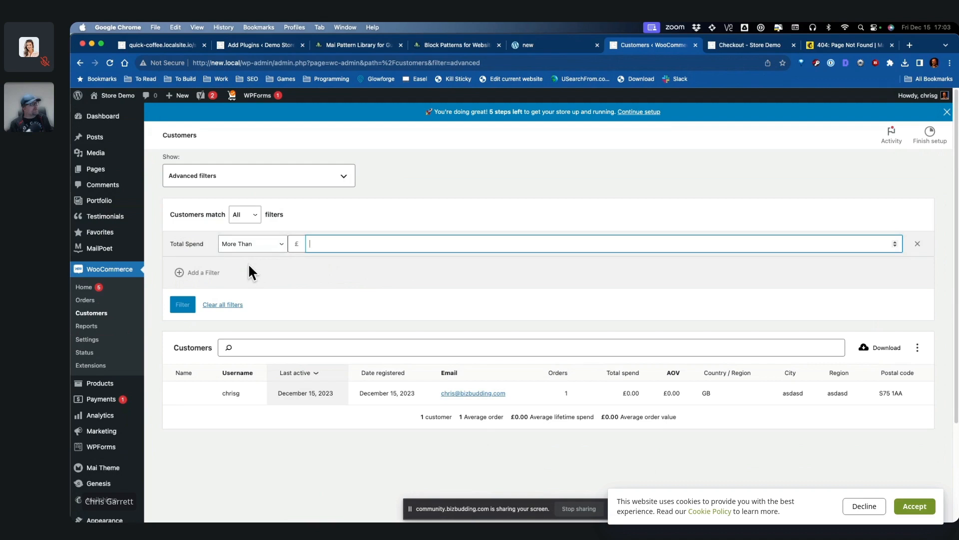
click(103, 505)
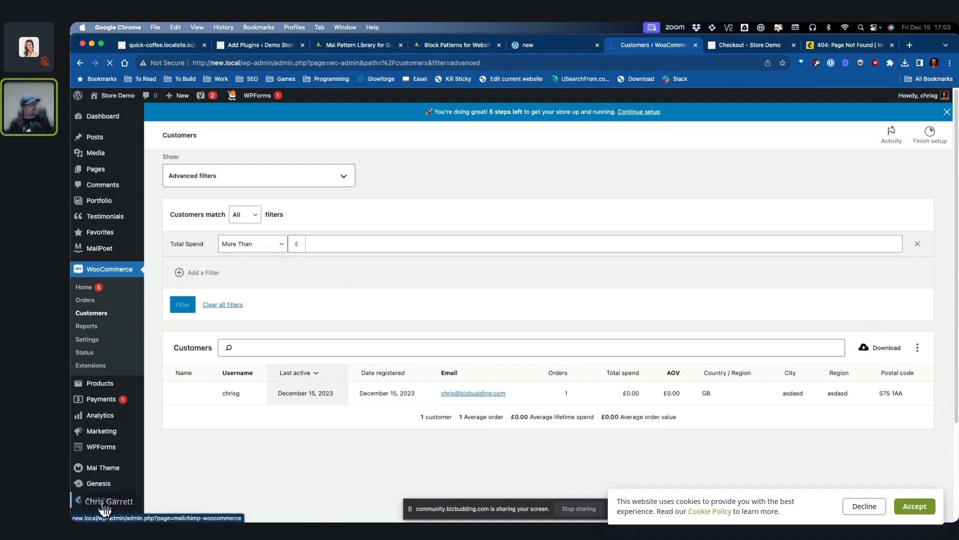